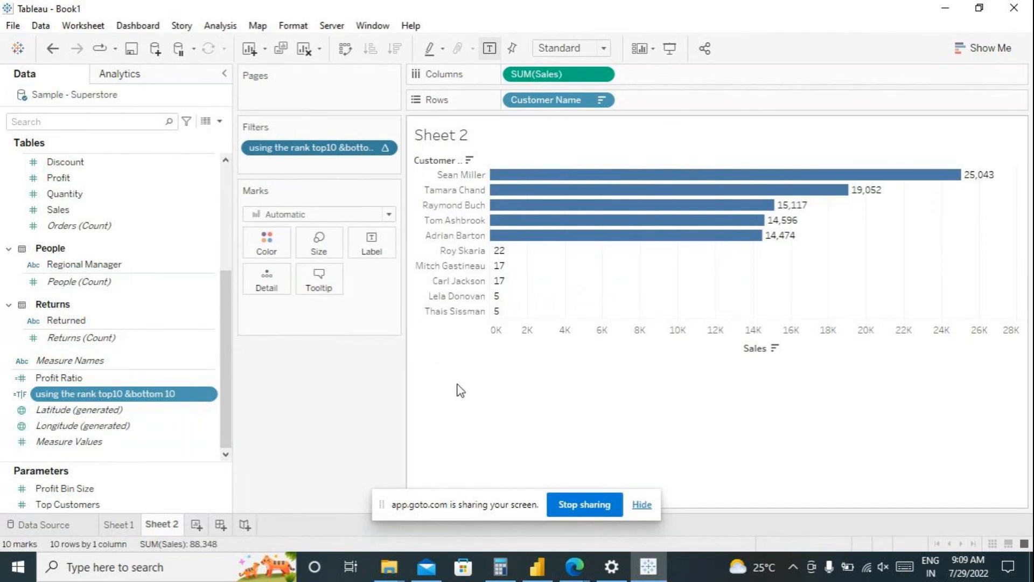
- Narrow the area holding the filters and marks so the Sheet 2 chart gets more width
left_click_drag(405, 366, 377, 381)
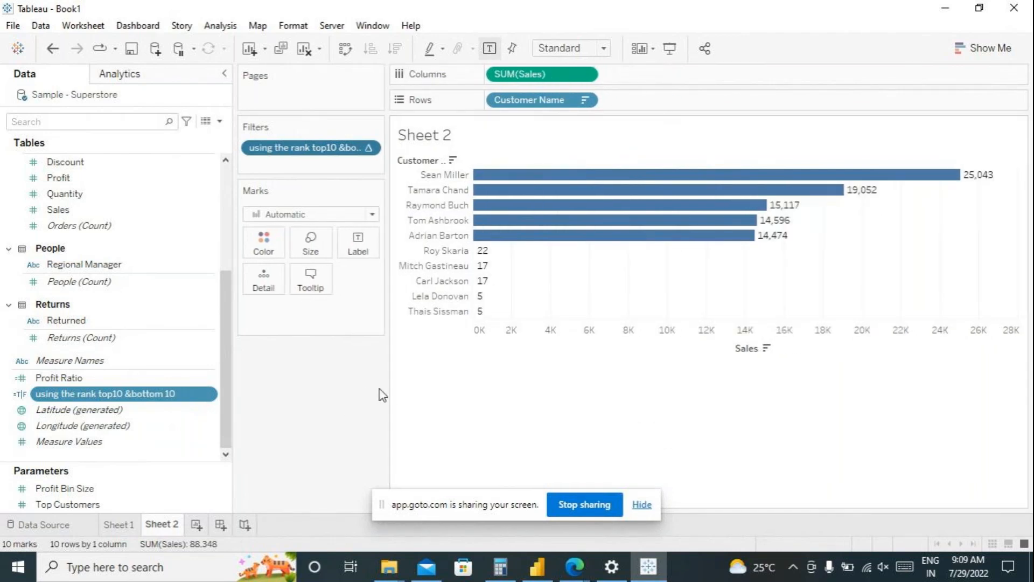
- Switch to the Tableau's Order of Operations help article in Microsoft Edge and examine the query pipeline diagram from Extract Filters to Table Calc Filters
left_click(581, 575)
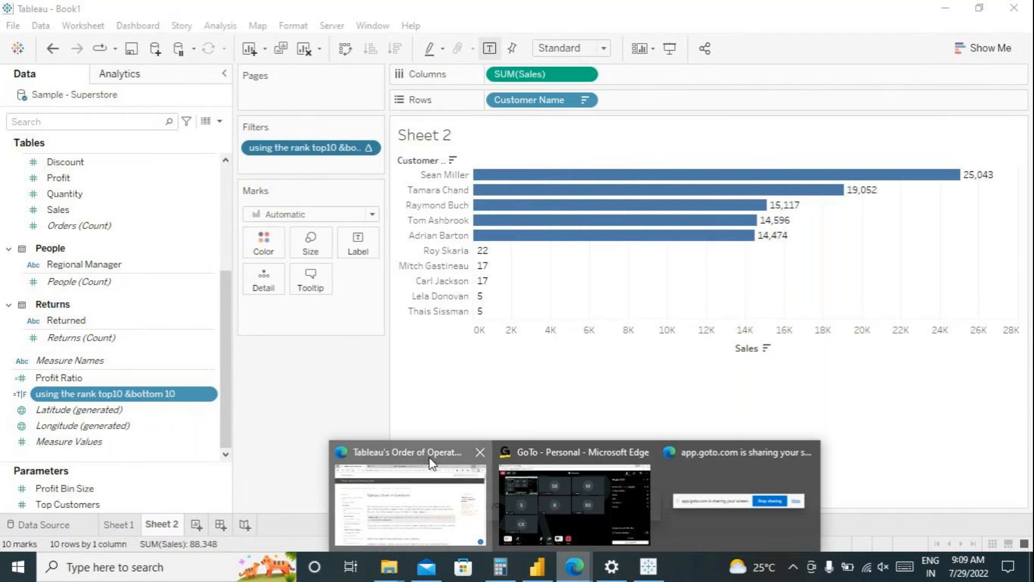
left_click(431, 462)
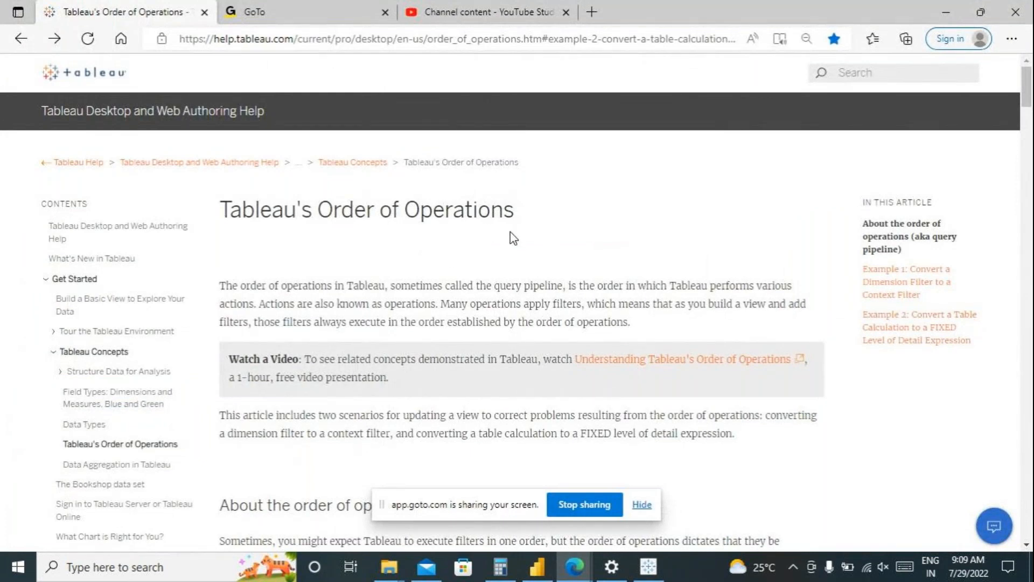
scroll(389, 340, "down", 5)
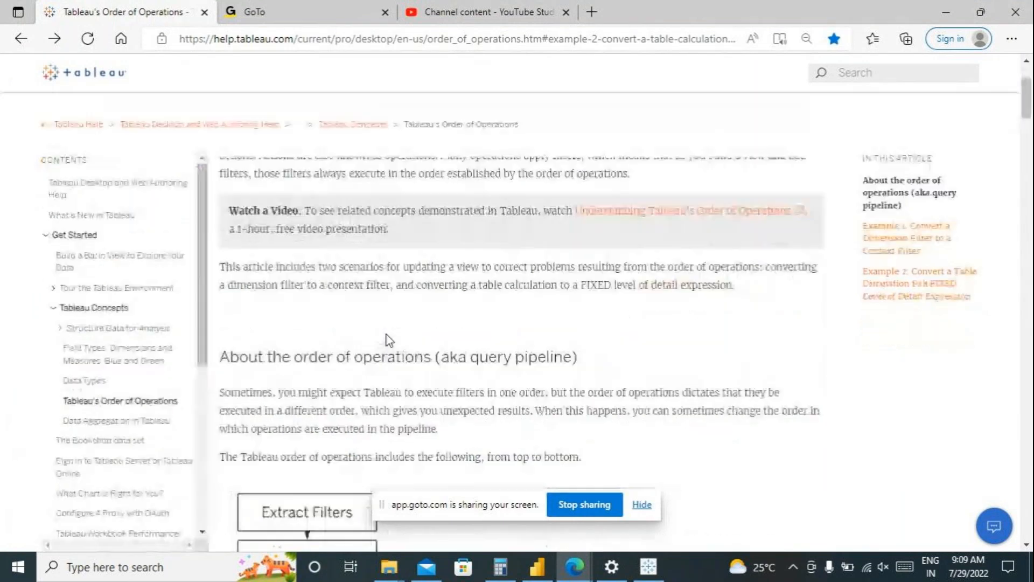
scroll(388, 331, "down", 3)
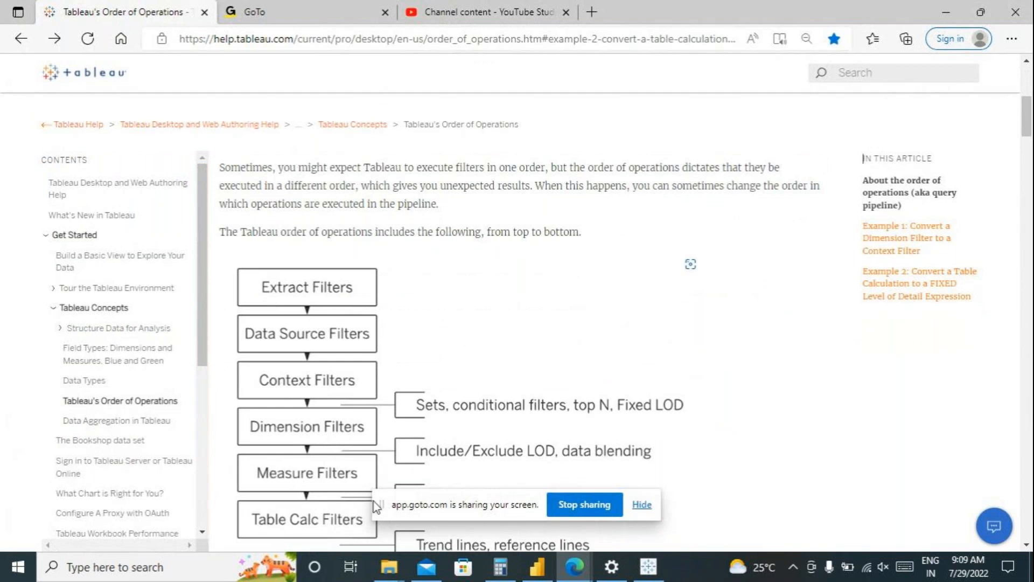
scroll(463, 335, "down", 3)
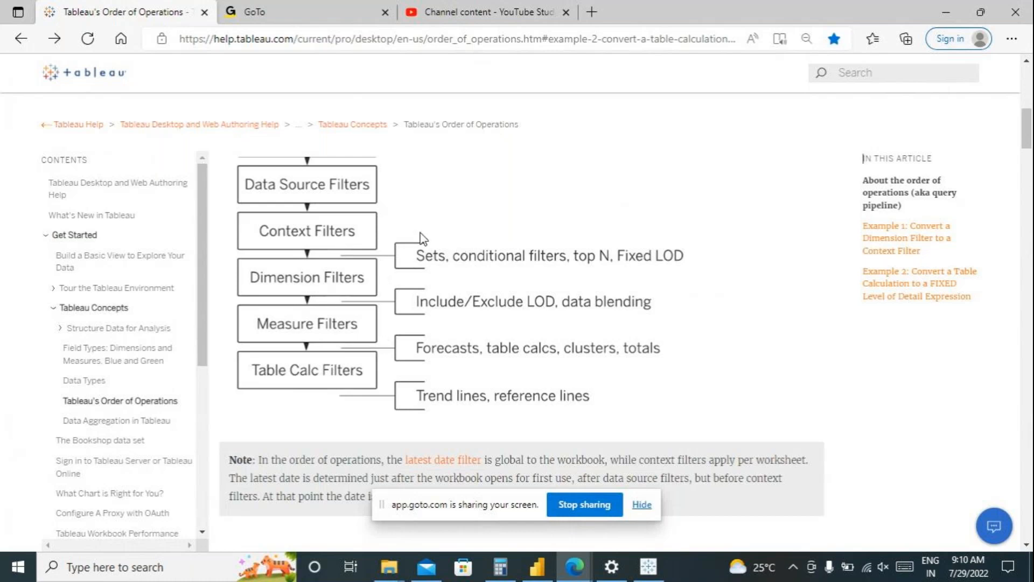
scroll(418, 334, "up", 3)
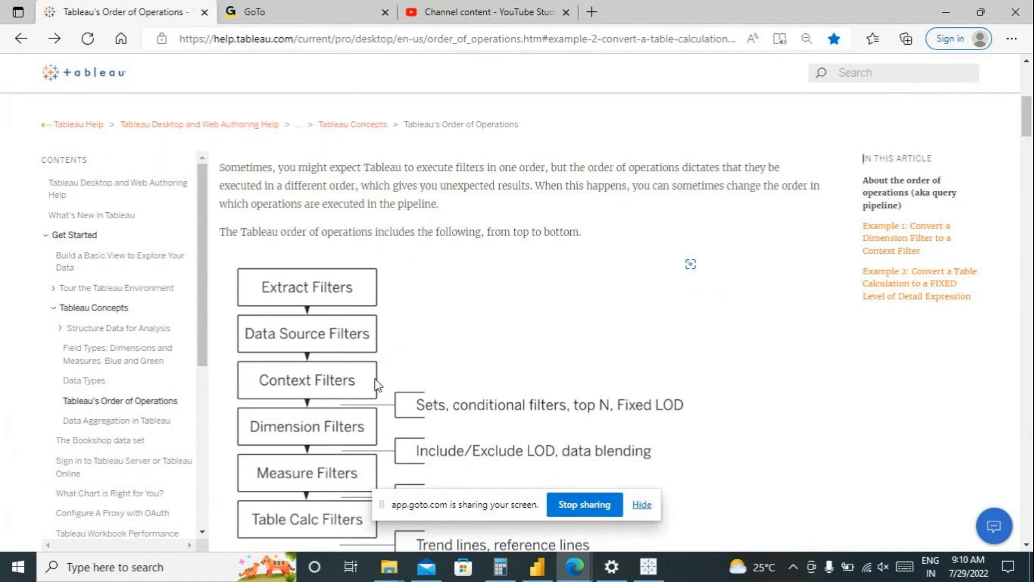
scroll(399, 370, "down", 1)
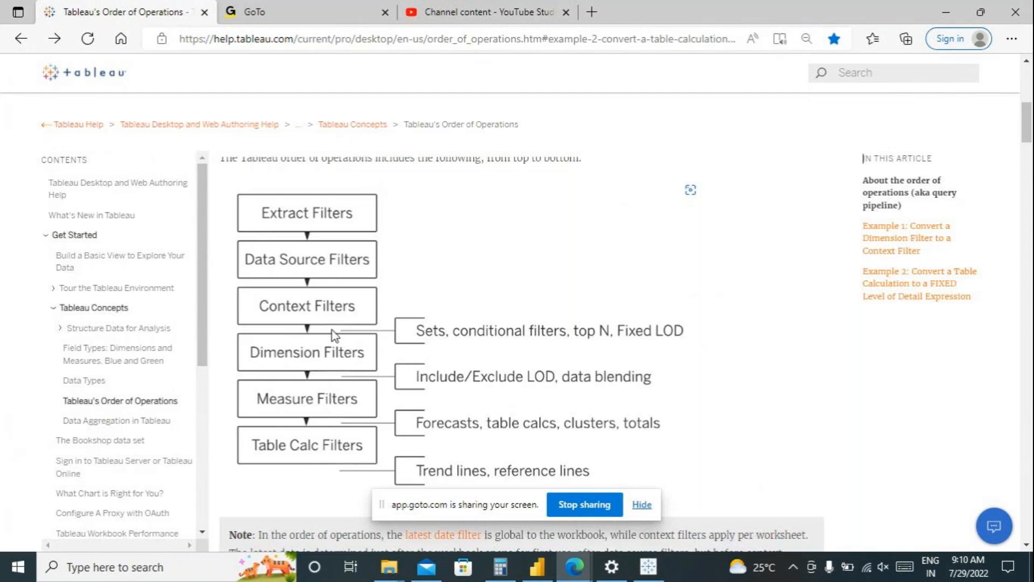
- Review Example 1 in the article, on converting a dimension filter to a context filter
scroll(409, 337, "down", 4)
scroll(409, 331, "down", 3)
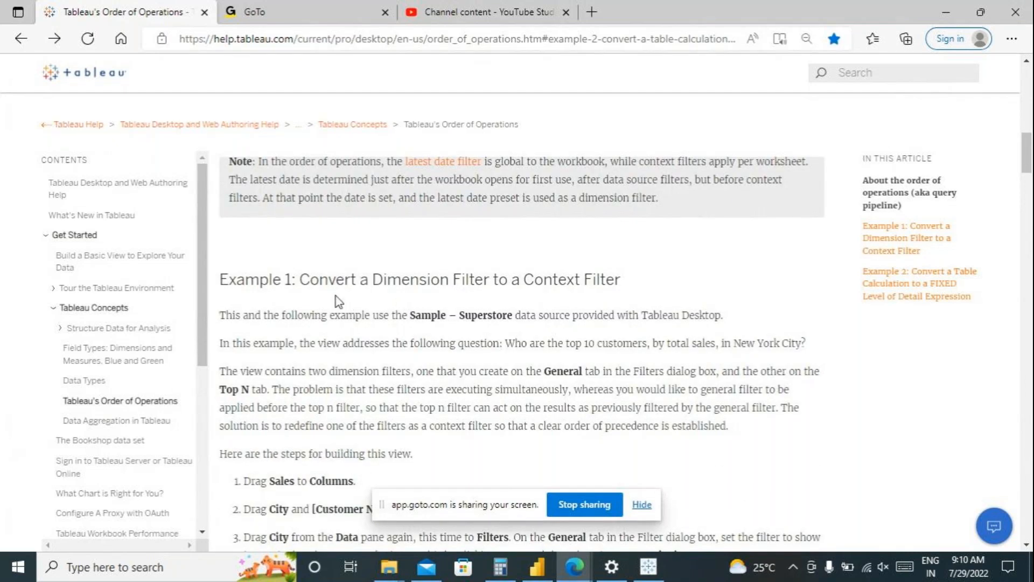
left_click_drag(297, 279, 622, 283)
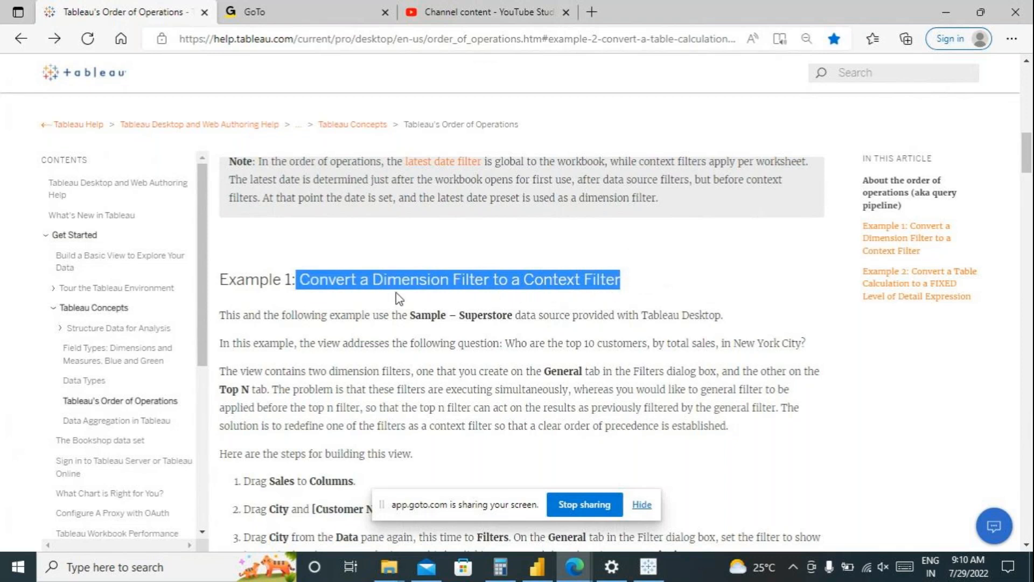
scroll(397, 293, "down", 9)
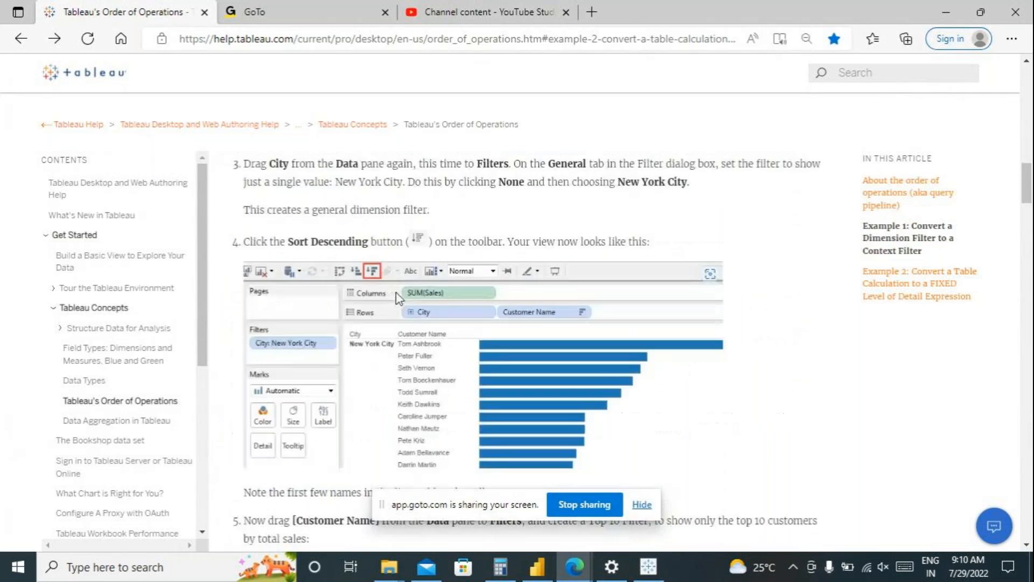
scroll(397, 293, "down", 6)
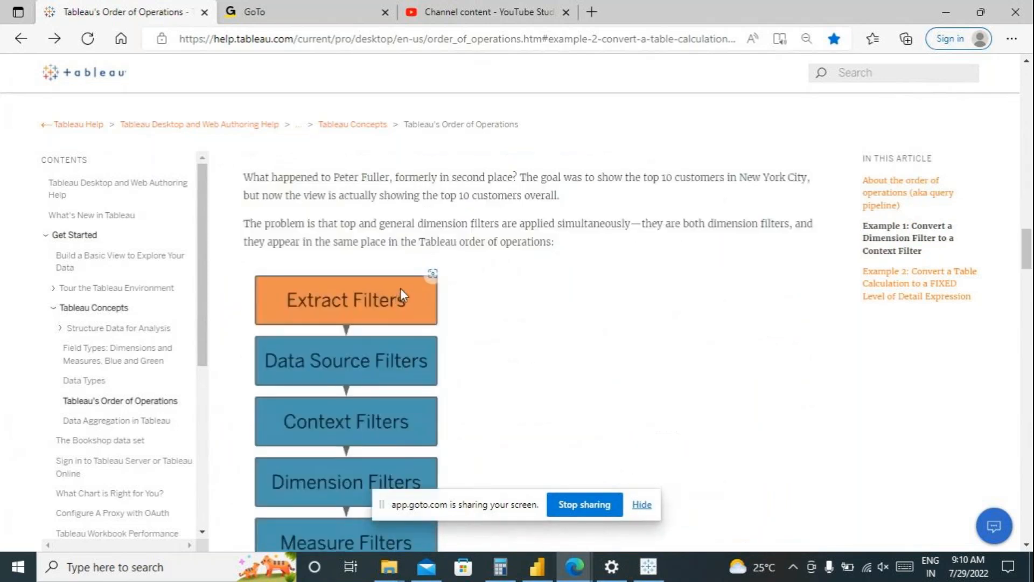
scroll(563, 305, "down", 8)
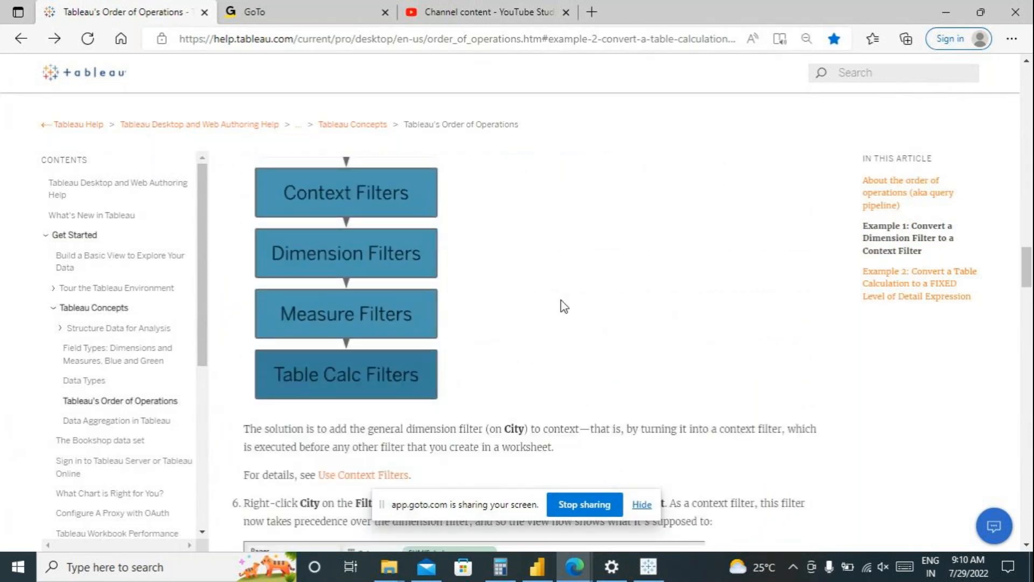
scroll(560, 301, "down", 6)
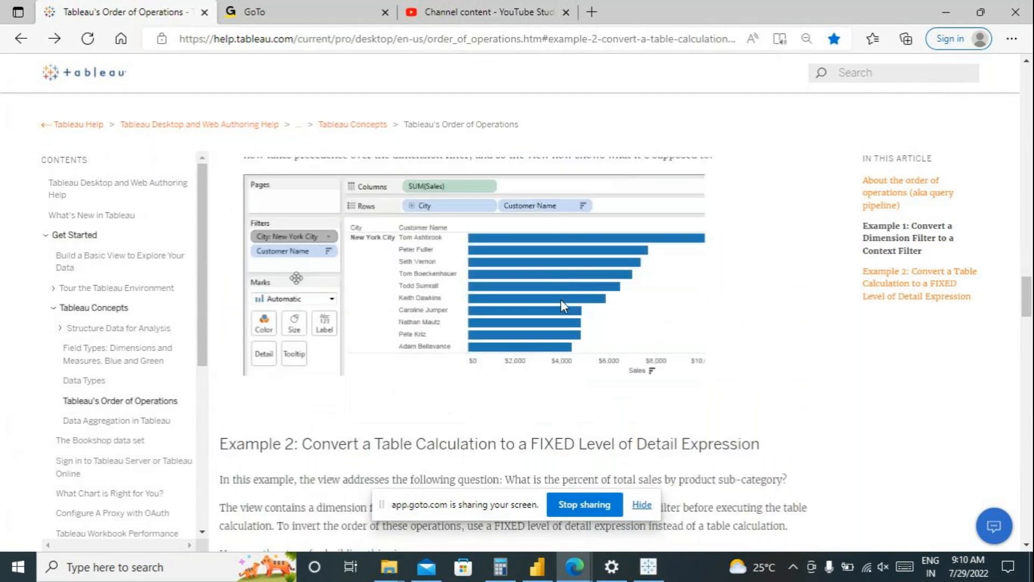
- Read Example 2, on converting a table calculation to a FIXED level of detail expression, including its first build steps and resulting view
scroll(560, 306, "down", 3)
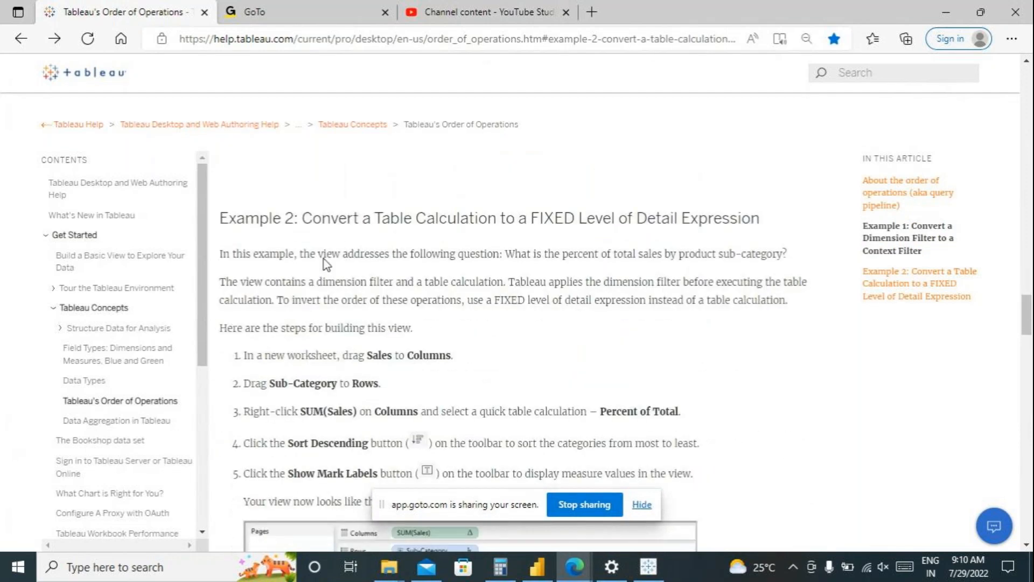
left_click_drag(300, 217, 781, 224)
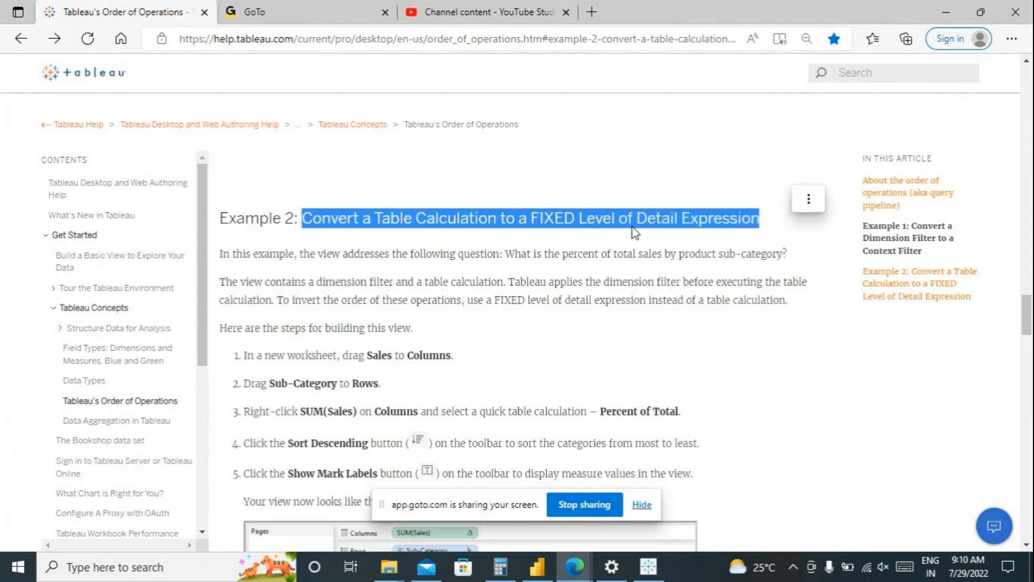
left_click(483, 221)
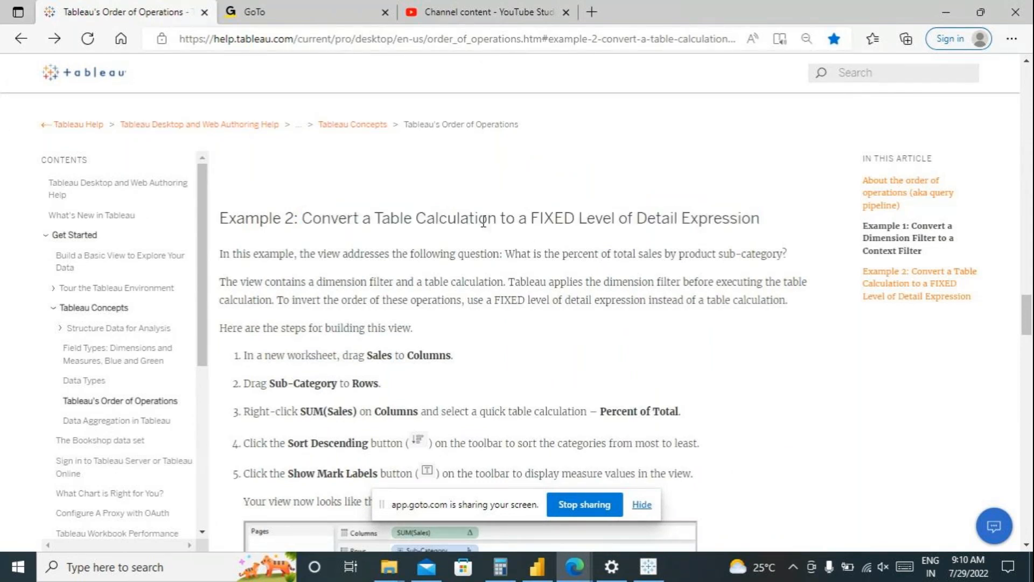
left_click_drag(517, 218, 300, 219)
left_click_drag(527, 218, 542, 223)
left_click_drag(219, 281, 505, 288)
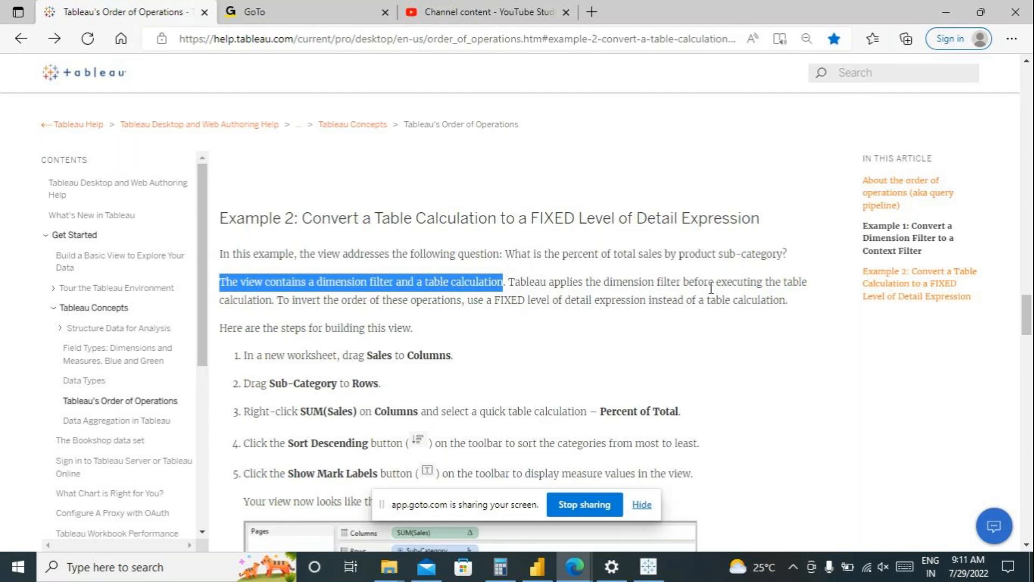
left_click_drag(508, 282, 274, 300)
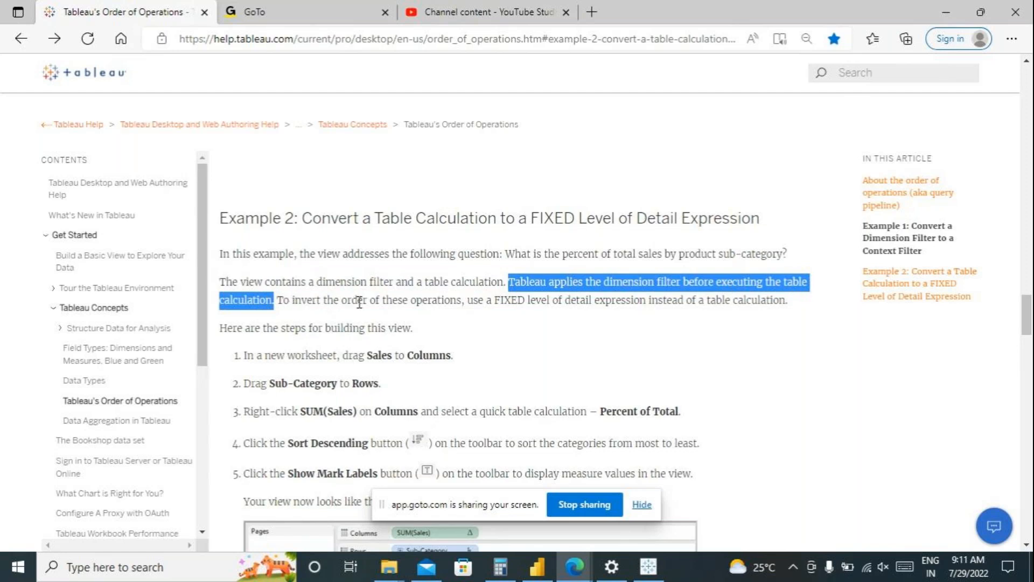
left_click_drag(463, 301, 272, 300)
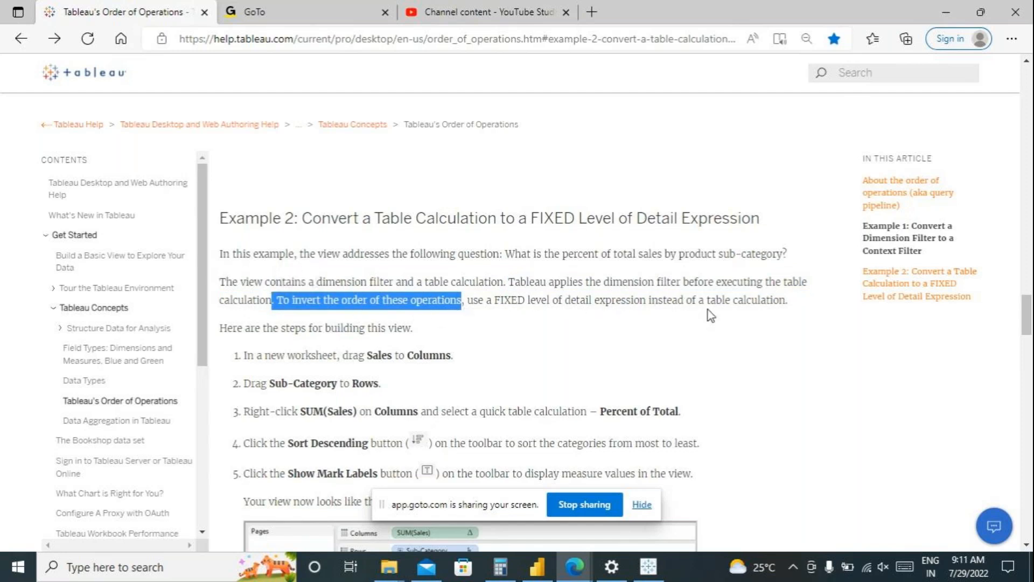
left_click_drag(788, 300, 366, 300)
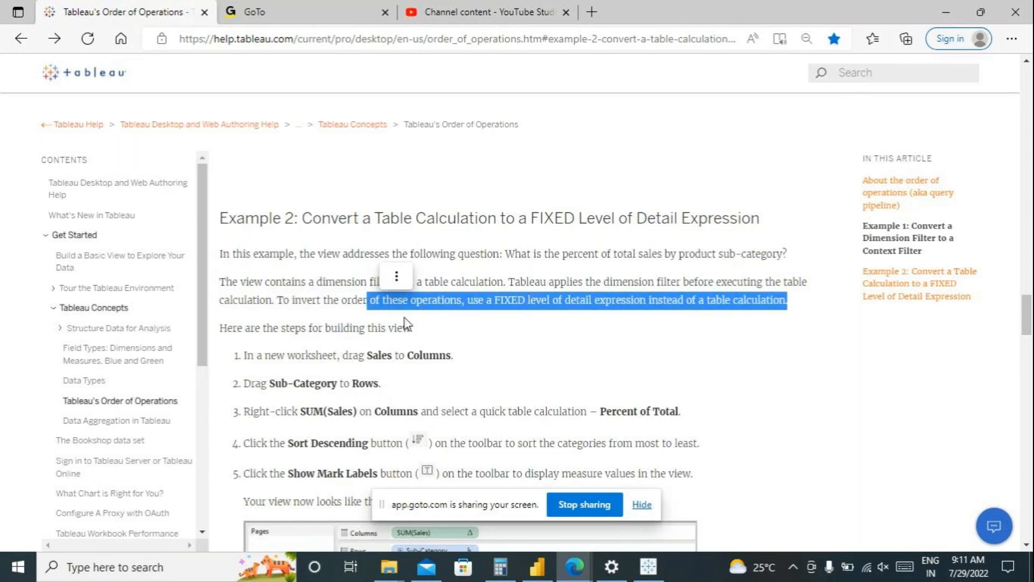
scroll(468, 341, "down", 3)
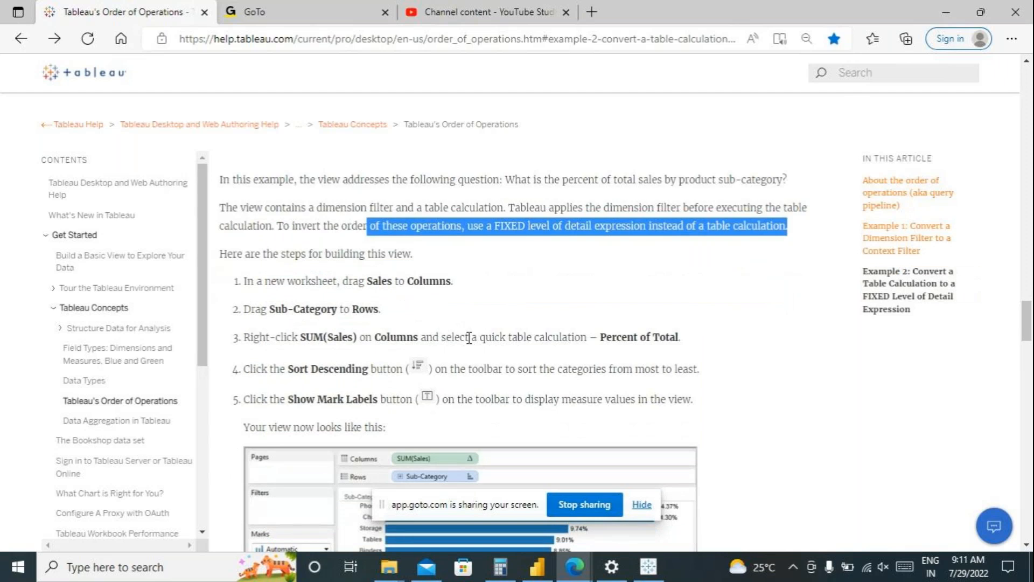
scroll(469, 338, "down", 3)
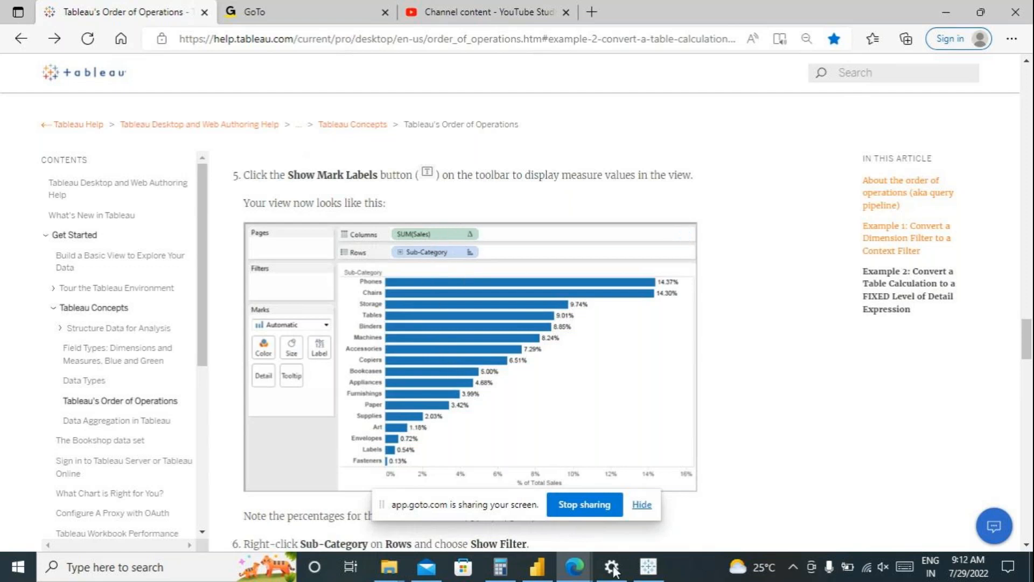
- Switch back to Tableau, add a new worksheet and place Sub-Category from the Product hierarchy on Rows
left_click(649, 566)
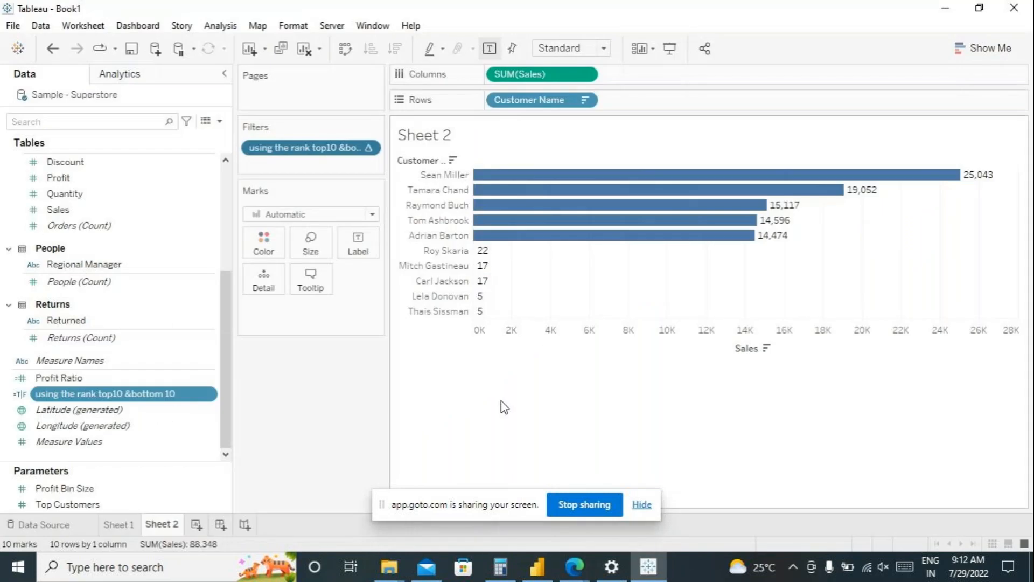
left_click(196, 525)
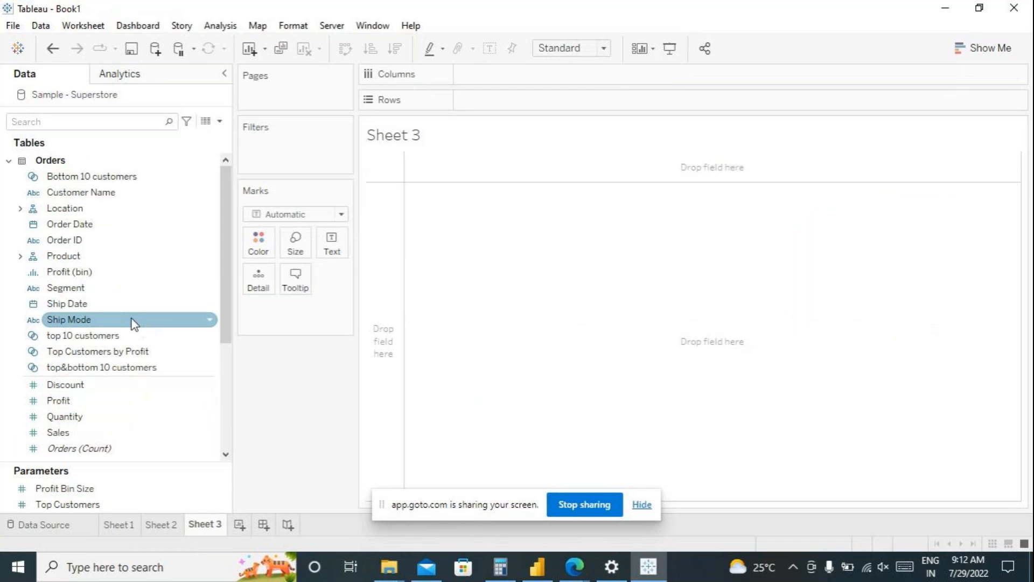
left_click(20, 256)
double_click(85, 288)
- Add the Sales measure to Columns to chart the sum of sales for each sub-category
scroll(85, 301, "down", 3)
left_click(143, 354)
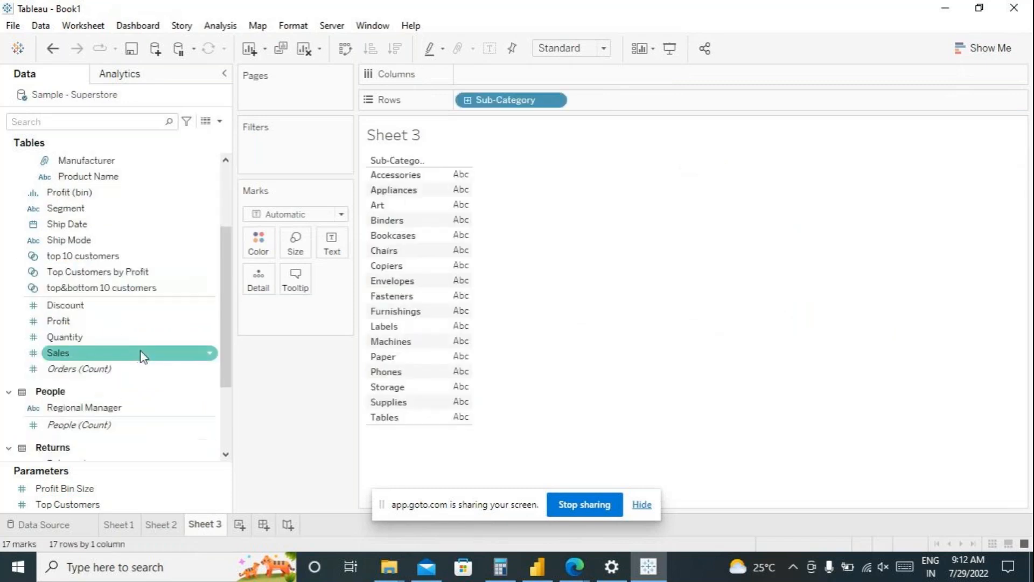
double_click(76, 357)
left_click_drag(291, 308, 523, 83)
- Sort the sub-categories in descending order of sales and show the mark labels on the bars
left_click(396, 49)
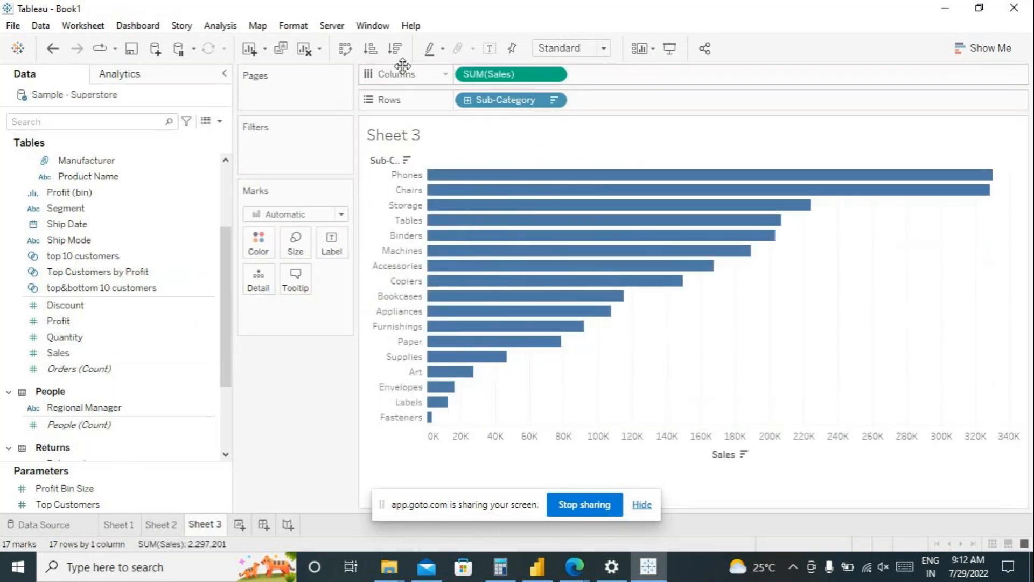
left_click(489, 48)
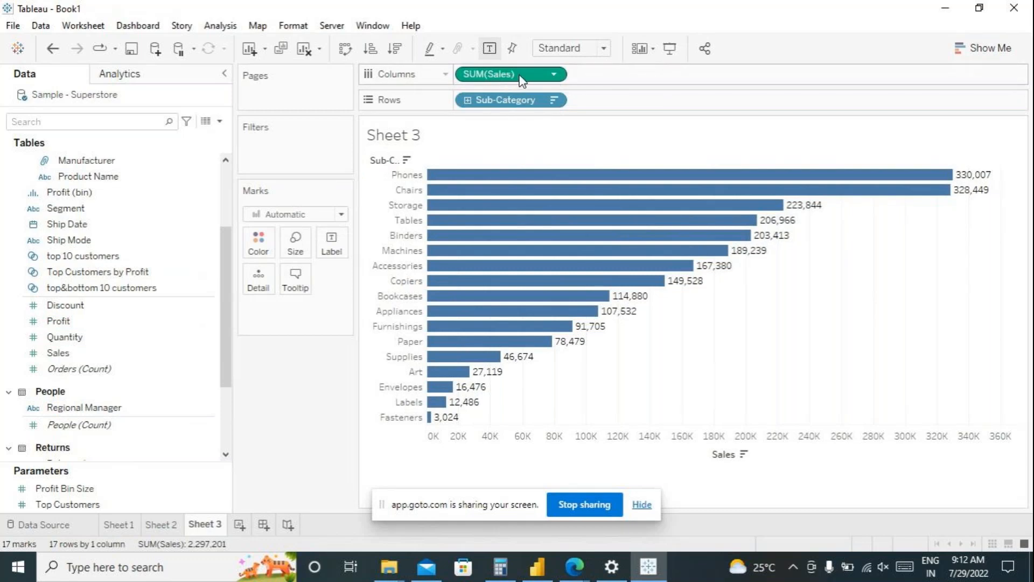
- Apply the Percent of Total quick table calculation to SUM(Sales) on Columns
left_click(554, 77)
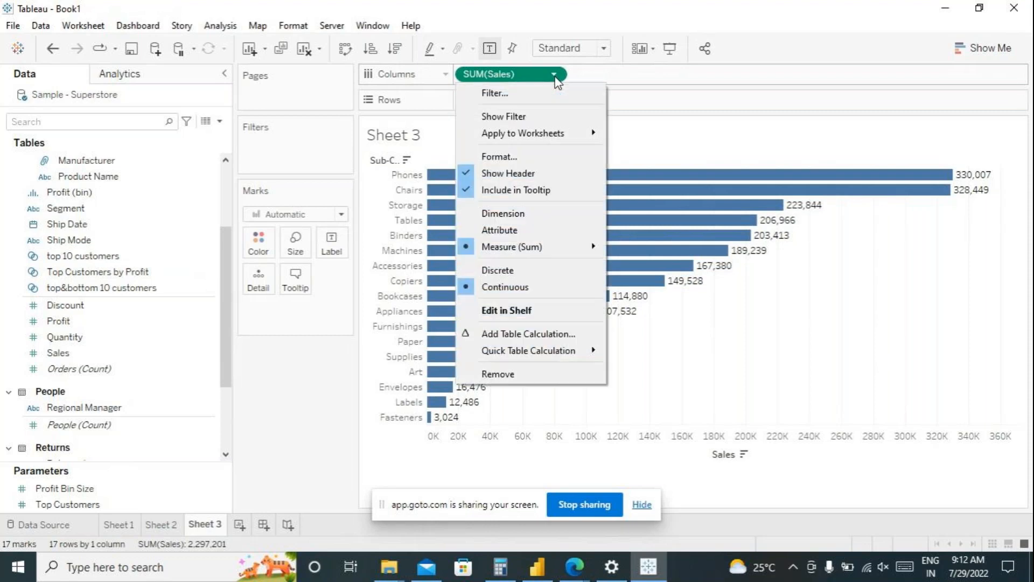
mouse_move(580, 356)
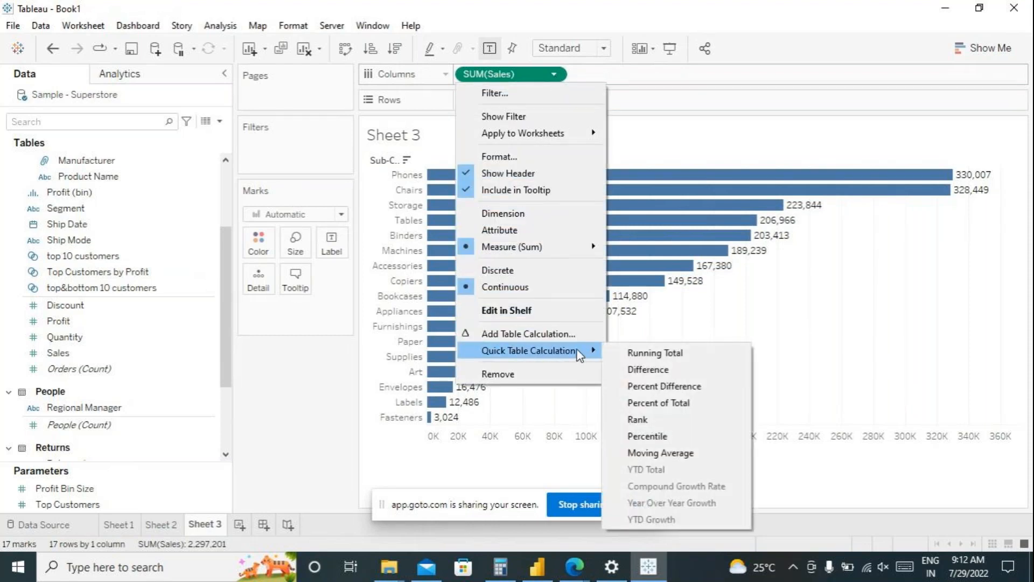
left_click(655, 405)
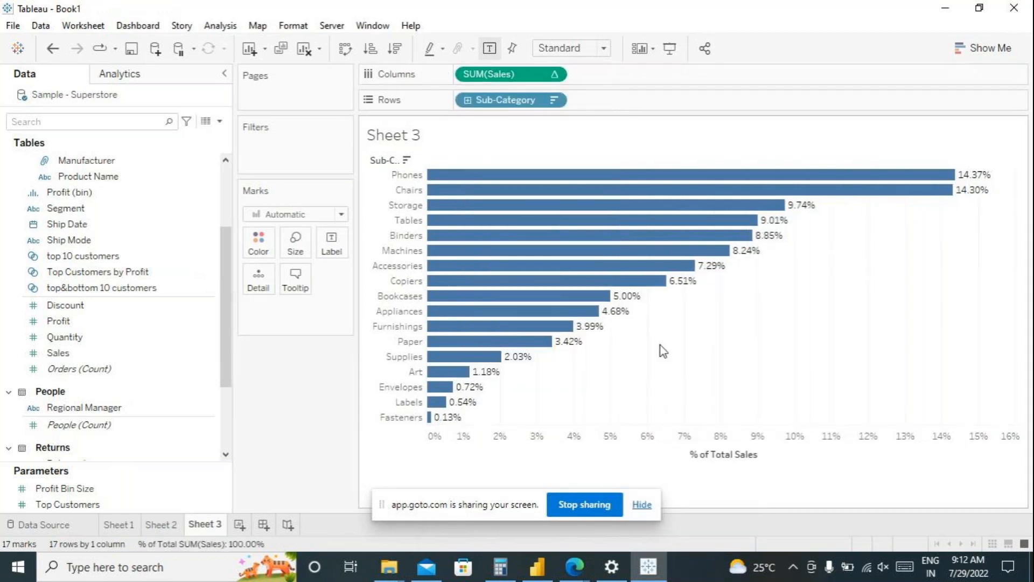
- Examine each sub-category's percent of total sales in the bar chart, from Phones down to Fasteners
mouse_move(940, 193)
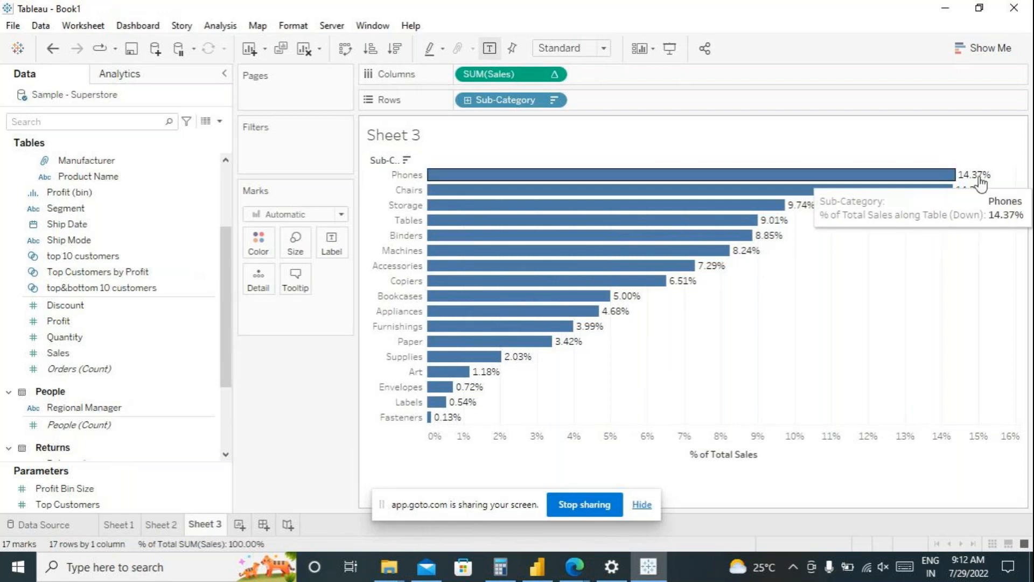
mouse_move(852, 182)
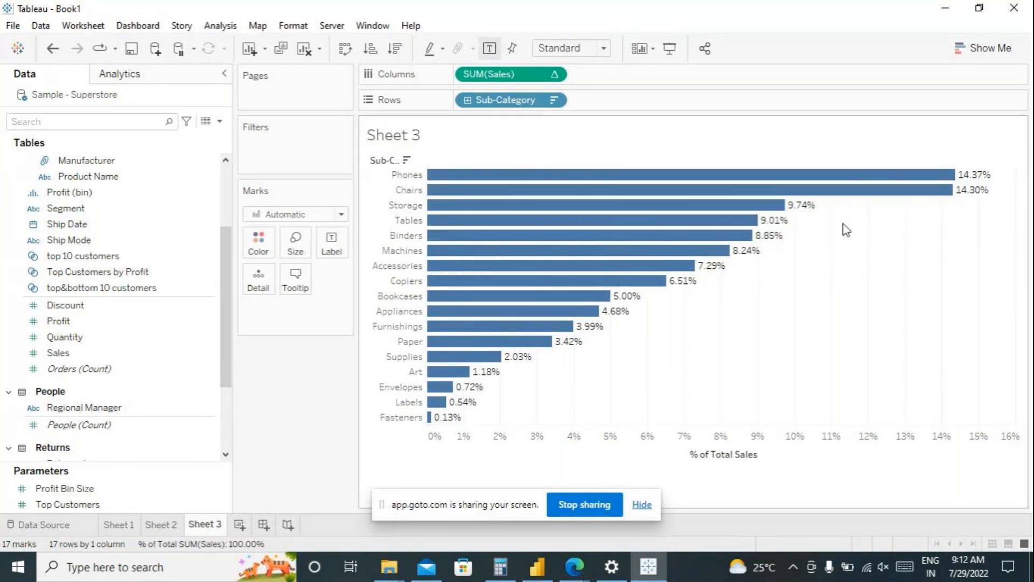
mouse_move(722, 228)
mouse_move(454, 380)
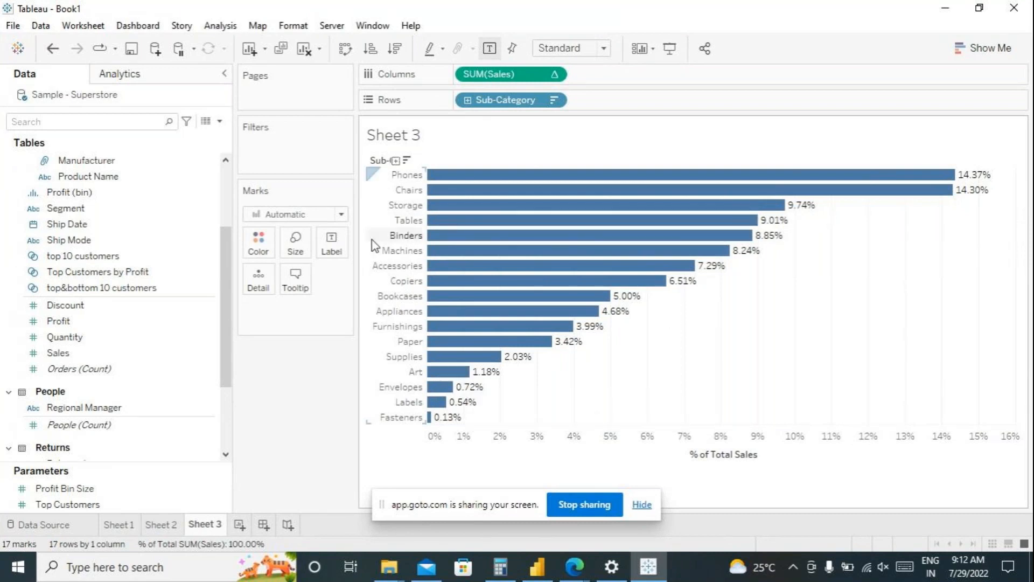
mouse_move(891, 201)
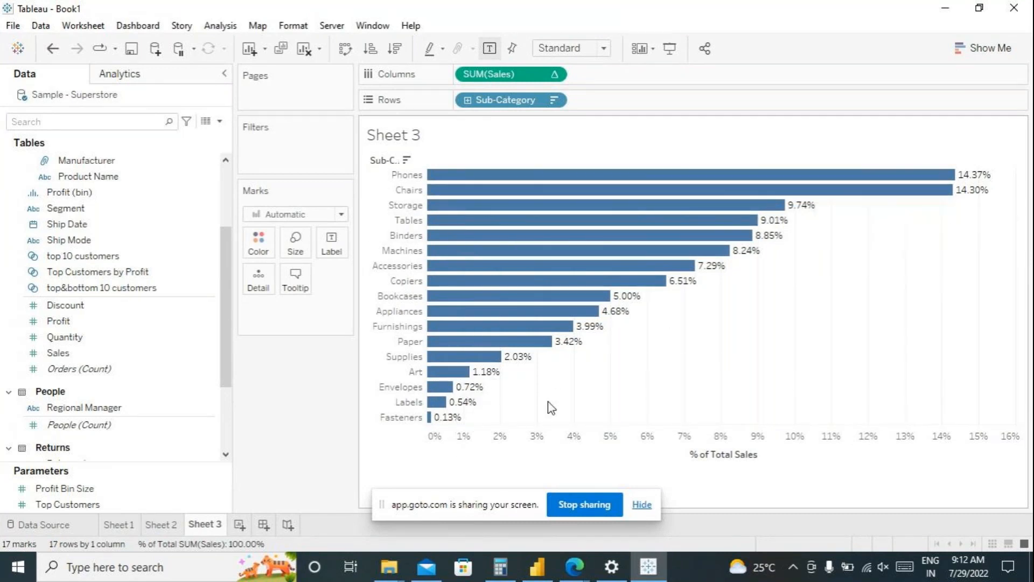
- Switch to the help article in Edge to compare its step 5 chart with the view and read steps 6 and 7
mouse_move(490, 321)
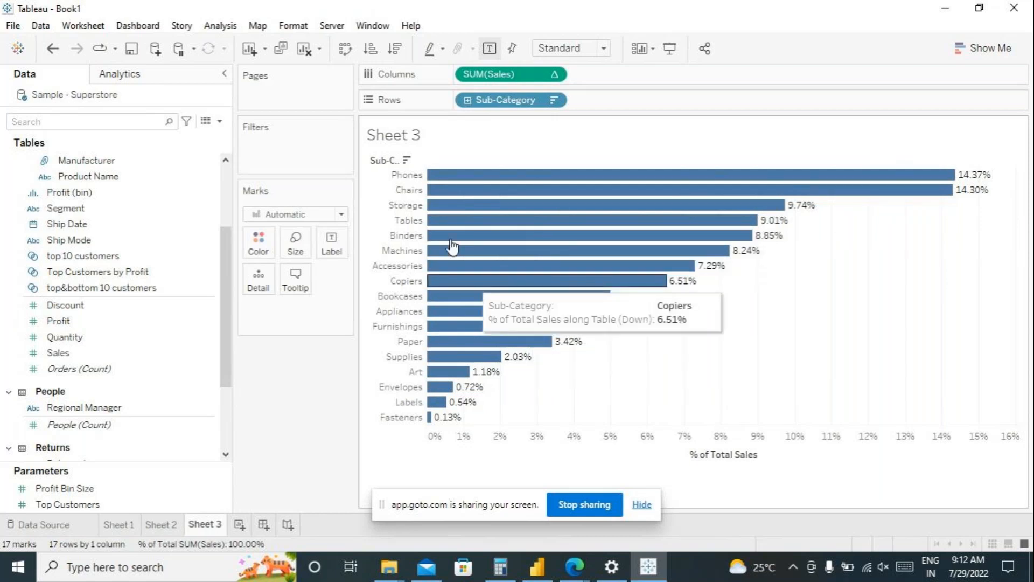
mouse_move(673, 205)
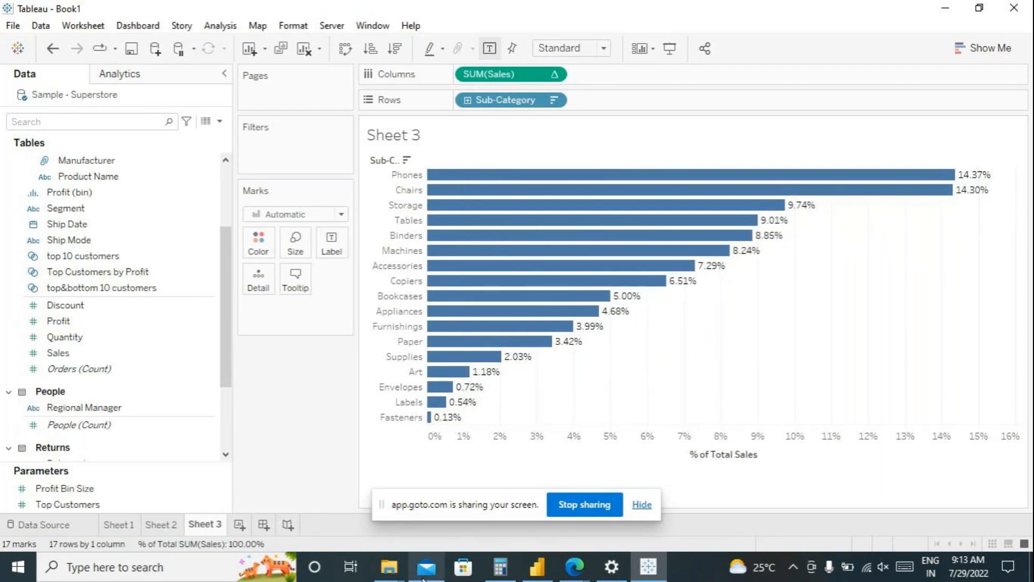
mouse_move(581, 575)
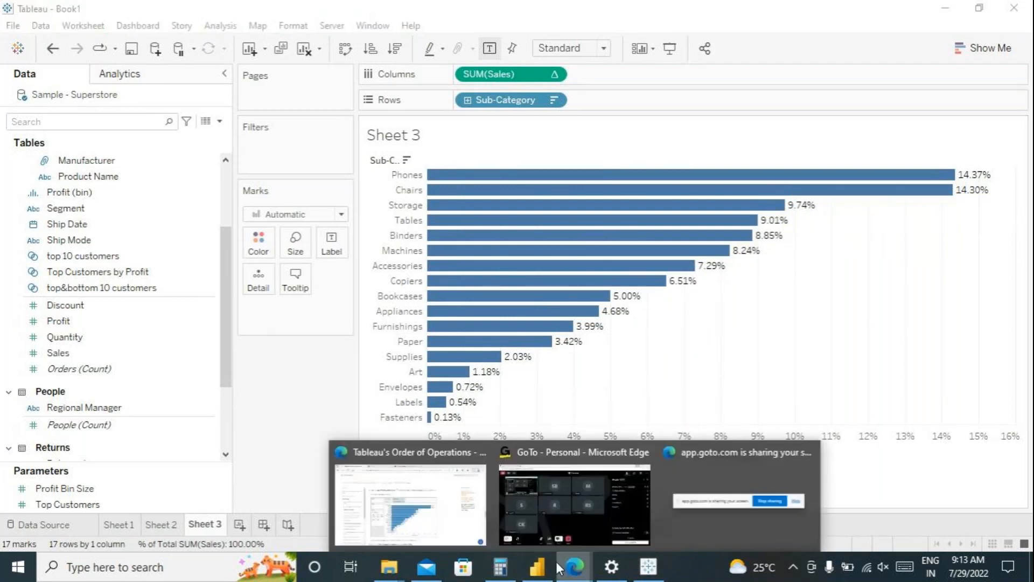
left_click(458, 509)
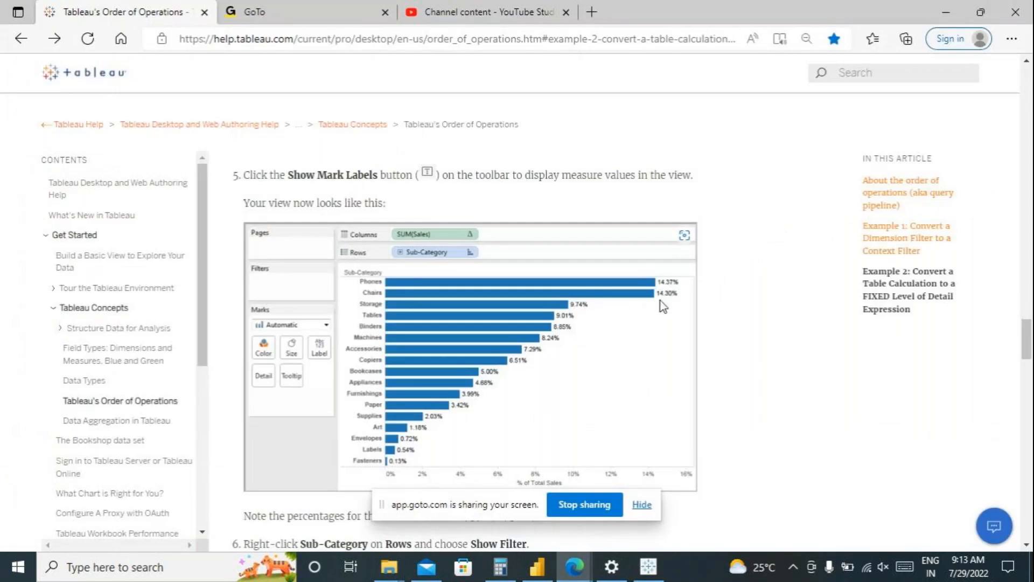
left_click(646, 568)
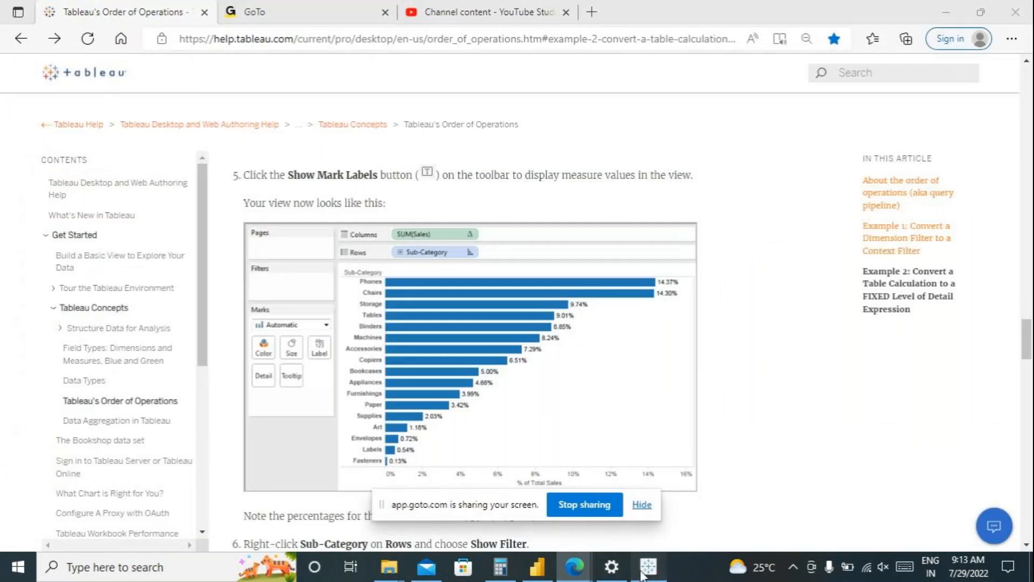
left_click(643, 572)
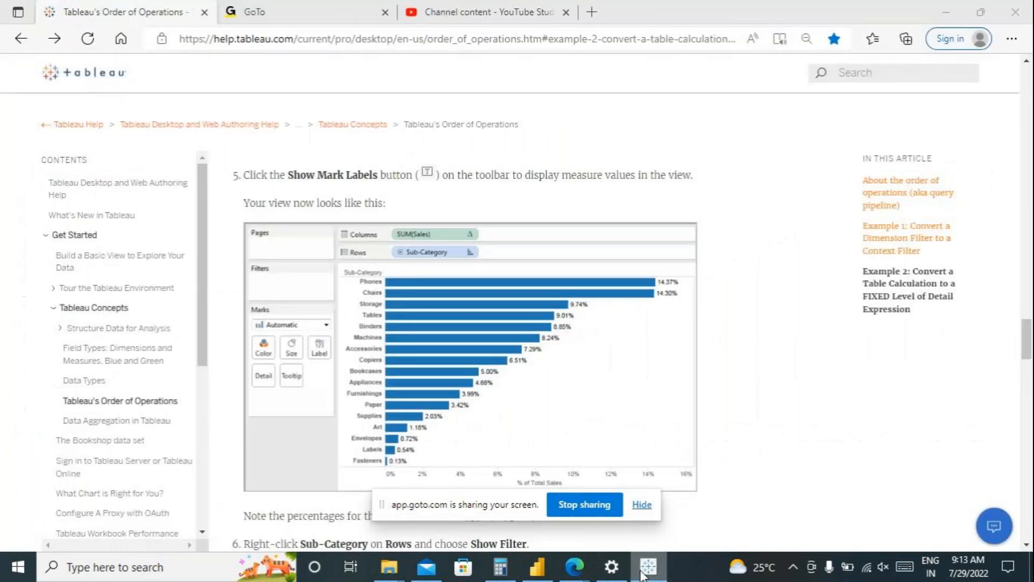
scroll(643, 544, "down", 3)
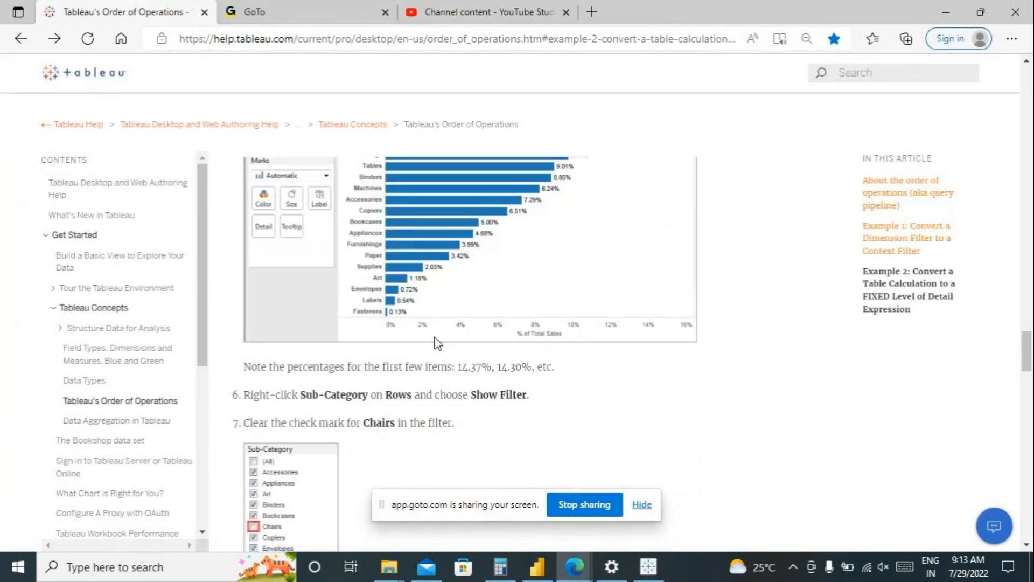
scroll(464, 305, "up", 2)
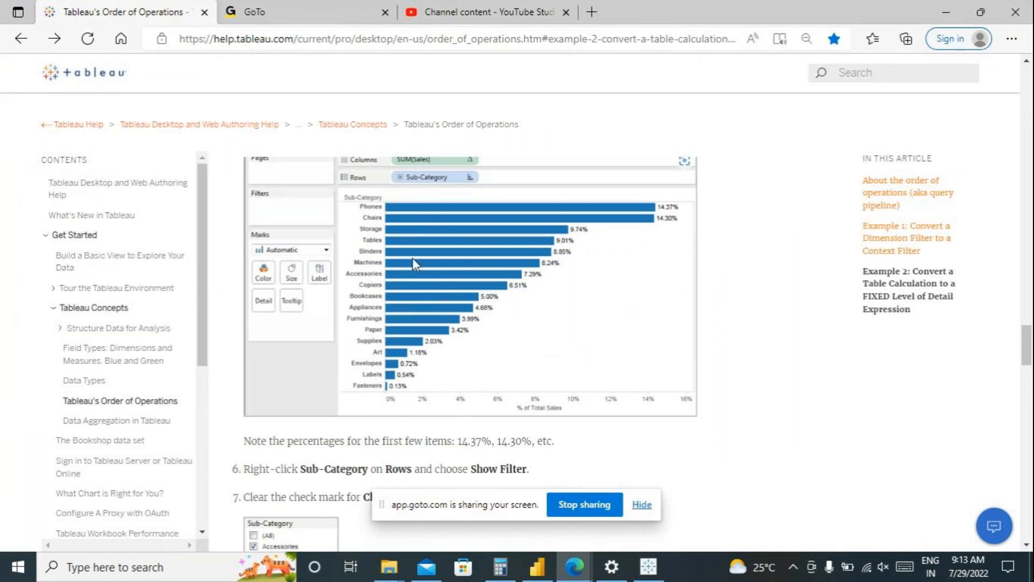
- In Tableau, show the Sub-Category filter for the view and exclude Chairs from it
left_click(644, 574)
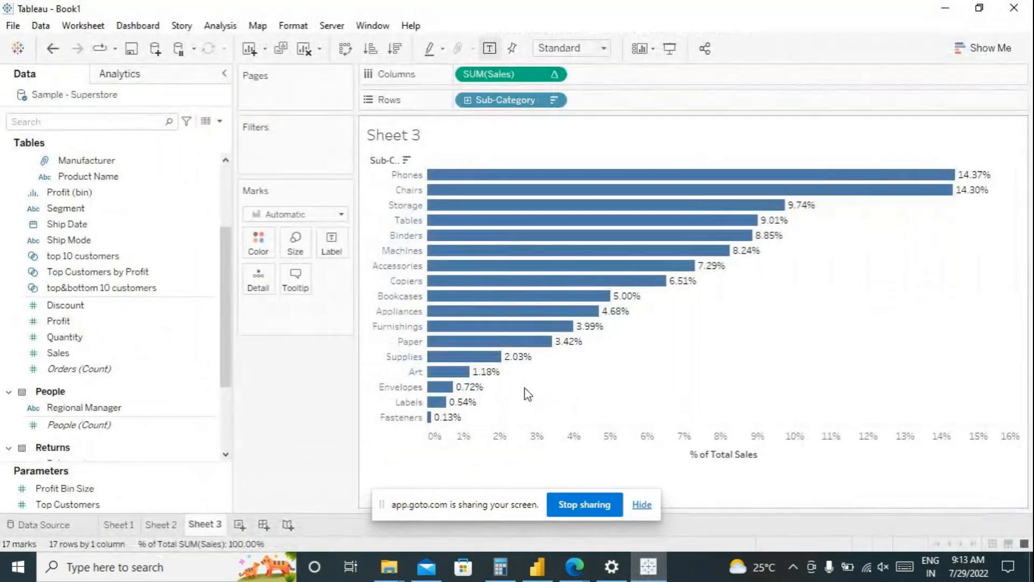
left_click(182, 322)
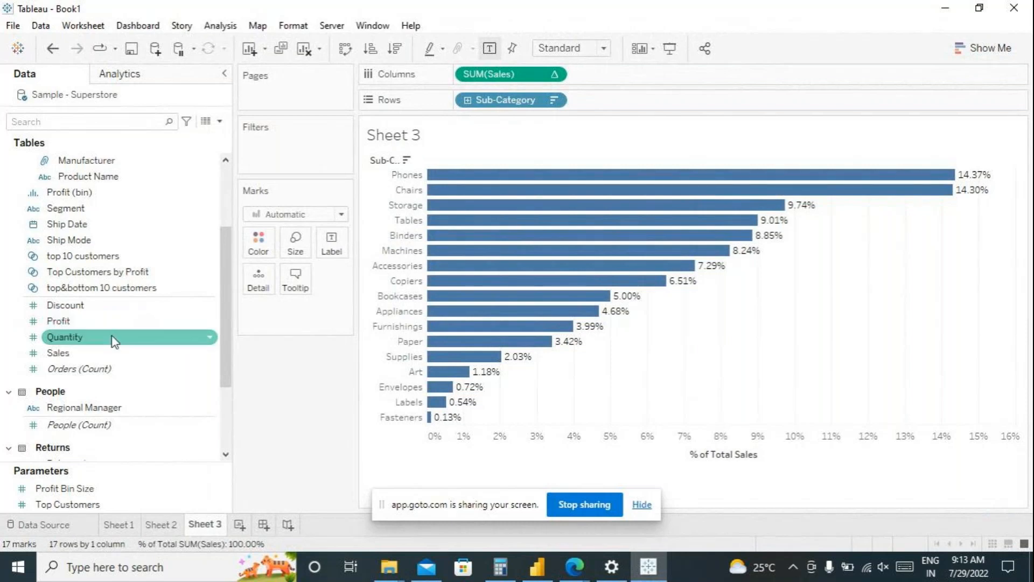
left_click(553, 100)
left_click(518, 142)
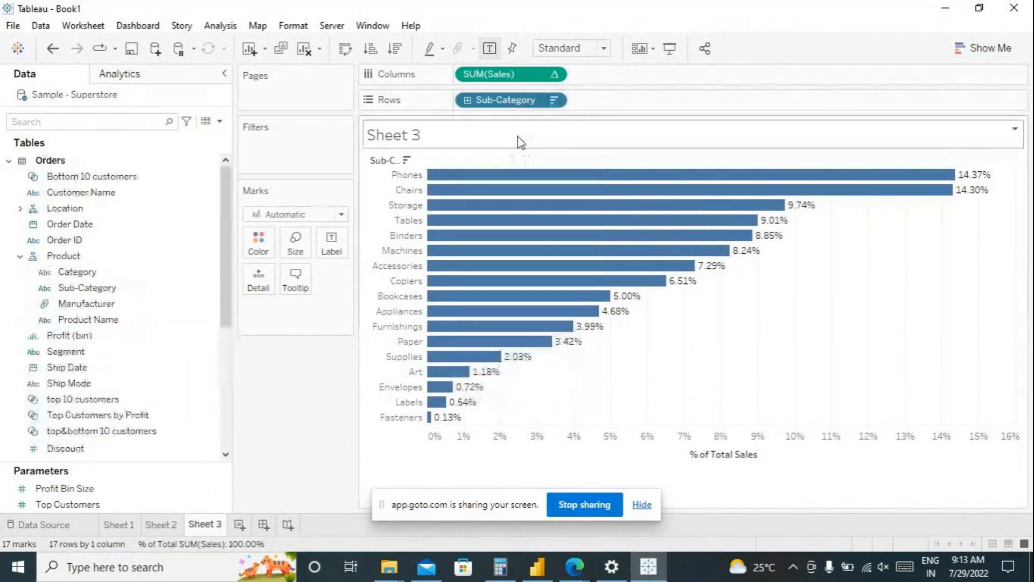
left_click(923, 235)
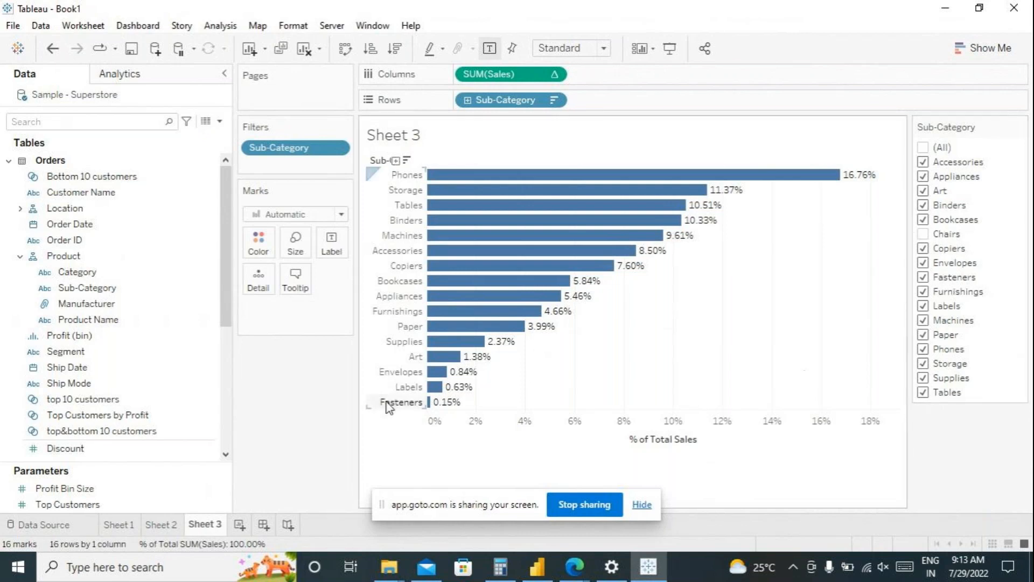
mouse_move(547, 184)
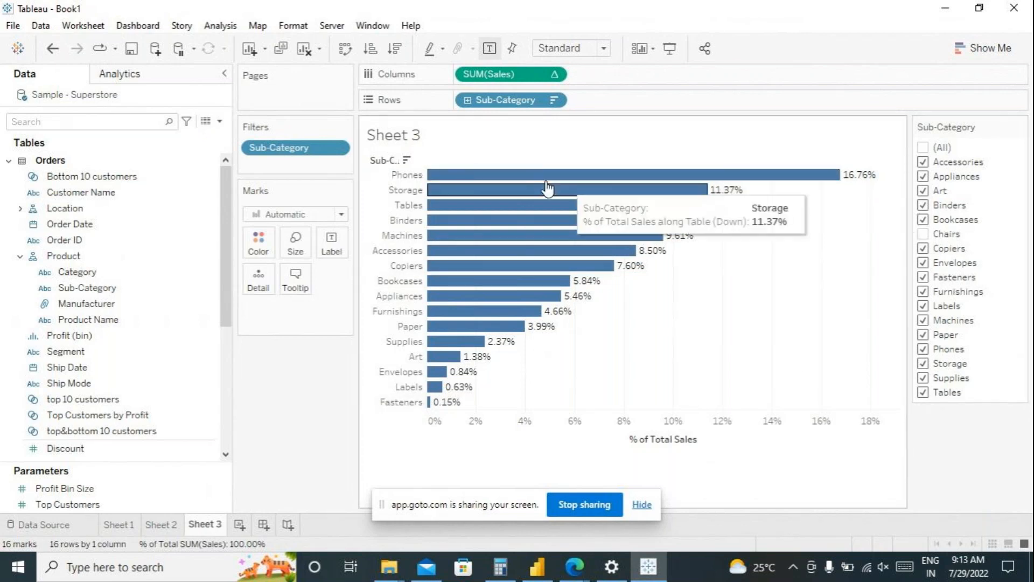
mouse_move(861, 187)
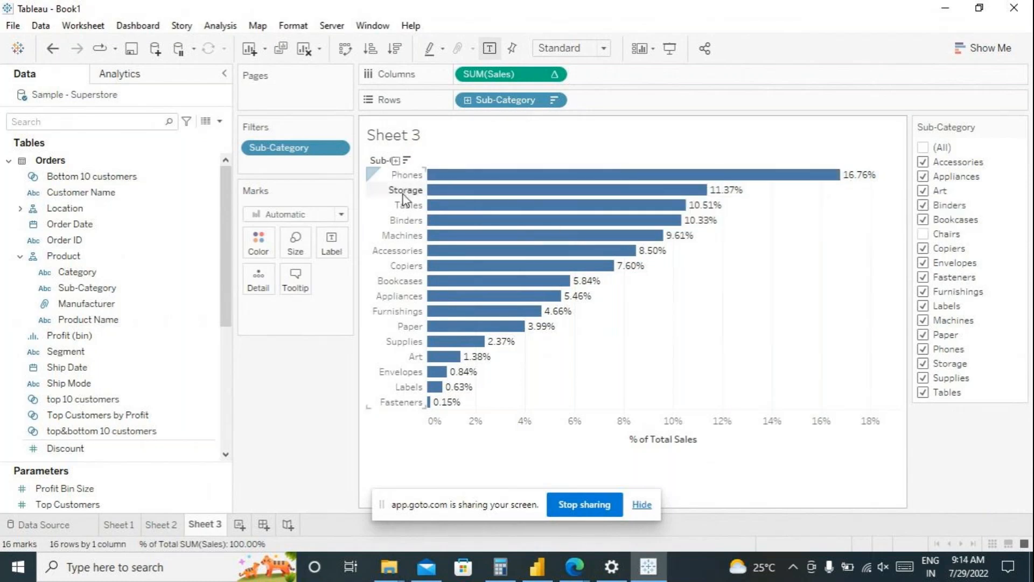
mouse_move(727, 202)
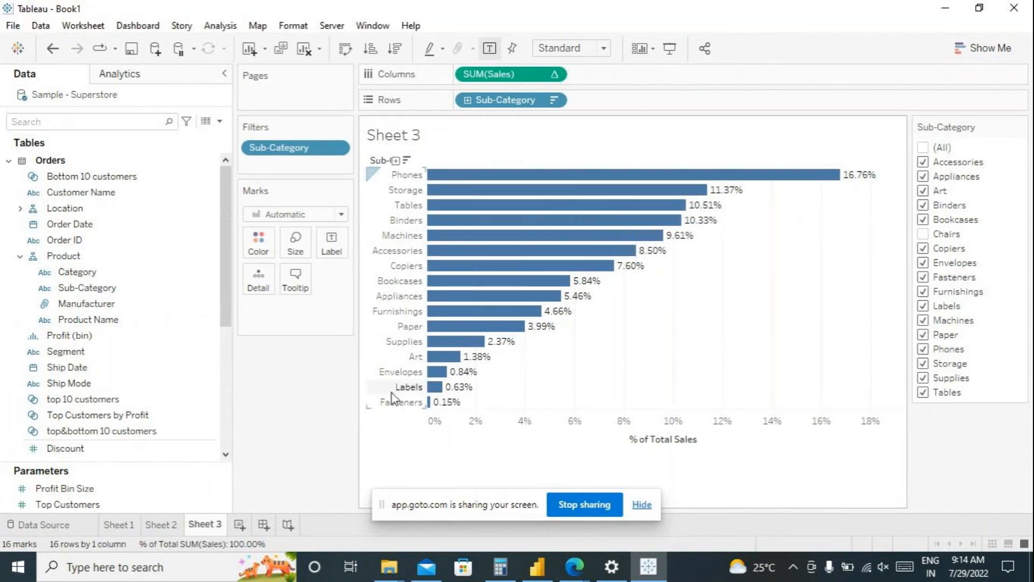
- Switch to the help article in Edge and read how clearing Chairs affects the percentages and where dimension filters fall in the order of operations
left_click(575, 570)
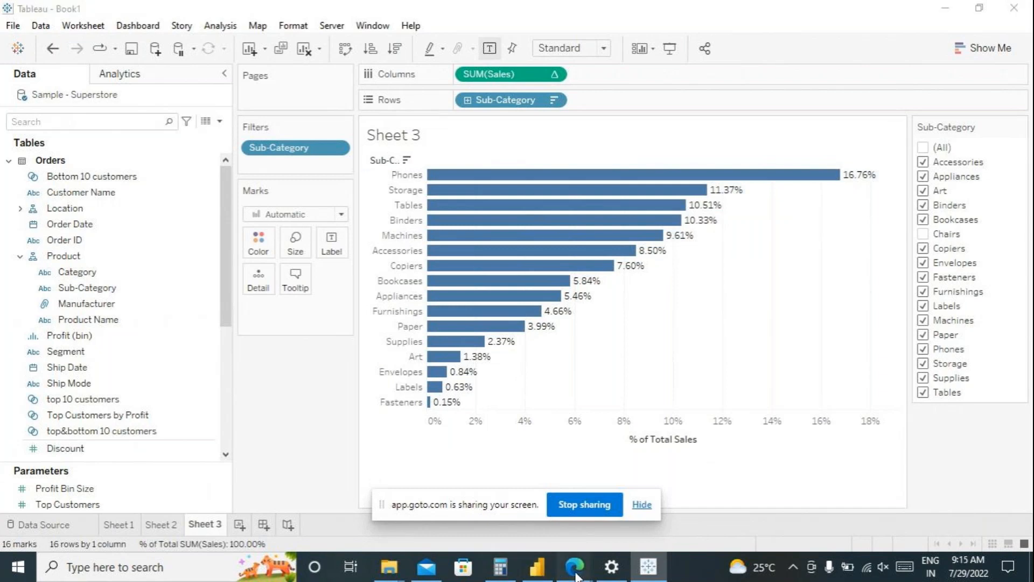
left_click(442, 511)
scroll(439, 435, "down", 3)
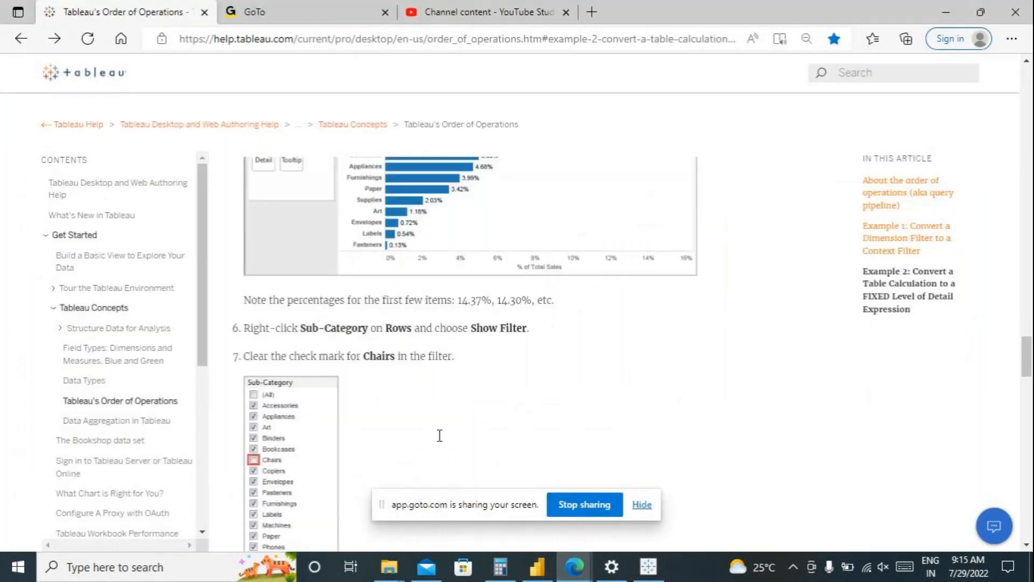
scroll(439, 435, "down", 5)
scroll(438, 434, "up", 3)
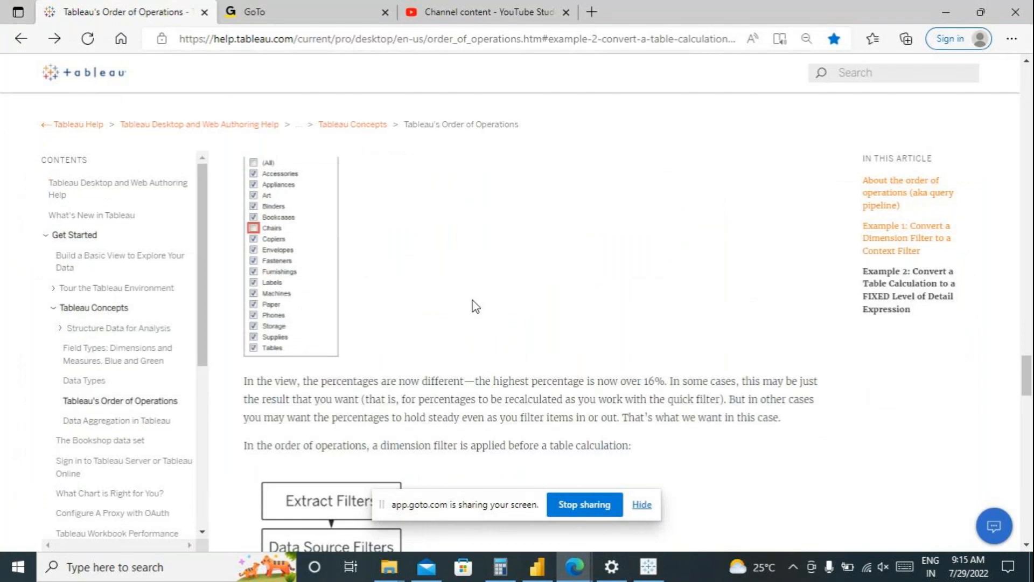
scroll(404, 354, "down", 3)
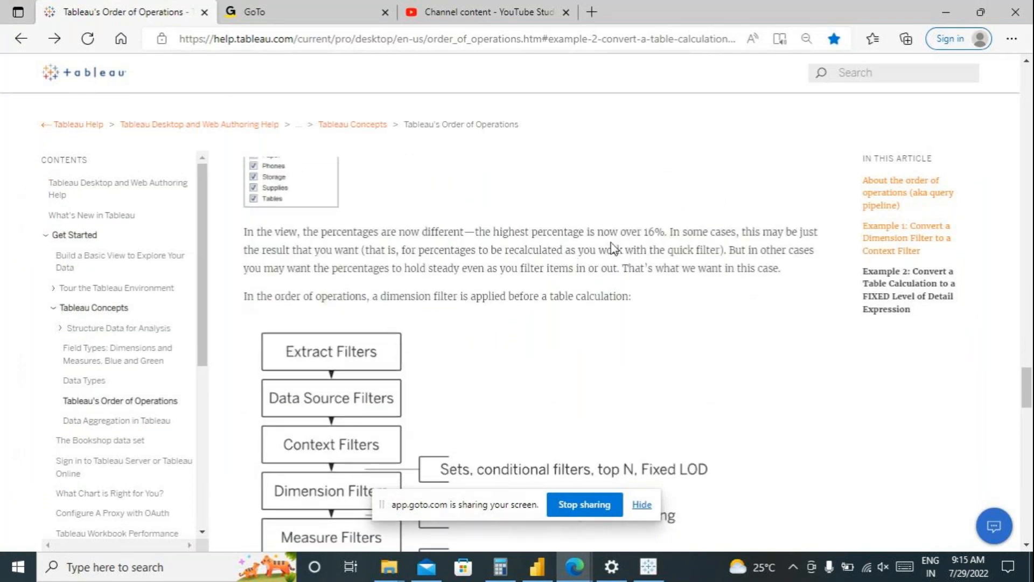
scroll(648, 248, "up", 4)
scroll(650, 250, "down", 2)
- Review Example 2 in the article from its introduction to the FIXED level of detail expression and the step 9 comparison view
scroll(648, 248, "down", 20)
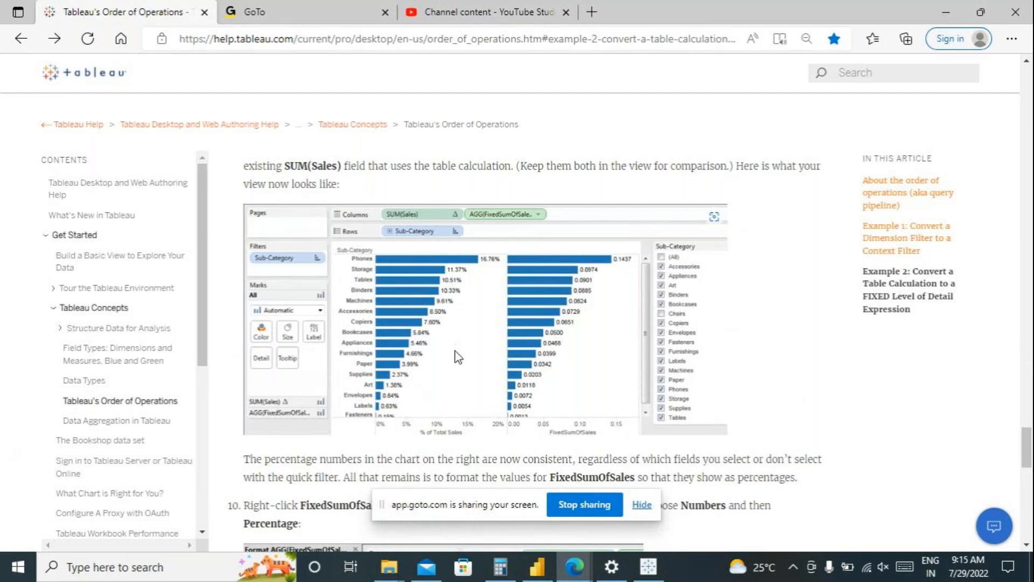
scroll(456, 364, "up", 1)
scroll(456, 364, "up", 10)
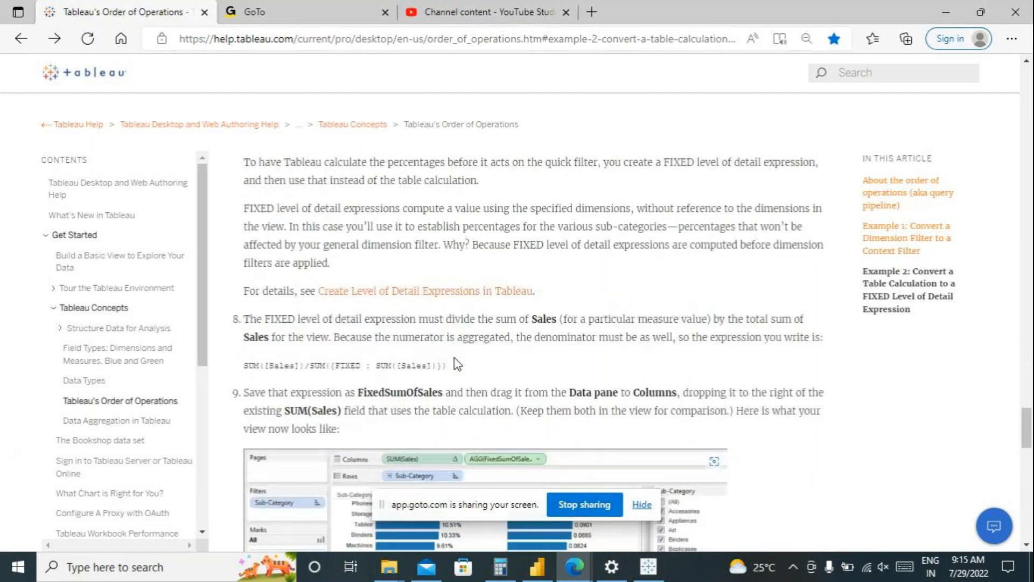
scroll(458, 364, "up", 10)
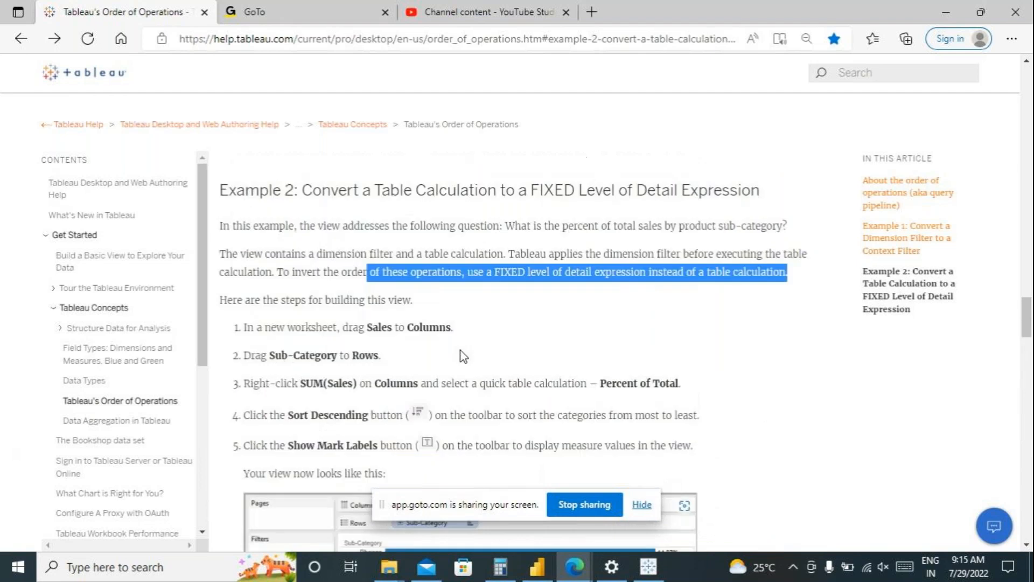
scroll(459, 365, "up", 1)
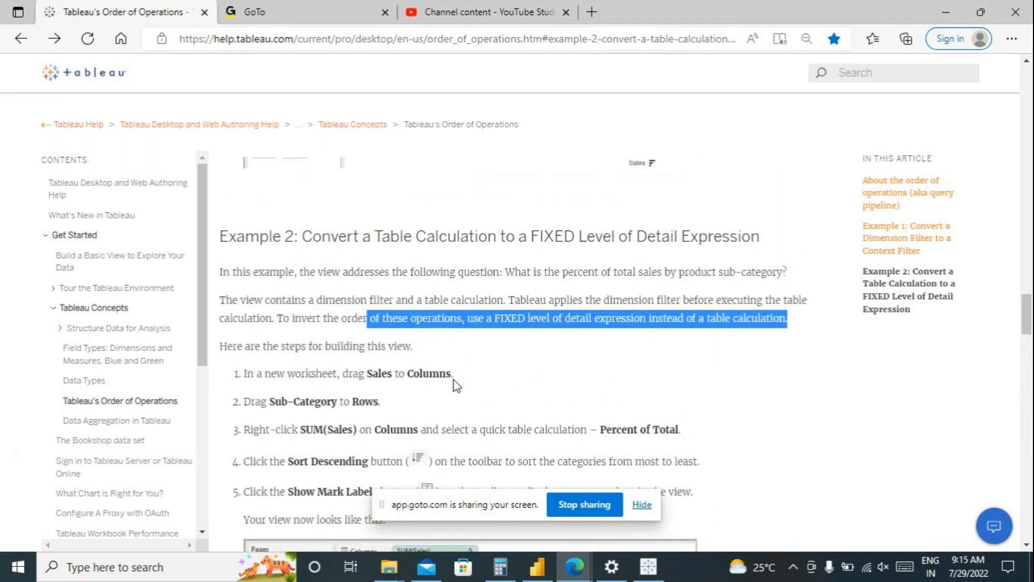
scroll(457, 386, "up", 5)
scroll(454, 382, "down", 6)
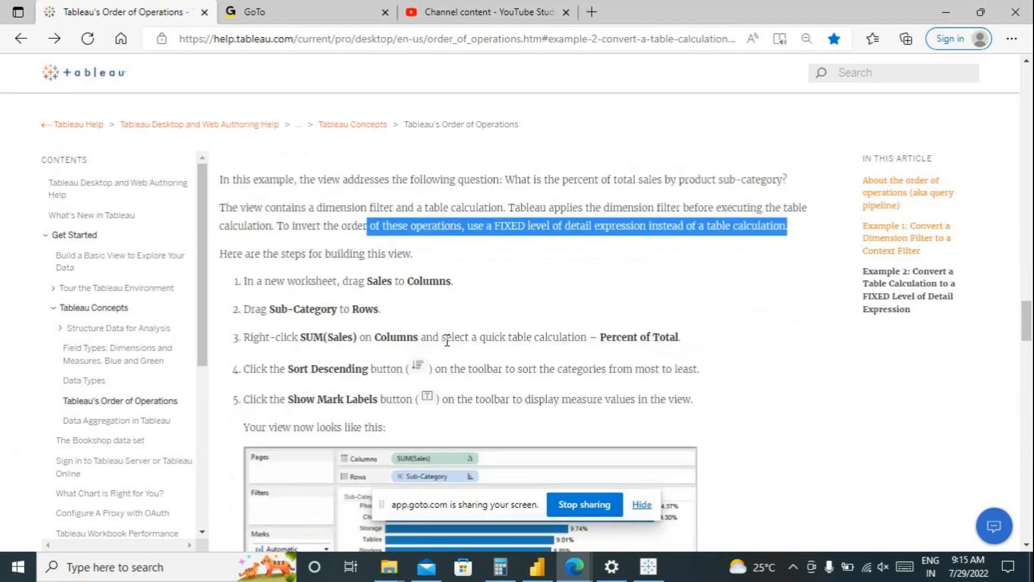
scroll(447, 341, "down", 12)
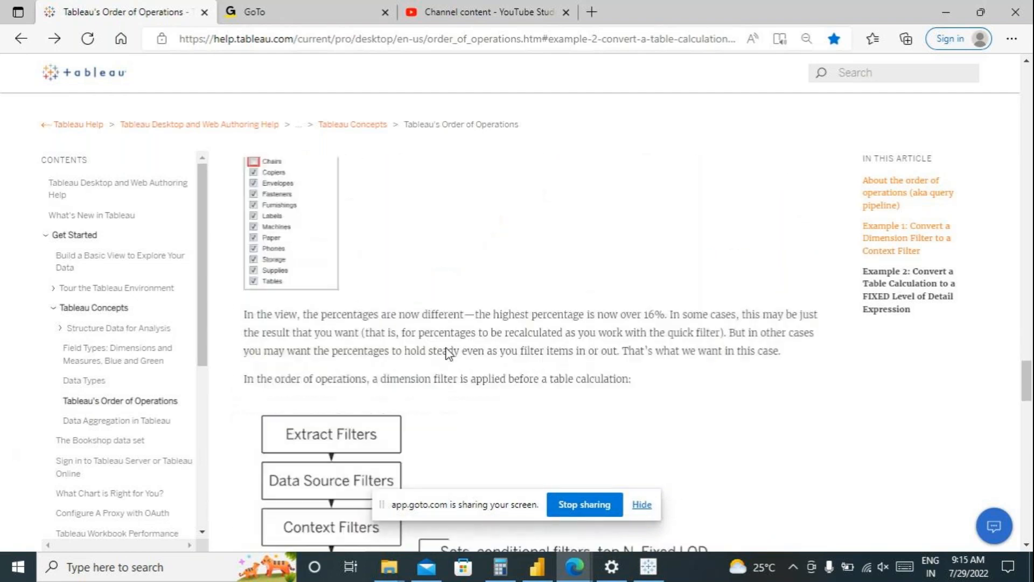
scroll(447, 346, "down", 13)
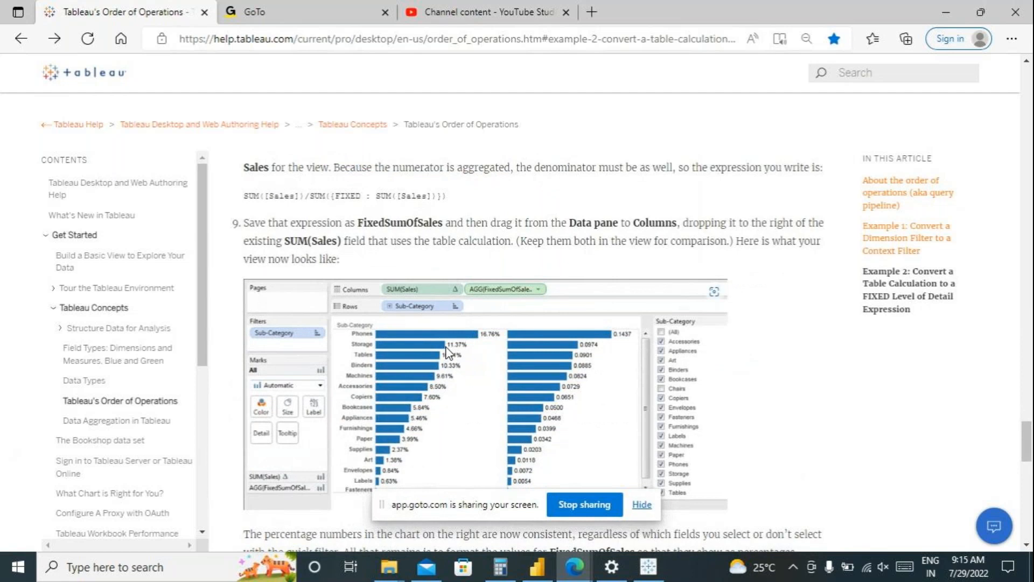
- In Tableau, include Chairs in the Sub-Category filter again and exclude it once more to compare the percent of total values
left_click(648, 567)
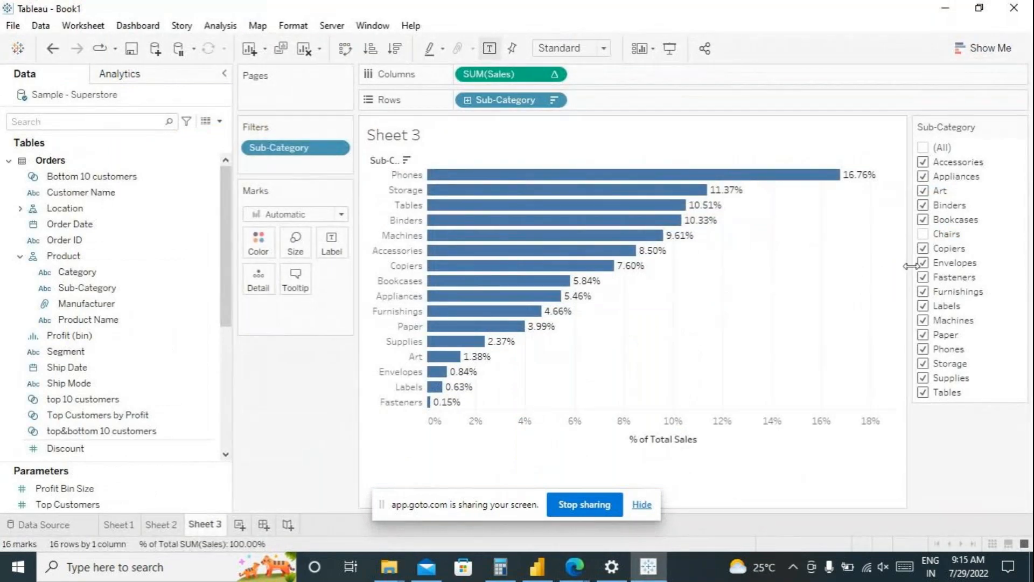
left_click(924, 234)
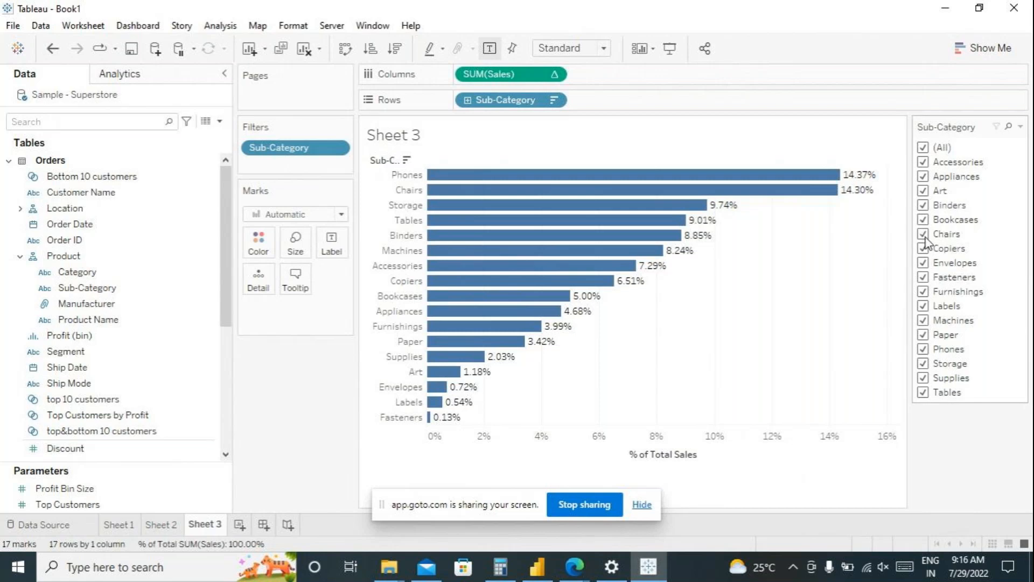
left_click(923, 235)
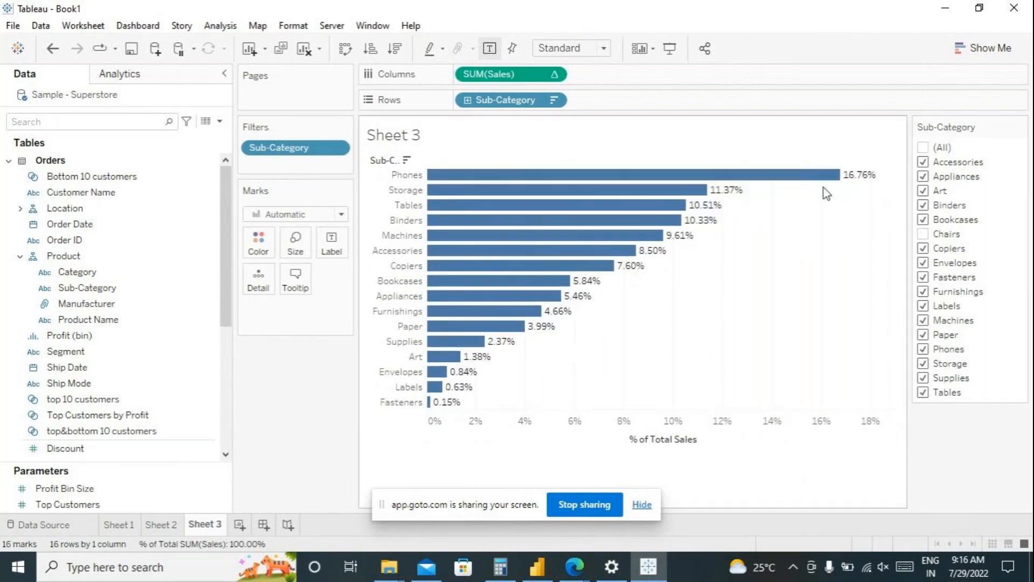
mouse_move(857, 189)
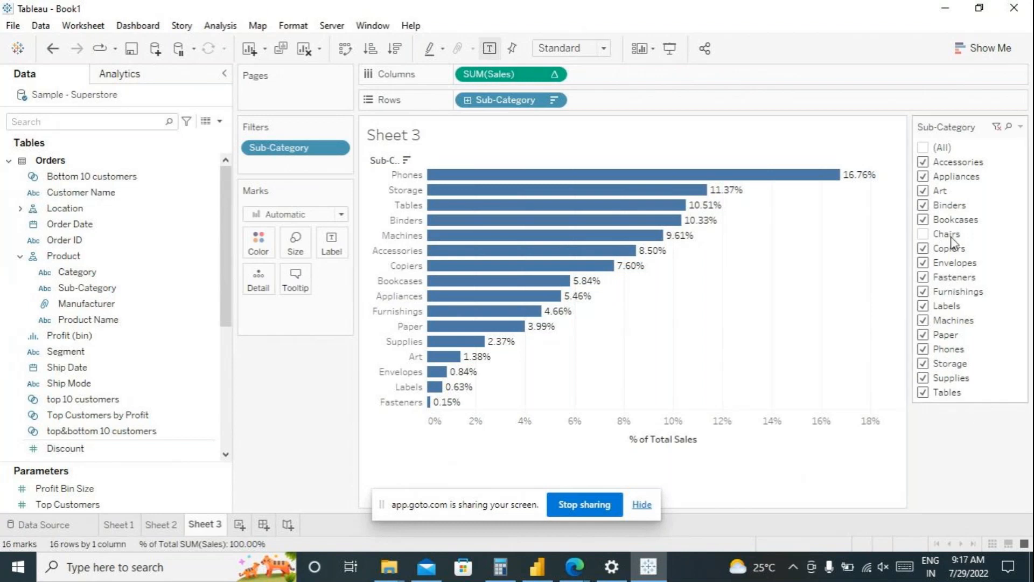
mouse_move(541, 183)
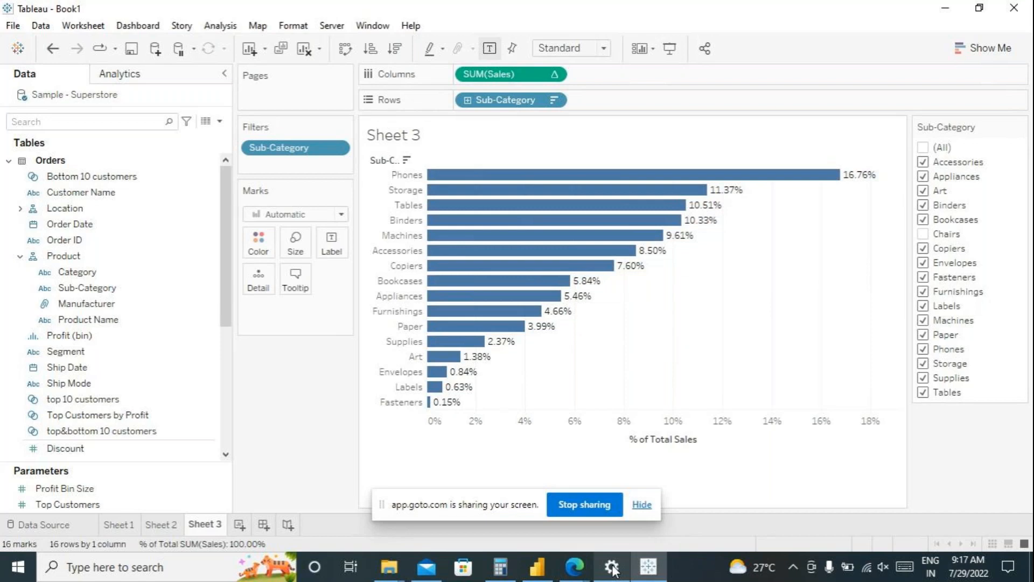
- Switch to the help article in Edge and examine the step 9 view comparing SUM(Sales) with FixedSumOfSales
left_click(389, 567)
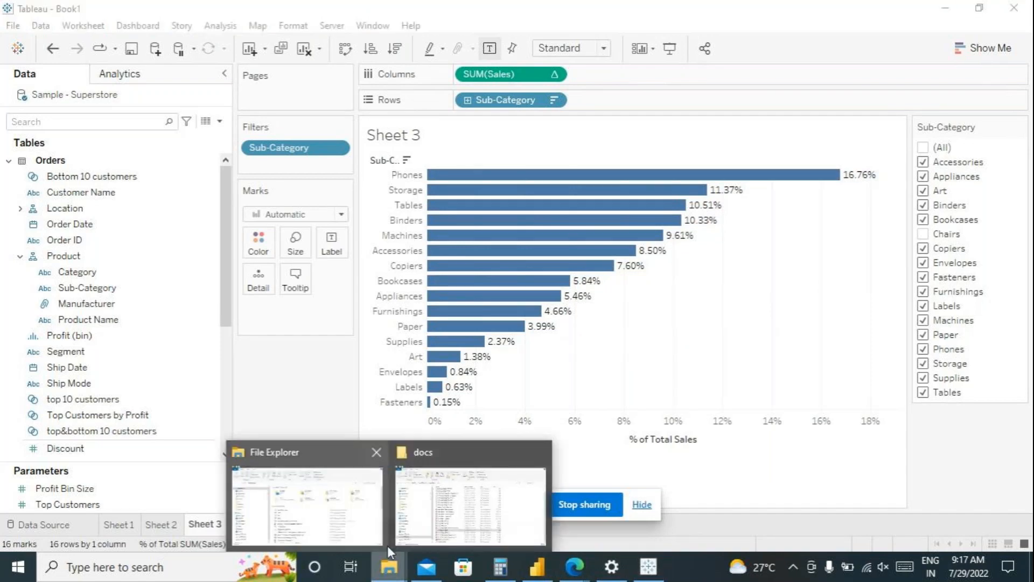
mouse_move(586, 570)
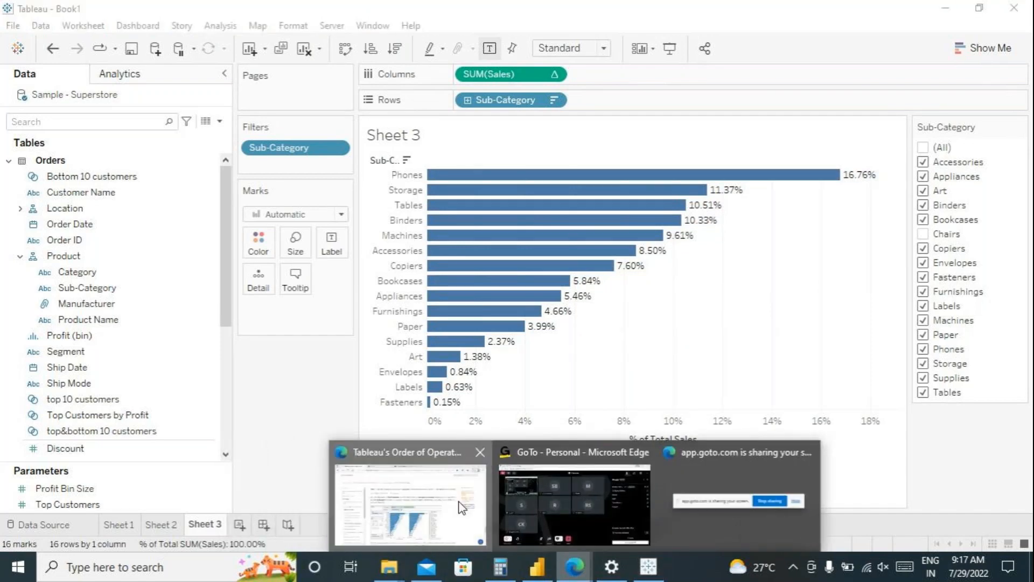
left_click(421, 498)
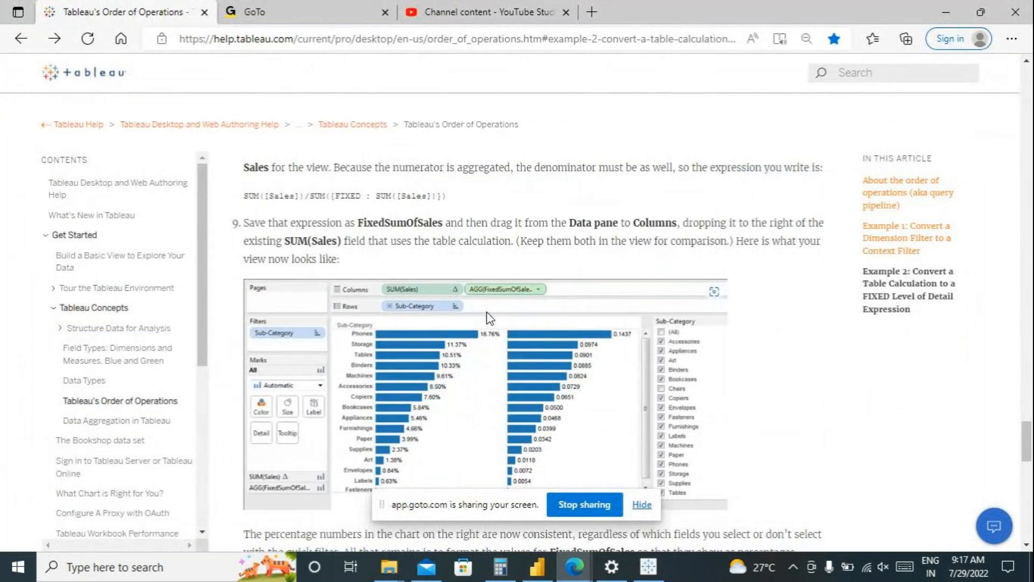
scroll(489, 317, "down", 1)
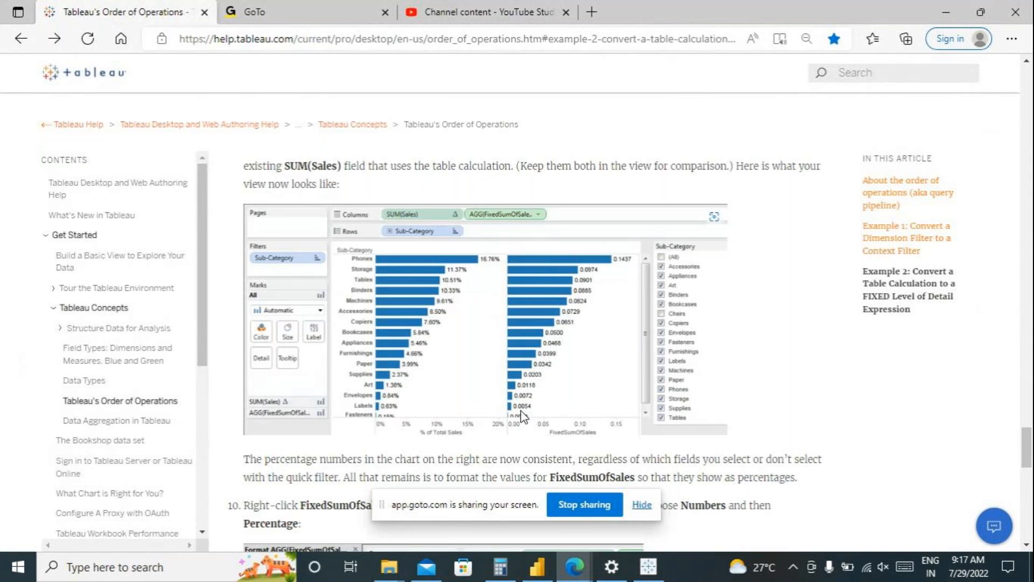
- Check the Tableau view, return to the article in Edge, and review the FixedSumOfSales comparison in step 9 and percentage formatting in step 10
left_click(648, 566)
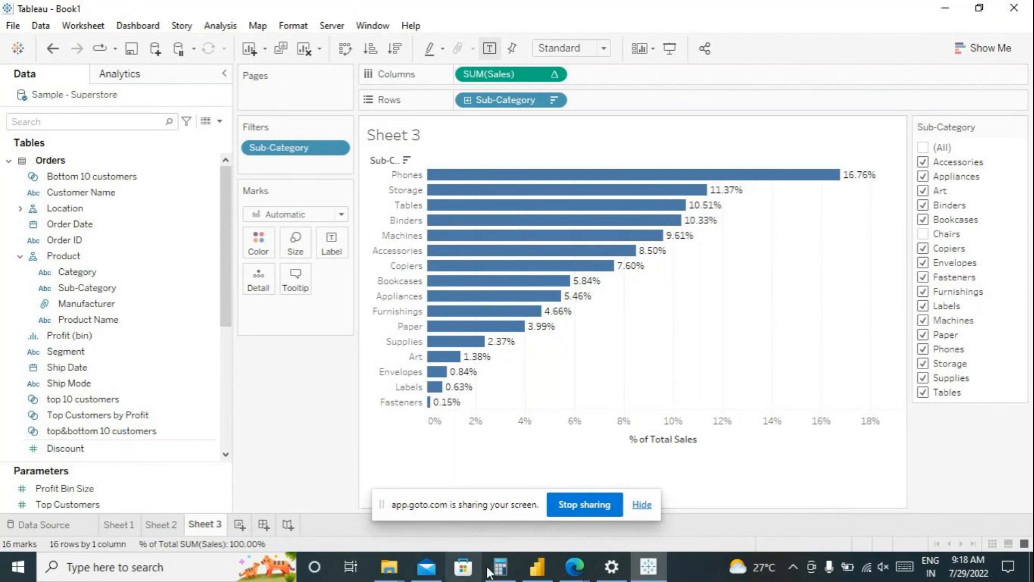
mouse_move(574, 567)
left_click(446, 478)
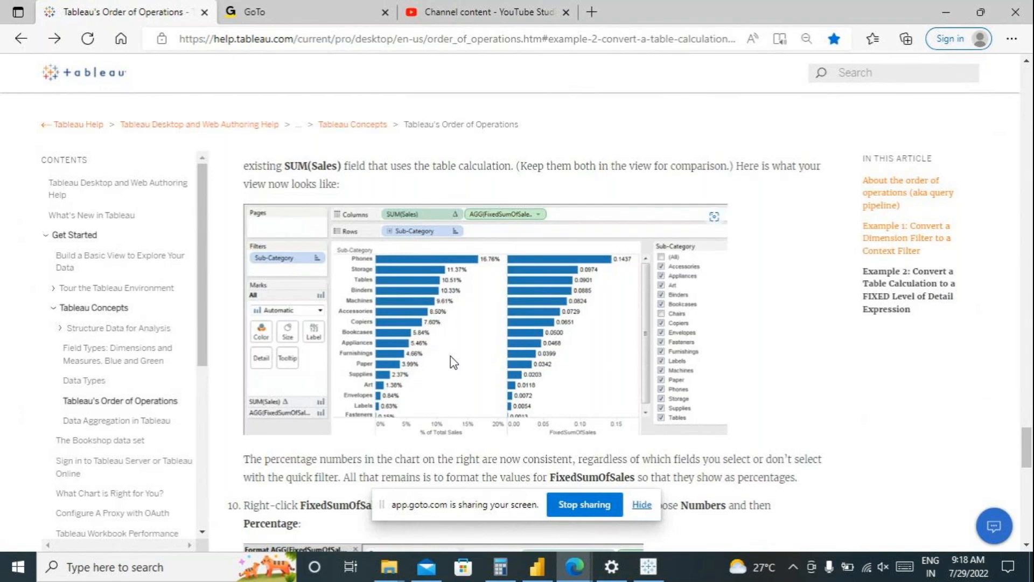
scroll(454, 363, "down", 3)
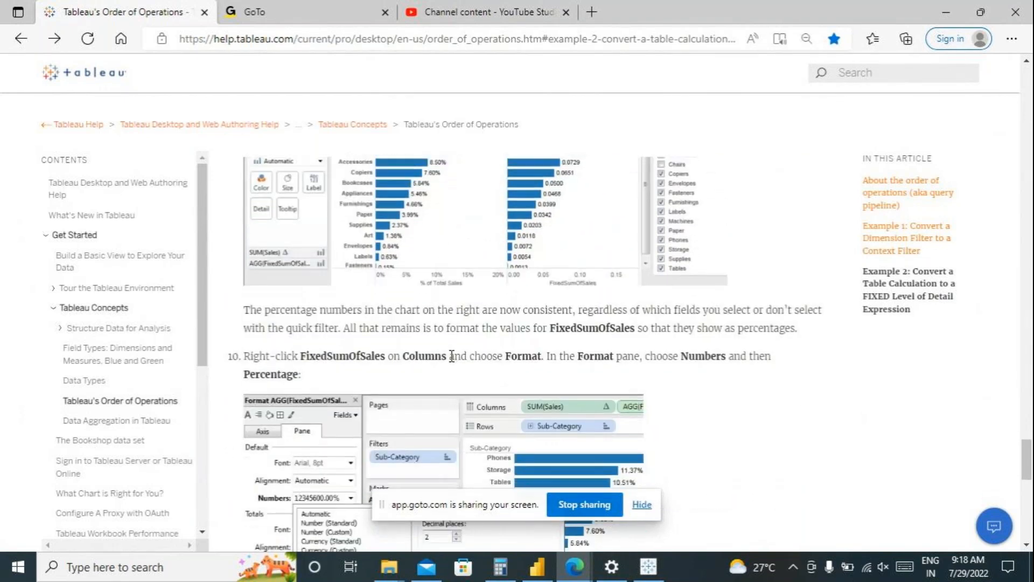
scroll(452, 356, "down", 1)
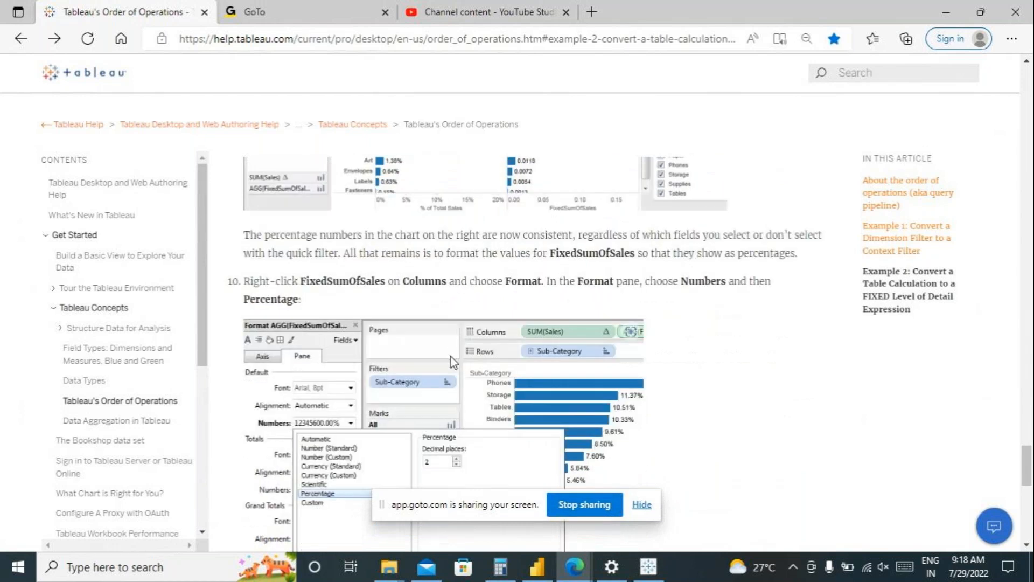
scroll(458, 280, "up", 4)
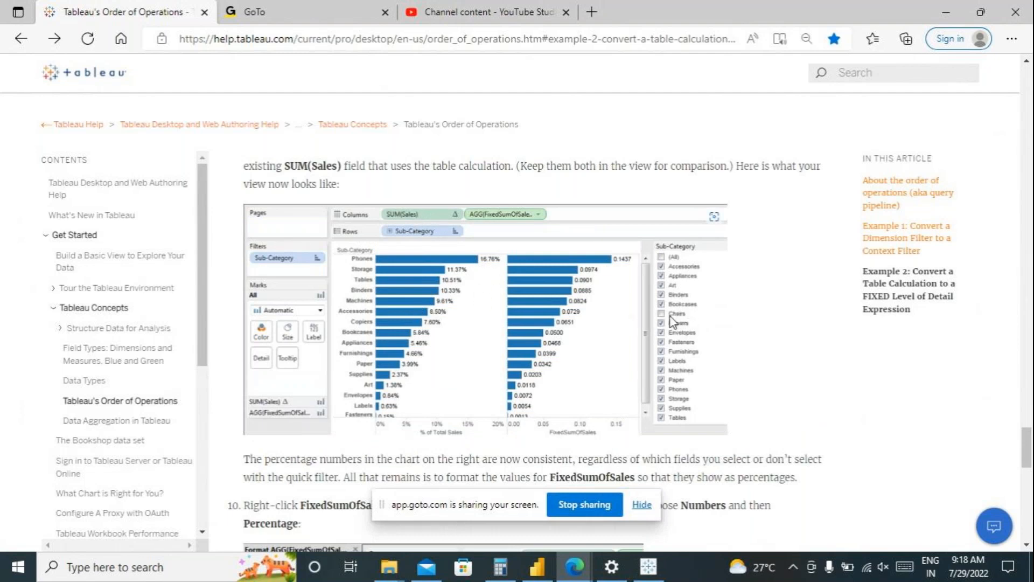
scroll(559, 349, "down", 4)
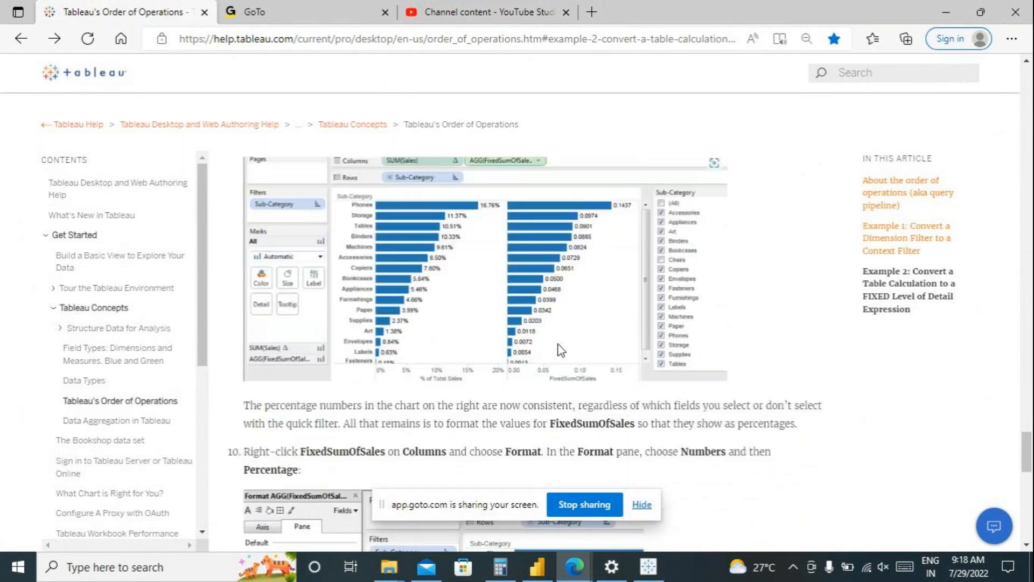
scroll(561, 350, "down", 9)
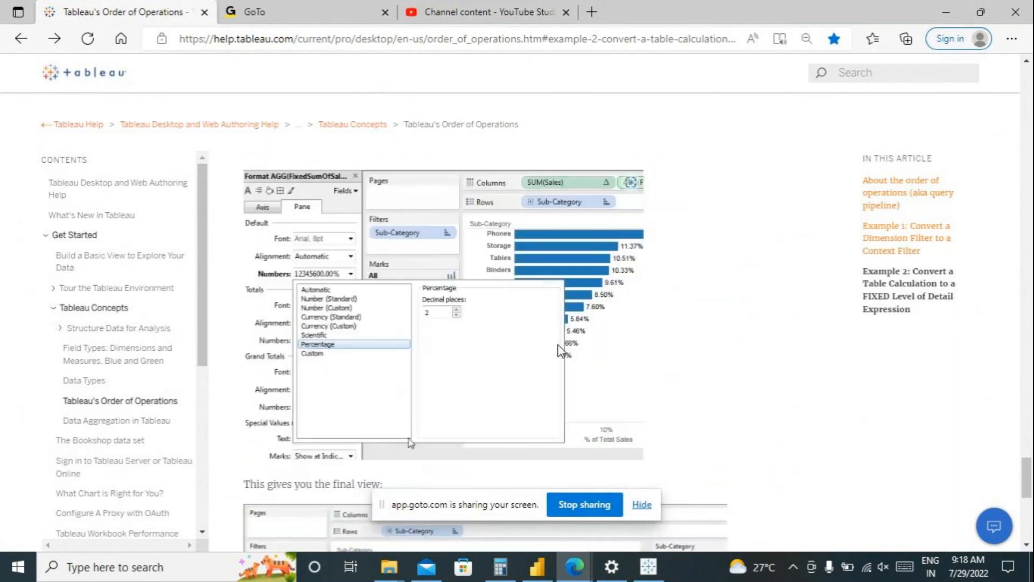
- Copy the FIXED level of detail expression SUM([Sales])/SUM({FIXED : SUM([Sales])}) from step 8 of the article
scroll(560, 350, "up", 10)
scroll(560, 350, "up", 5)
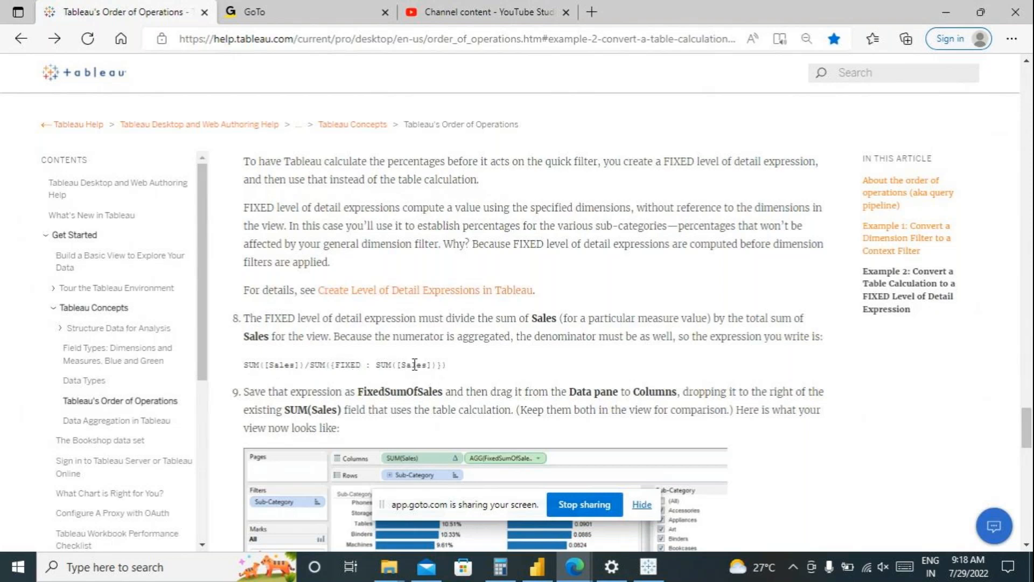
left_click_drag(455, 372, 234, 364)
key("ctrl+c")
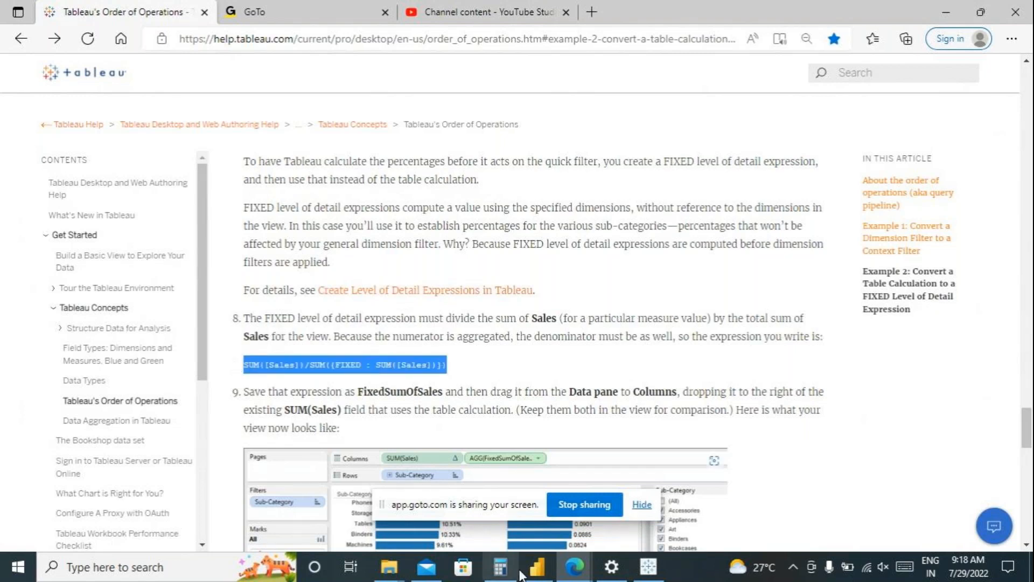
- Switch to Tableau and create a calculated field named "fixed %of total" with the formula SUM([Sales])/SUM({FIXED : SUM([Sales])})
left_click(648, 566)
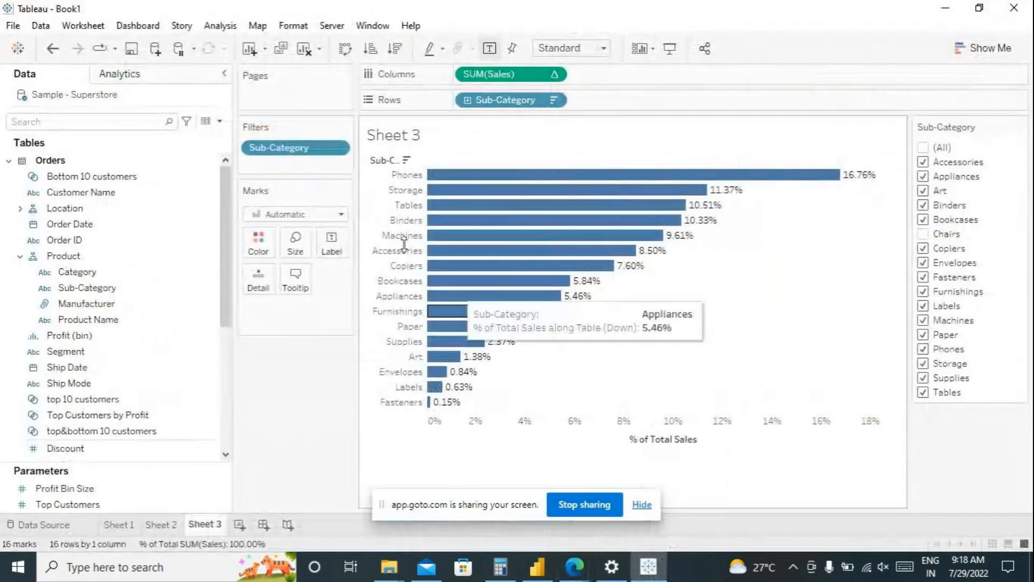
left_click(220, 26)
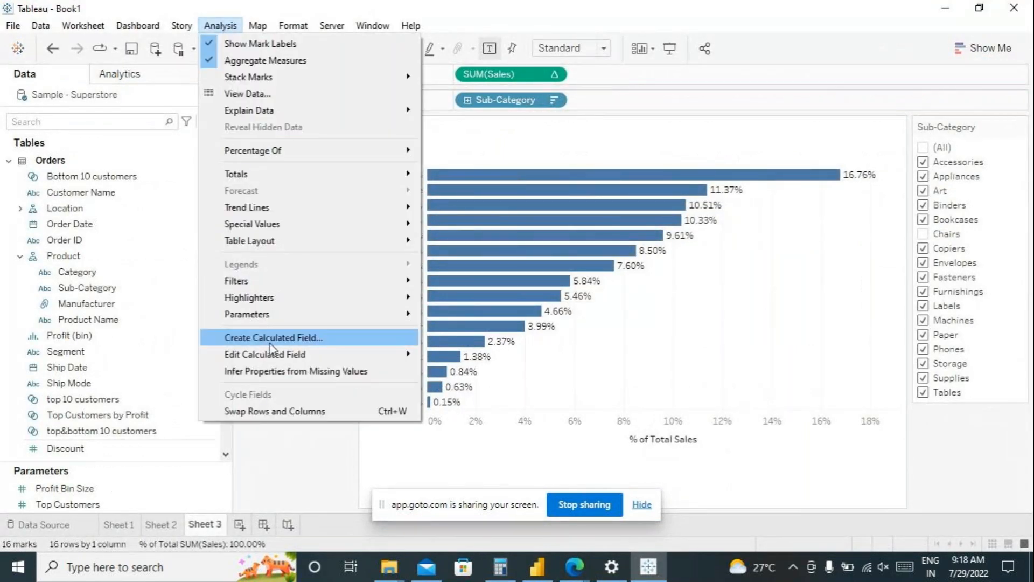
left_click(270, 338)
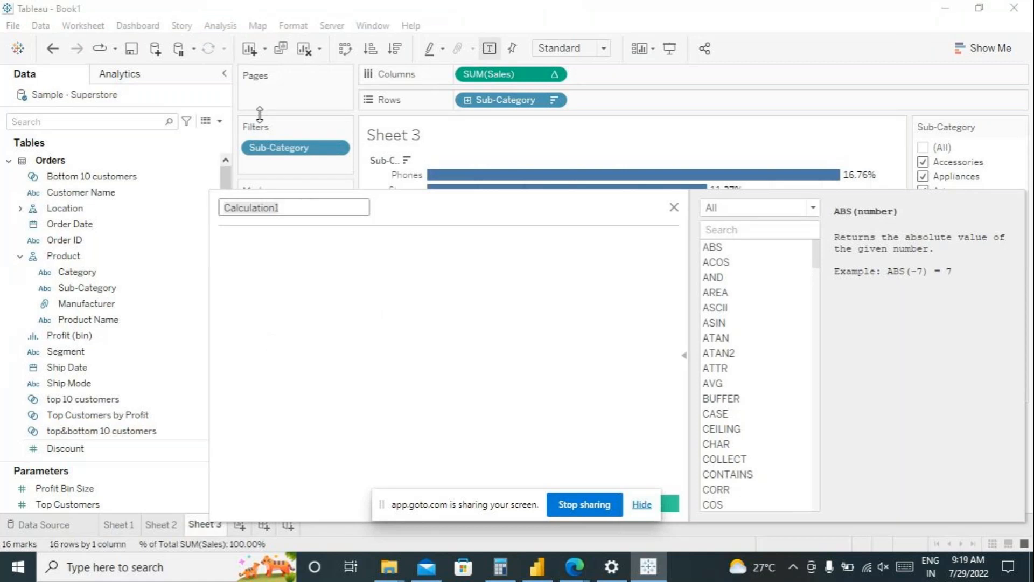
key("ctrl+a")
type("fixed")
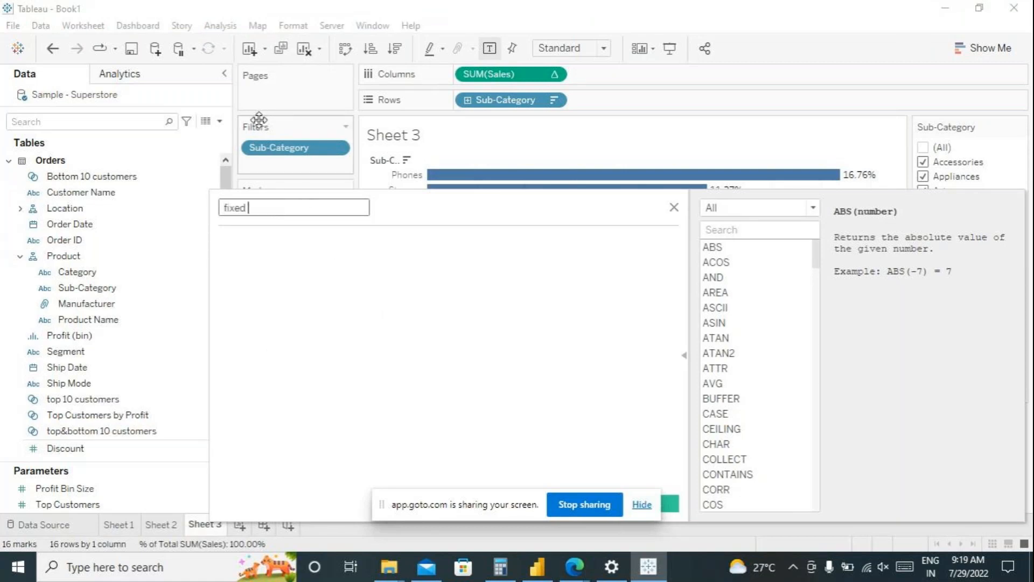
type(" %of total")
left_click(288, 299)
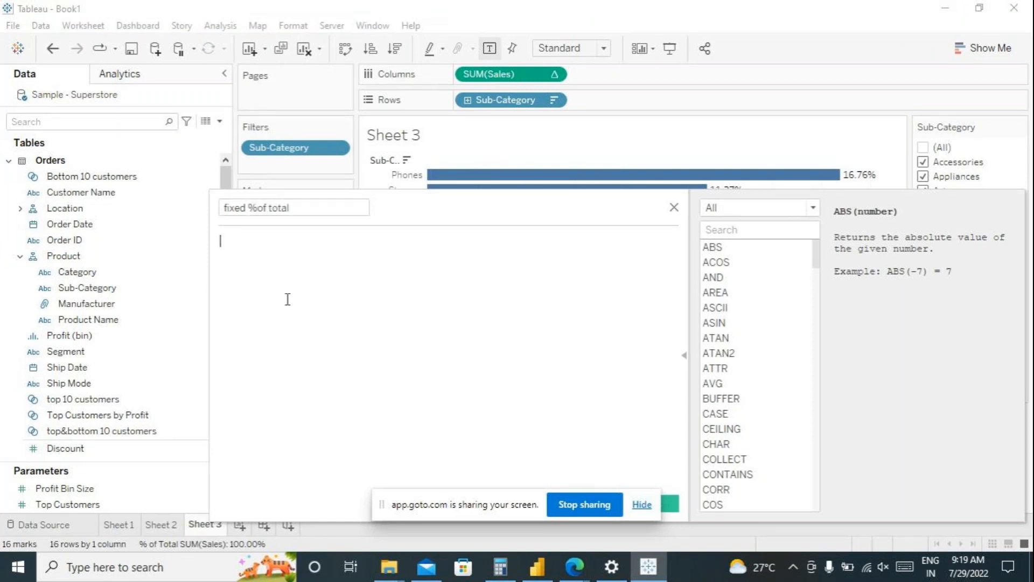
key("ctrl+v")
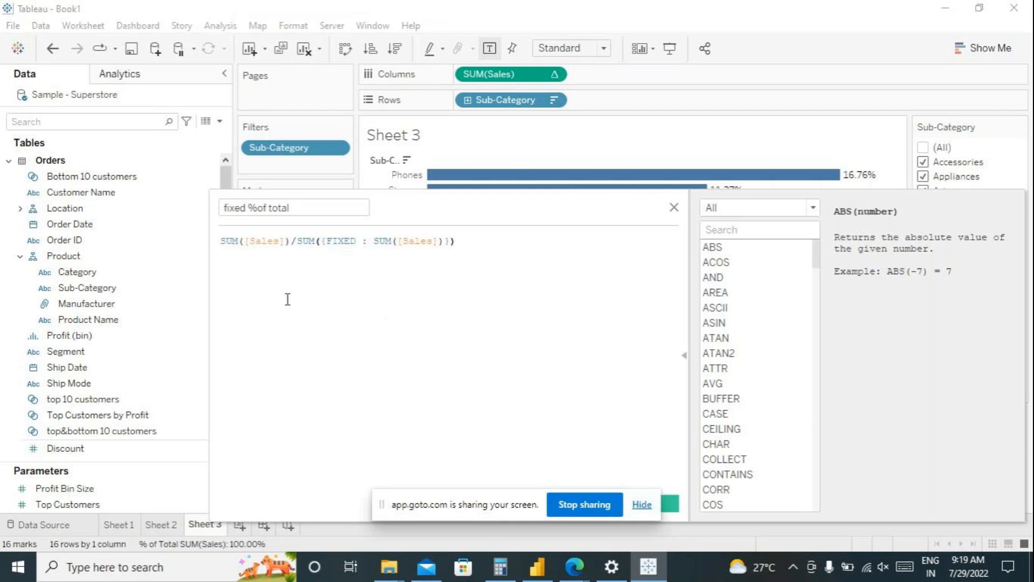
- Examine the FIXED denominator and the SUM([Sales]) numerator of the formula by highlighting each part
left_click(297, 242)
left_click_drag(297, 244, 448, 242)
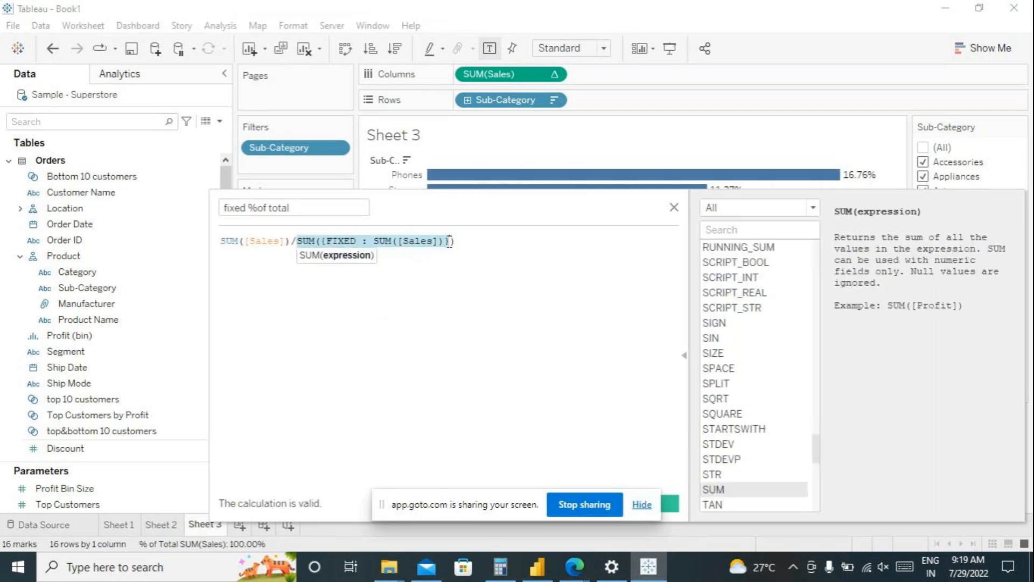
left_click(370, 241)
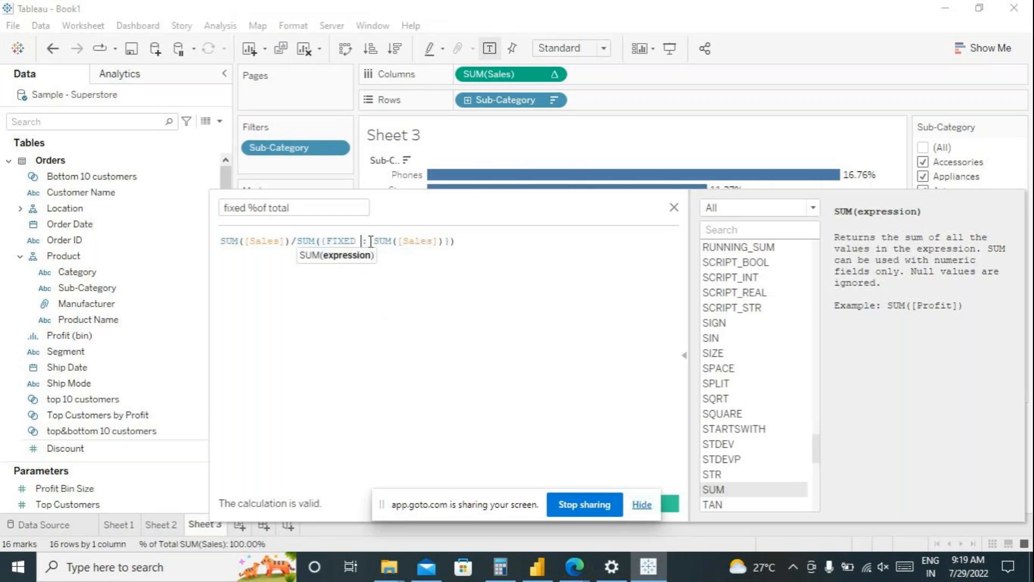
left_click_drag(301, 241, 427, 241)
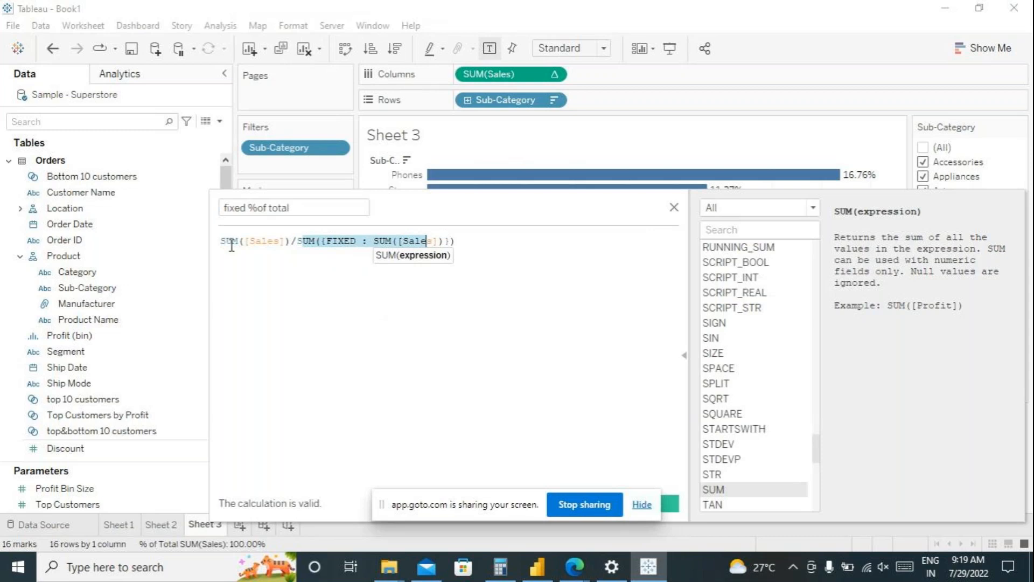
left_click_drag(232, 244, 282, 250)
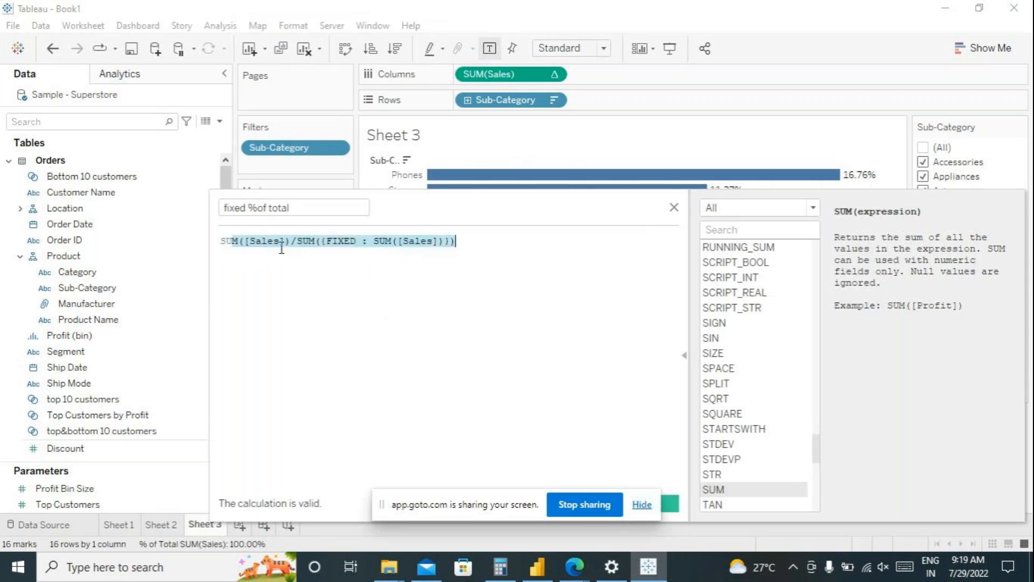
left_click(237, 251)
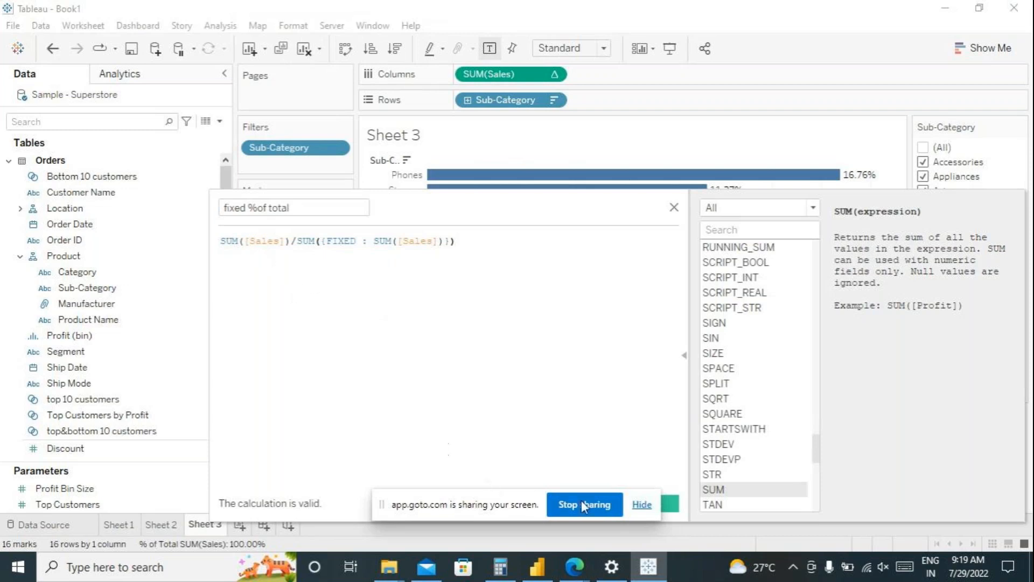
- Save the calculated field and add "fixed %of total" to Columns after SUM(Sales)
left_click_drag(493, 213, 484, 107)
left_click(603, 397)
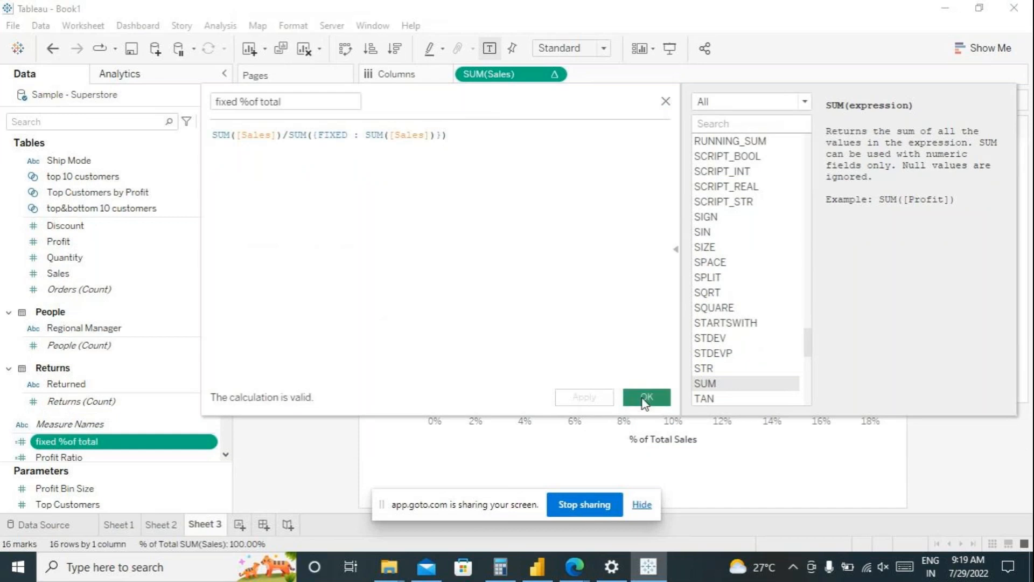
left_click(645, 399)
left_click_drag(97, 440, 634, 85)
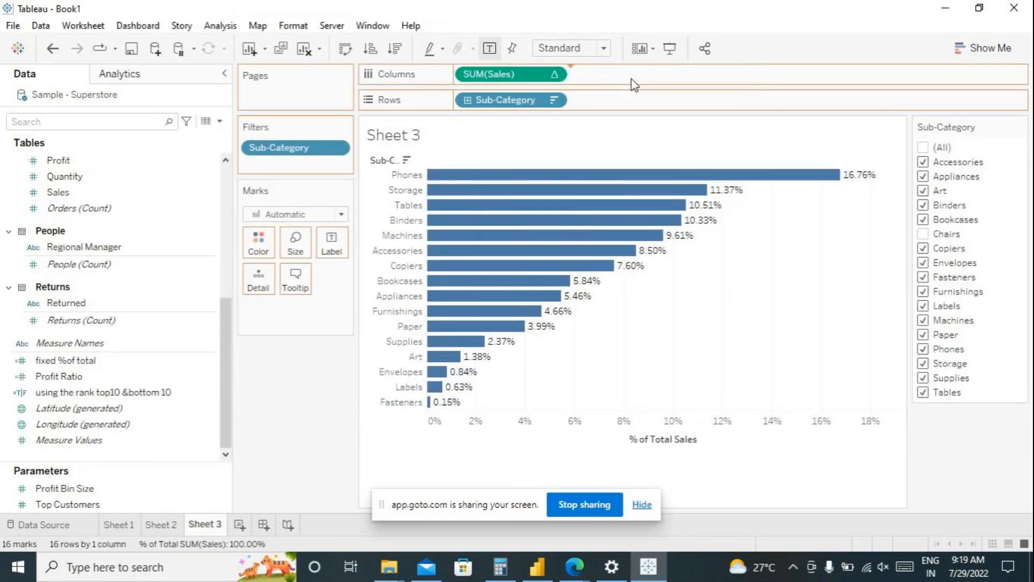
left_click_drag(637, 98, 638, 98)
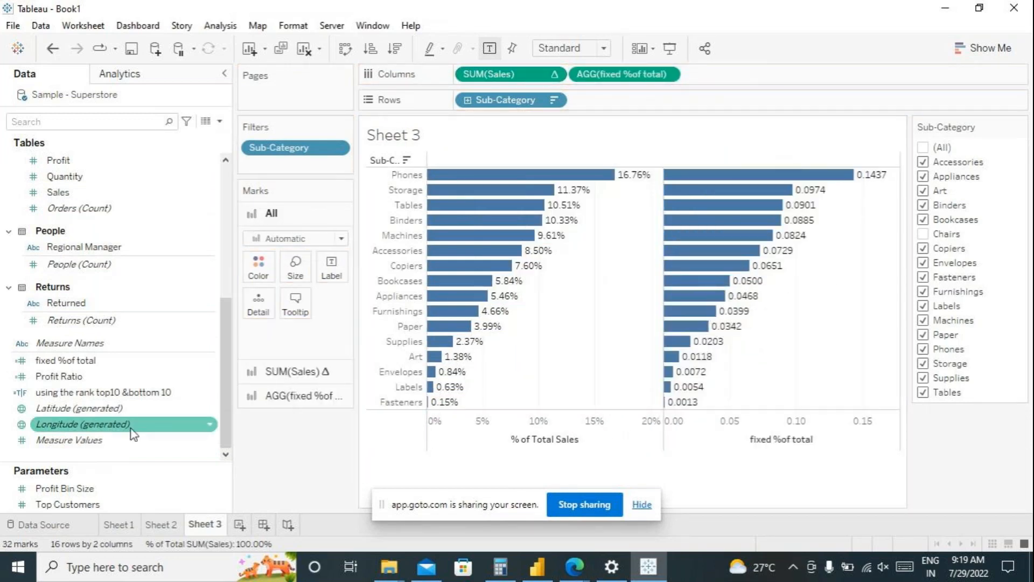
- Set the default number format of "fixed %of total" to percentage with two decimal places
left_click(210, 362)
left_click(210, 362)
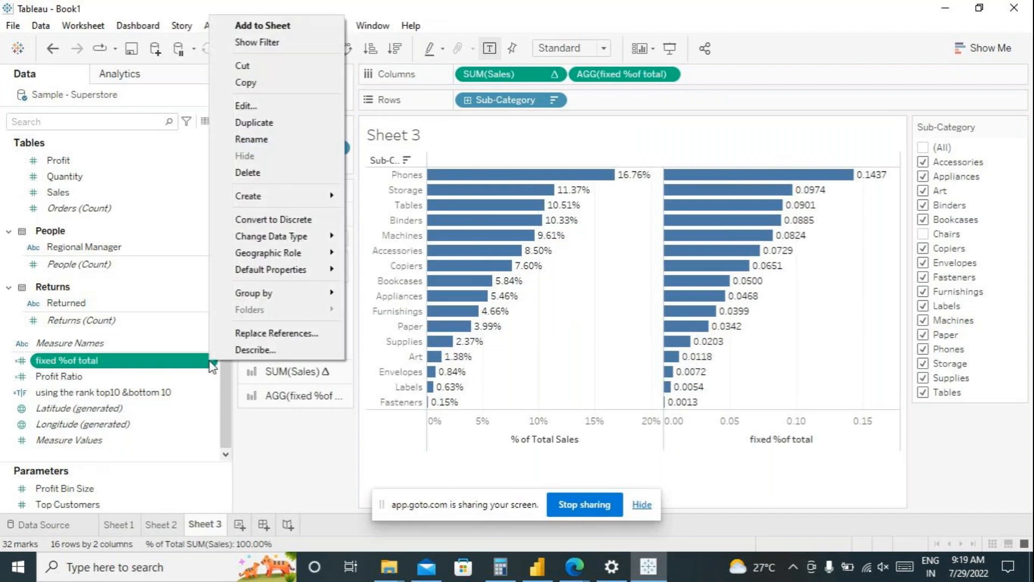
mouse_move(329, 270)
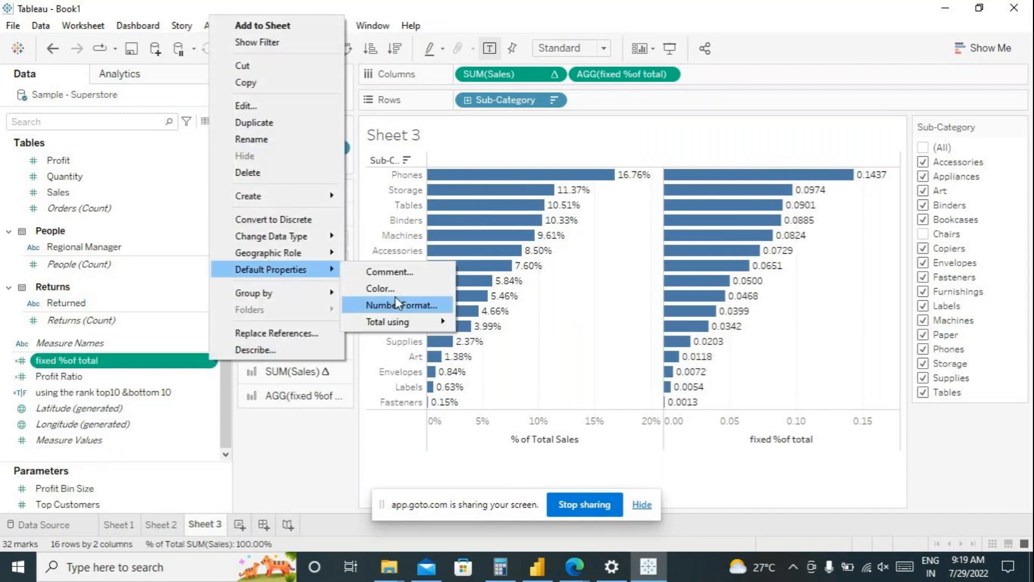
left_click(401, 308)
left_click(396, 253)
left_click(595, 383)
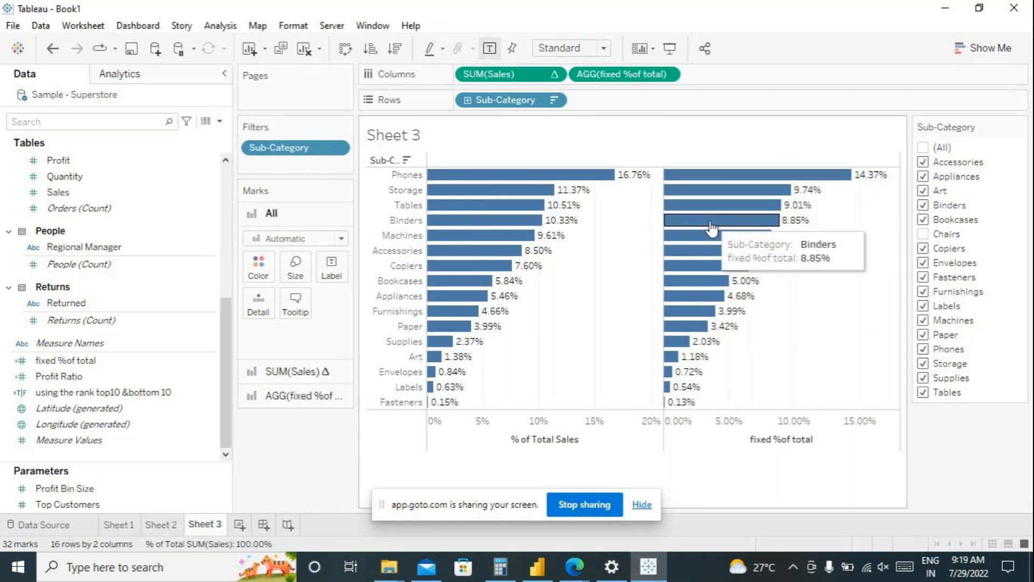
- Include Chairs in the Sub-Category filter, compare the table calculation with the fixed percentages, and exclude Chairs again
left_click(923, 235)
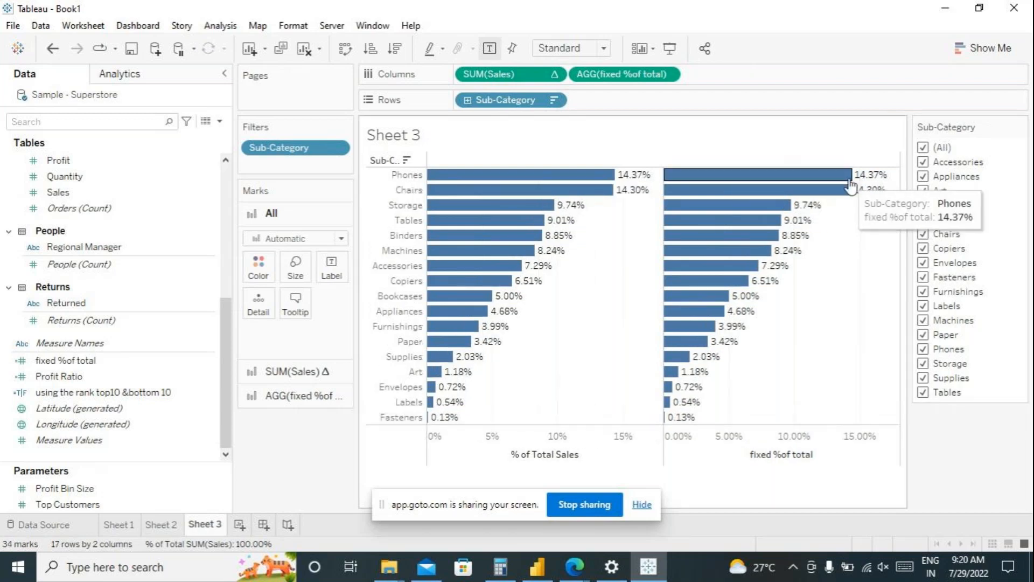
mouse_move(835, 192)
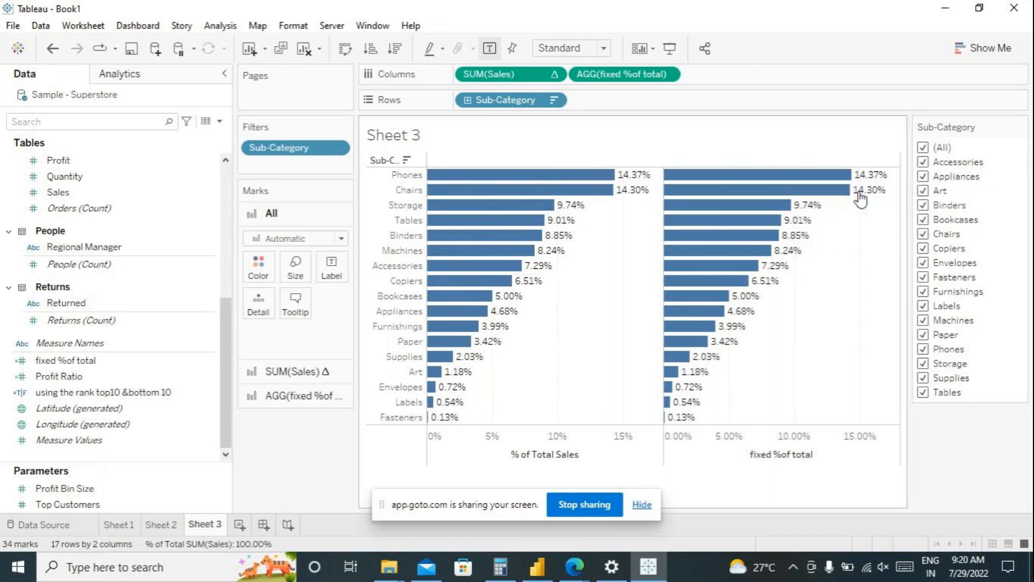
mouse_move(805, 187)
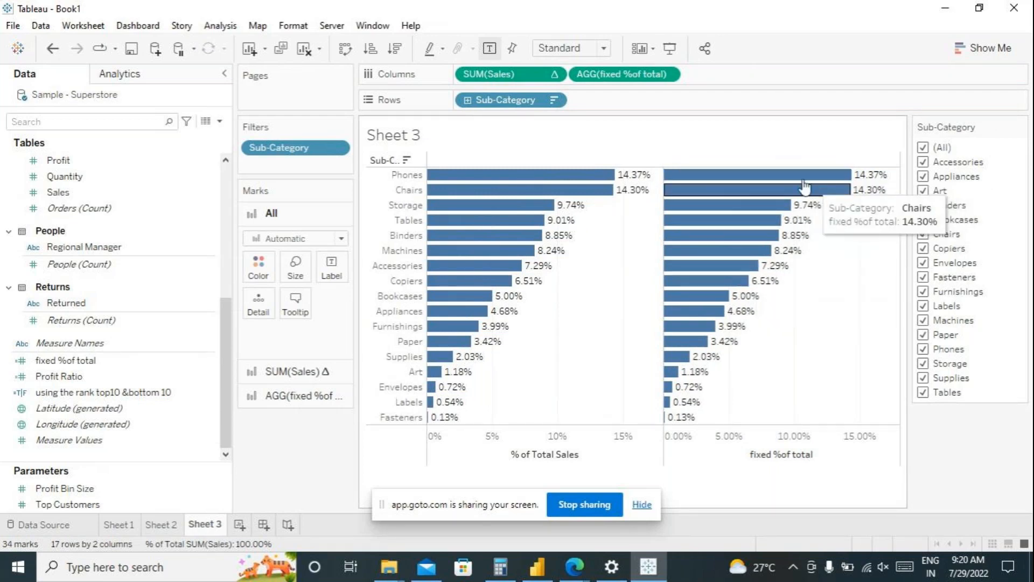
left_click(924, 234)
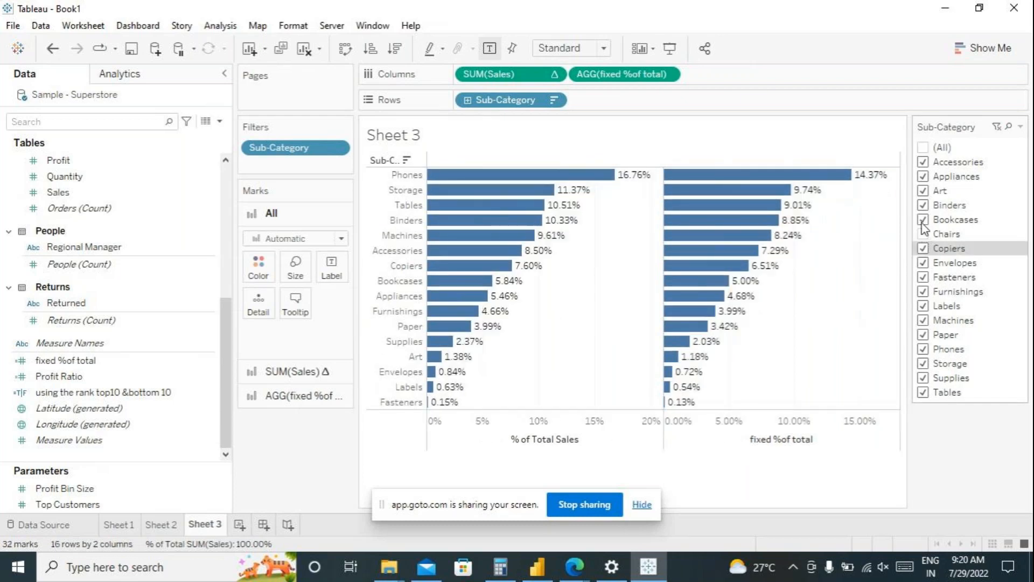
- Exclude Copiers and Bookcases in the Sub-Category filter and show column grand totals for both measures
left_click(923, 248)
left_click(924, 220)
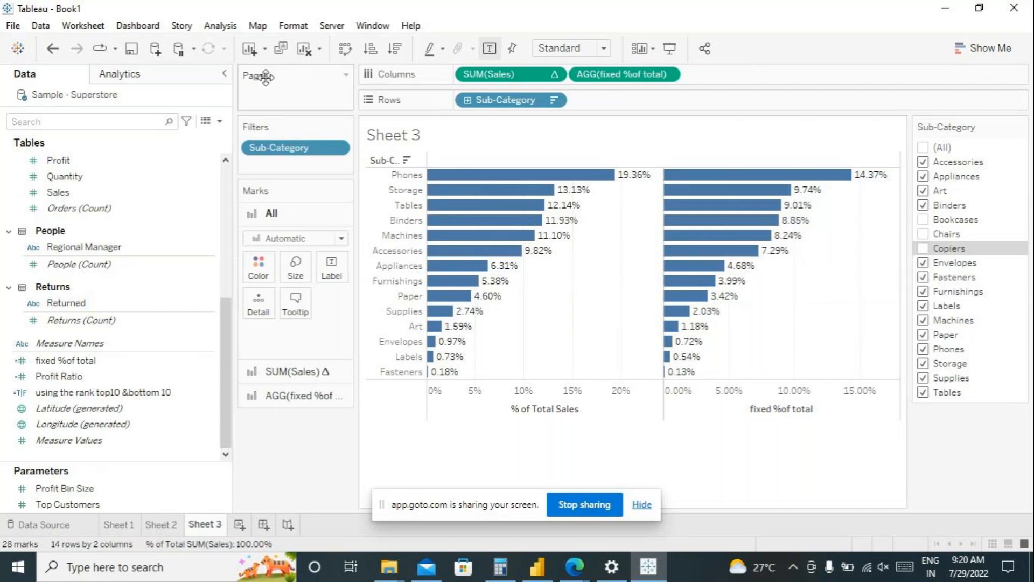
left_click(218, 26)
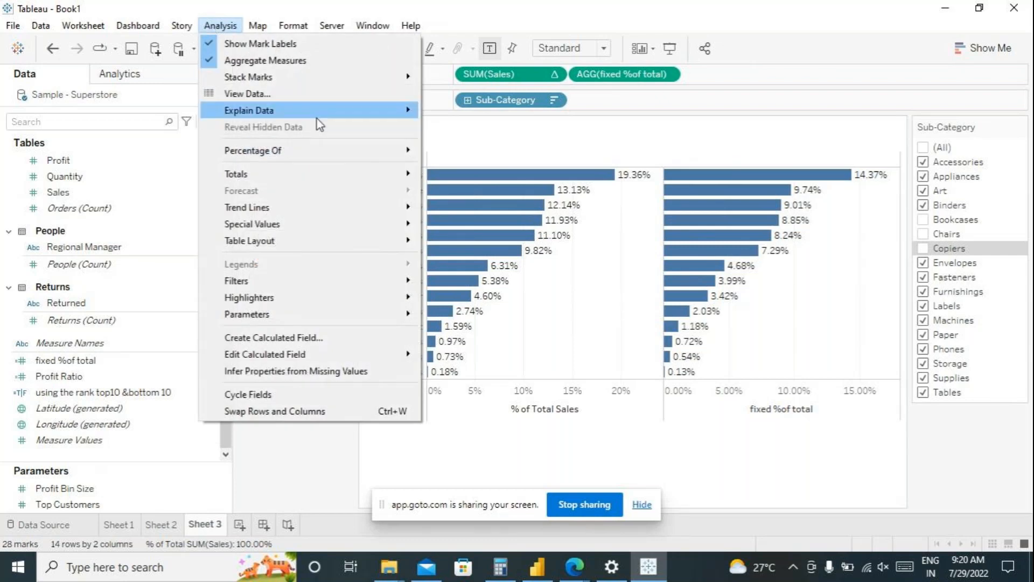
mouse_move(388, 173)
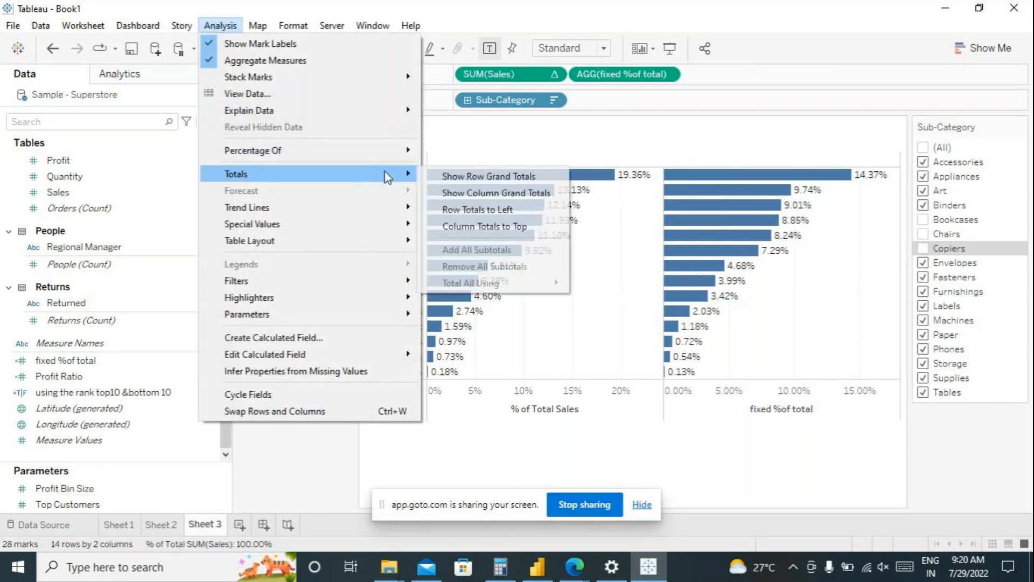
left_click(488, 195)
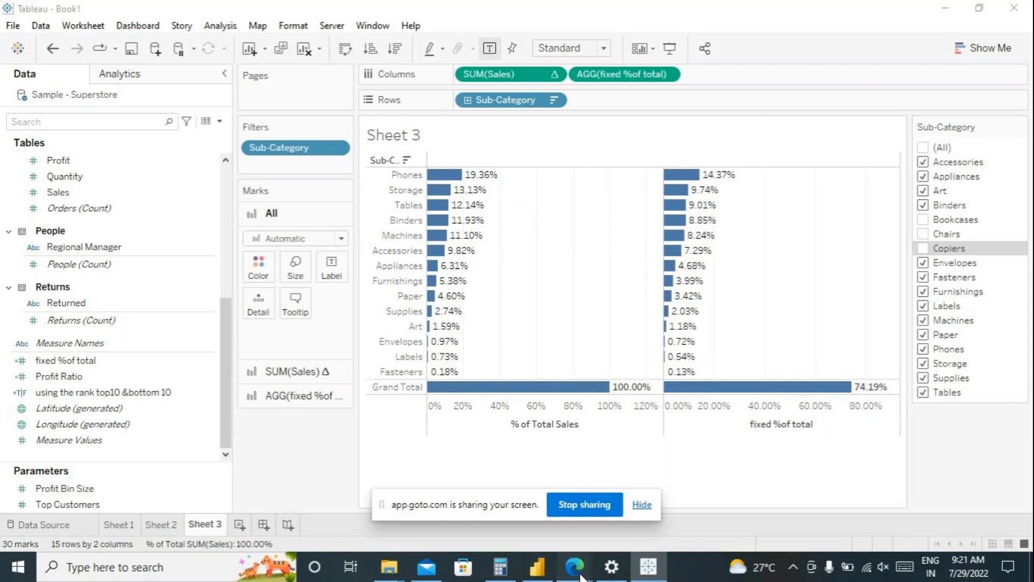
- Switch to the help article in Edge and review Example 2, its order of operations diagram, and the preceding section back to Example 1
mouse_move(580, 577)
left_click(411, 496)
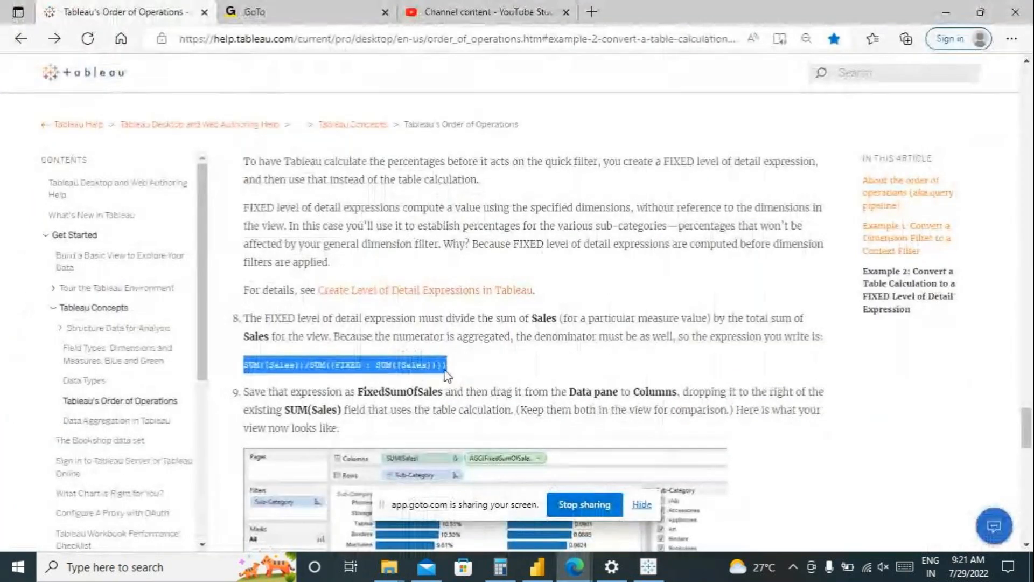
scroll(440, 302, "down", 15)
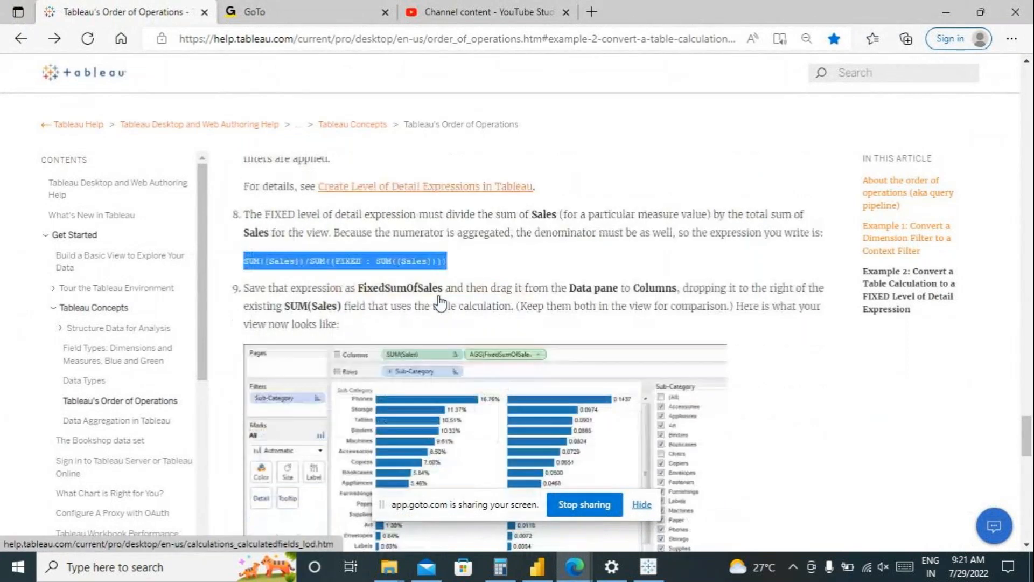
scroll(440, 302, "down", 5)
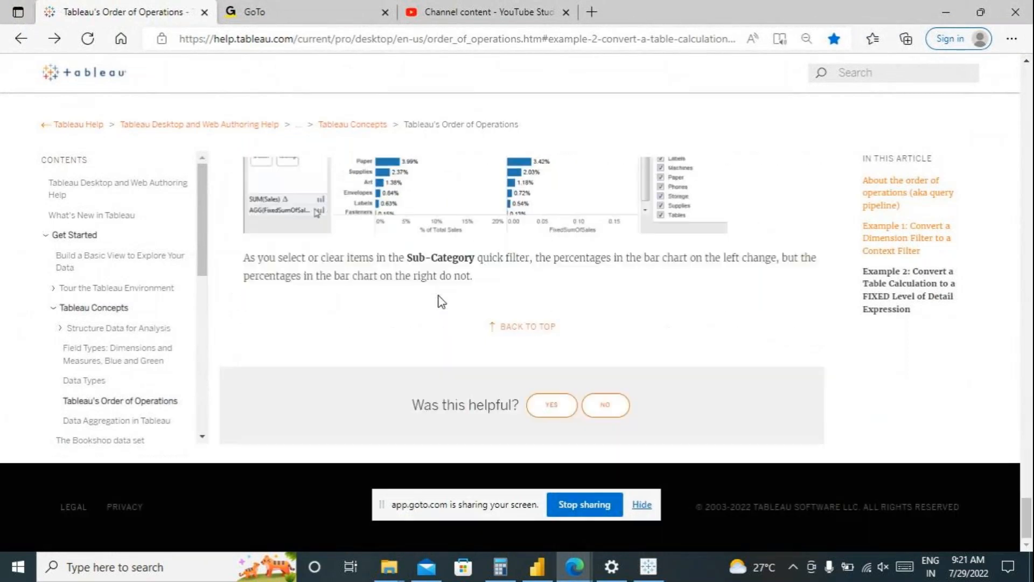
scroll(439, 301, "up", 10)
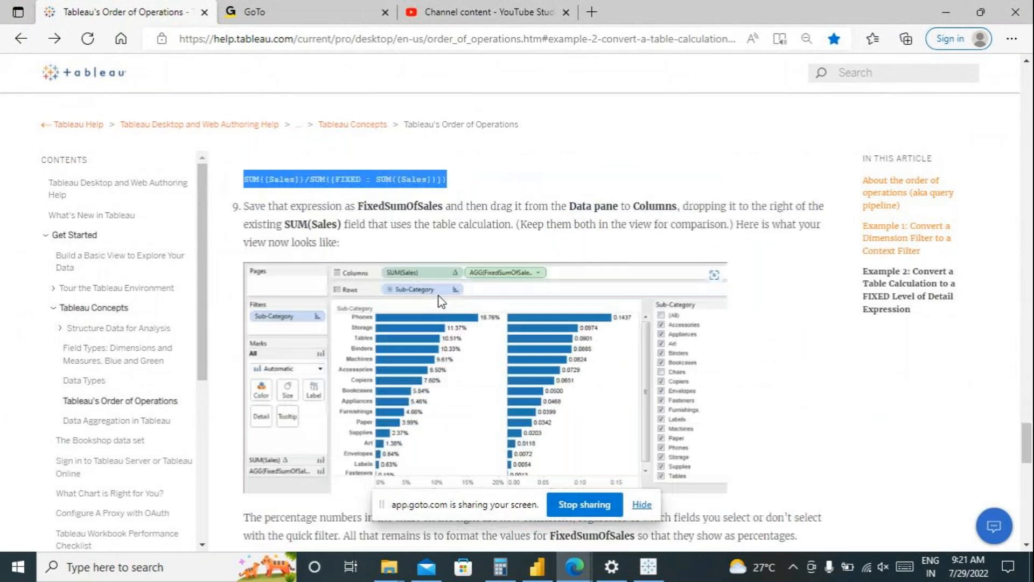
scroll(441, 301, "up", 10)
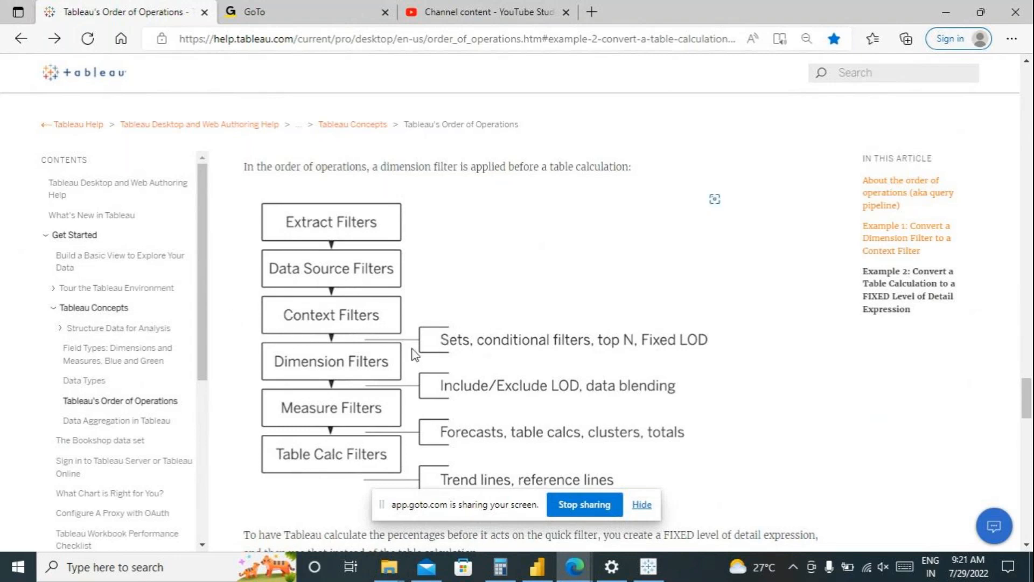
scroll(445, 375, "up", 5)
scroll(447, 377, "up", 12)
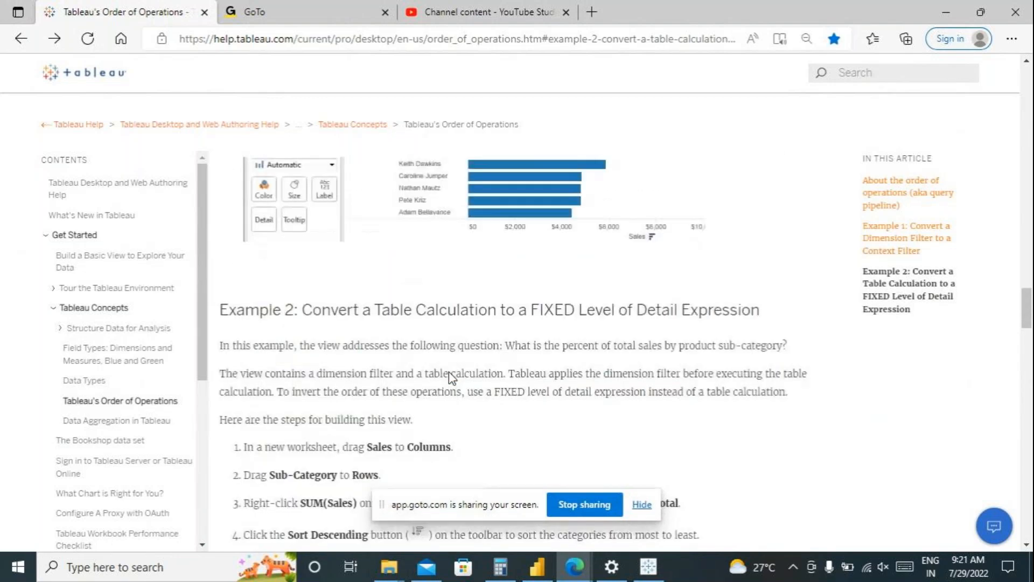
scroll(450, 377, "up", 20)
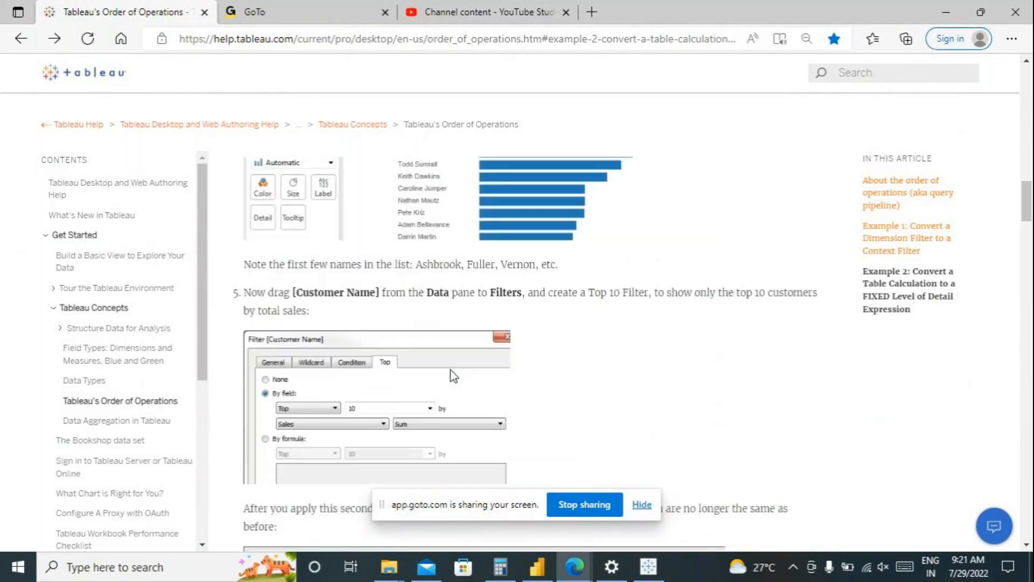
scroll(454, 375, "up", 5)
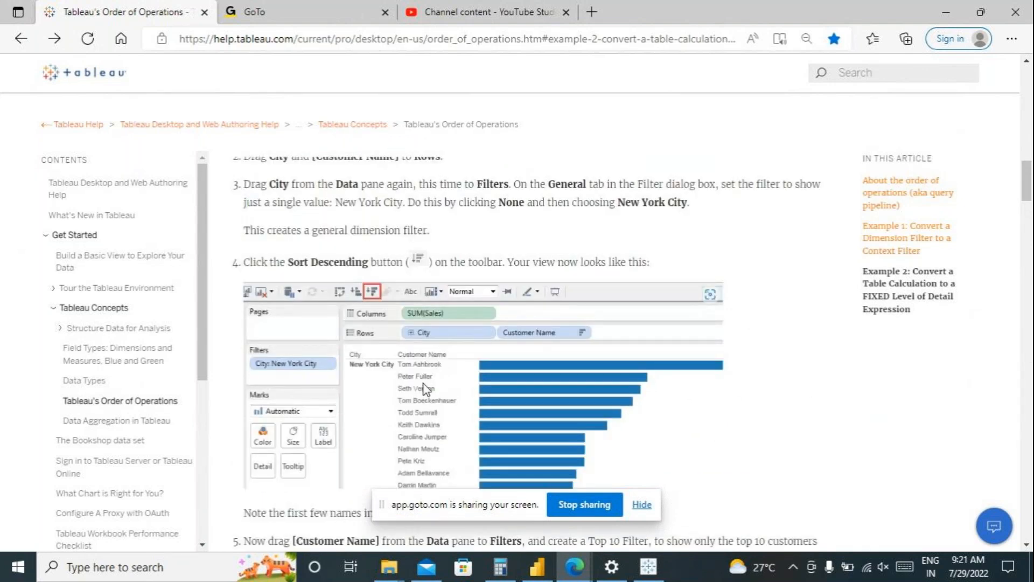
scroll(401, 435, "up", 6)
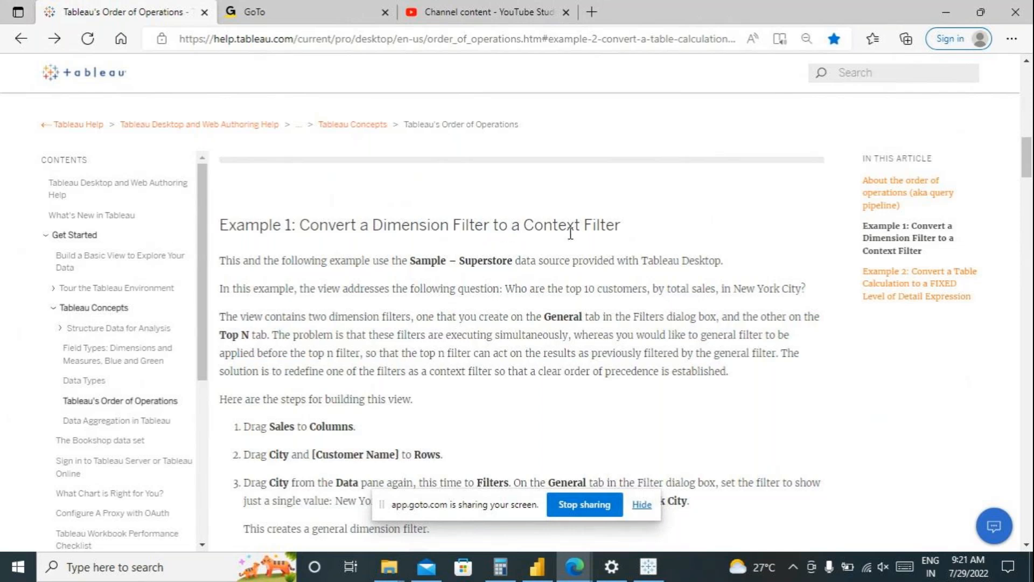
- Read Example 1's introduction on converting a dimension filter to a context filter, highlighting the passages on filter precedence, and review its build steps
left_click_drag(636, 232, 299, 226)
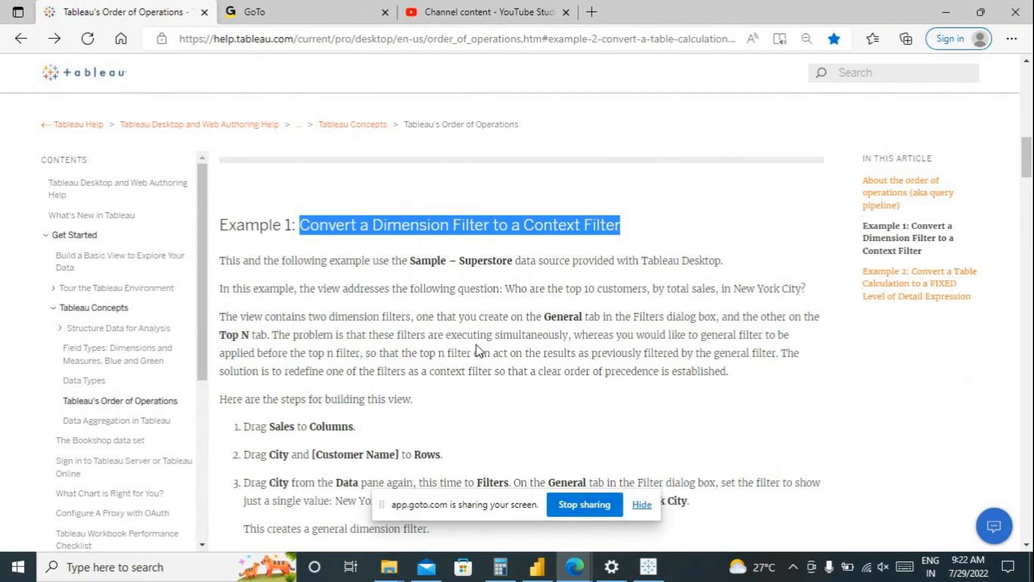
left_click_drag(568, 335, 284, 329)
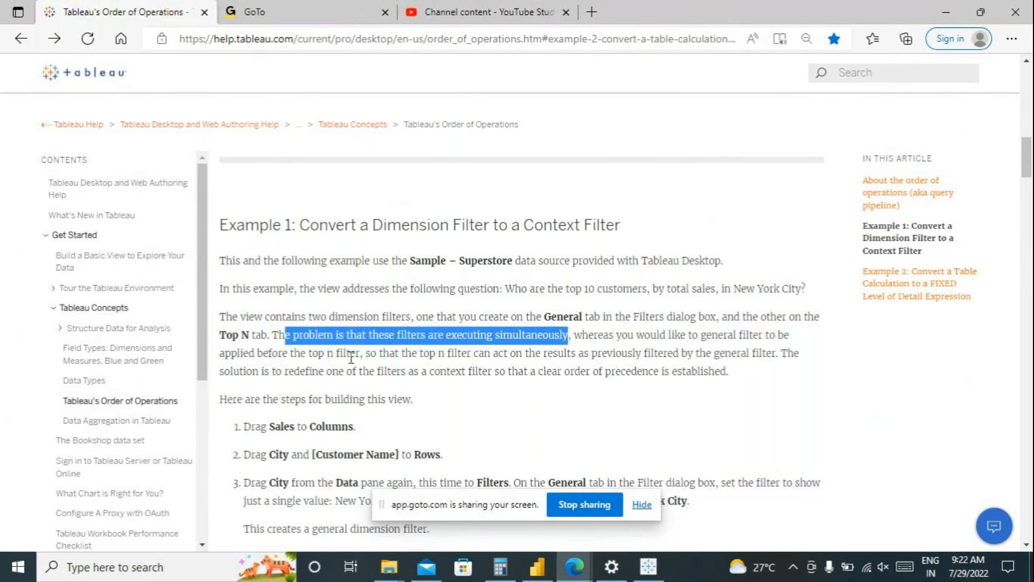
left_click_drag(364, 354, 706, 335)
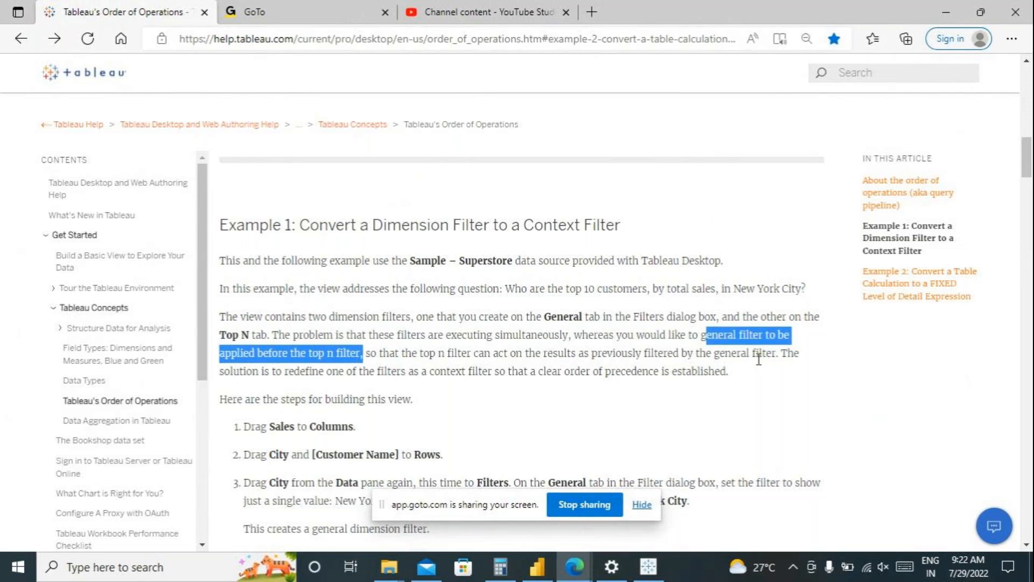
left_click_drag(776, 353, 405, 353)
left_click_drag(379, 353, 365, 353)
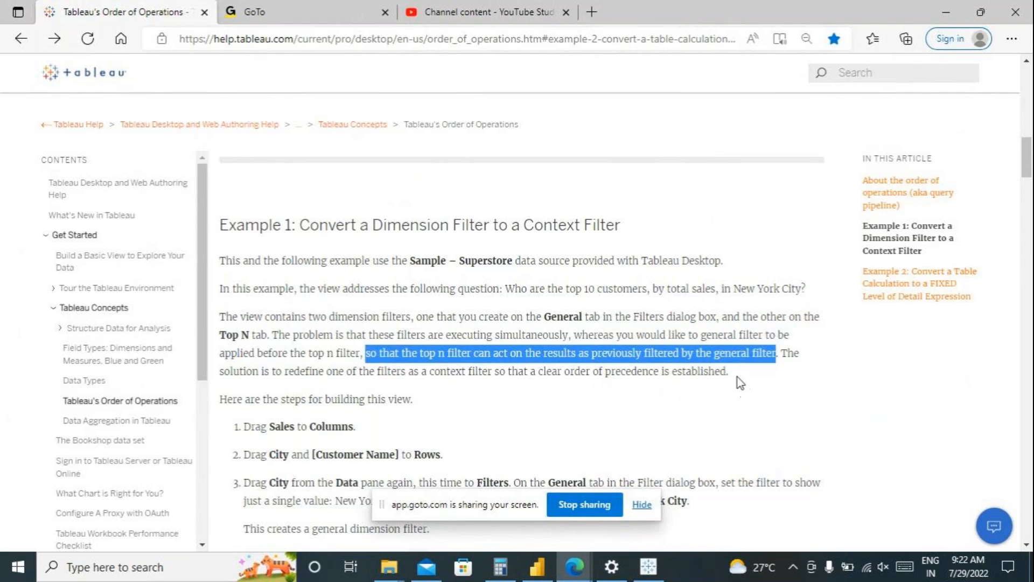
left_click(568, 404)
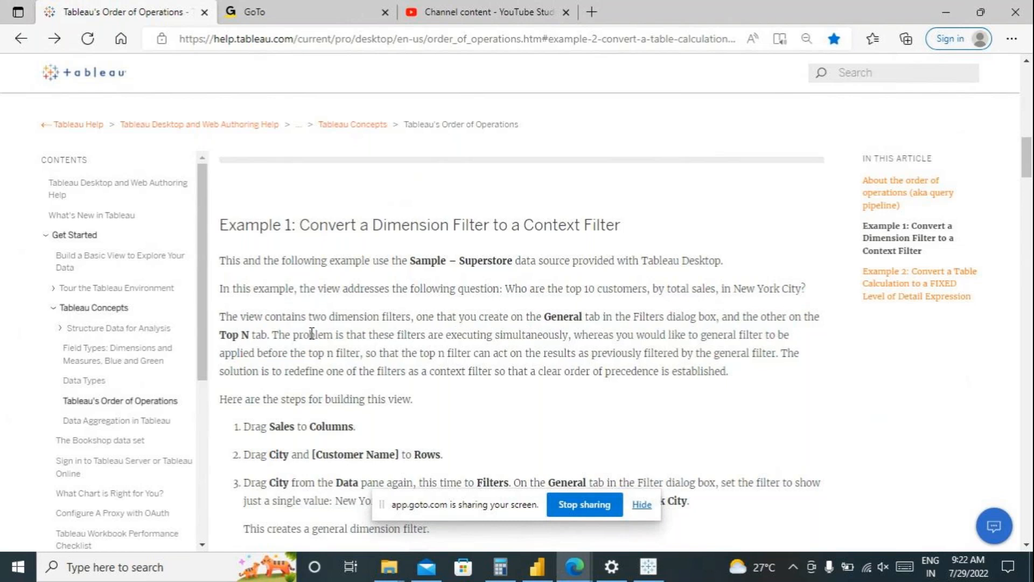
left_click_drag(282, 335, 570, 337)
scroll(523, 408, "down", 6)
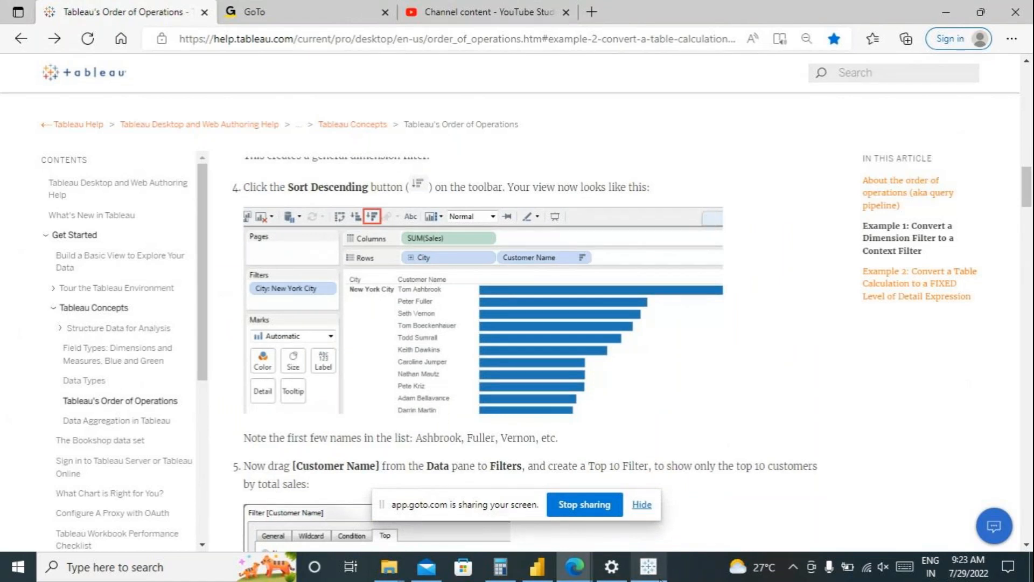
- Switch to Tableau, create a new worksheet and add Customer Name to Rows
left_click(650, 567)
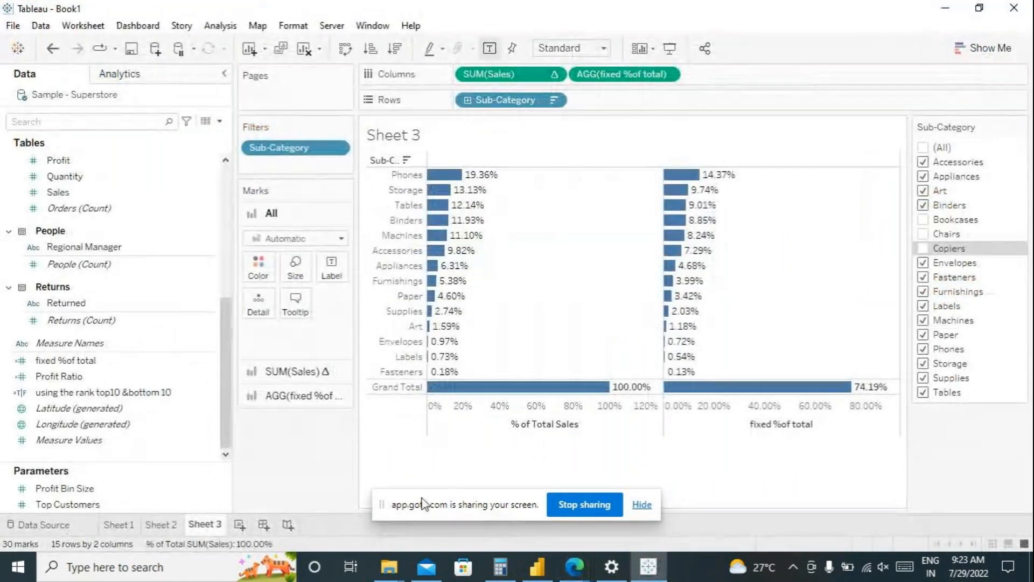
left_click(240, 524)
scroll(157, 231, "up", 6)
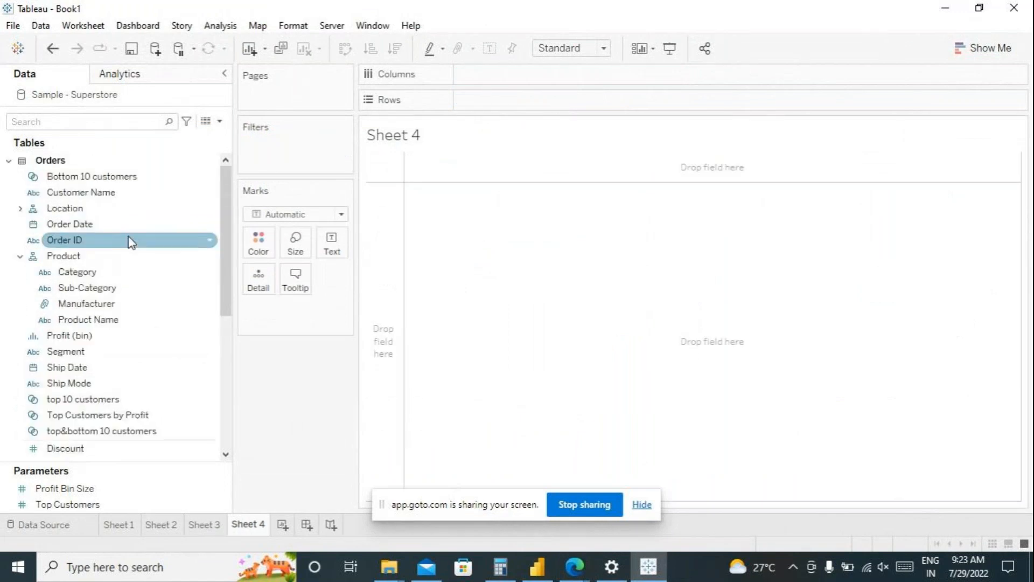
double_click(124, 195)
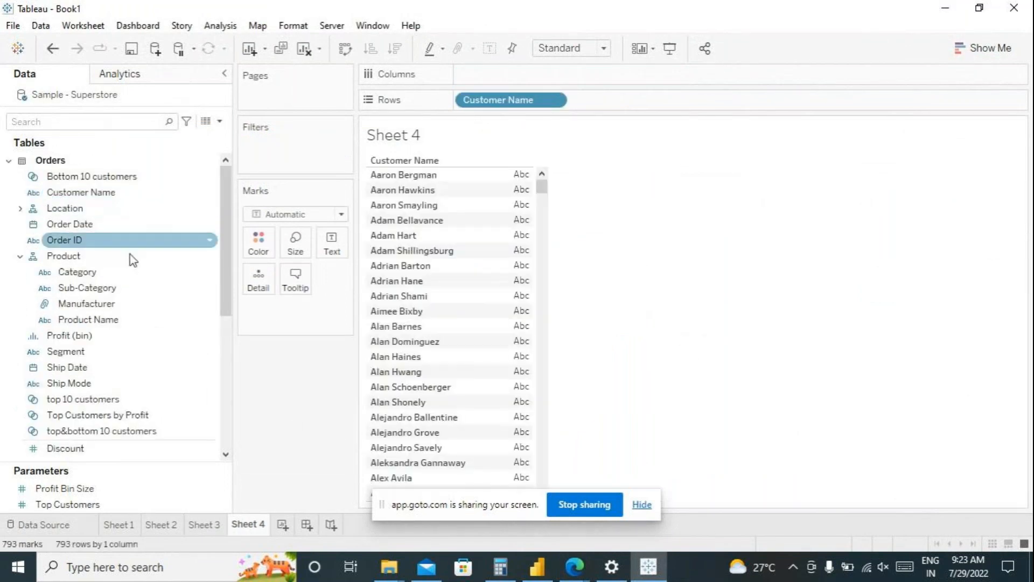
- Add City from the Location hierarchy to Rows and place it ahead of Customer Name
left_click(20, 207)
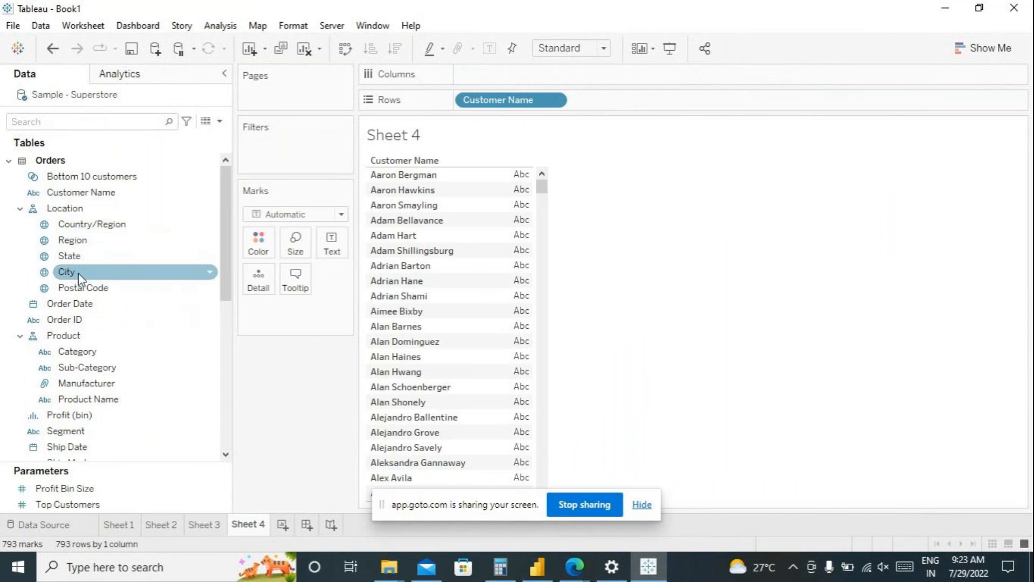
left_click_drag(75, 278, 511, 204)
left_click_drag(724, 101, 902, 215)
left_click_drag(619, 102, 797, 226)
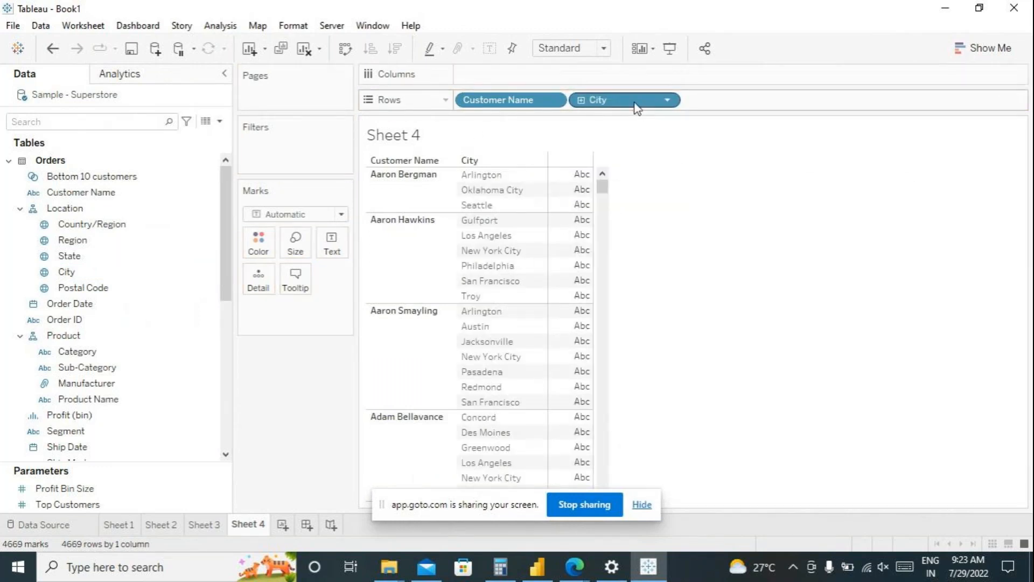
left_click_drag(630, 102, 454, 101)
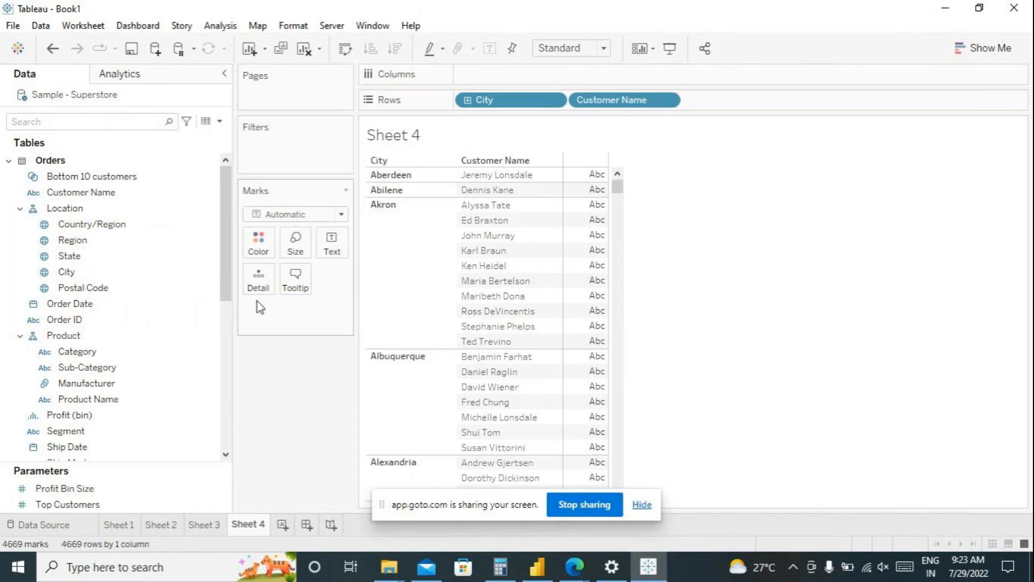
- Filter City to New York City only by clearing all values and selecting that single city
left_click(553, 101)
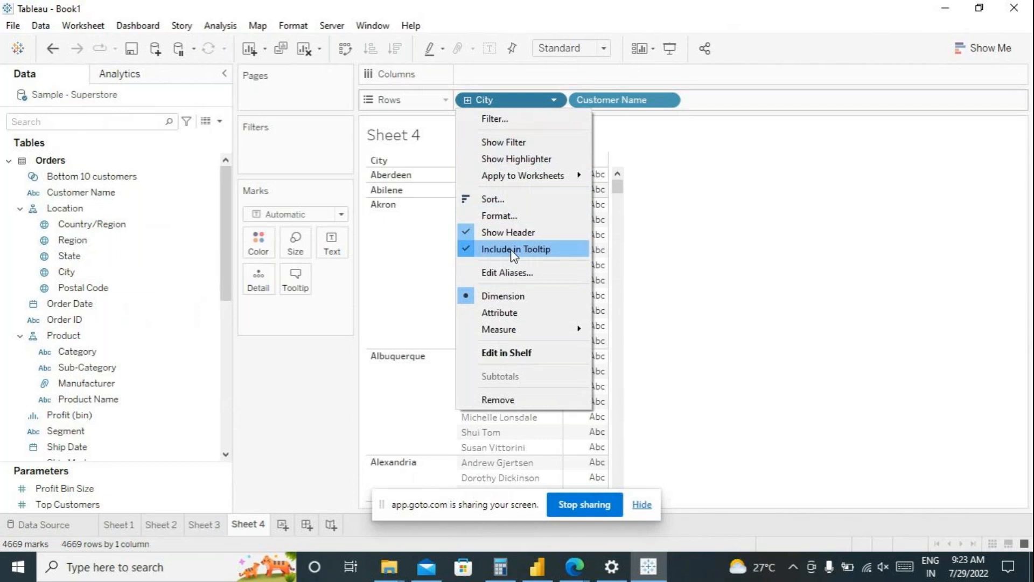
left_click(494, 120)
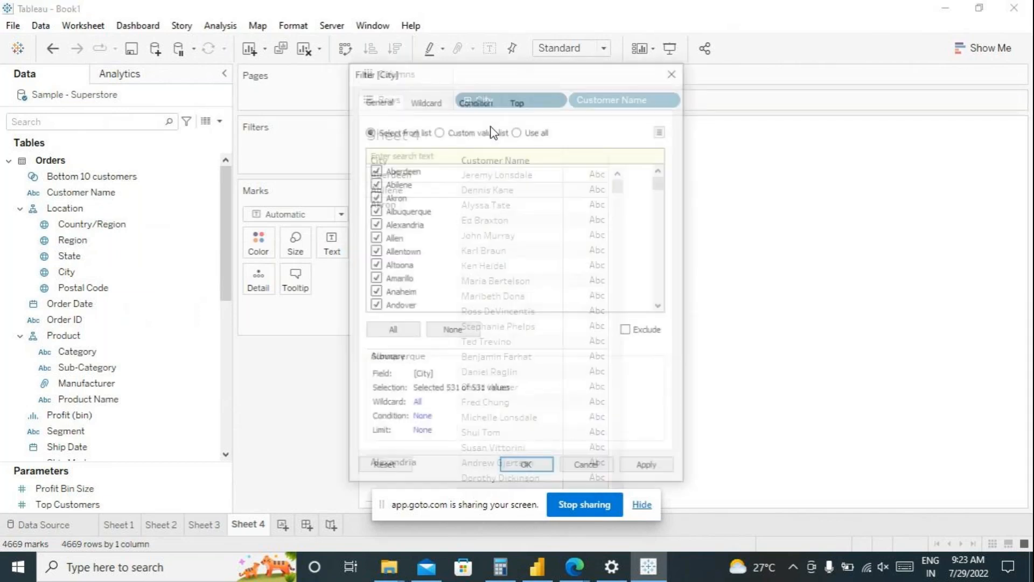
left_click(452, 331)
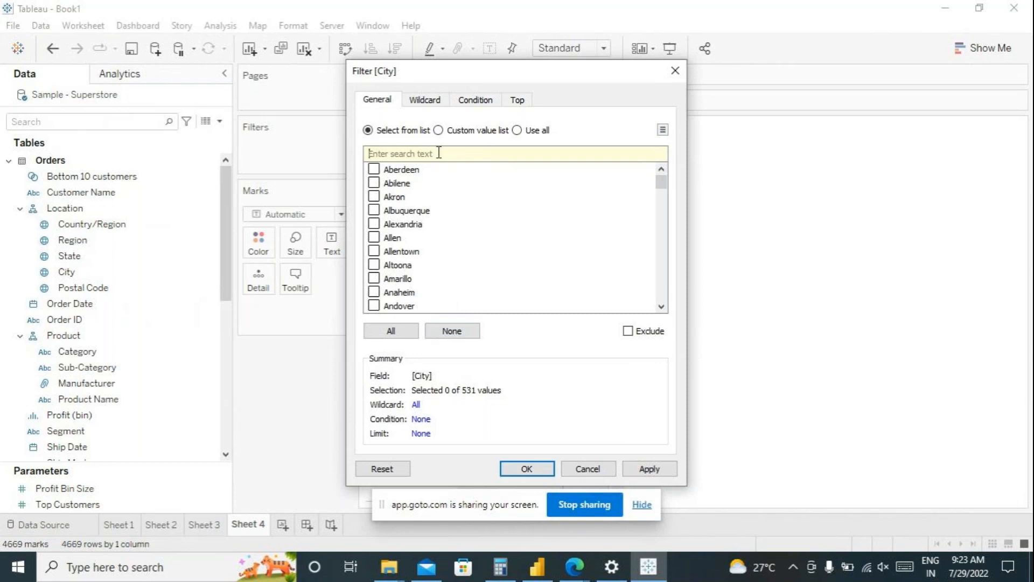
type("n")
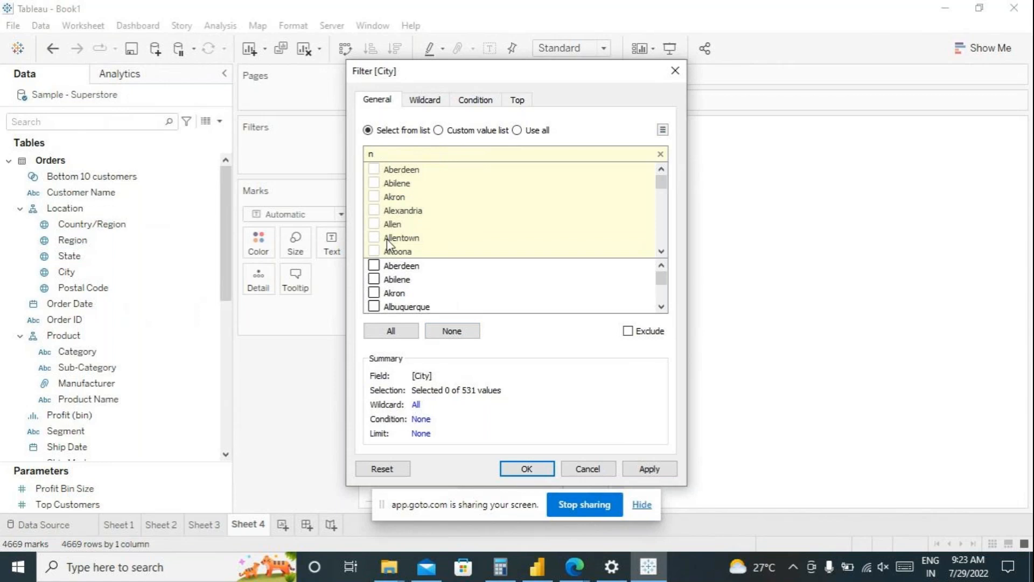
type("e")
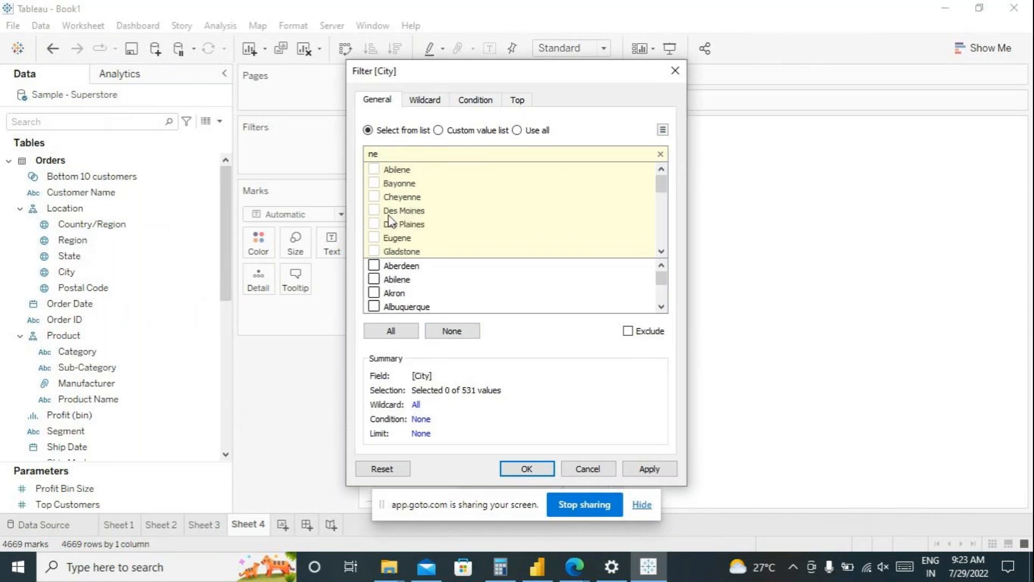
scroll(471, 233, "down", 5)
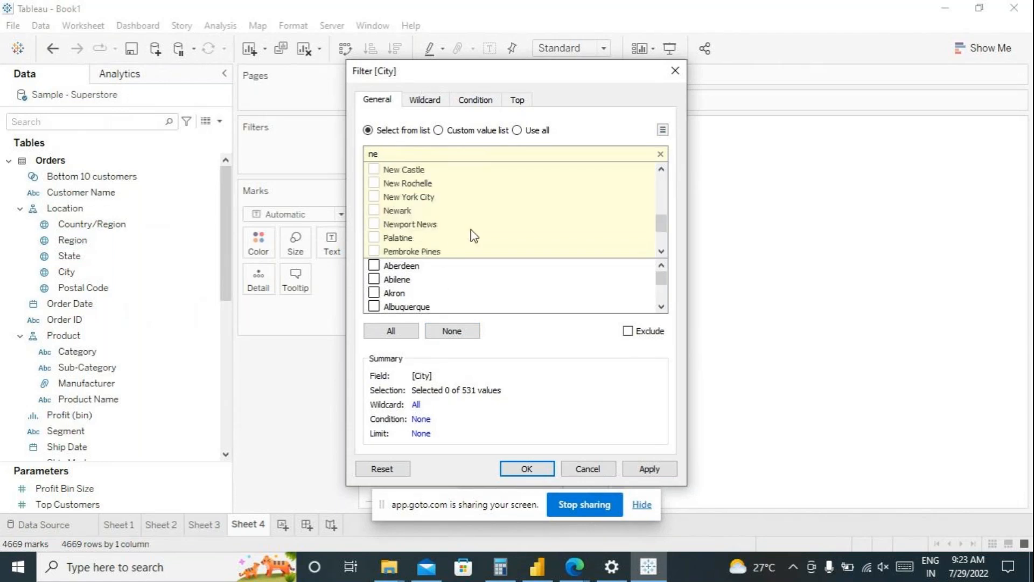
left_click(374, 169)
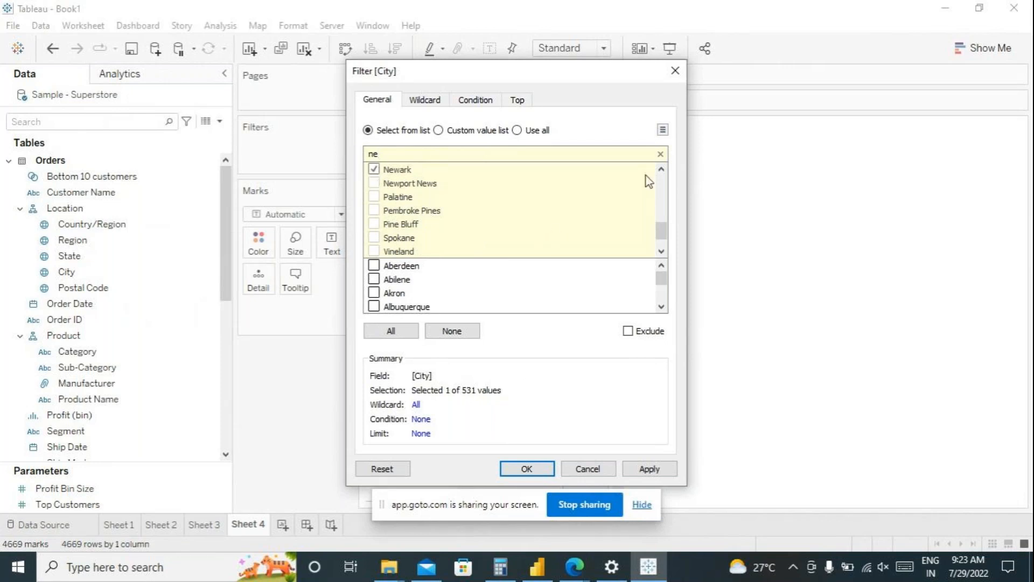
left_click(661, 170)
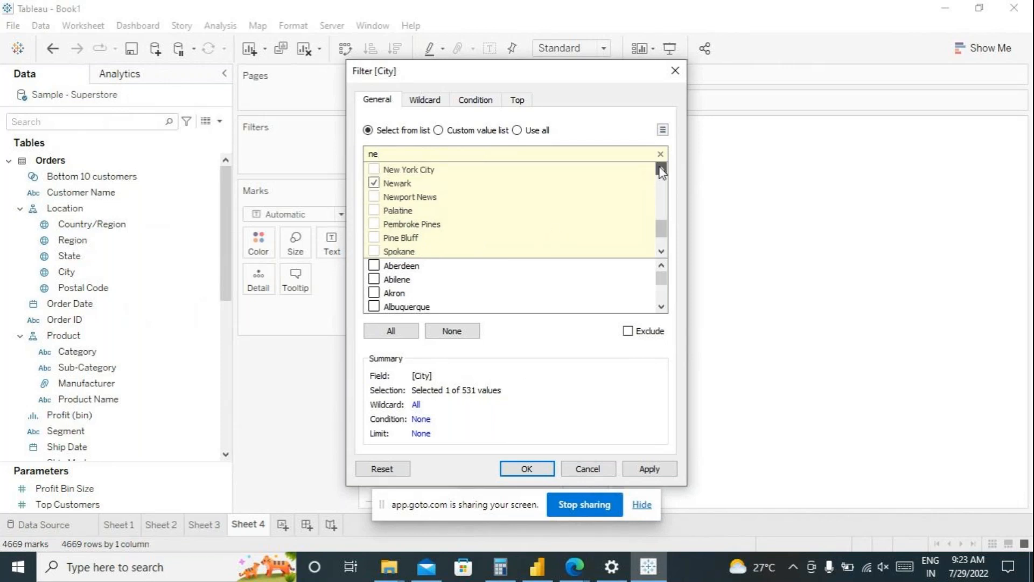
left_click(375, 183)
left_click(374, 169)
left_click(649, 468)
left_click(527, 469)
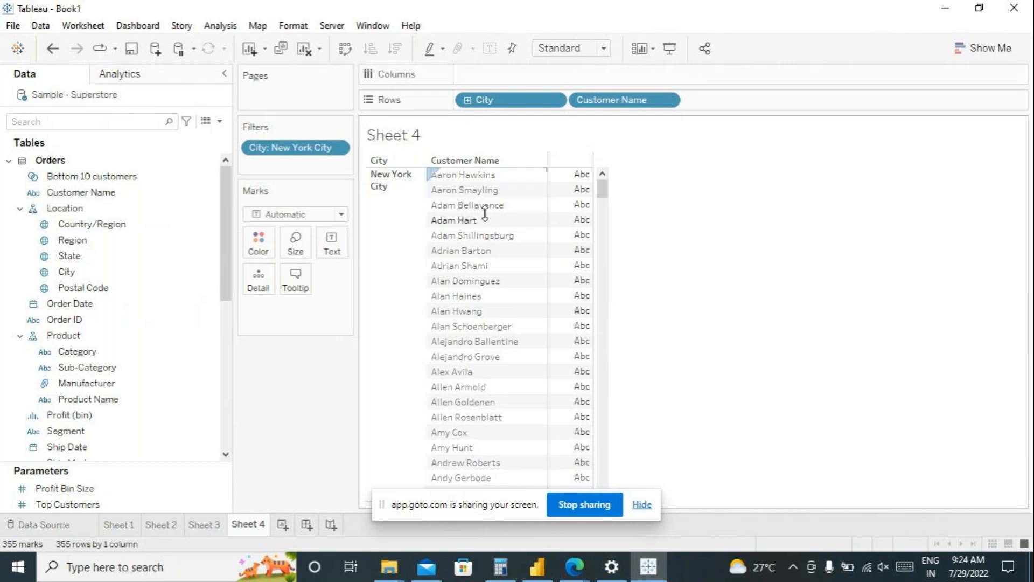
- Filter Customer Name to the top 10 by the Sales field
left_click(667, 101)
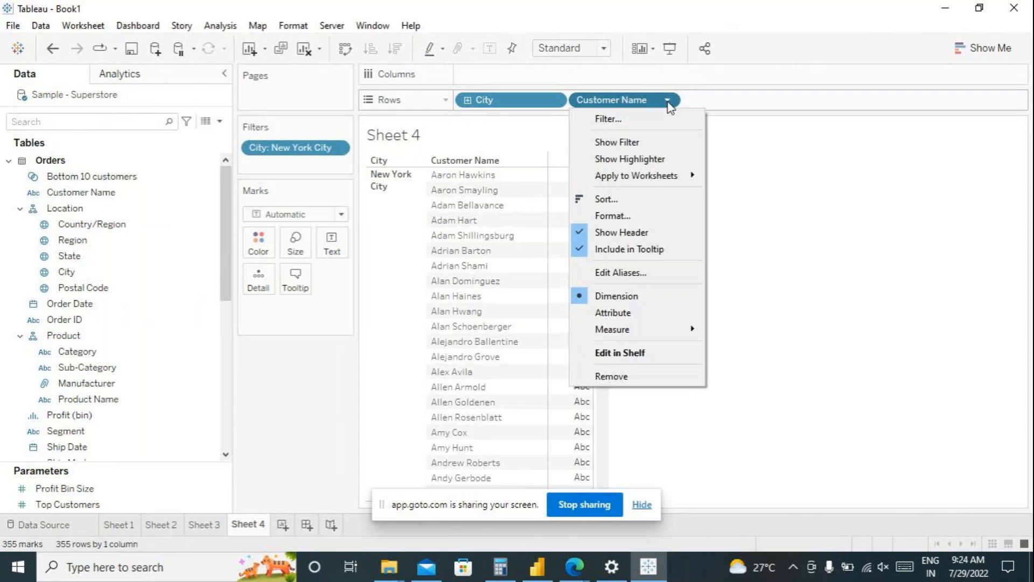
left_click(621, 124)
left_click(517, 99)
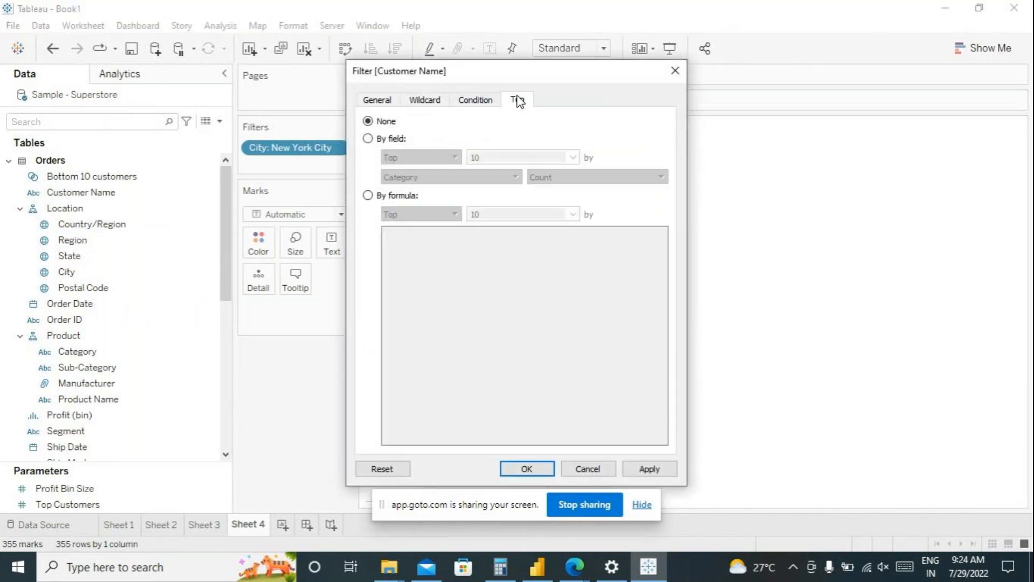
left_click(368, 138)
double_click(475, 156)
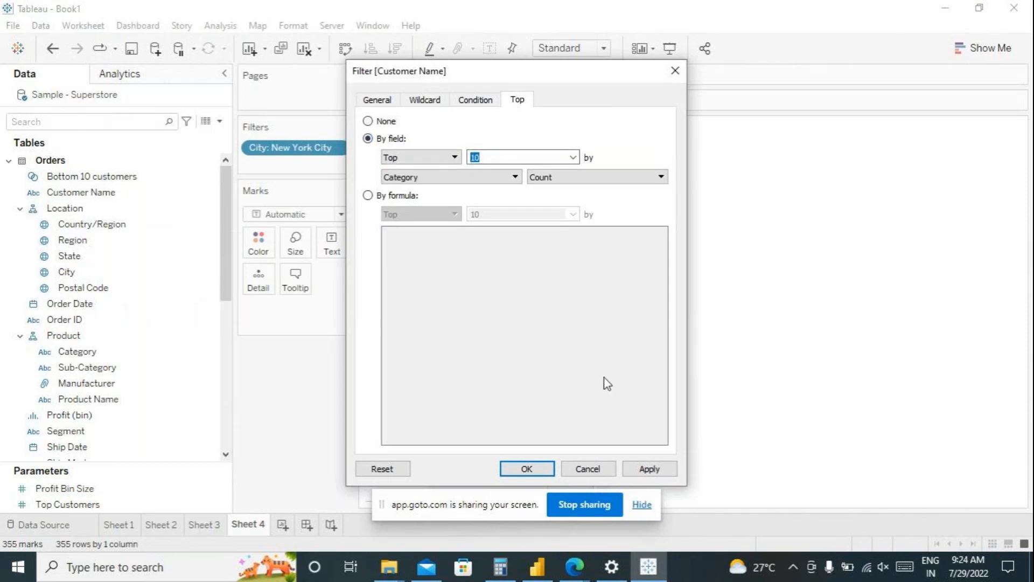
left_click(458, 177)
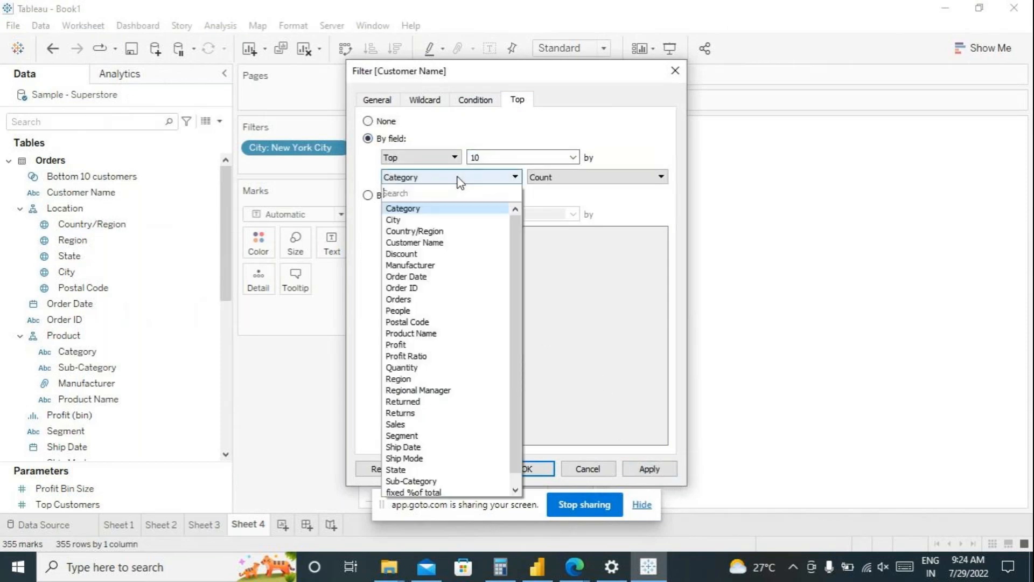
left_click(417, 431)
left_click(649, 469)
left_click(533, 469)
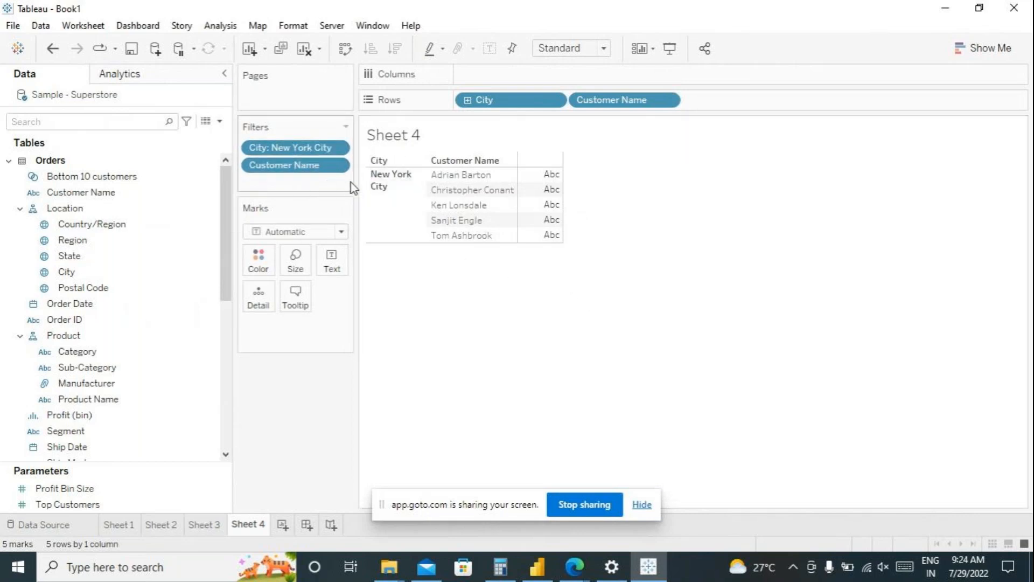
- Add Sales to the view as text values beside each customer and widen the Filters and Marks cards area
left_click_drag(359, 181, 423, 184)
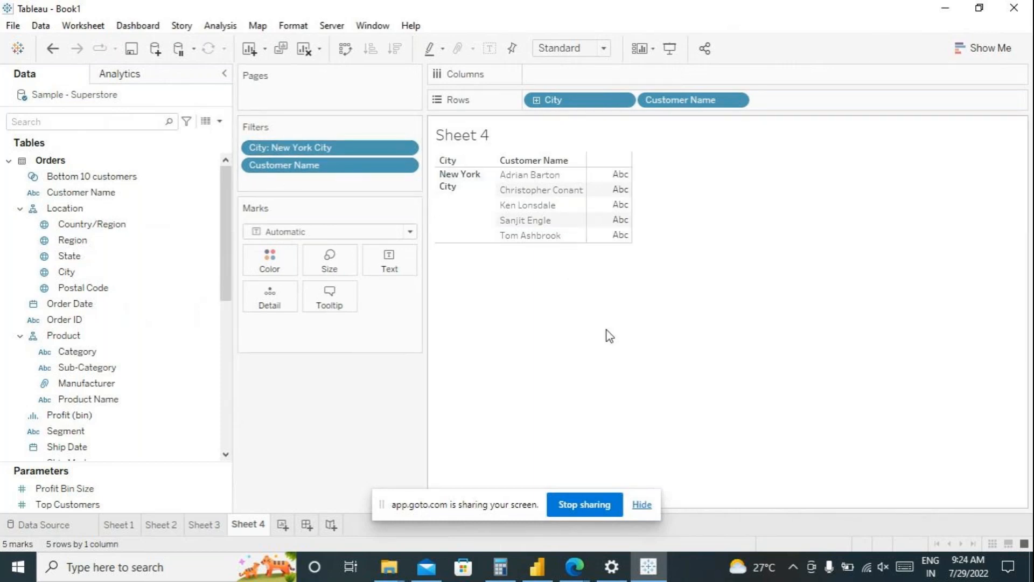
left_click(143, 383)
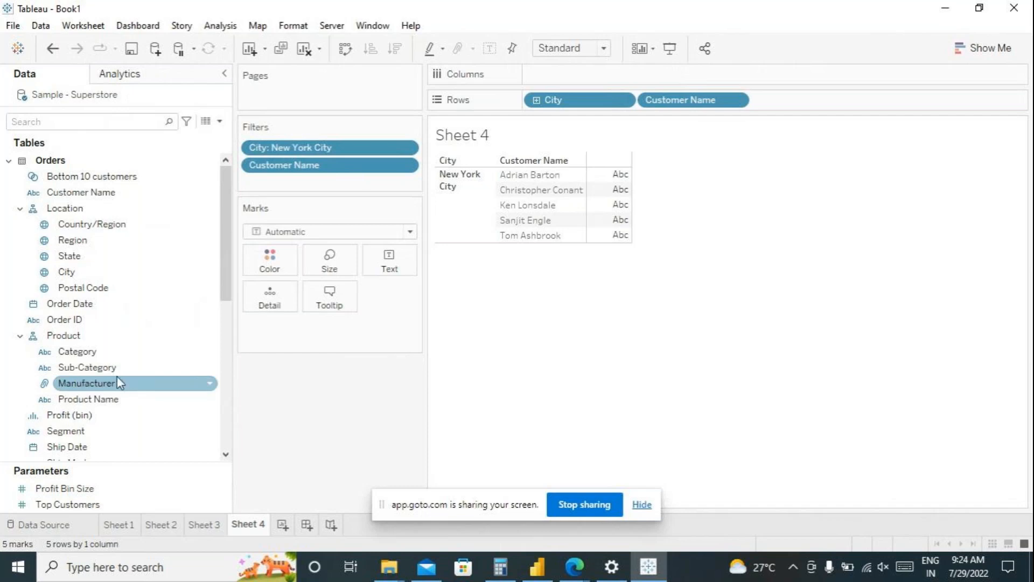
scroll(118, 383, "down", 4)
left_click(142, 384)
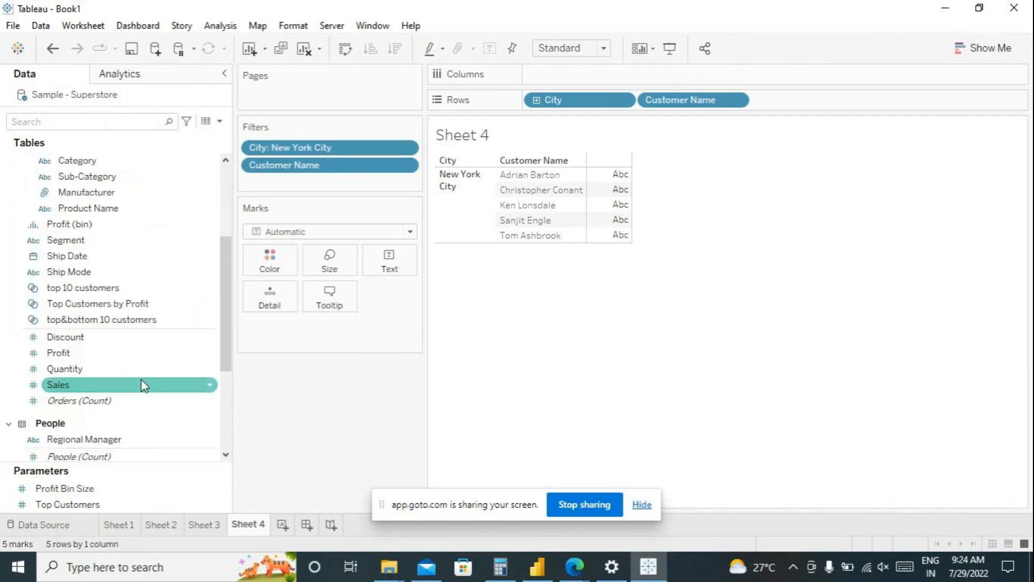
double_click(79, 383)
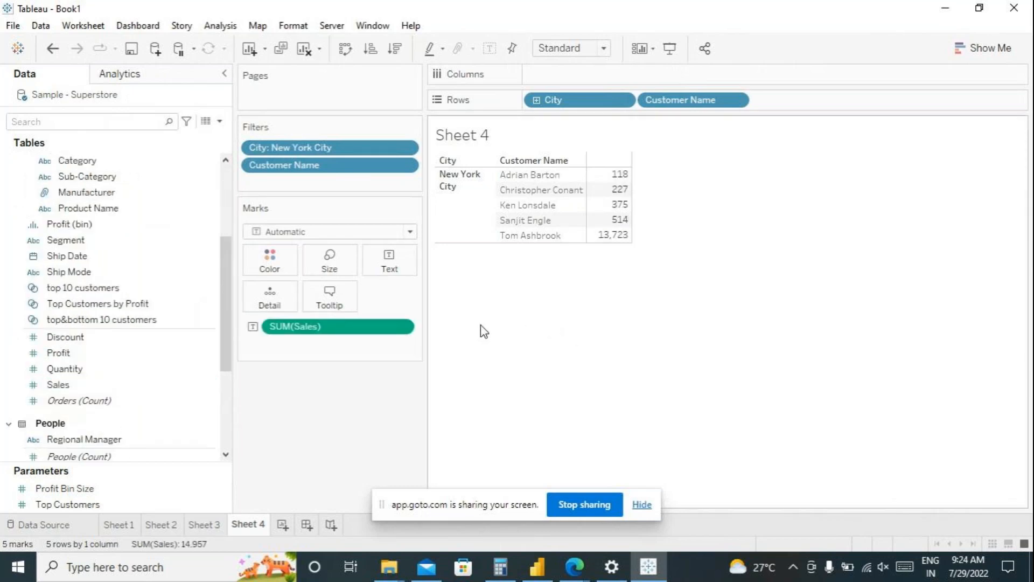
left_click_drag(425, 302, 504, 311)
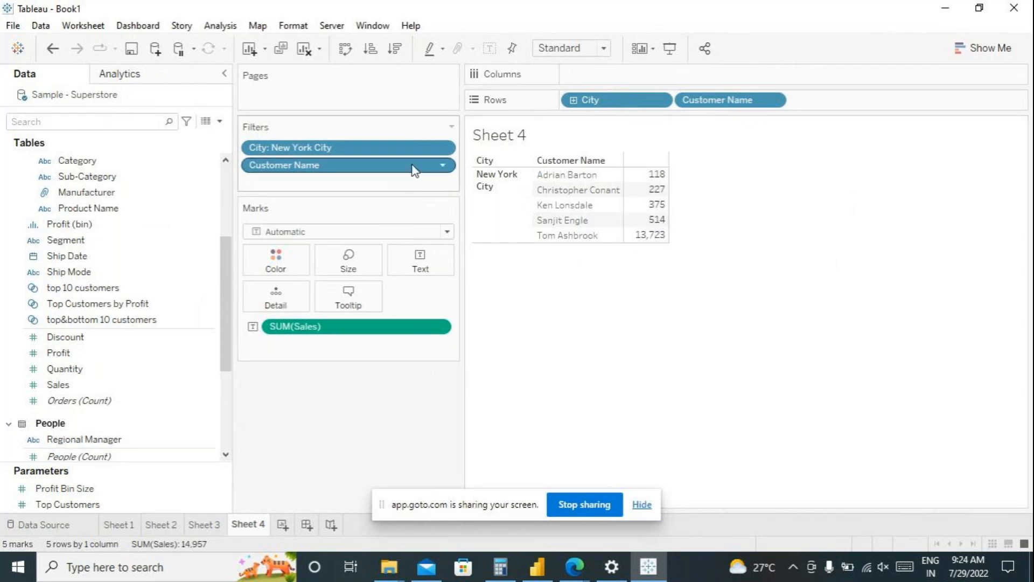
- Review the Top settings of the Customer Name filter and close them with the top 10 by sum of Sales kept
left_click(443, 165)
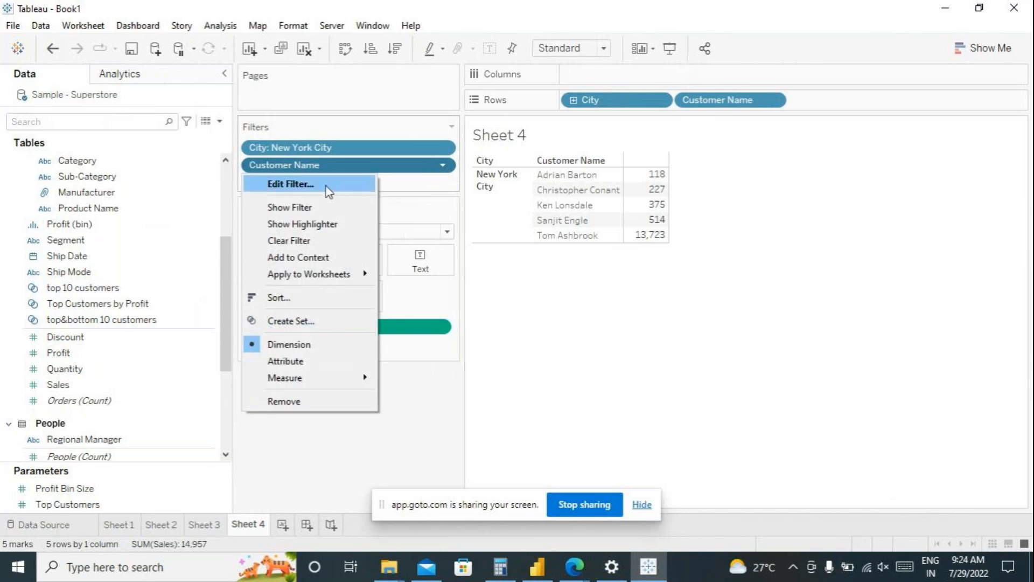
left_click(327, 189)
left_click(490, 158)
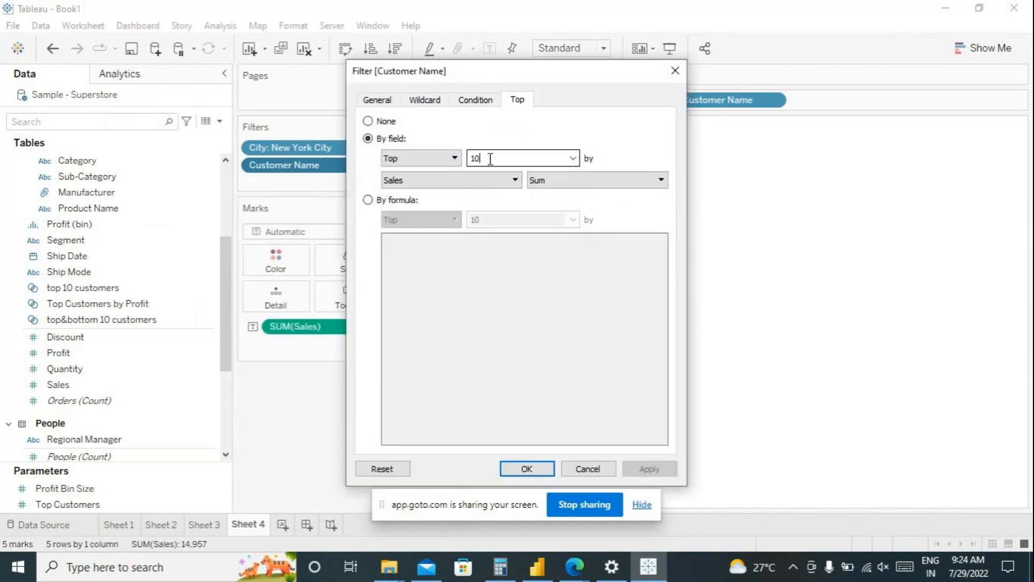
double_click(481, 158)
left_click(526, 468)
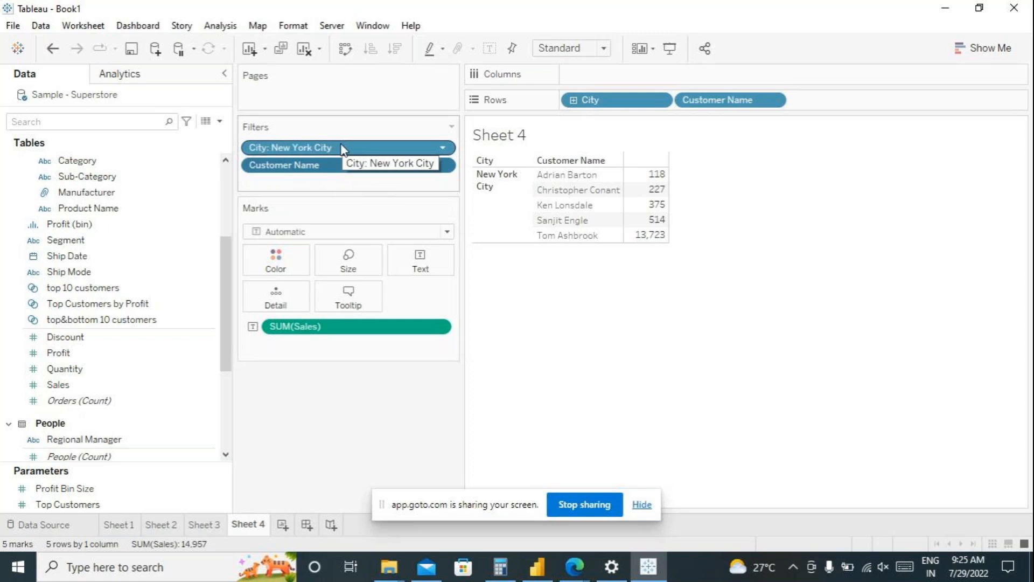
- Add the New York City filter on City to context
left_click(446, 153)
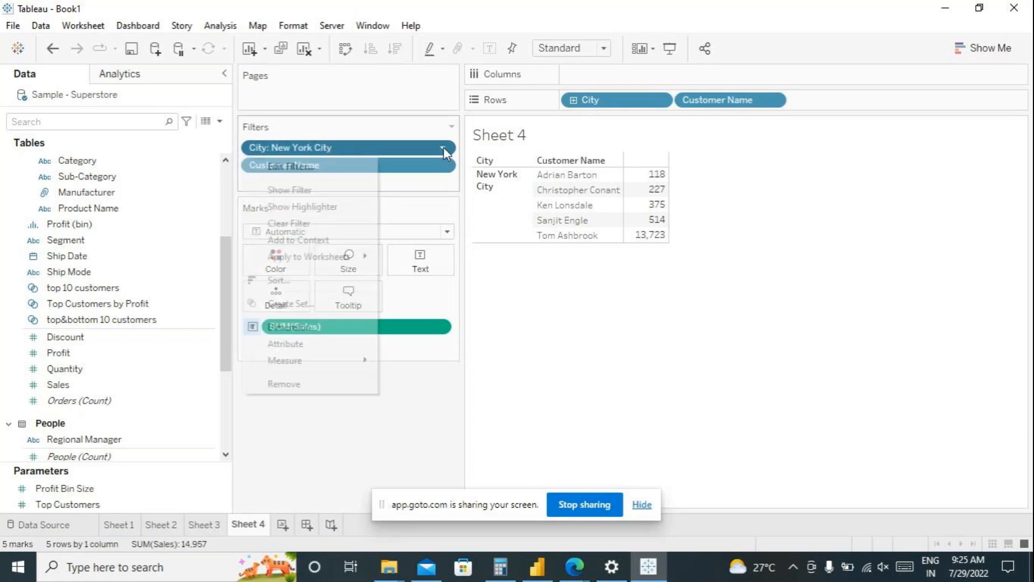
left_click(311, 240)
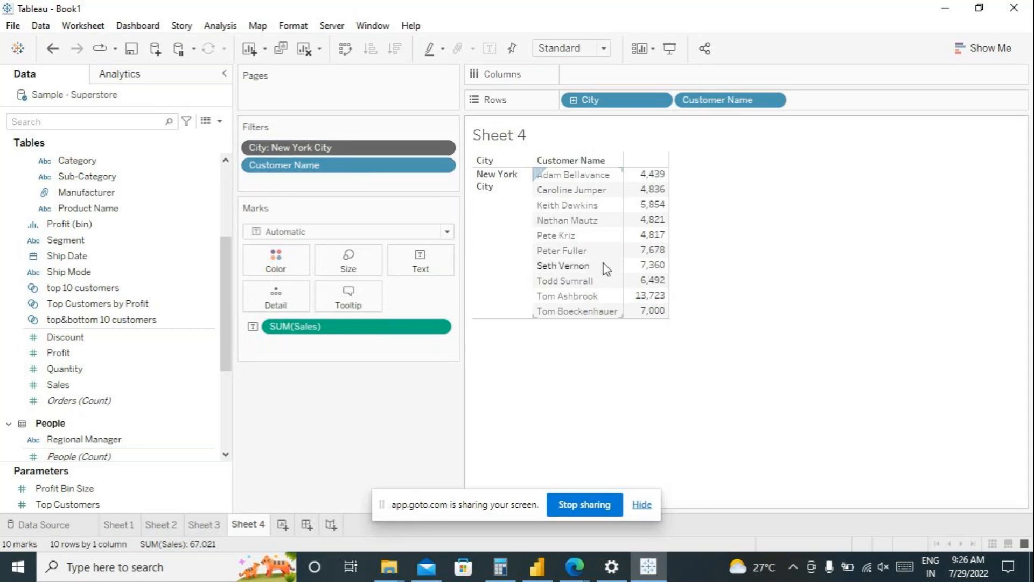
- Switch to the order of operations help article in Edge and examine Example 1's top 10 filter and City context filter explanation
left_click(573, 570)
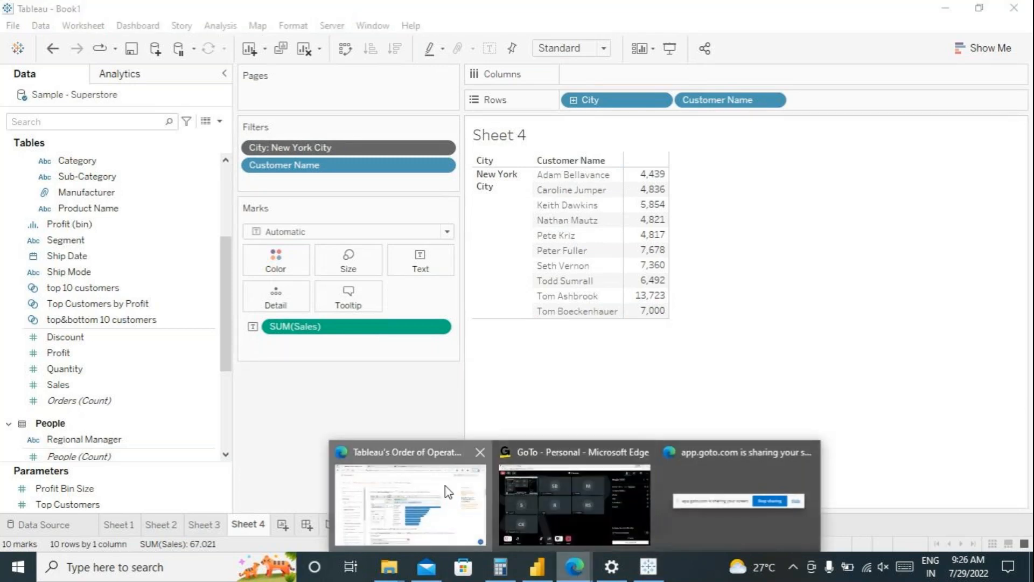
left_click(445, 492)
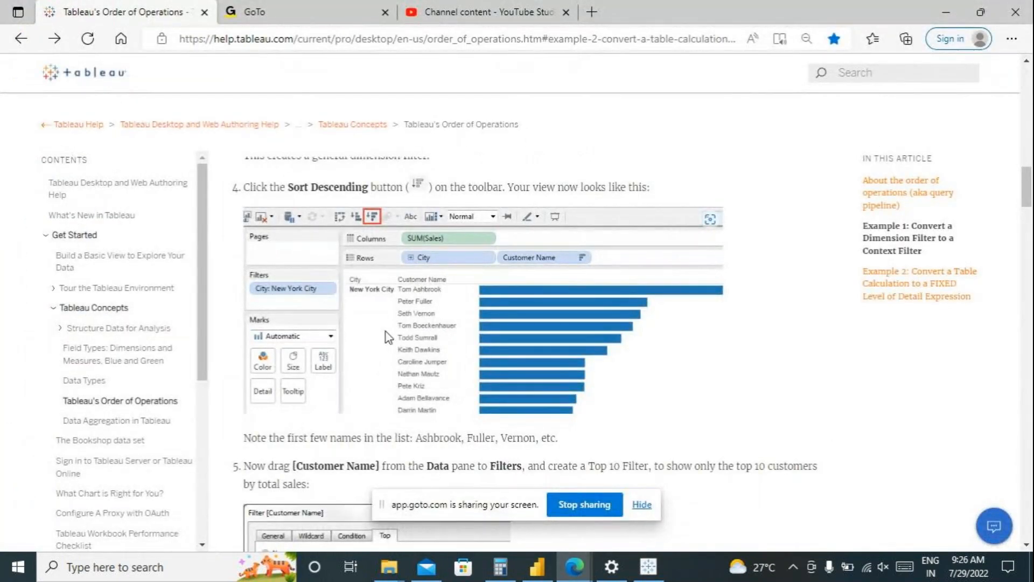
scroll(385, 337, "down", 4)
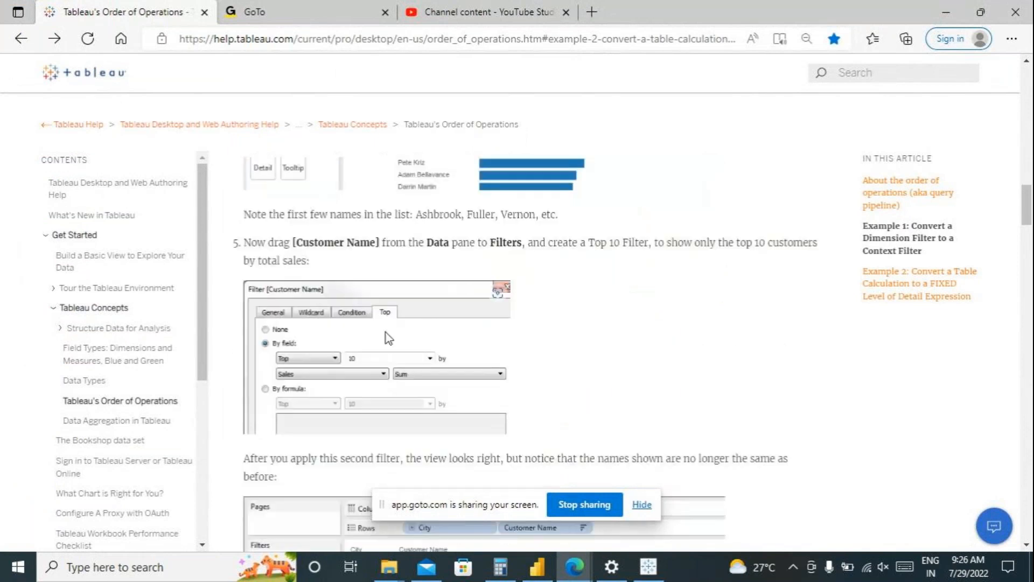
scroll(382, 345, "down", 5)
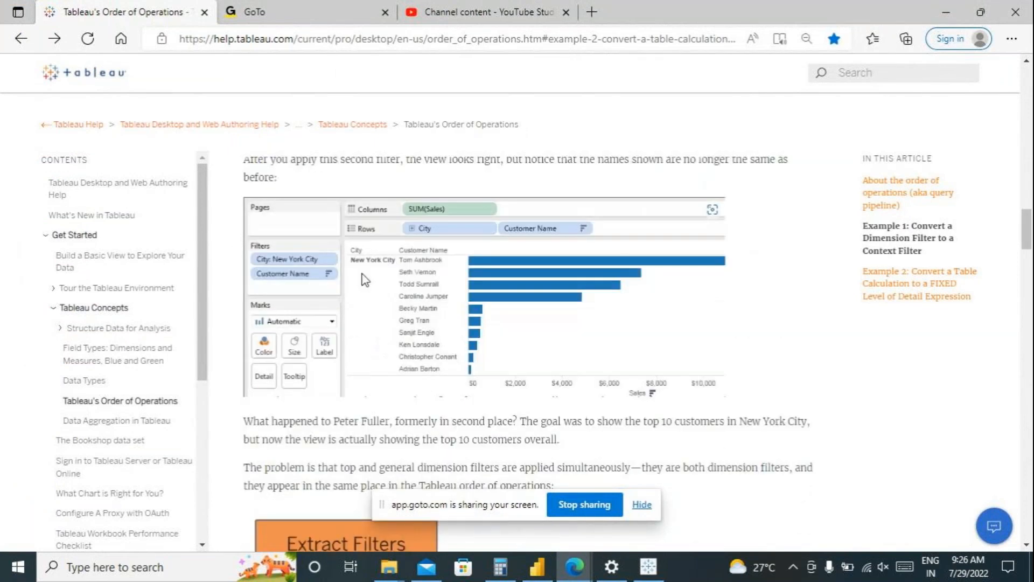
scroll(422, 385, "down", 2)
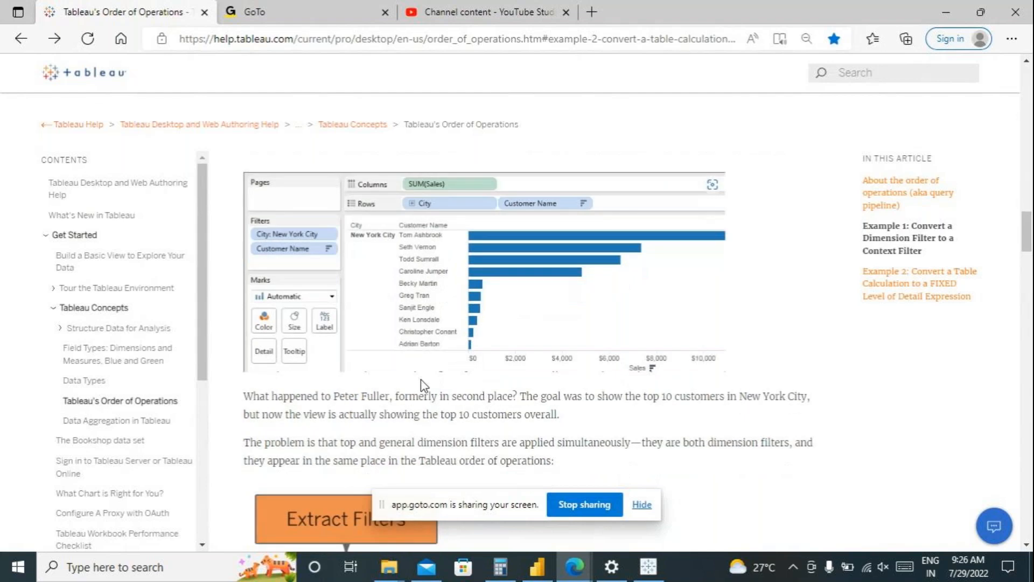
scroll(423, 386, "down", 1)
scroll(436, 352, "up", 3)
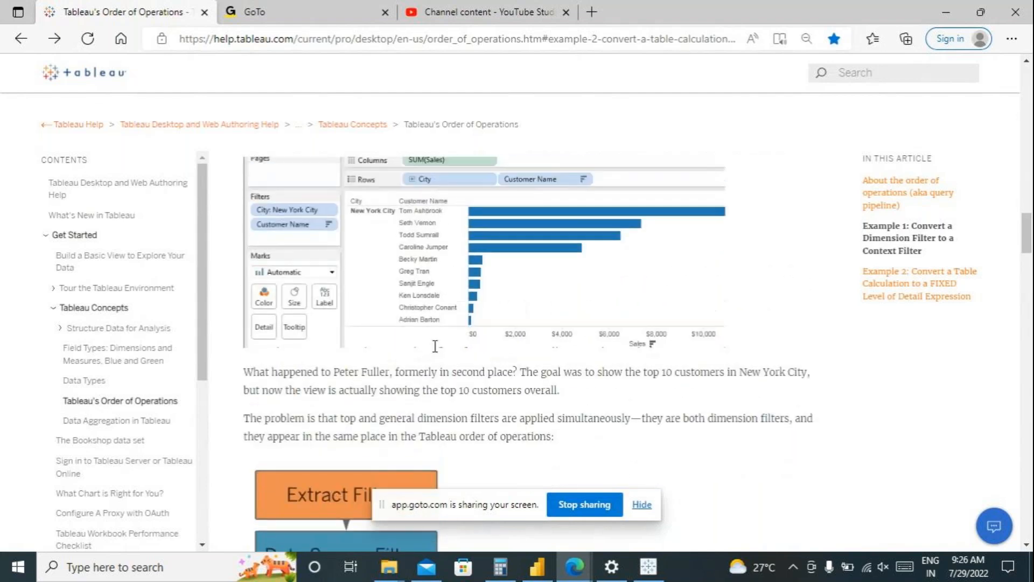
scroll(390, 355, "down", 10)
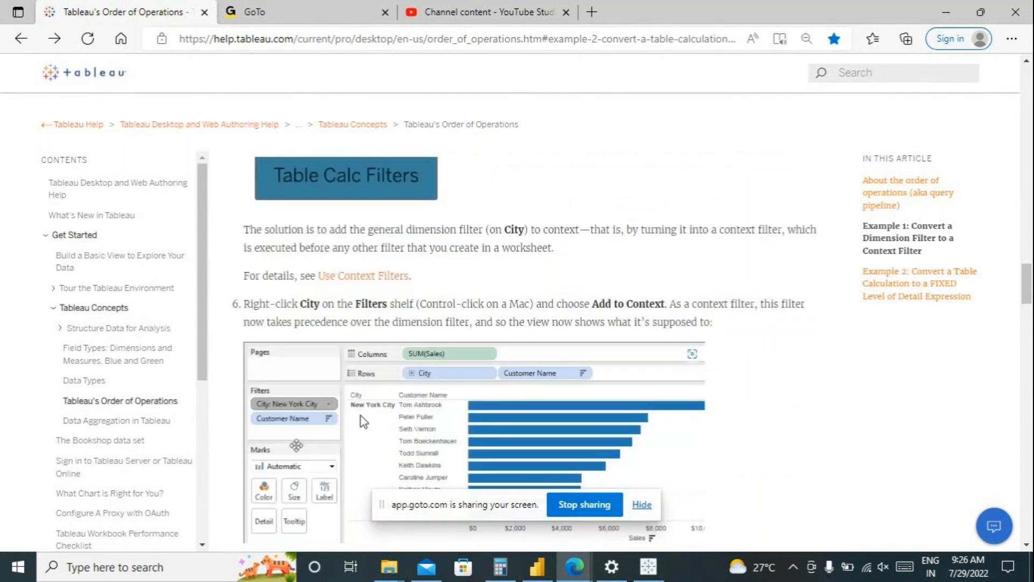
scroll(361, 416, "down", 2)
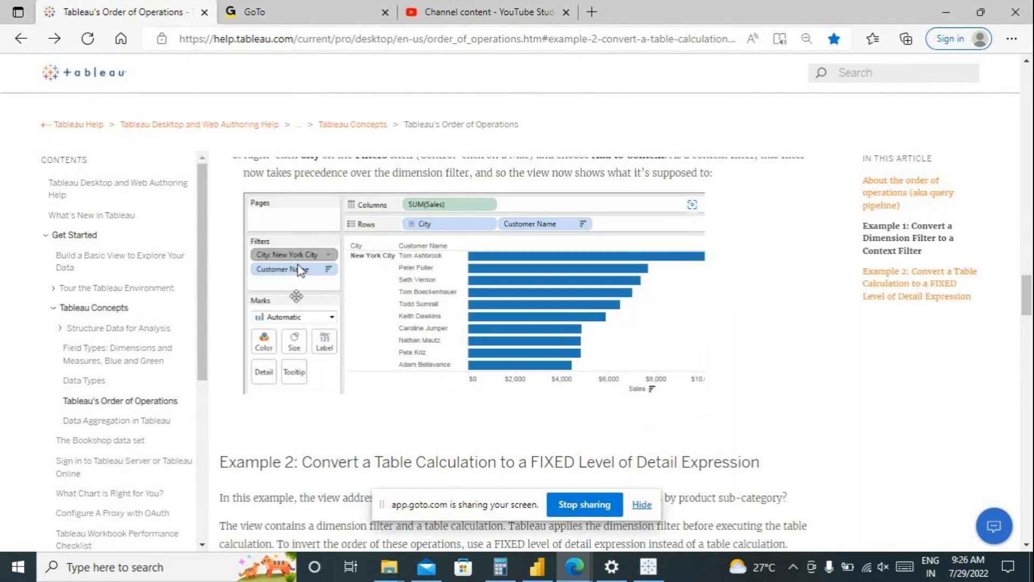
scroll(382, 371, "up", 4)
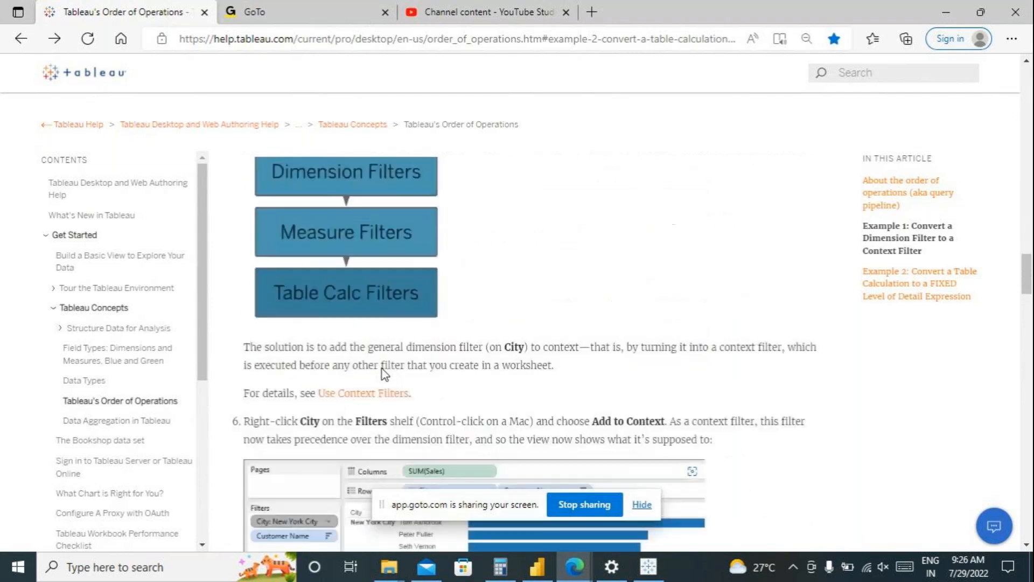
scroll(382, 372, "up", 2)
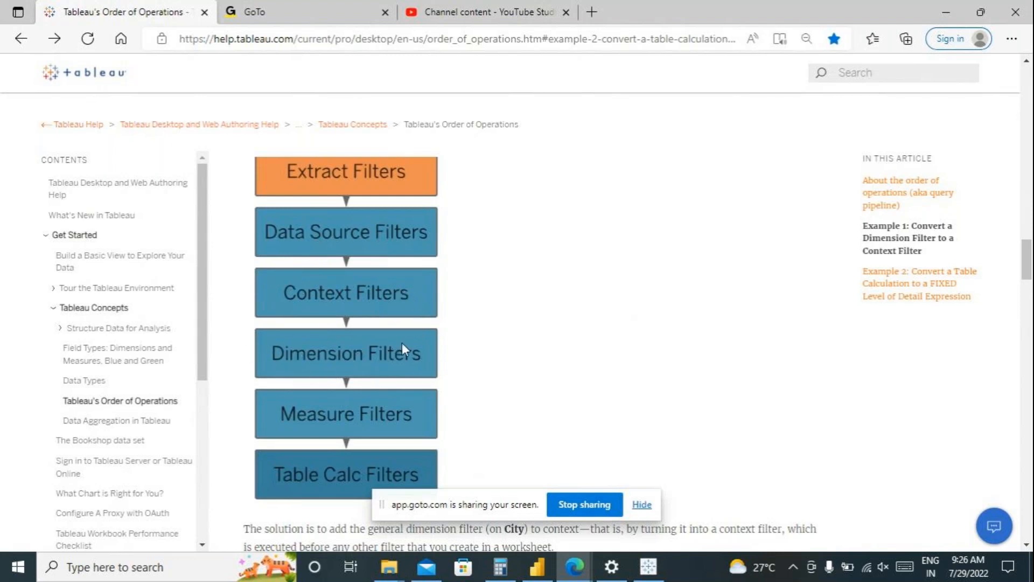
- Examine where top N filters and Fixed LOD fall relative to context and dimension filters in the article's full order of operations diagram
scroll(490, 348, "up", 12)
scroll(491, 348, "up", 15)
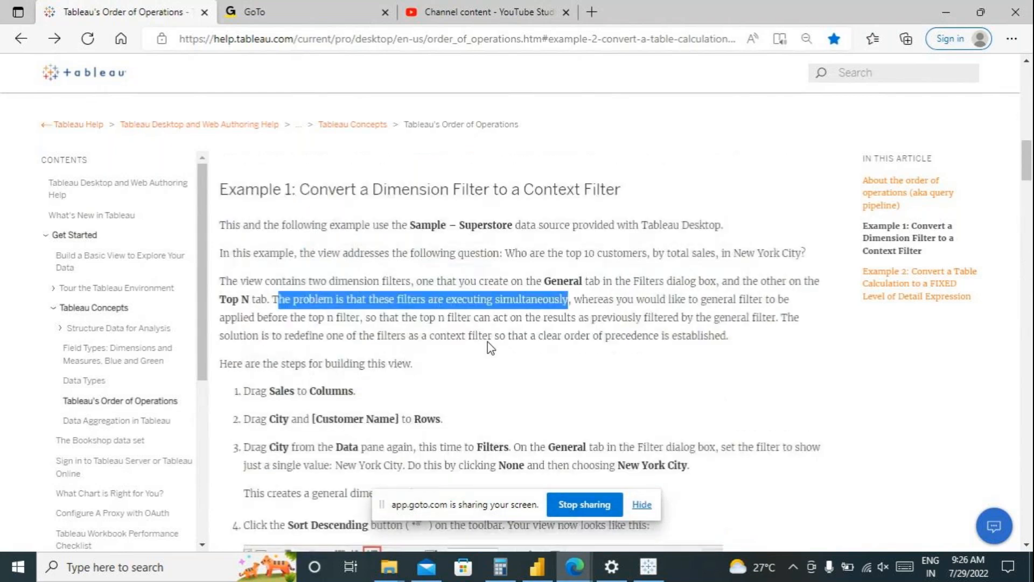
scroll(490, 347, "up", 7)
scroll(592, 291, "down", 1)
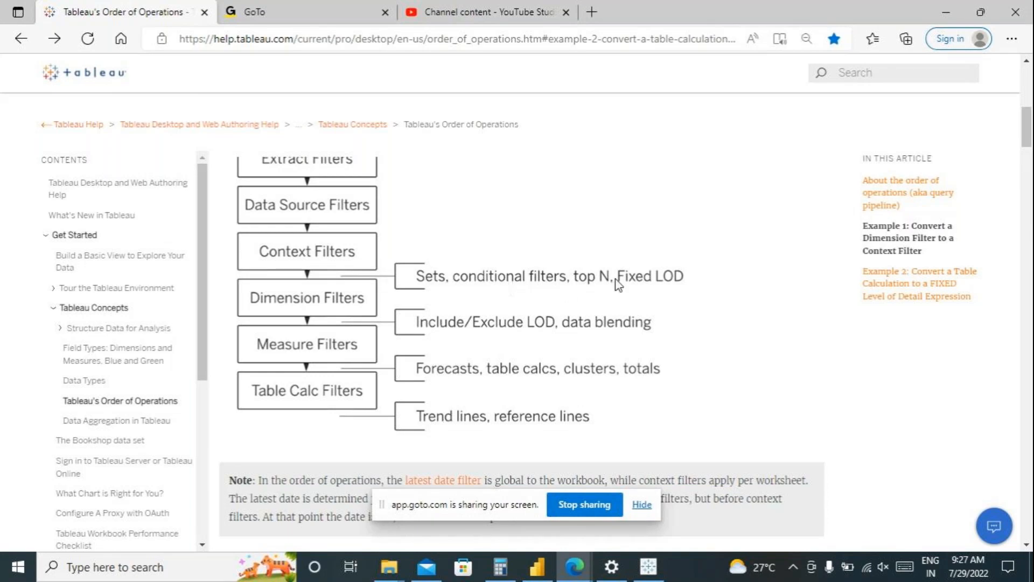
scroll(392, 317, "down", 1)
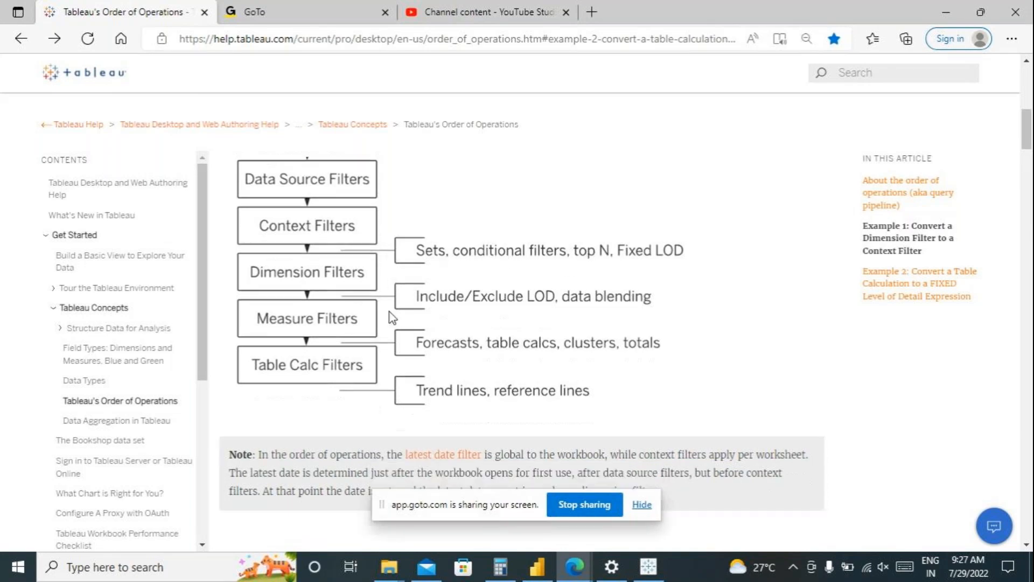
- Skim Example 2 on converting a table calculation to a FIXED level of detail expression, through to its final view
scroll(389, 312, "down", 9)
scroll(399, 353, "down", 14)
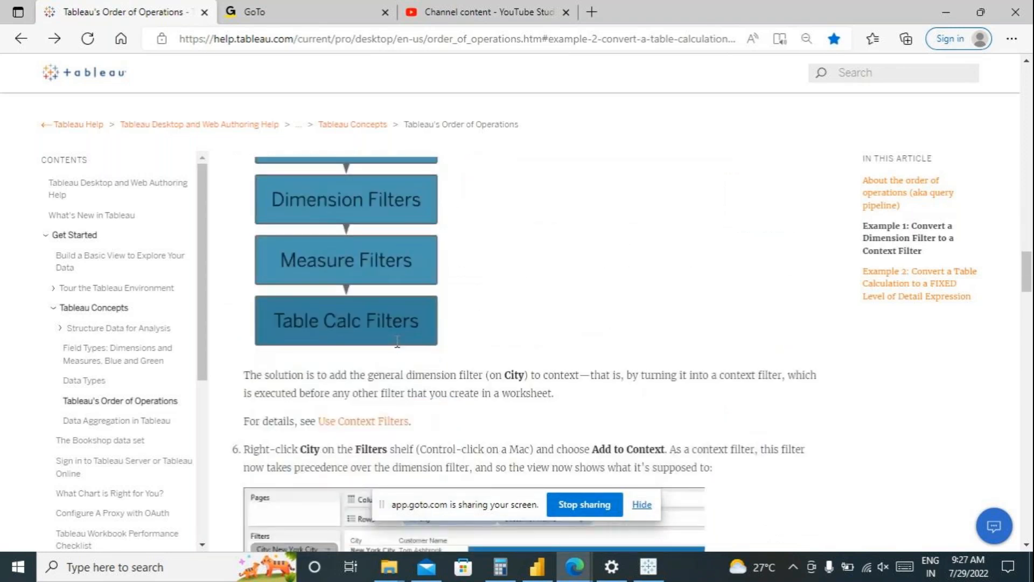
scroll(397, 341, "down", 20)
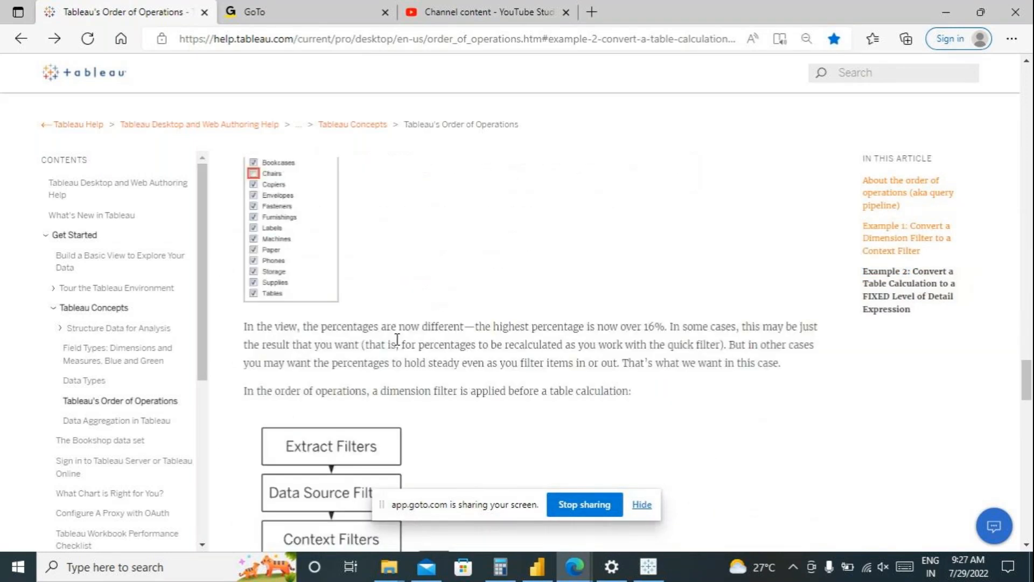
scroll(397, 339, "down", 7)
scroll(397, 339, "down", 14)
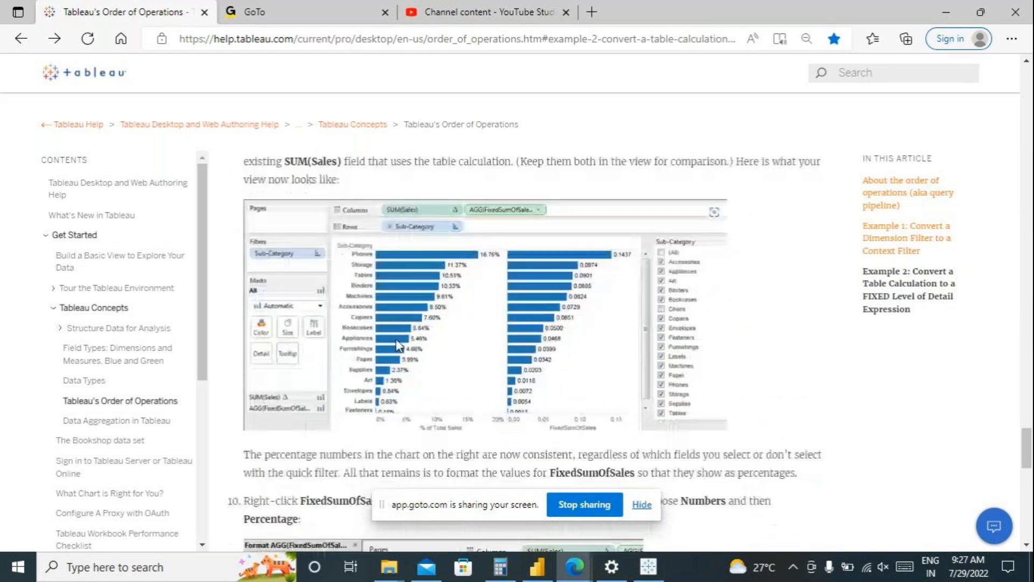
scroll(397, 344, "down", 12)
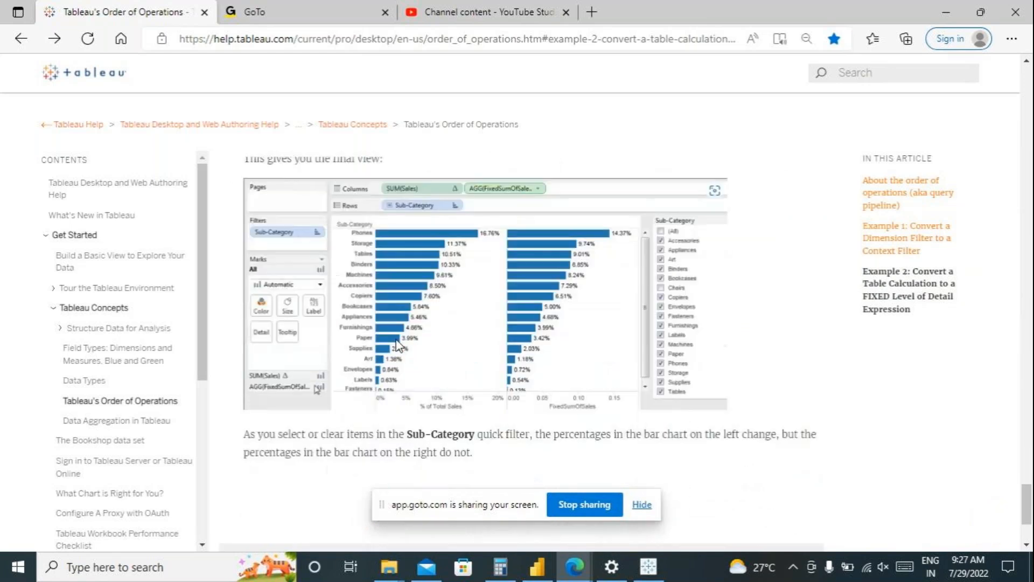
scroll(420, 316, "up", 10)
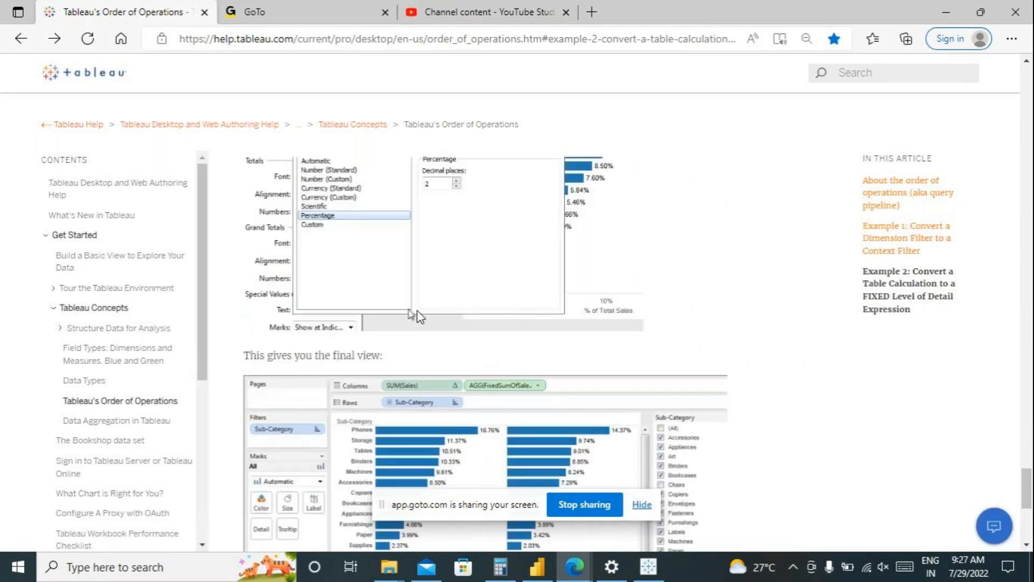
scroll(417, 312, "up", 12)
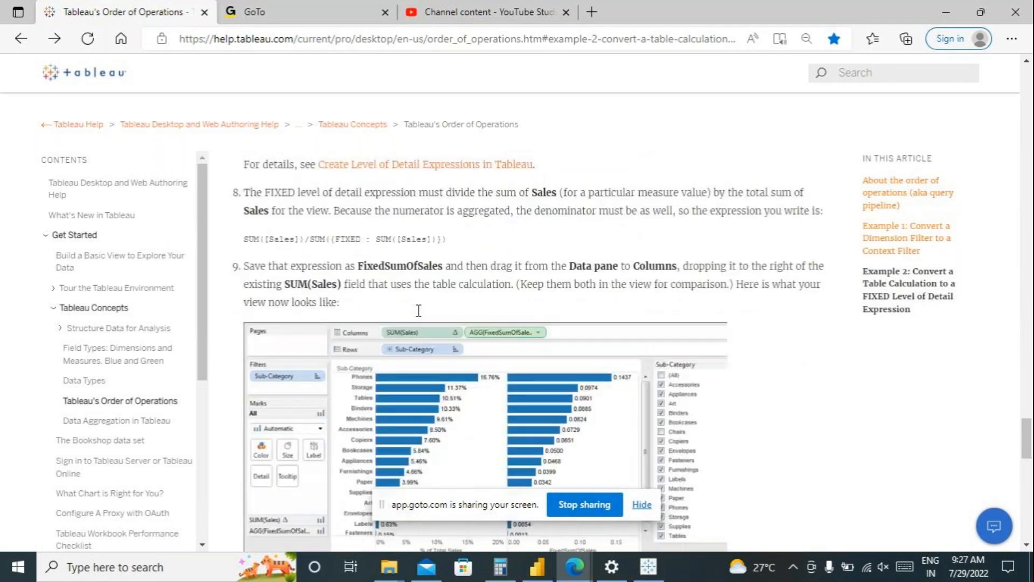
scroll(417, 310, "up", 12)
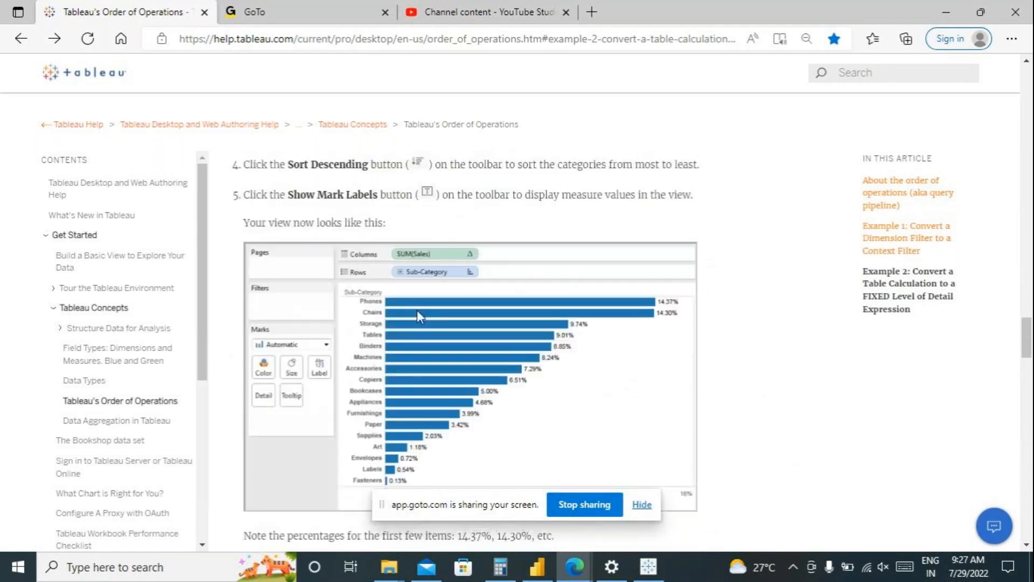
scroll(418, 311, "up", 10)
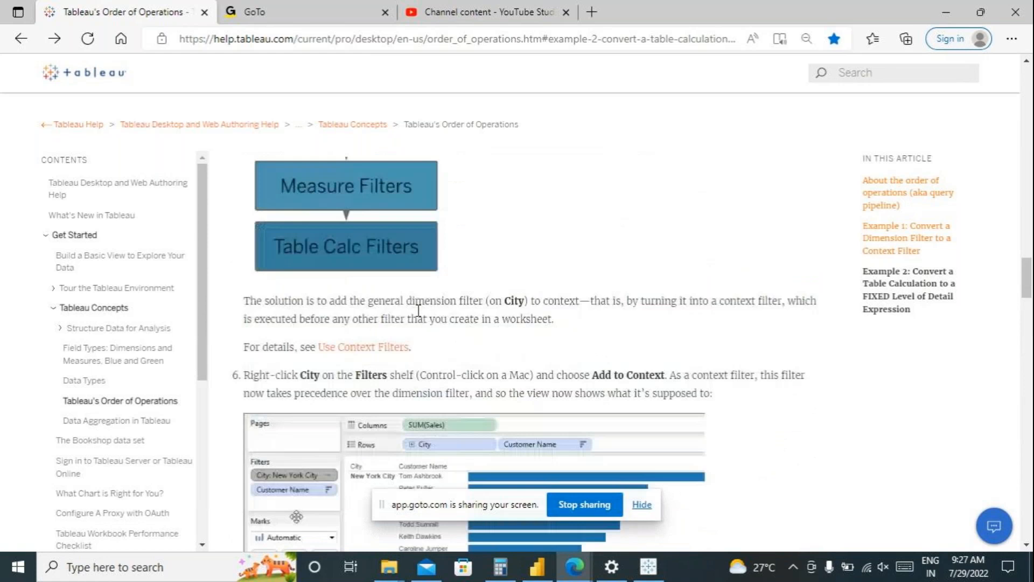
- Go back over Example 1's introduction and building steps, and return to the full order of operations diagram
scroll(421, 317, "up", 4)
scroll(420, 317, "up", 12)
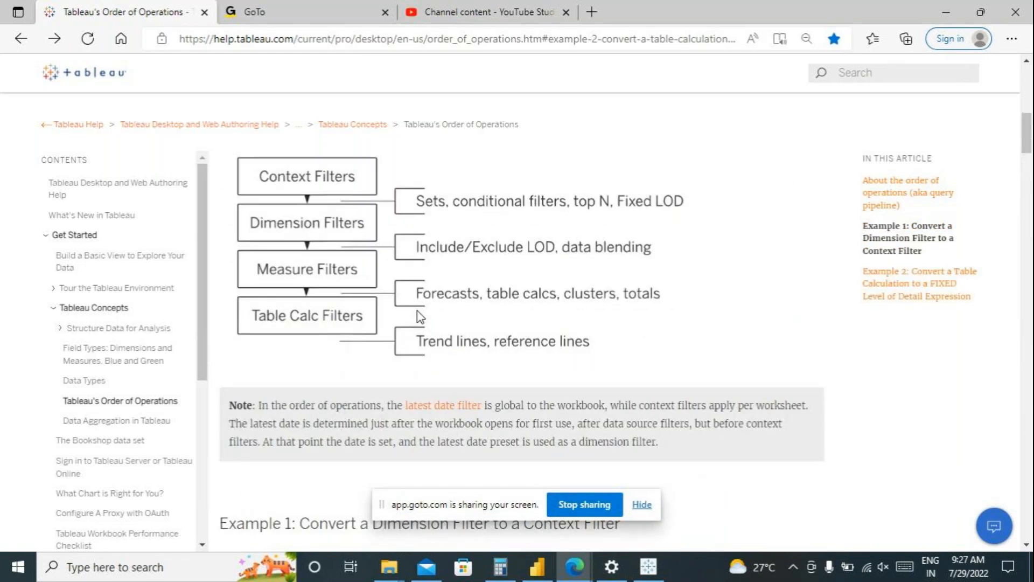
scroll(421, 316, "down", 9)
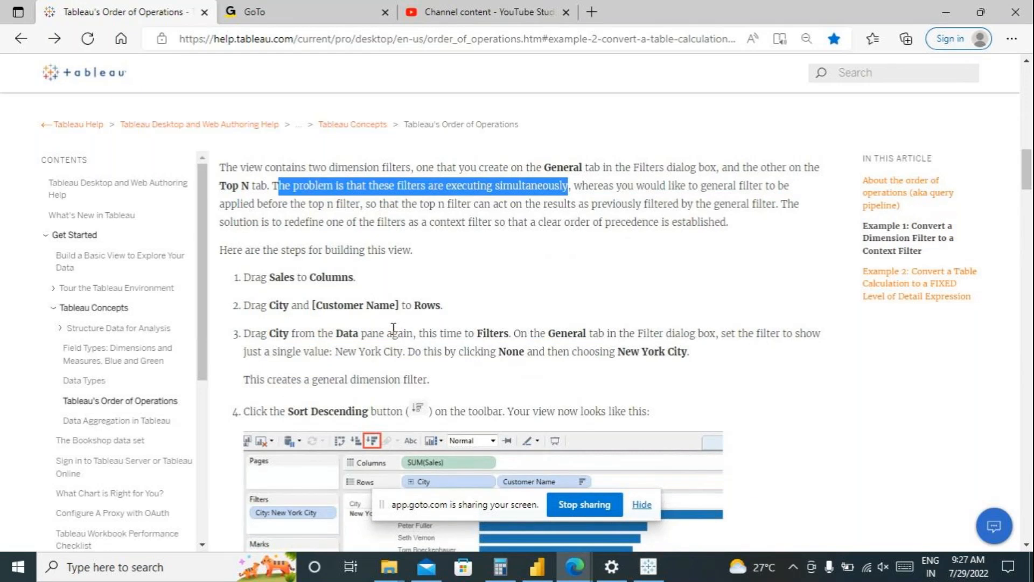
scroll(379, 284, "up", 1)
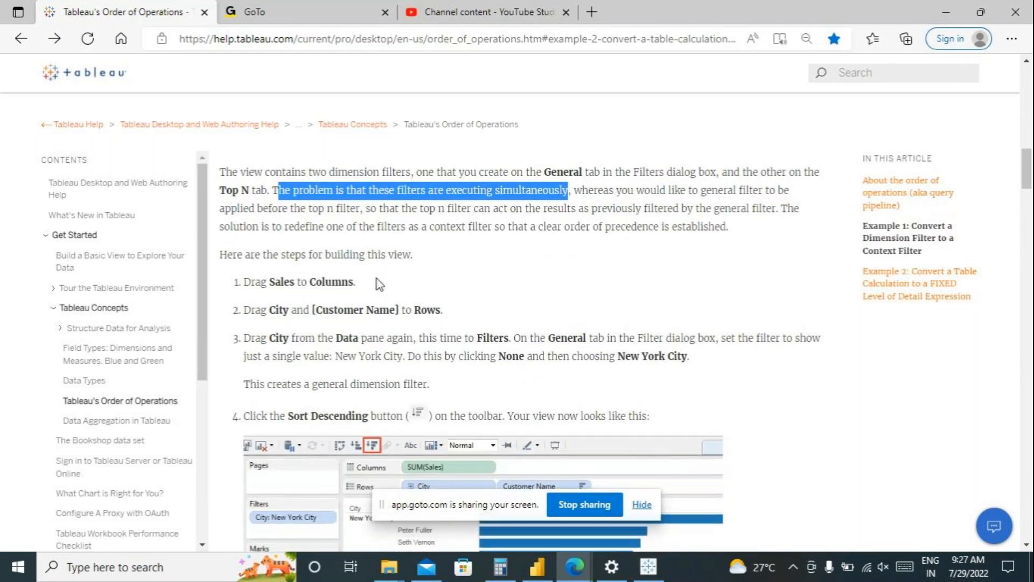
scroll(379, 284, "up", 8)
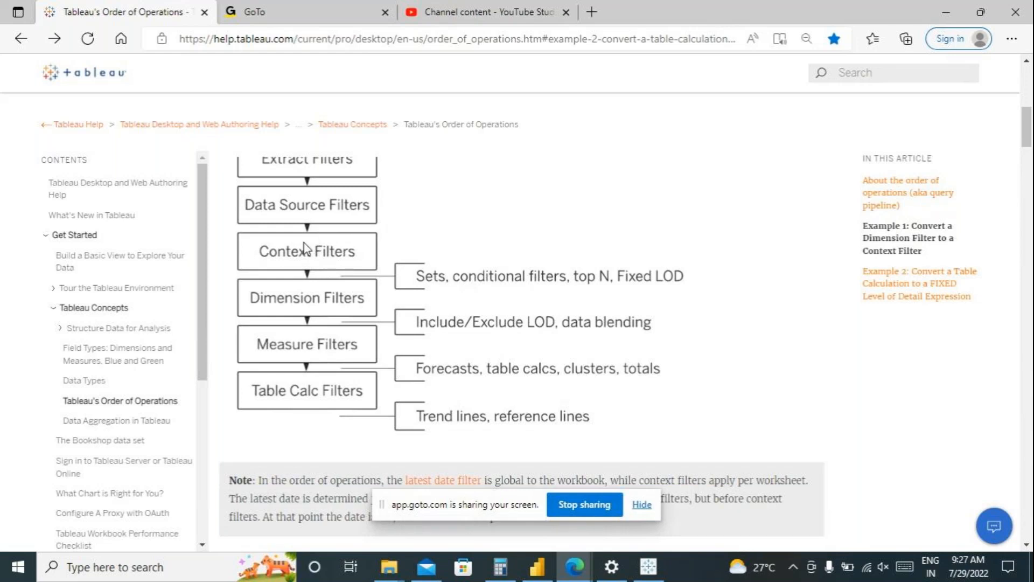
- Examine the order of operations diagram and Example 1's building steps up to the sorted New York City view, and switch to Tableau
scroll(409, 261, "up", 2)
scroll(393, 323, "down", 1)
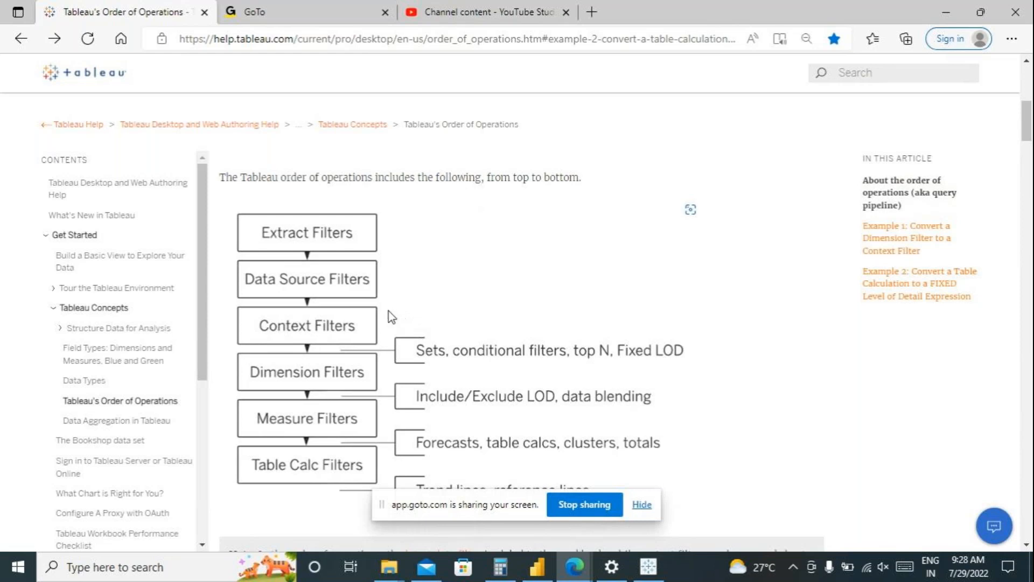
scroll(391, 317, "down", 3)
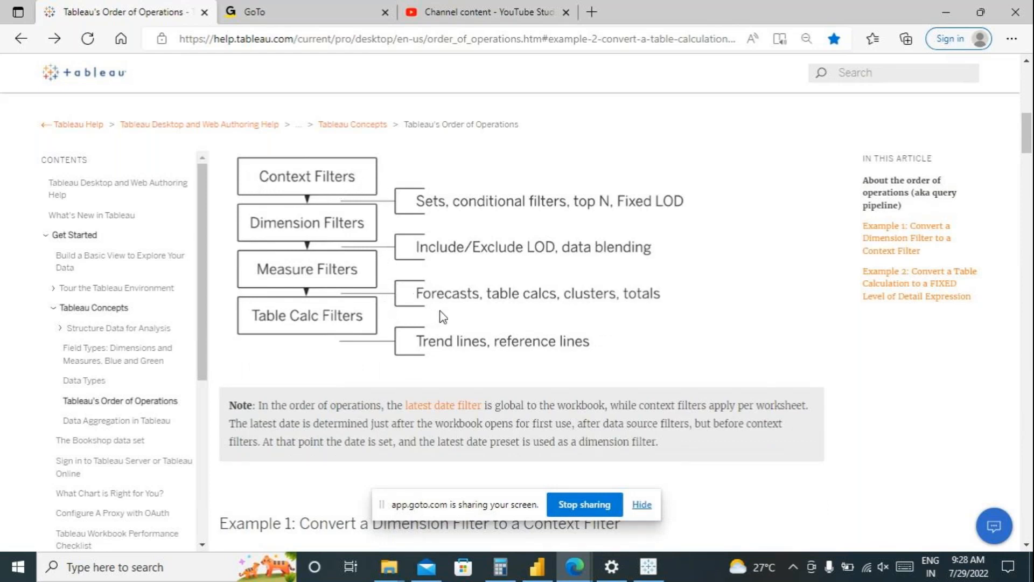
scroll(443, 314, "down", 6)
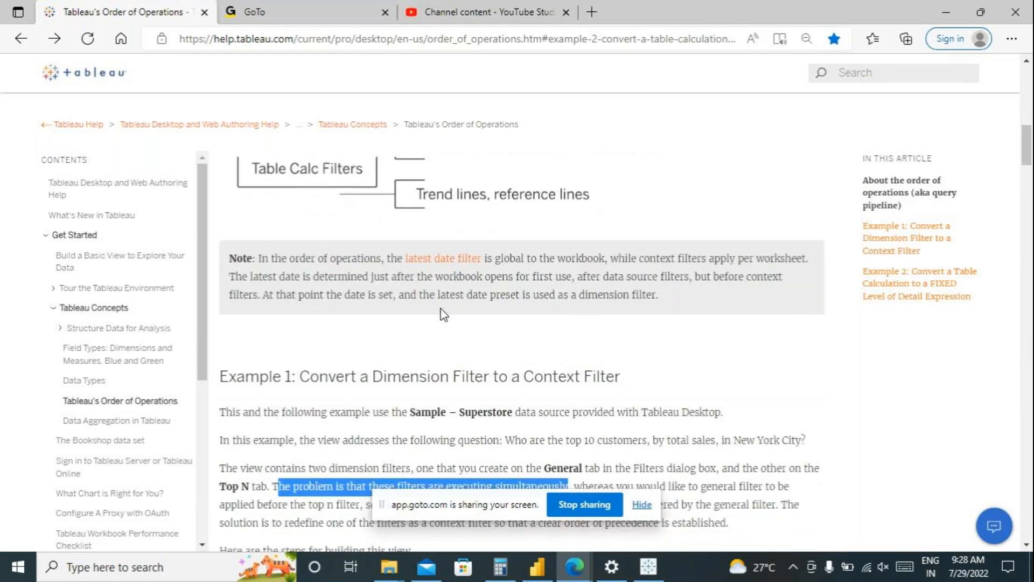
scroll(443, 314, "down", 14)
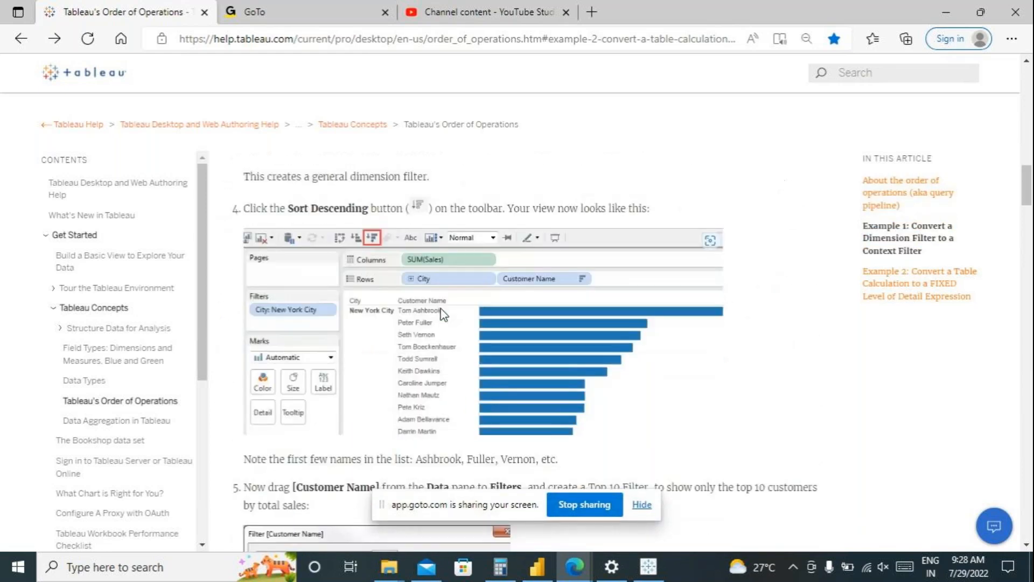
scroll(442, 308, "down", 1)
scroll(375, 380, "up", 5)
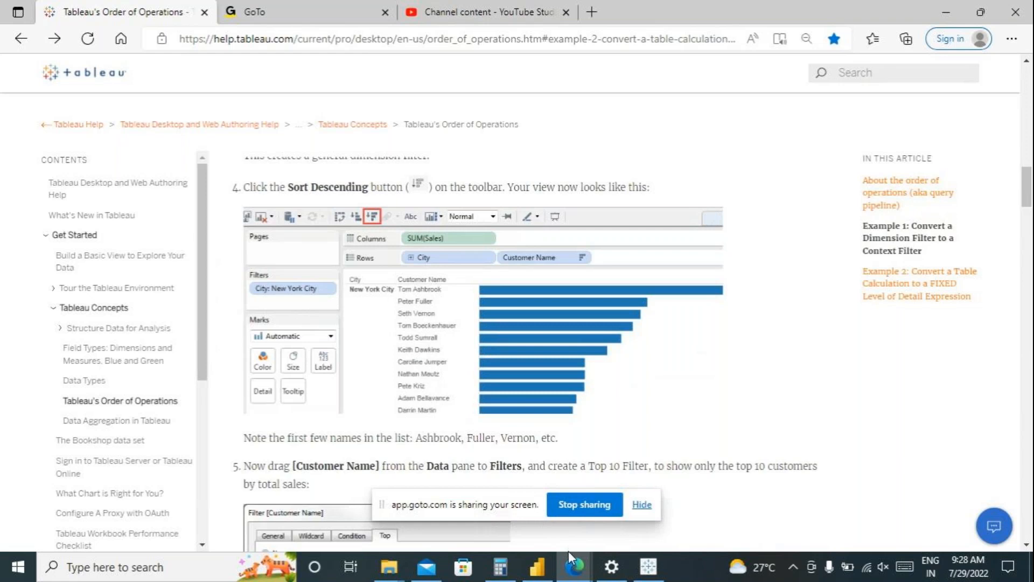
left_click(648, 569)
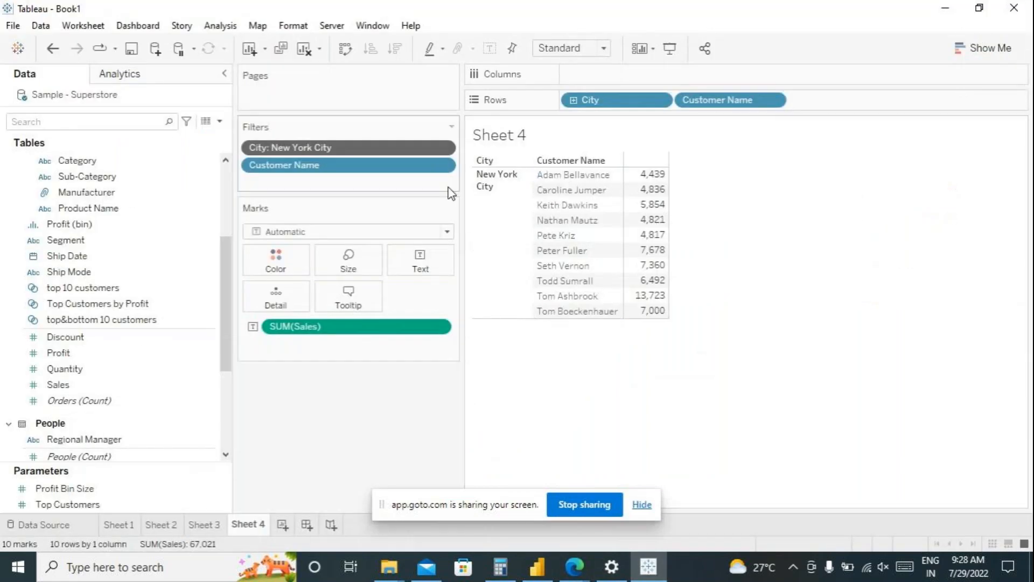
left_click(442, 148)
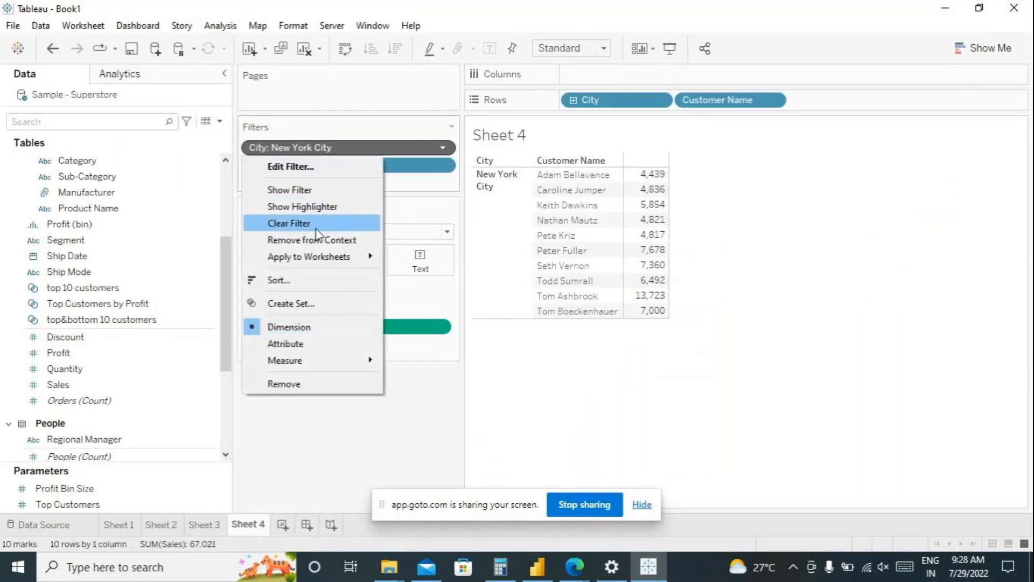
left_click(347, 221)
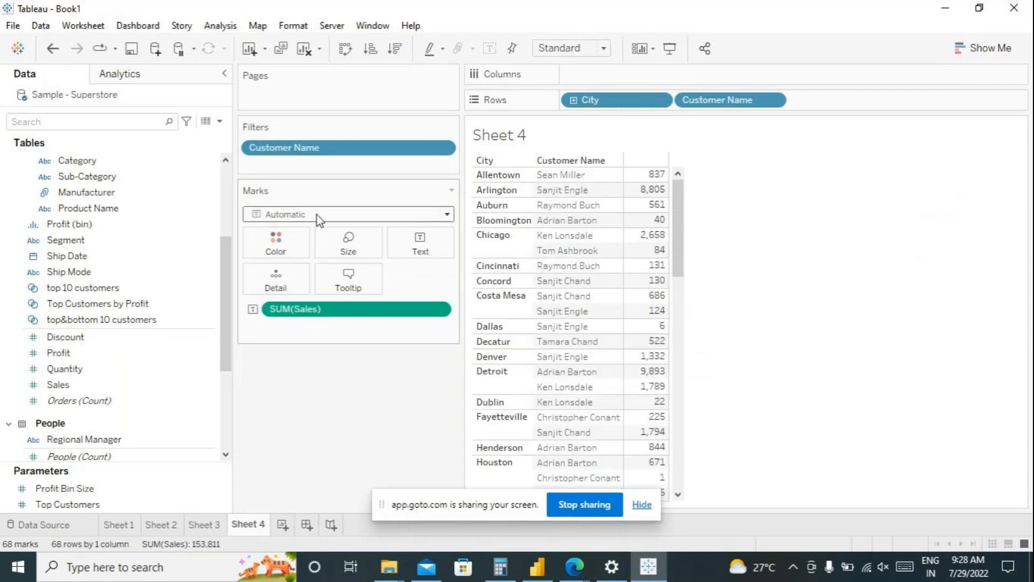
key("ctrl+z")
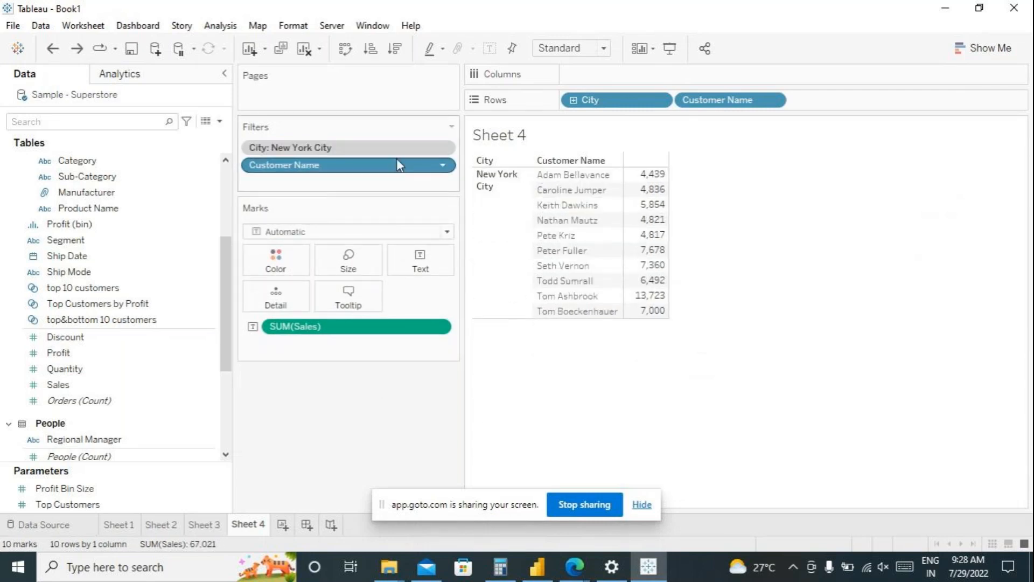
- Remove the City: New York City filter from context to compare the customer list, and add it back to context
left_click(441, 148)
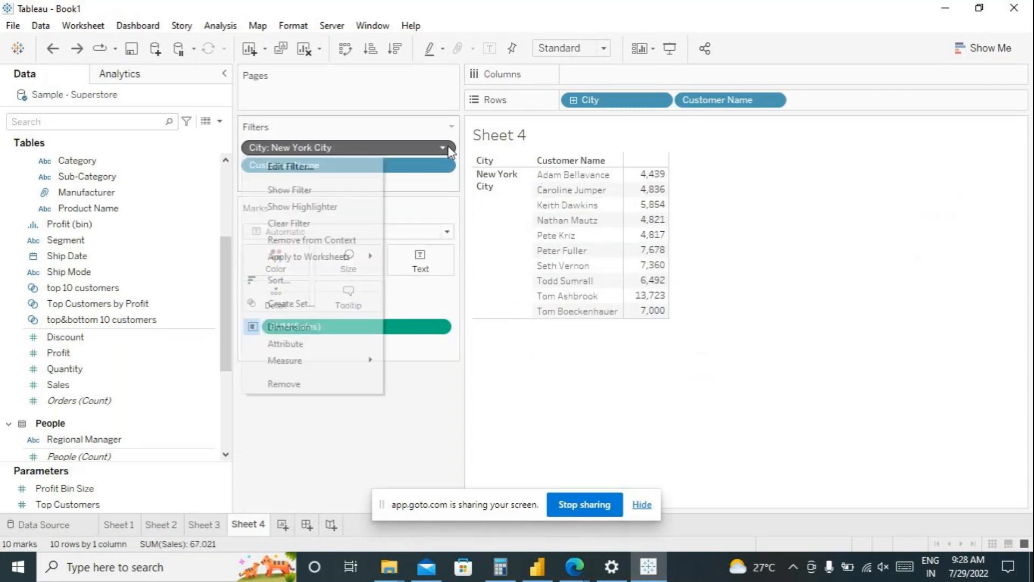
left_click(303, 244)
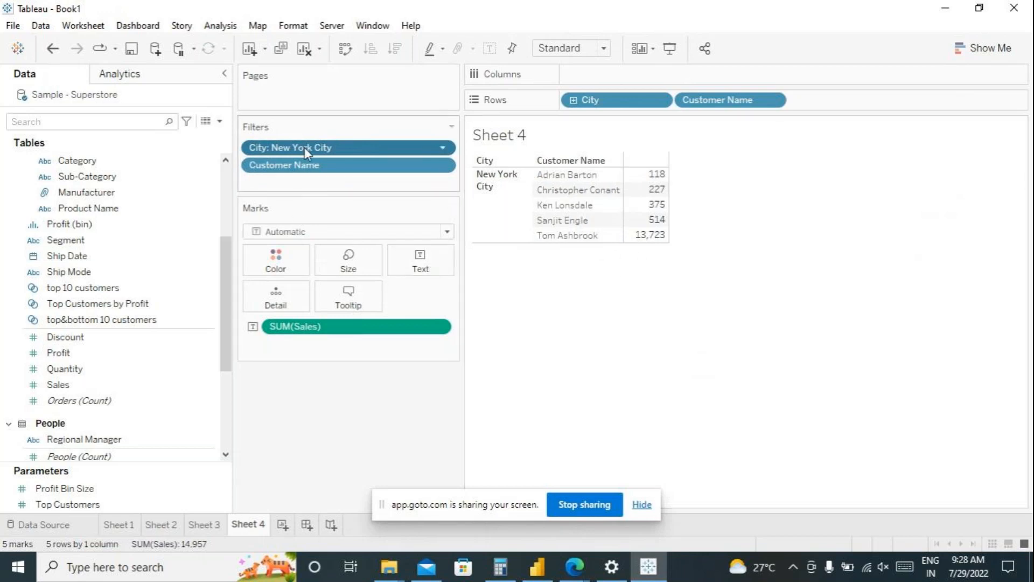
mouse_move(305, 147)
left_mouse_down()
mouse_move(319, 123)
mouse_move(307, 143)
left_mouse_up()
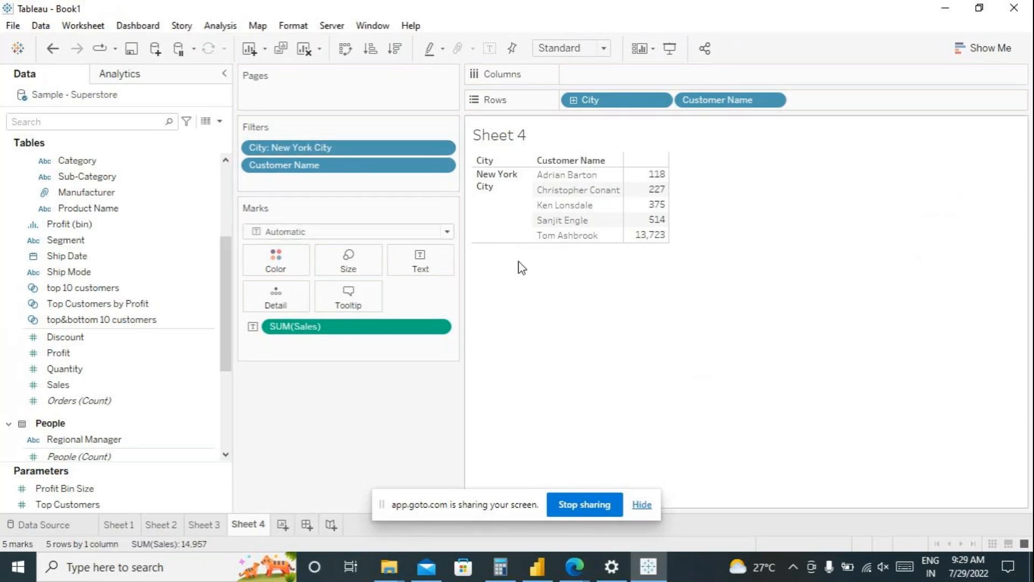
left_click(443, 148)
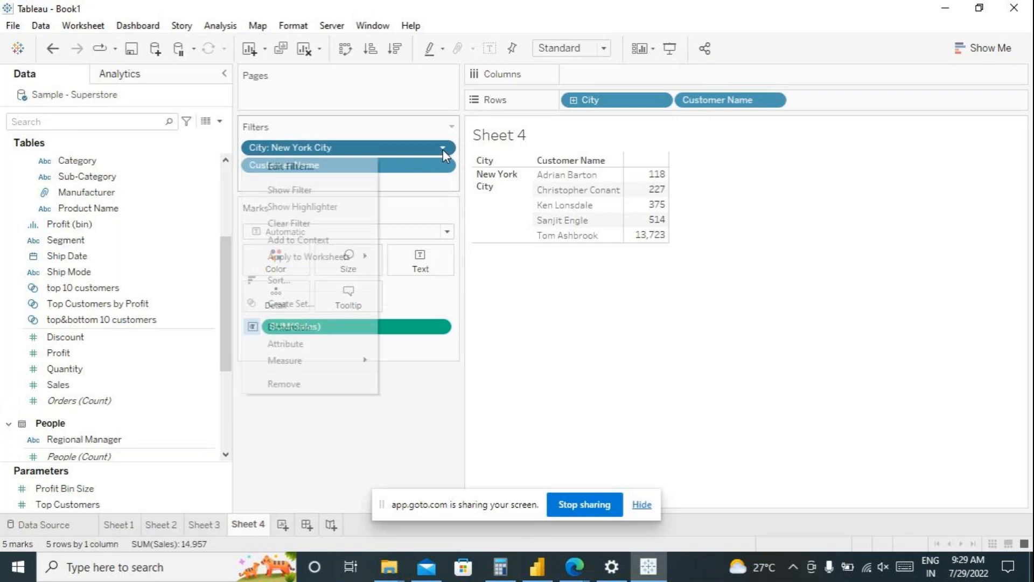
left_click(299, 240)
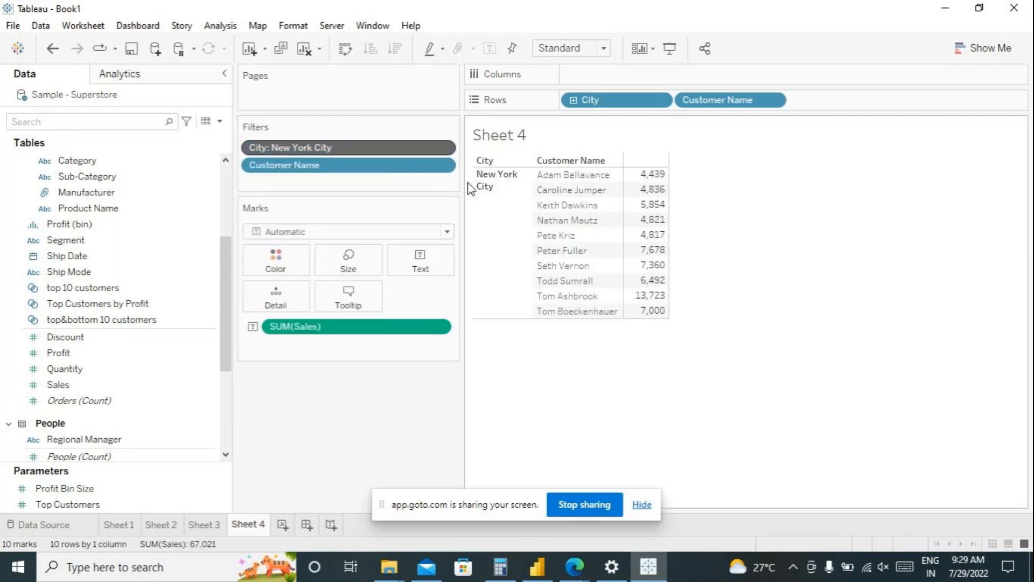
- Switch to the help article in Edge and skim Example 1 from its context filter solution back to the first building steps
left_click(574, 567)
left_click(396, 486)
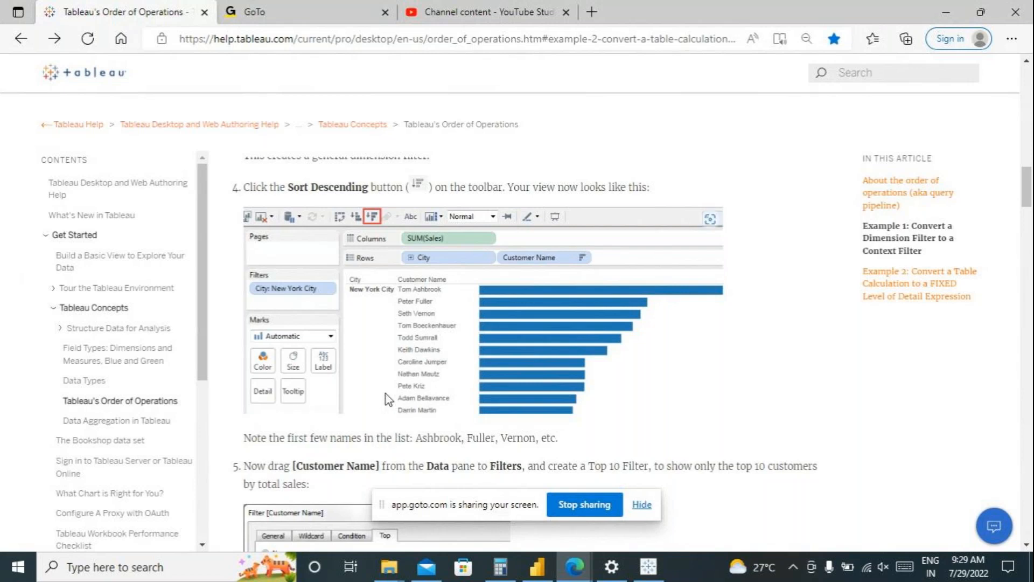
scroll(386, 399, "down", 10)
scroll(387, 400, "down", 10)
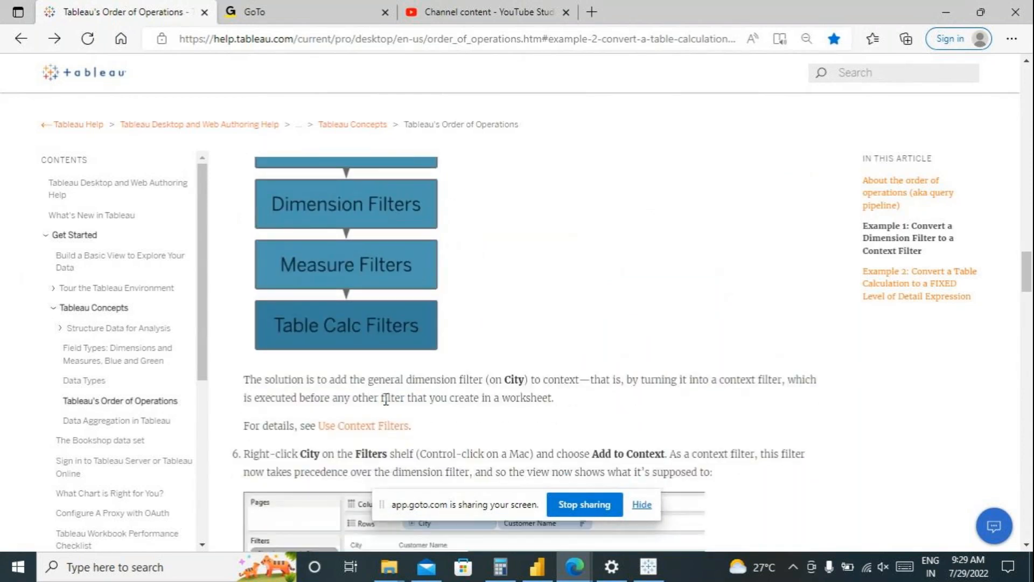
scroll(386, 400, "up", 10)
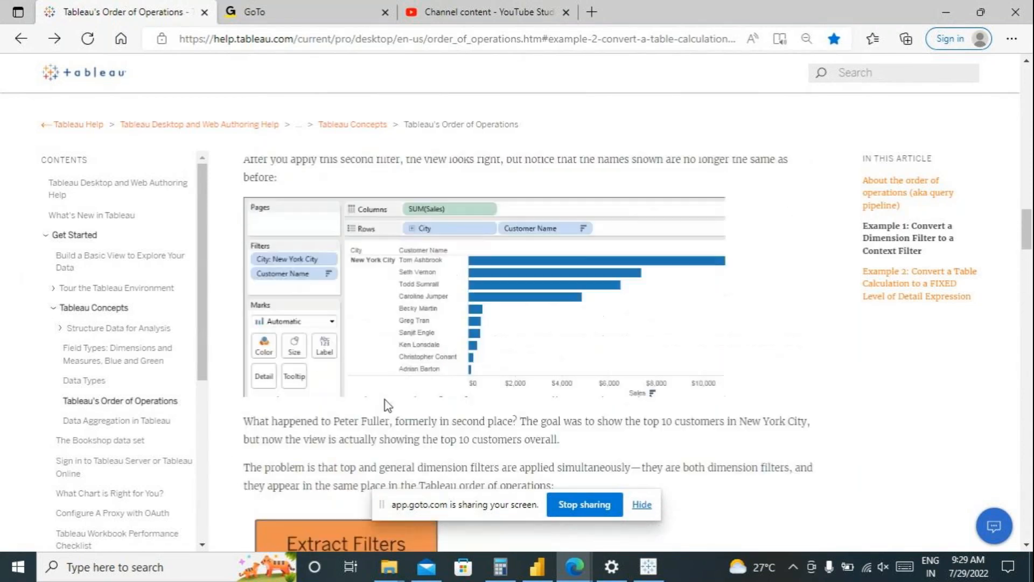
scroll(386, 400, "up", 9)
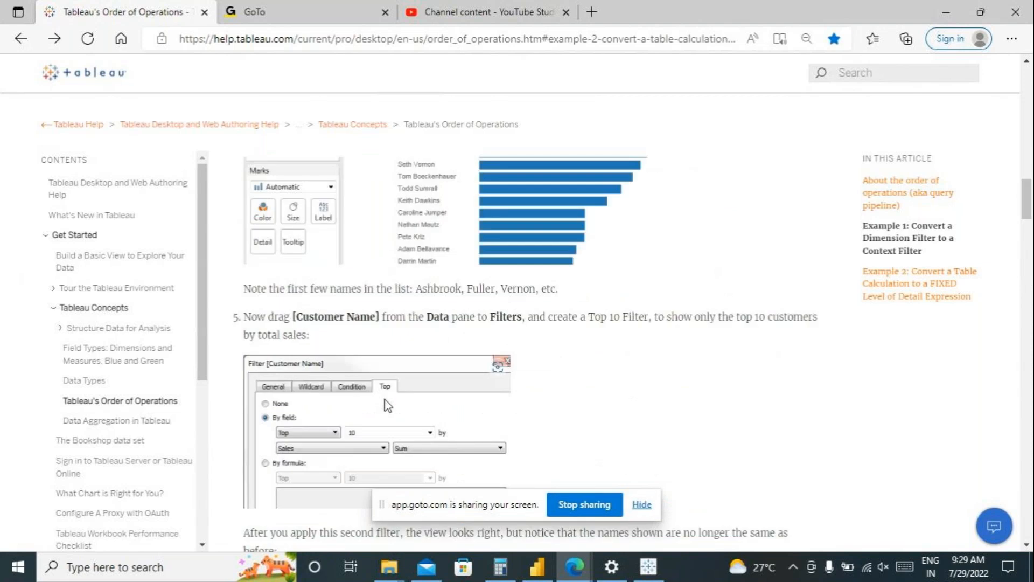
scroll(386, 400, "up", 3)
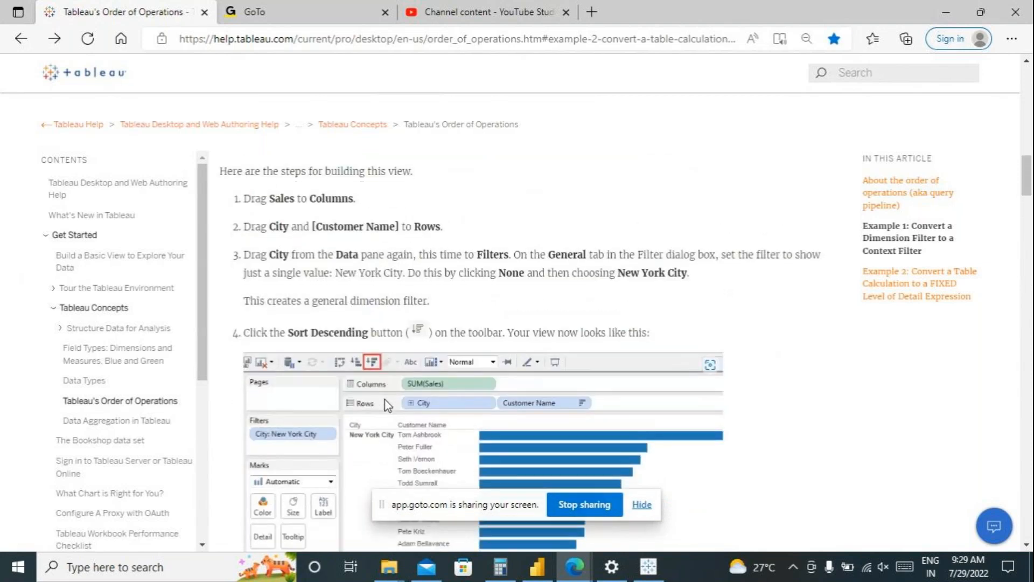
- Examine Example 1's Top 10 filter step, the view it produces and the explanation of simultaneous filters, ending at the introduction
scroll(386, 400, "down", 2)
scroll(385, 400, "down", 6)
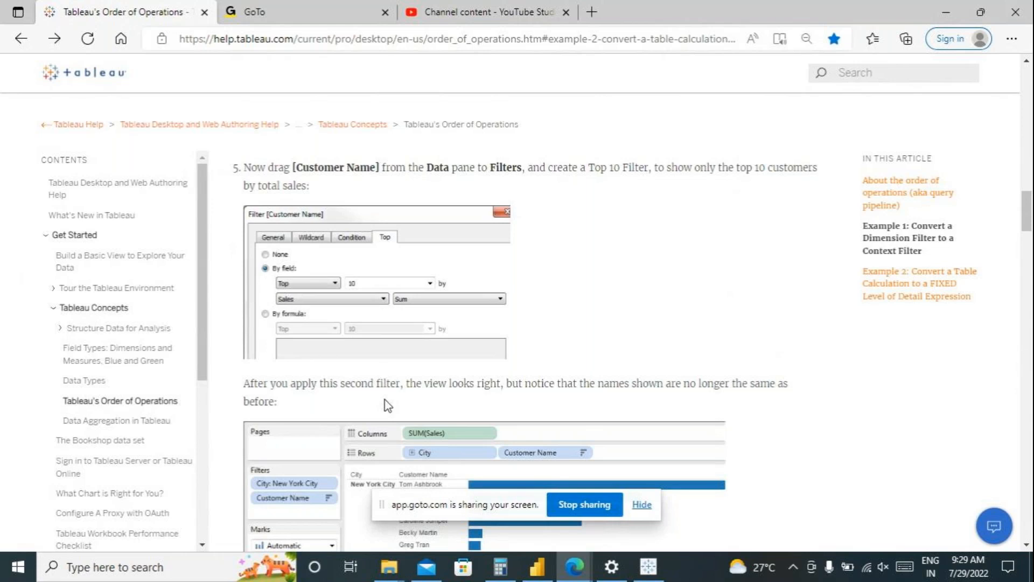
scroll(335, 321, "down", 1)
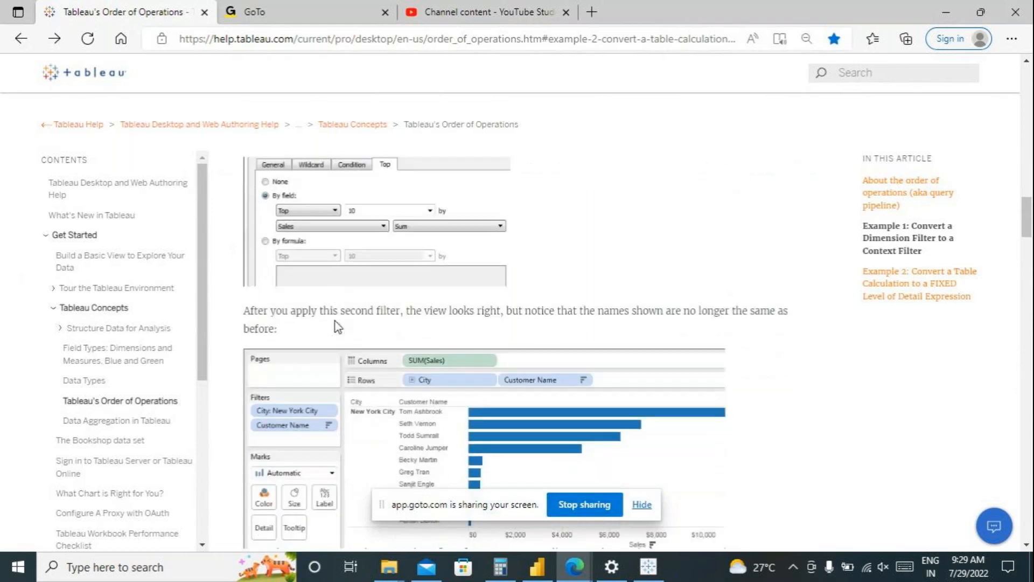
scroll(335, 321, "down", 2)
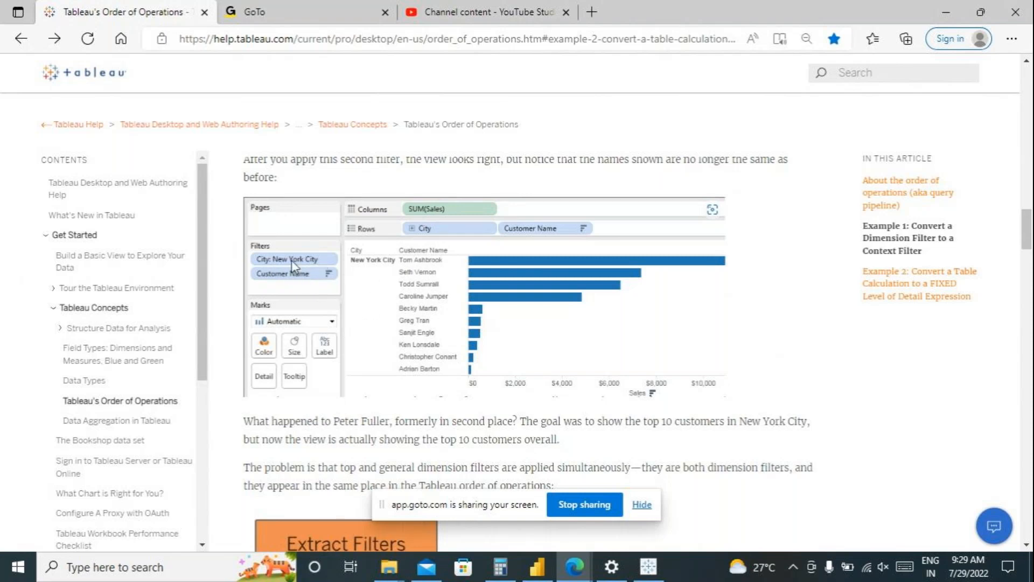
scroll(433, 349, "down", 2)
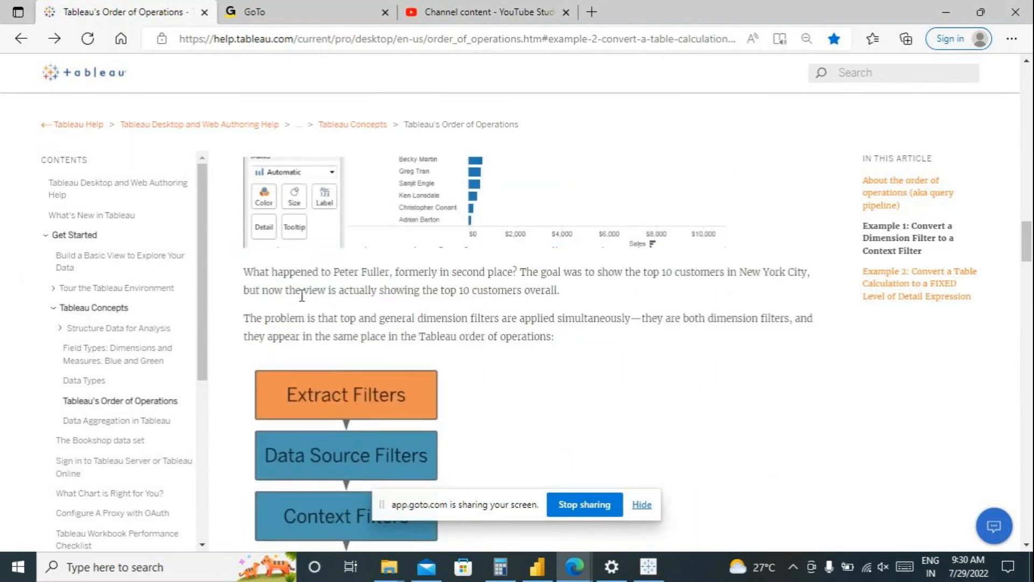
scroll(484, 337, "up", 6)
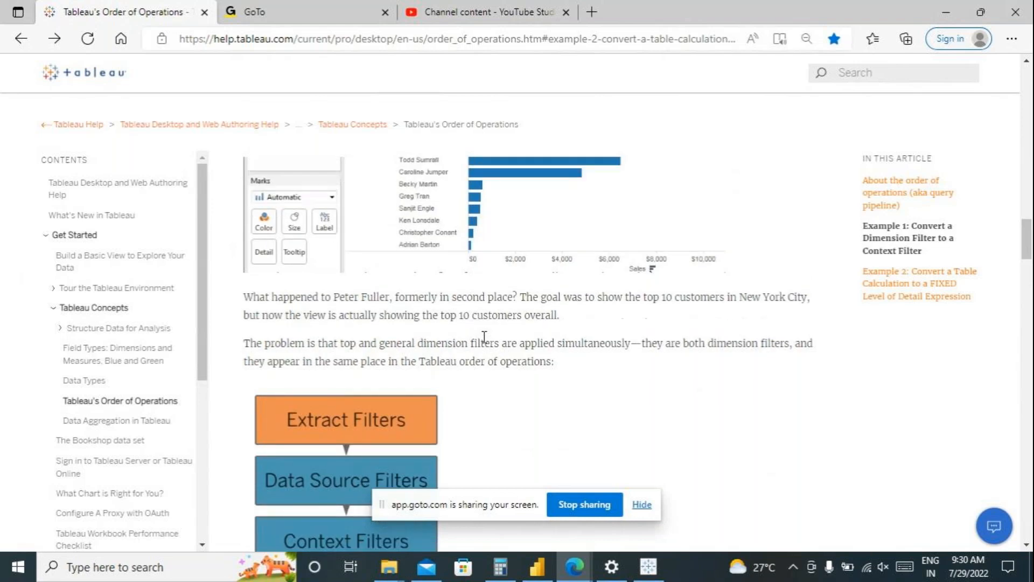
scroll(485, 337, "up", 2)
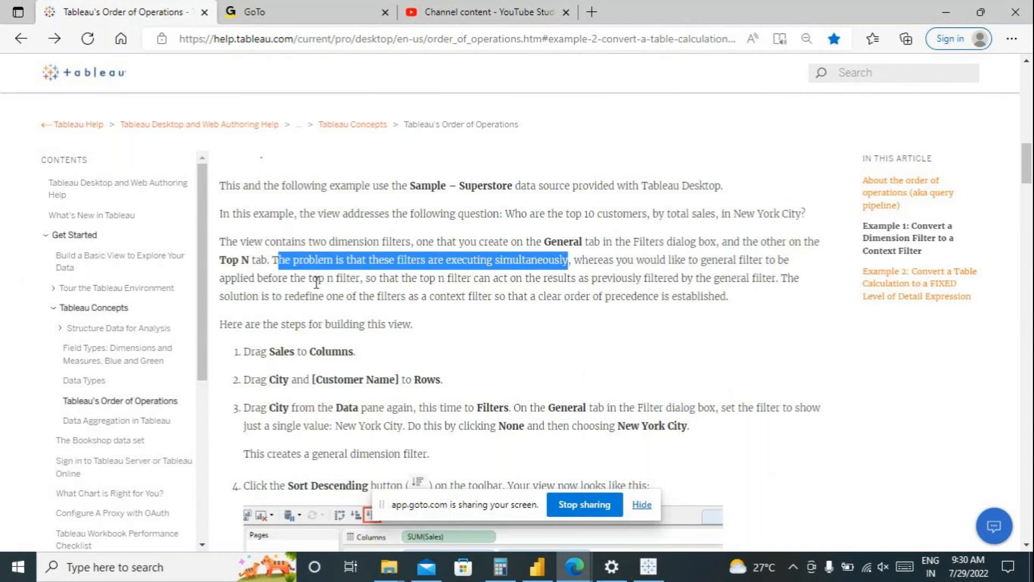
- Highlight the introduction's phrases on applying the general filter before the top n filter and redefining one filter as a context filter
left_click_drag(360, 278, 220, 277)
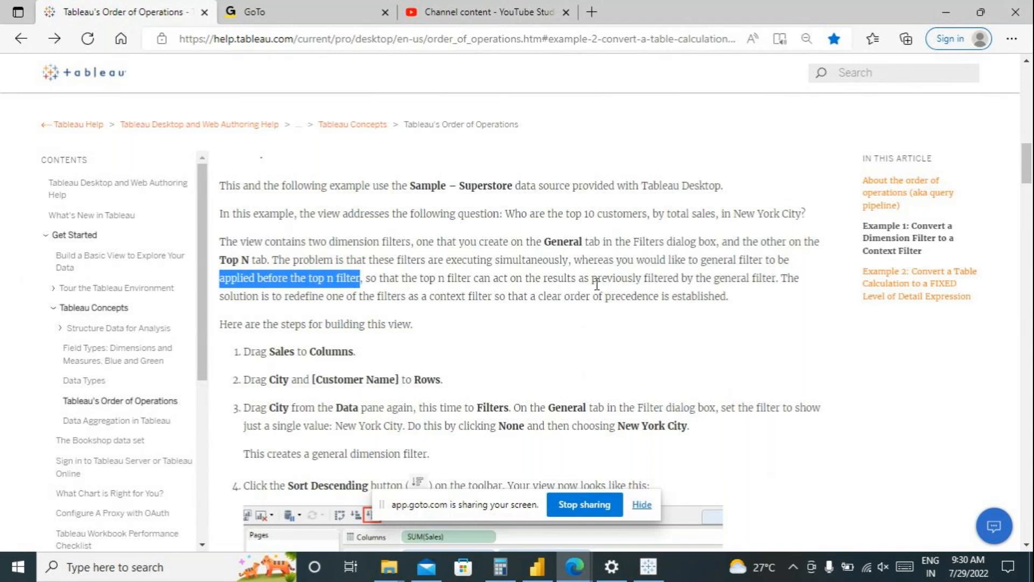
left_click_drag(420, 279, 775, 285)
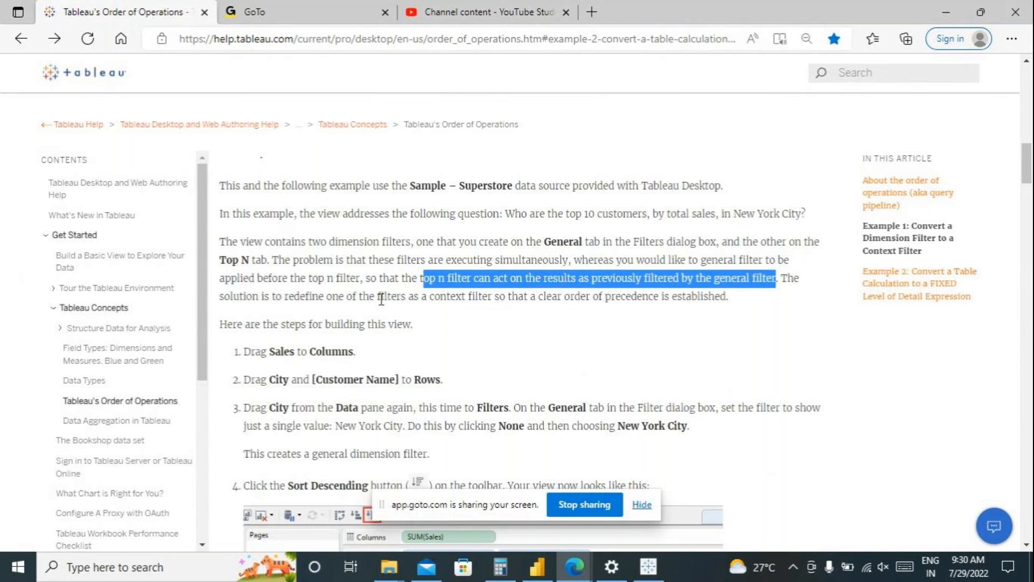
left_click_drag(491, 296, 243, 296)
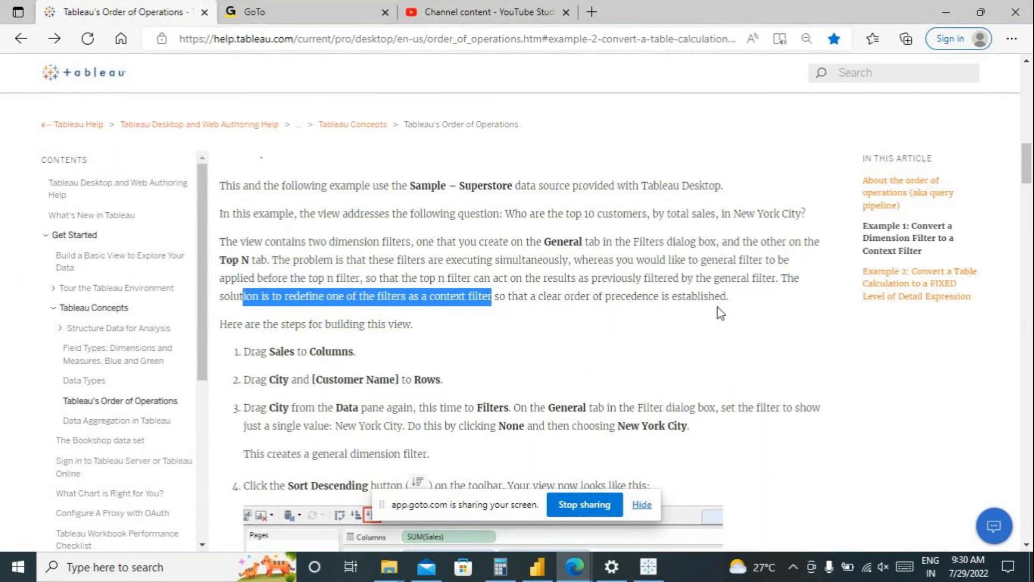
- Go through Example 1's filter diagram, its Add to Context view and Example 2's introduction, and switch back to Tableau
scroll(723, 307, "down", 2)
scroll(723, 306, "down", 15)
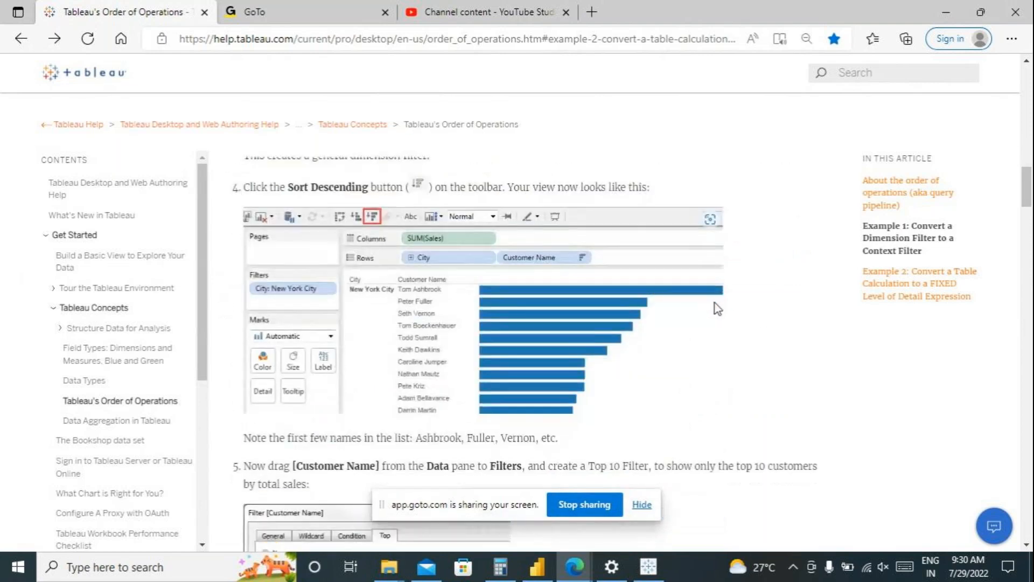
scroll(542, 344, "down", 3)
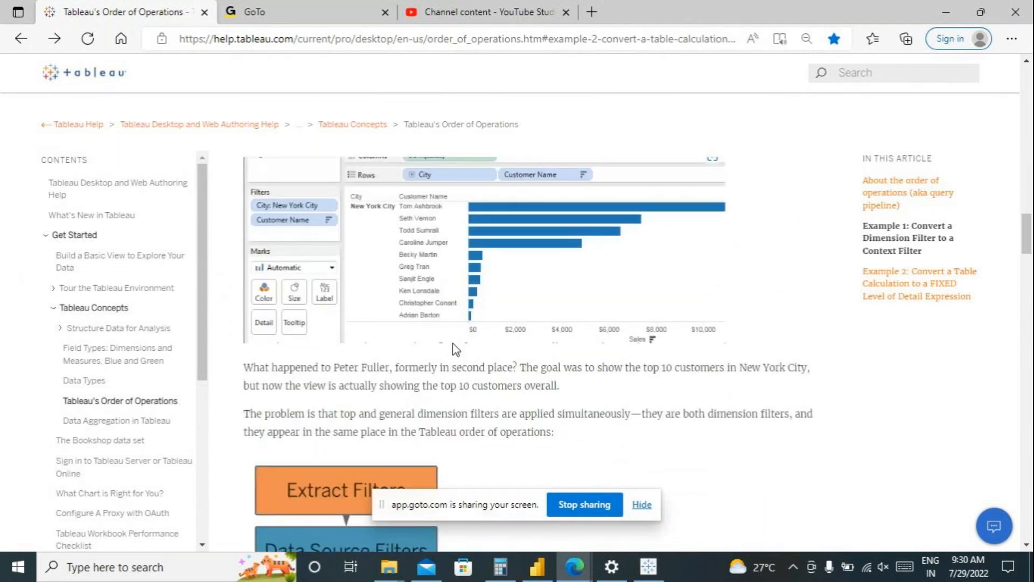
scroll(517, 351, "up", 4)
scroll(494, 352, "down", 1)
scroll(493, 350, "down", 15)
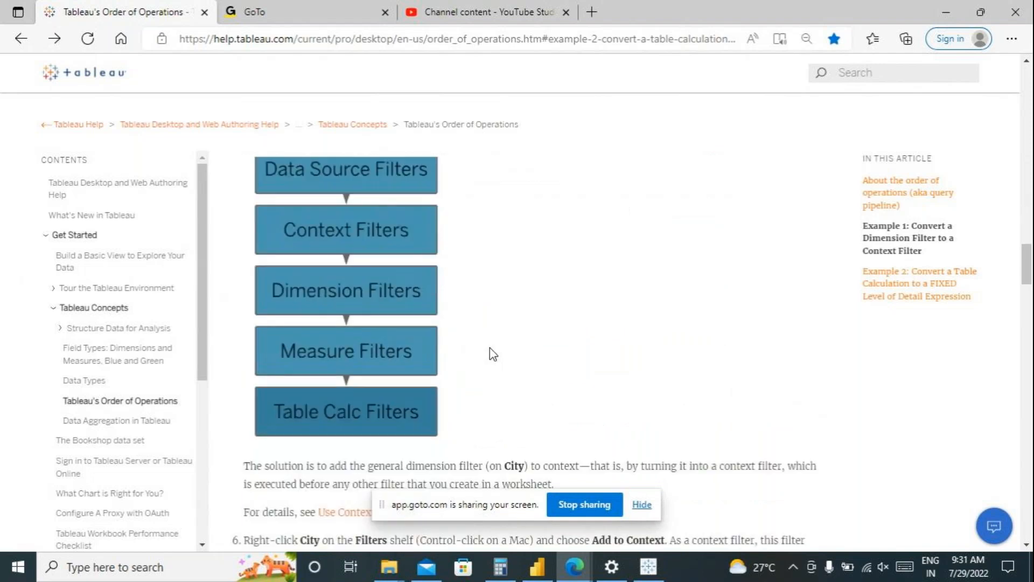
scroll(490, 347, "down", 2)
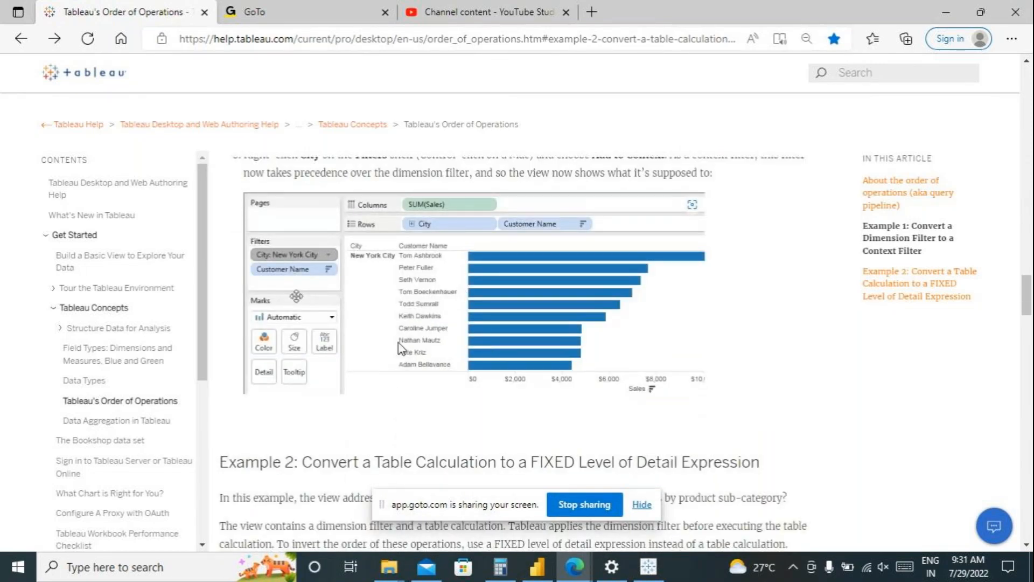
scroll(440, 328, "down", 2)
scroll(439, 326, "down", 2)
scroll(430, 312, "up", 5)
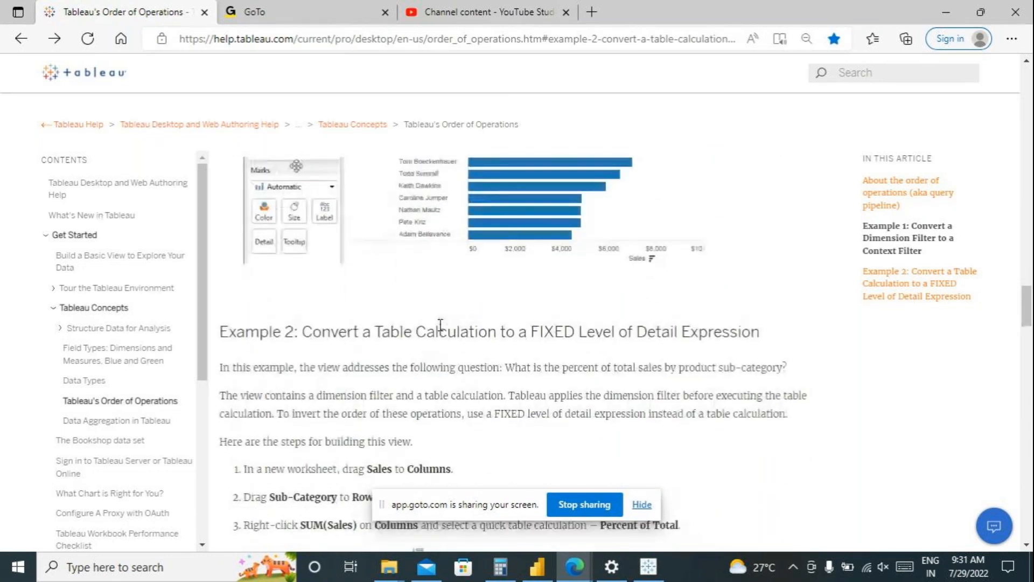
scroll(418, 289, "down", 4)
scroll(418, 289, "up", 5)
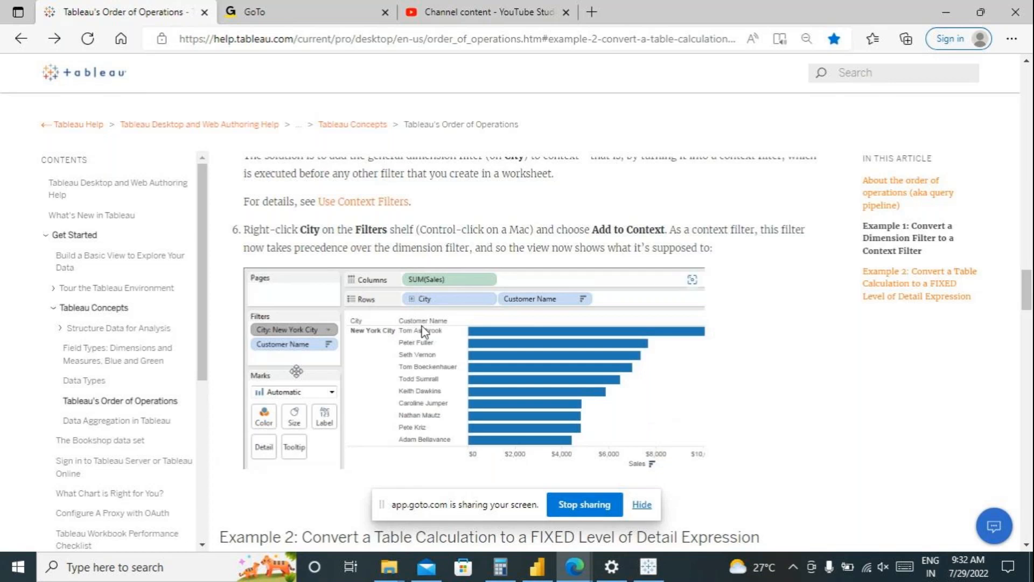
left_click(642, 571)
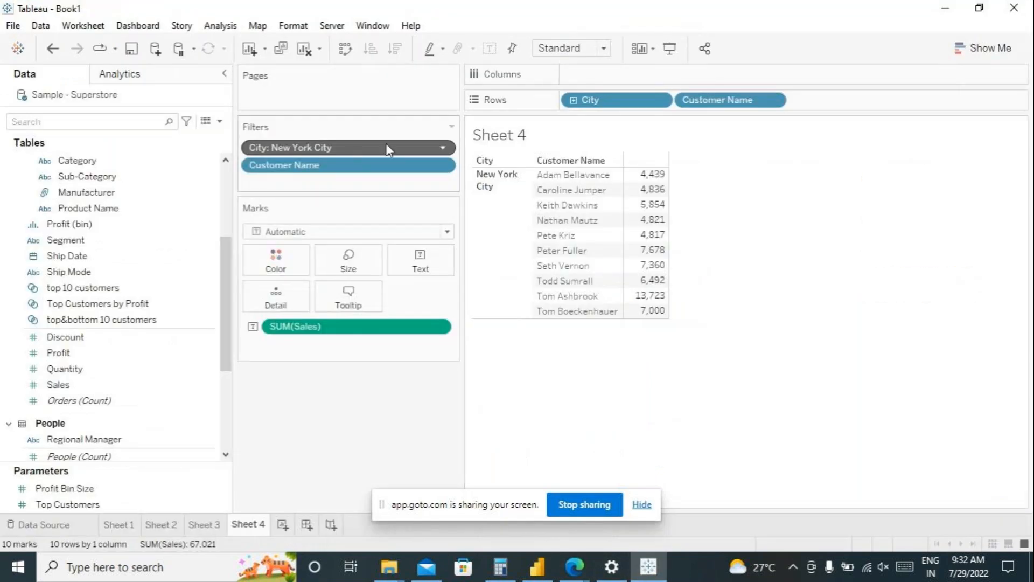
- Show the City filter control on Sheet 4, try all cities, clear the selection and restrict the filter to Aberdeen
left_click(441, 147)
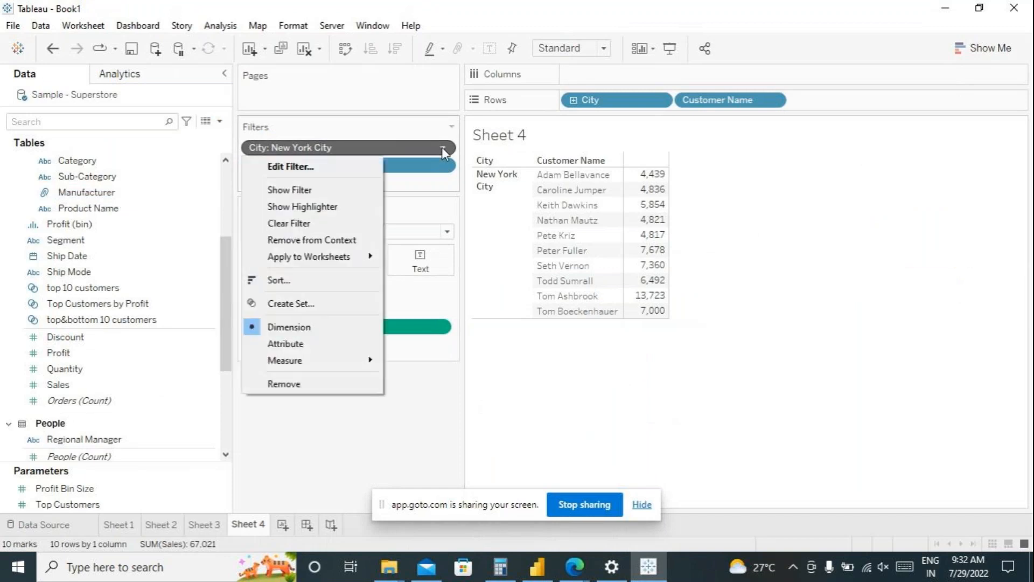
left_click(316, 186)
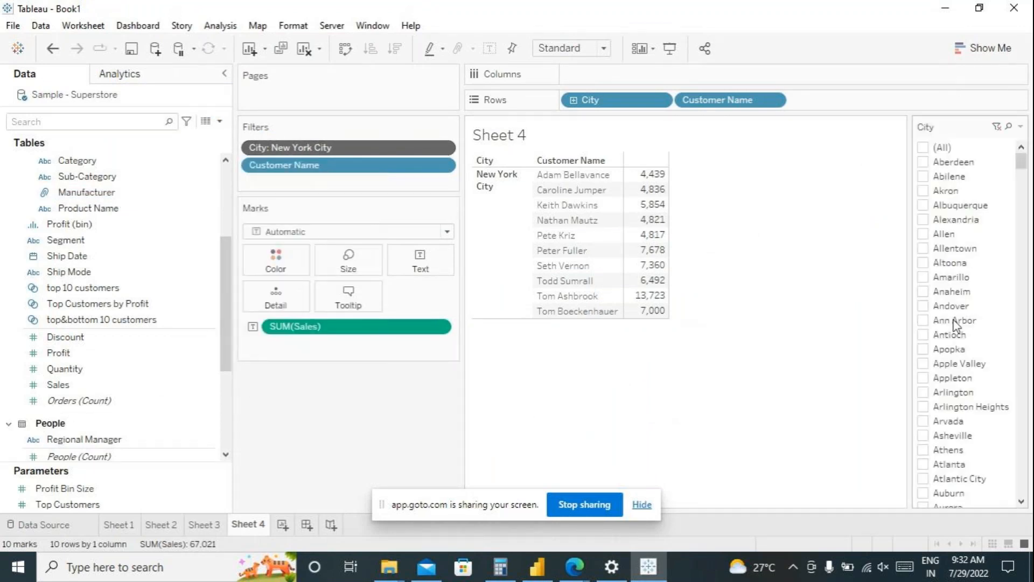
left_click(926, 148)
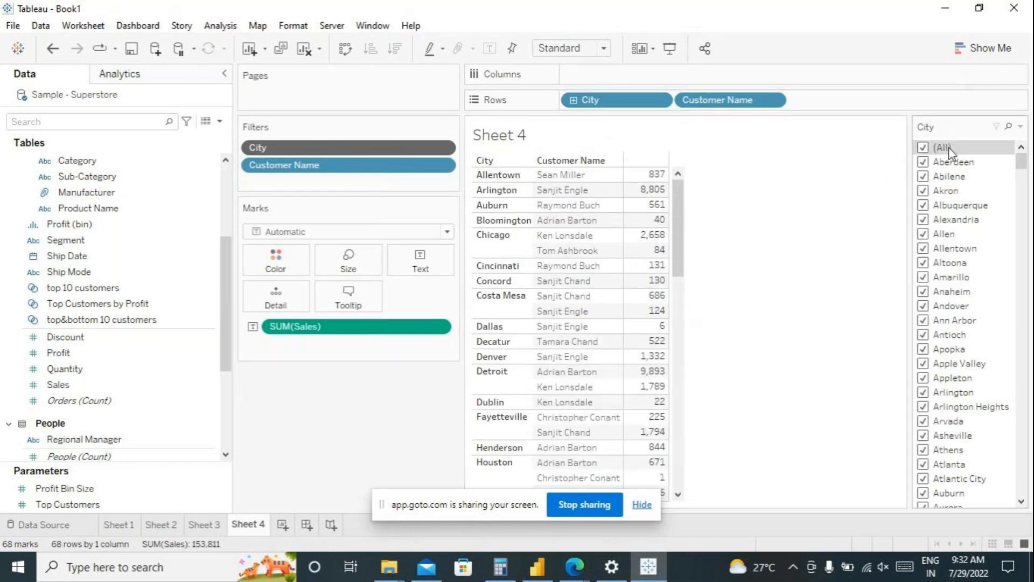
left_click(923, 147)
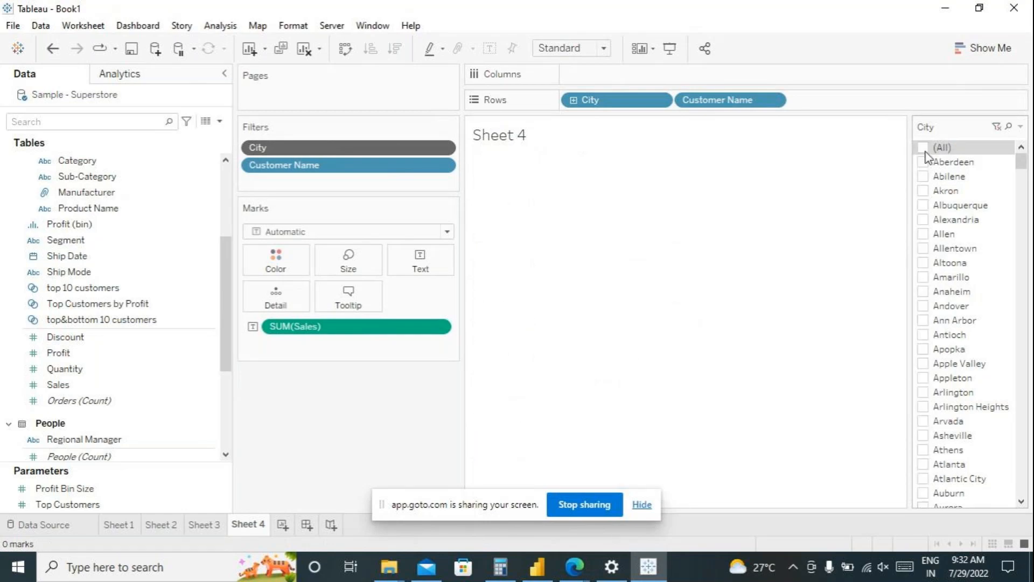
left_click(923, 162)
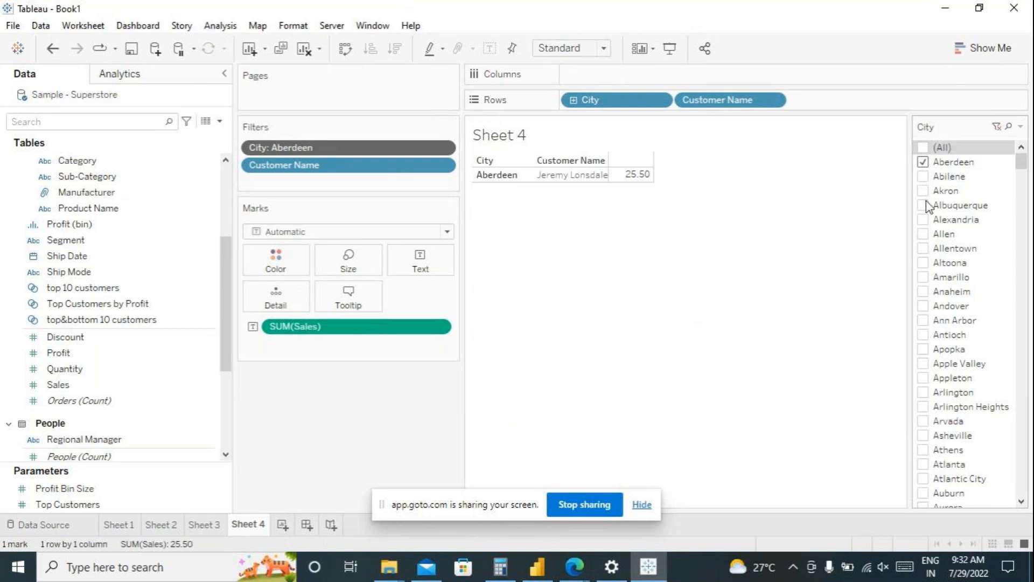
- Remove Sheet 4's City: Aberdeen filter from context so it acts as a regular dimension filter
left_click(443, 149)
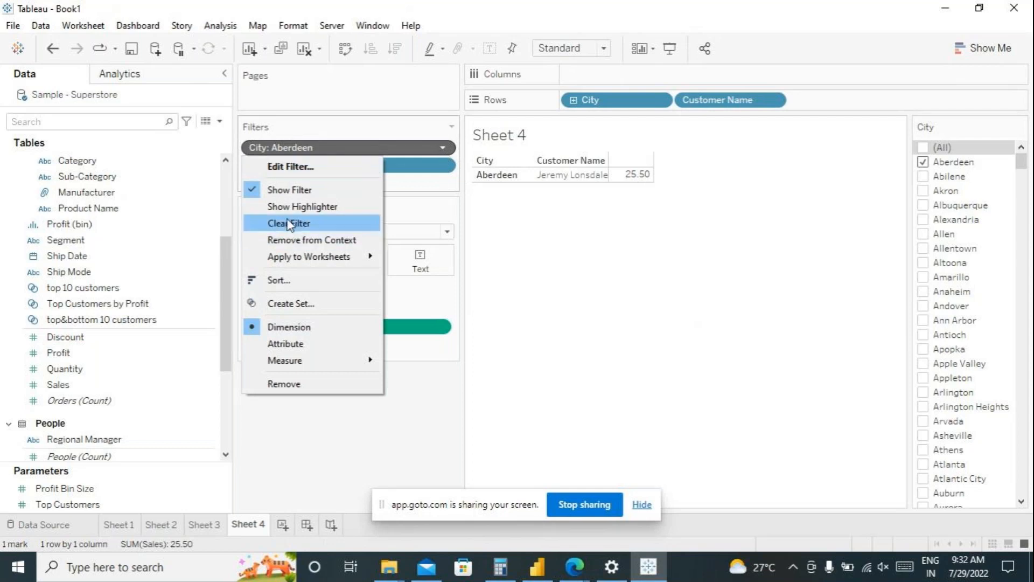
left_click(301, 223)
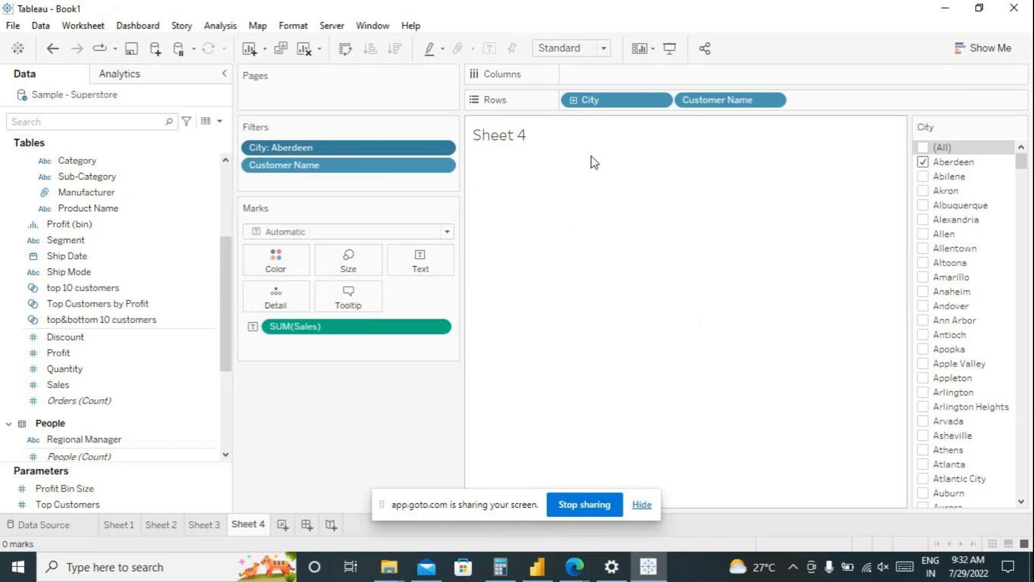
left_click_drag(706, 99, 716, 97)
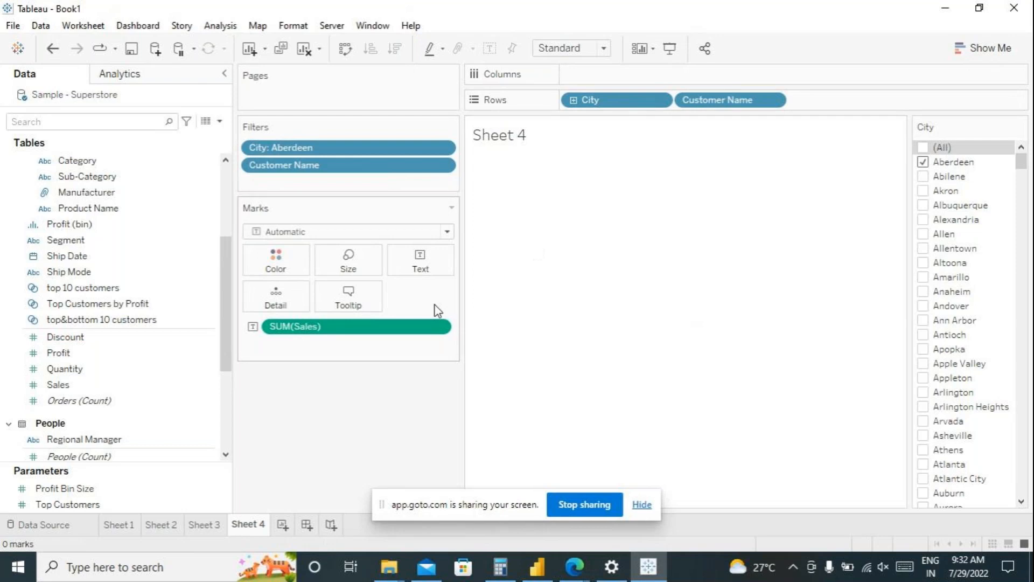
- Create a new worksheet and place City followed by Customer Name on Rows
left_click(282, 525)
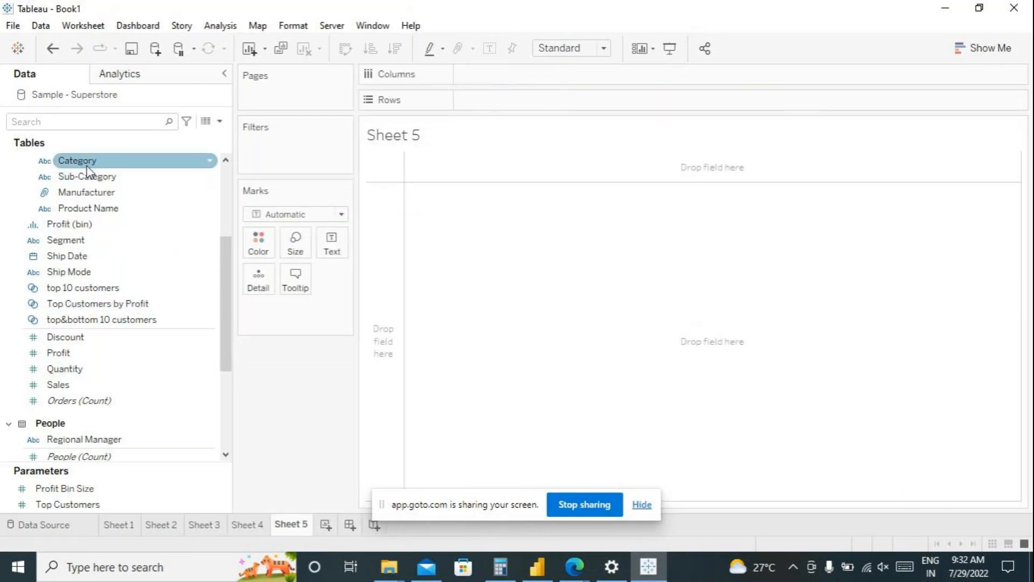
scroll(142, 295, "up", 4)
left_click_drag(92, 193, 539, 98)
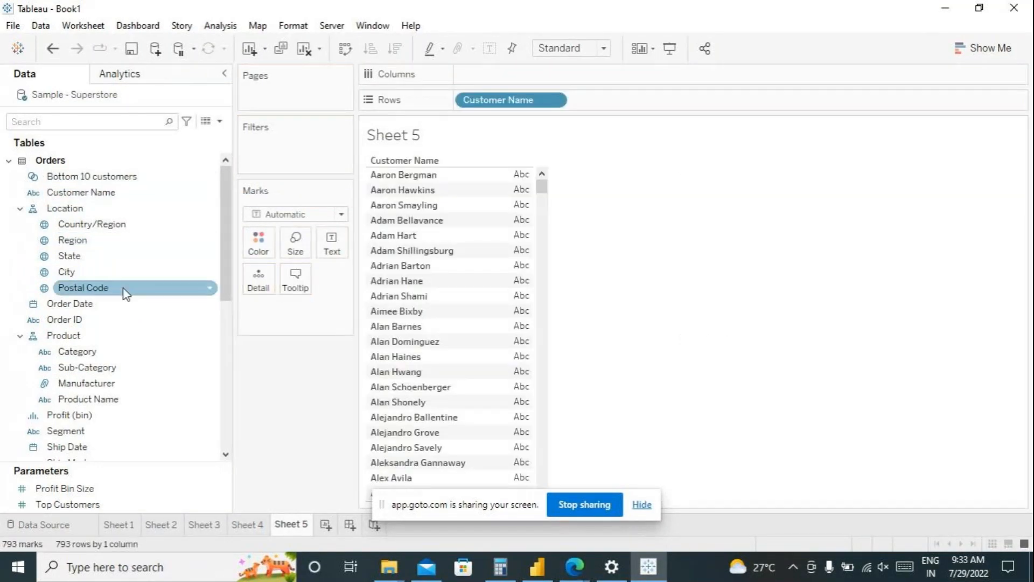
left_click_drag(78, 275, 460, 103)
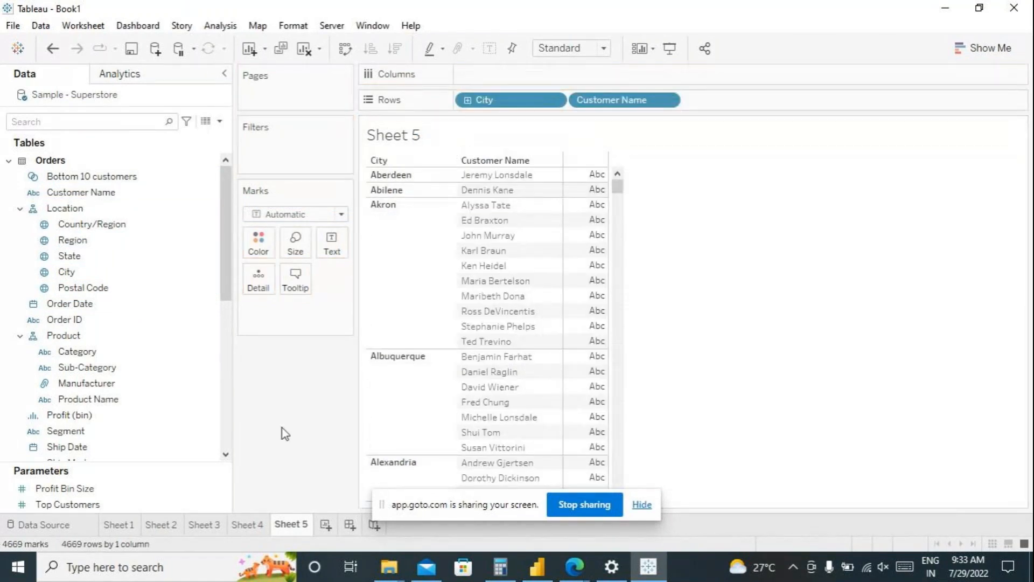
- Add Sales to the Sheet 5 table as summed values for each city and customer
left_click(181, 338)
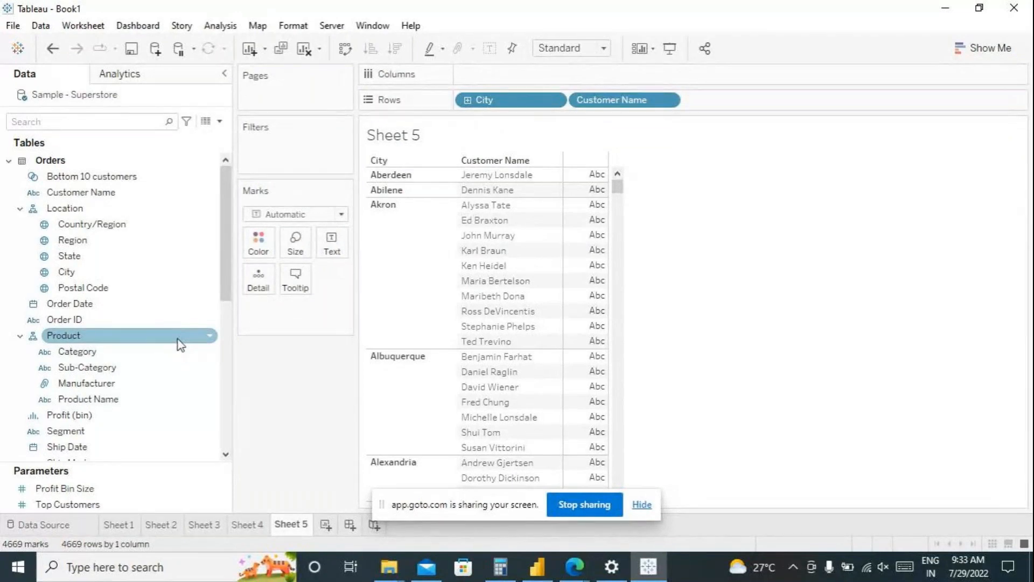
left_click(90, 368)
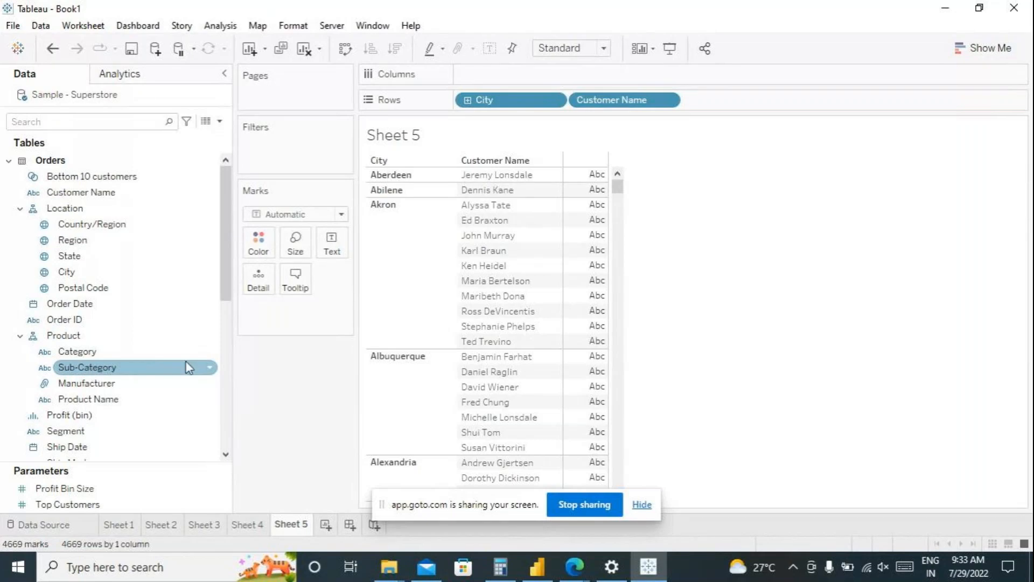
left_click(129, 447)
scroll(130, 437, "down", 2)
left_click(128, 419)
scroll(127, 425, "up", 2)
left_click(128, 433)
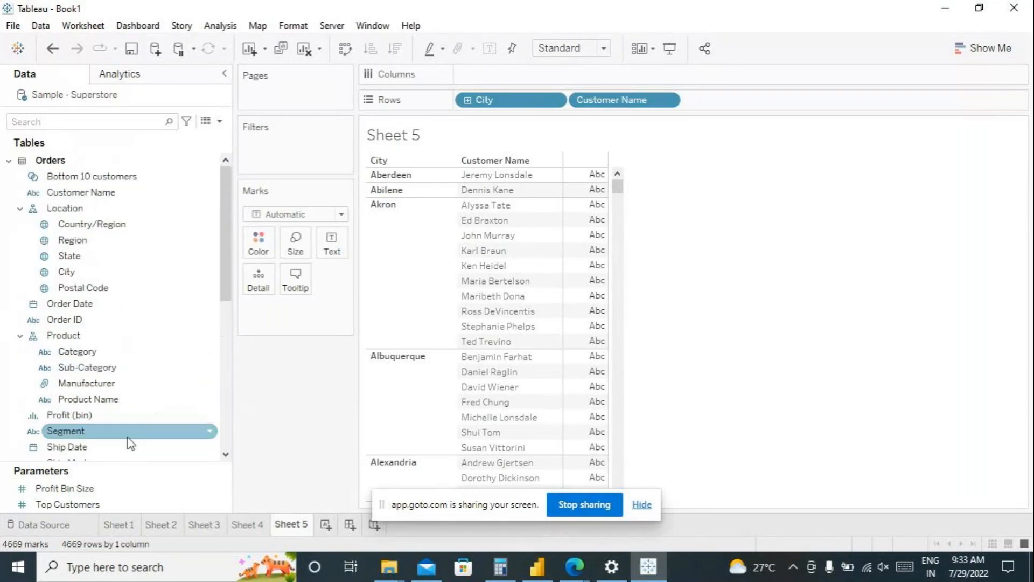
scroll(127, 442, "down", 3)
scroll(102, 415, "down", 1)
left_click(67, 386)
double_click(67, 384)
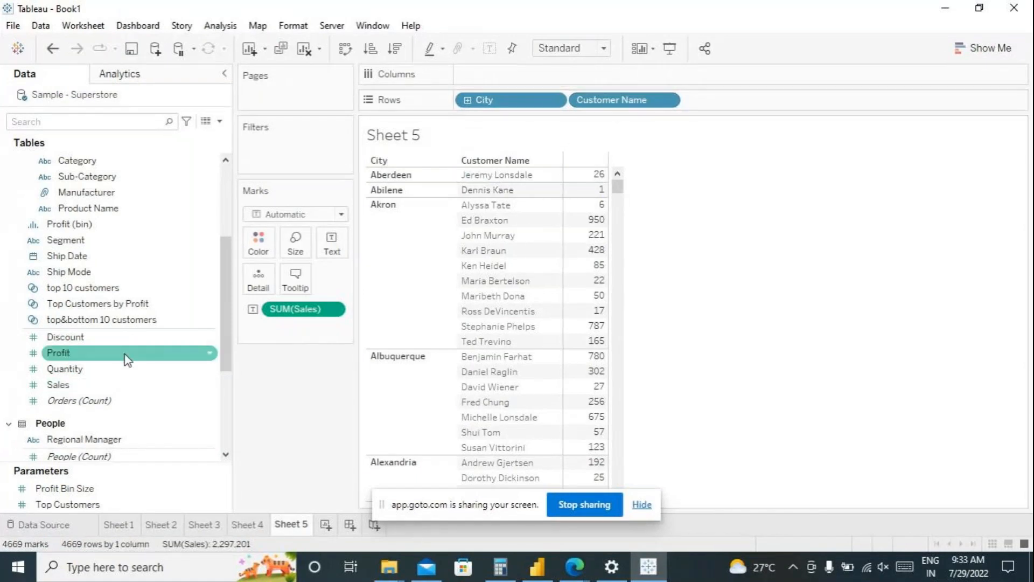
- Show a filter control for the City field on Sheet 5
scroll(167, 269, "up", 4)
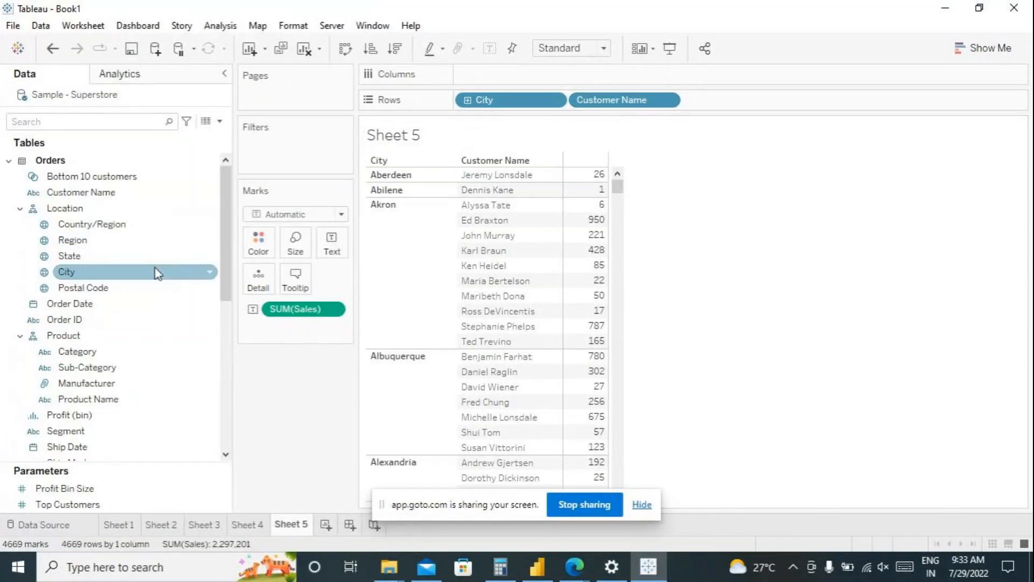
left_click(210, 272)
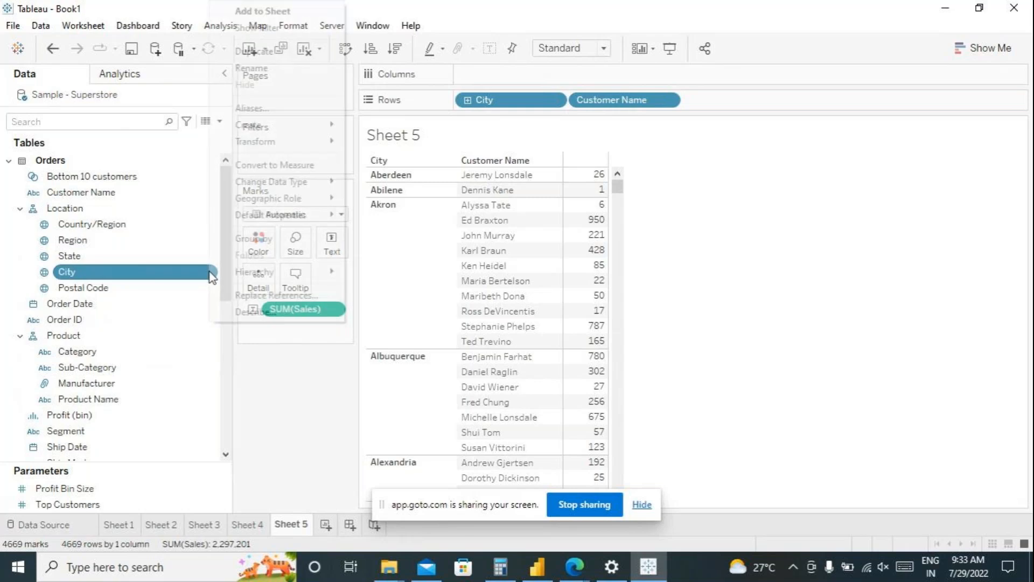
left_click(291, 29)
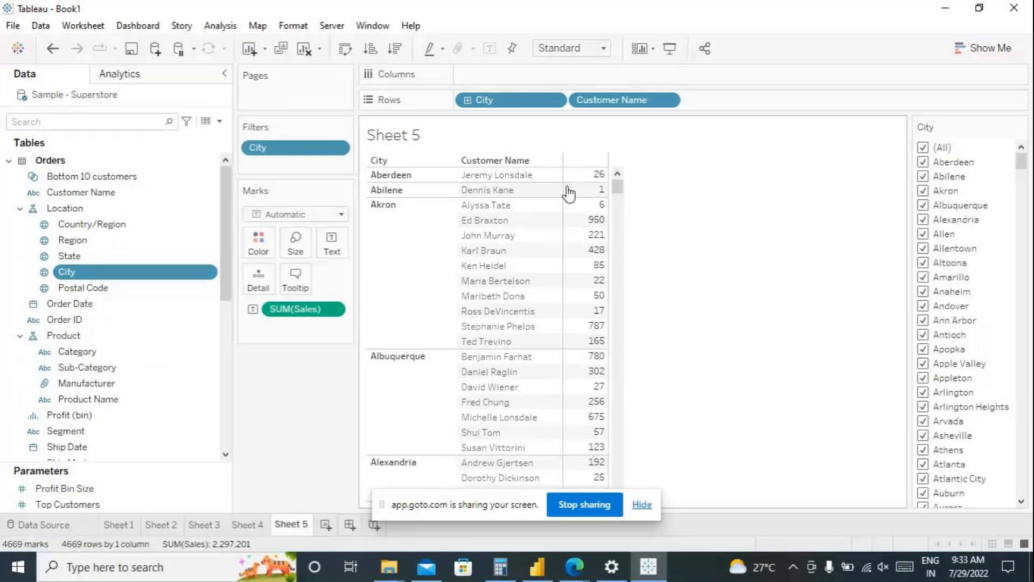
- Filter Customer Name on Sheet 5 to the top 10 by sum of Sales
left_click(666, 100)
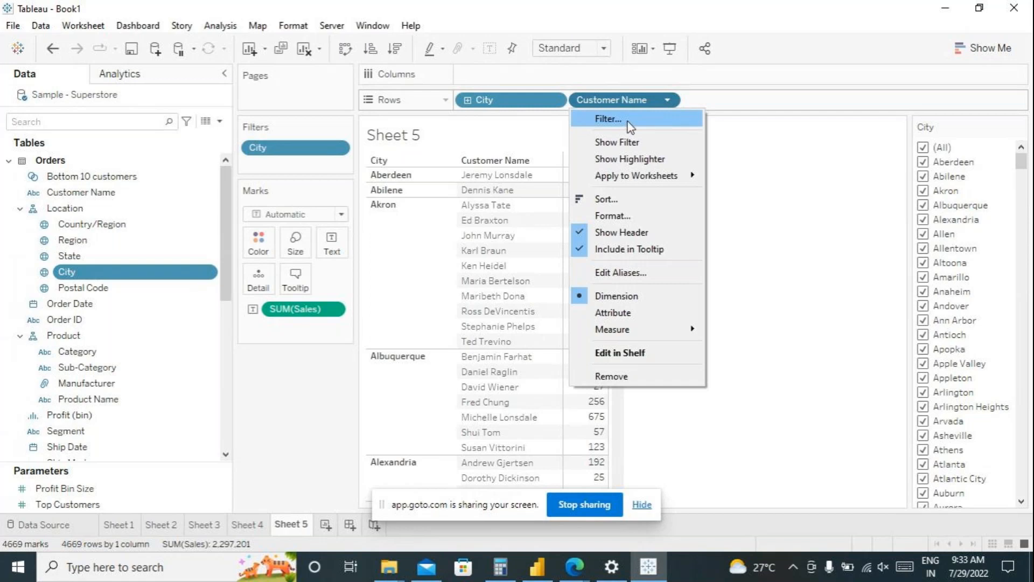
left_click(628, 120)
left_click(517, 99)
left_click(368, 138)
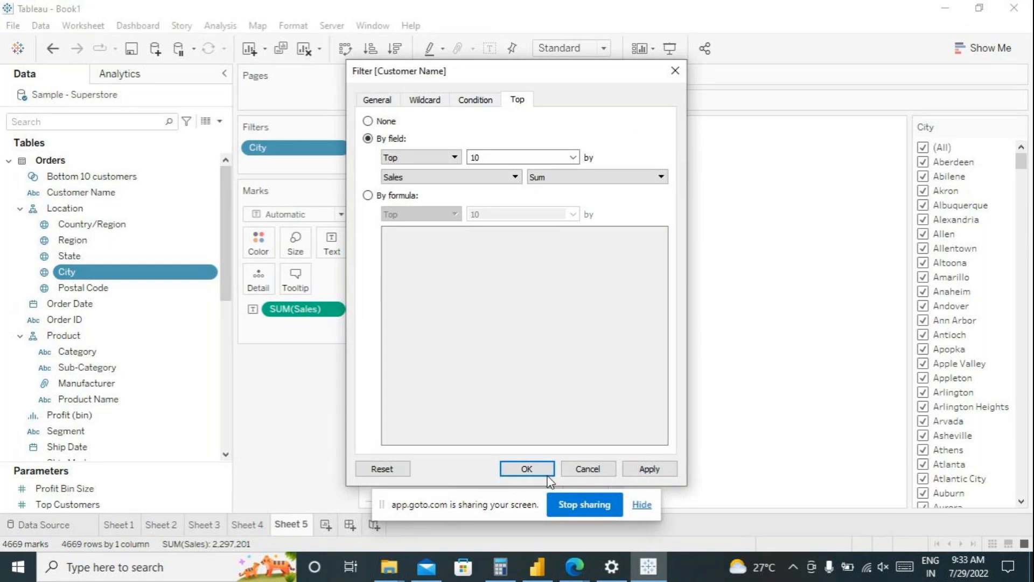
left_click(528, 468)
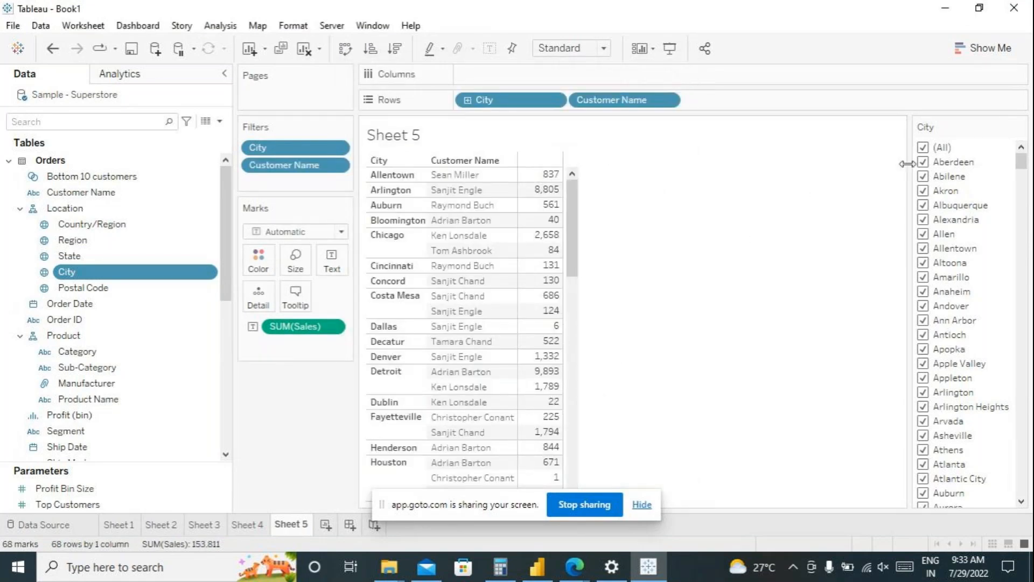
- Clear all cities in Sheet 5's City filter, then select Akron, Albuquerque, Alexandria, Allen, Allentown, Altoona, Amarillo and Andover
left_click(923, 147)
left_click(924, 191)
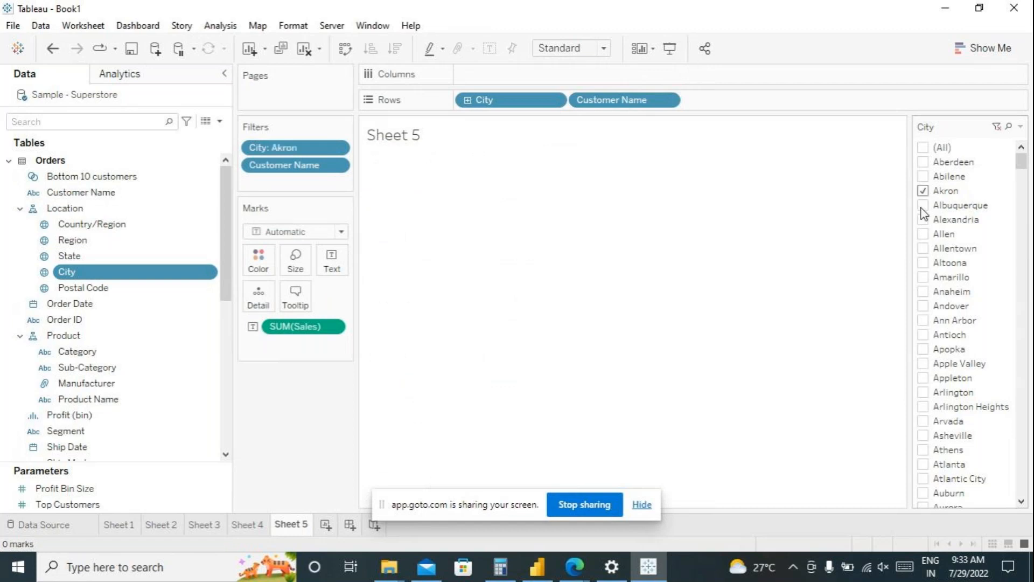
left_click(922, 205)
left_click(923, 220)
left_click(923, 234)
left_click(923, 248)
left_click(927, 263)
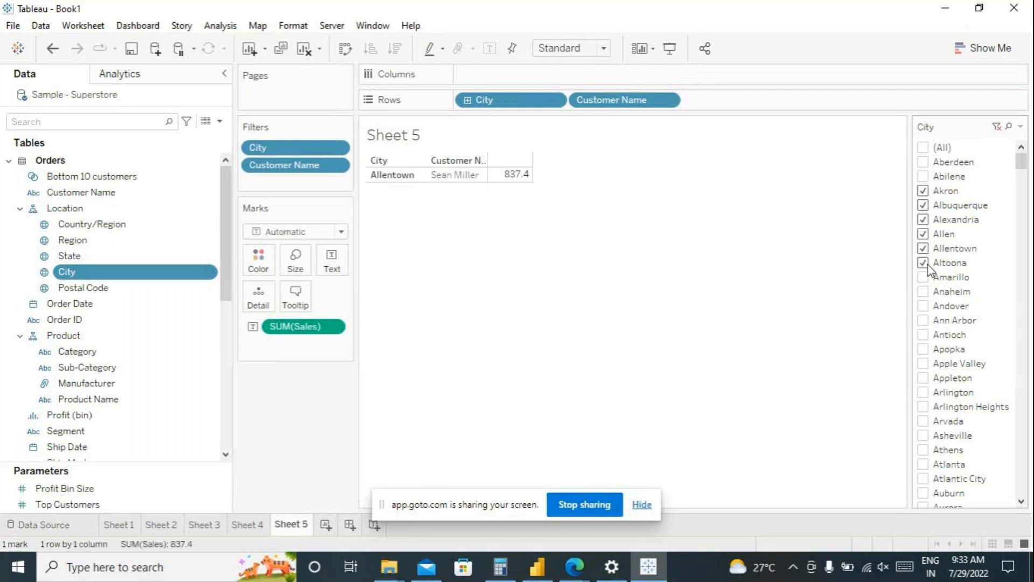
left_click(927, 278)
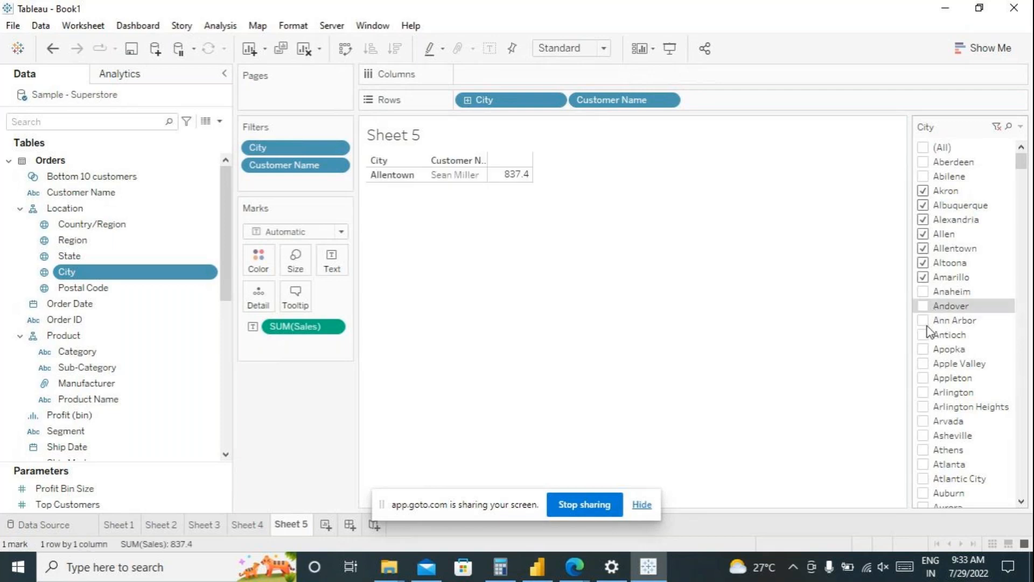
left_click(927, 305)
left_click(924, 292)
left_click(924, 278)
left_click(924, 279)
left_click(933, 292)
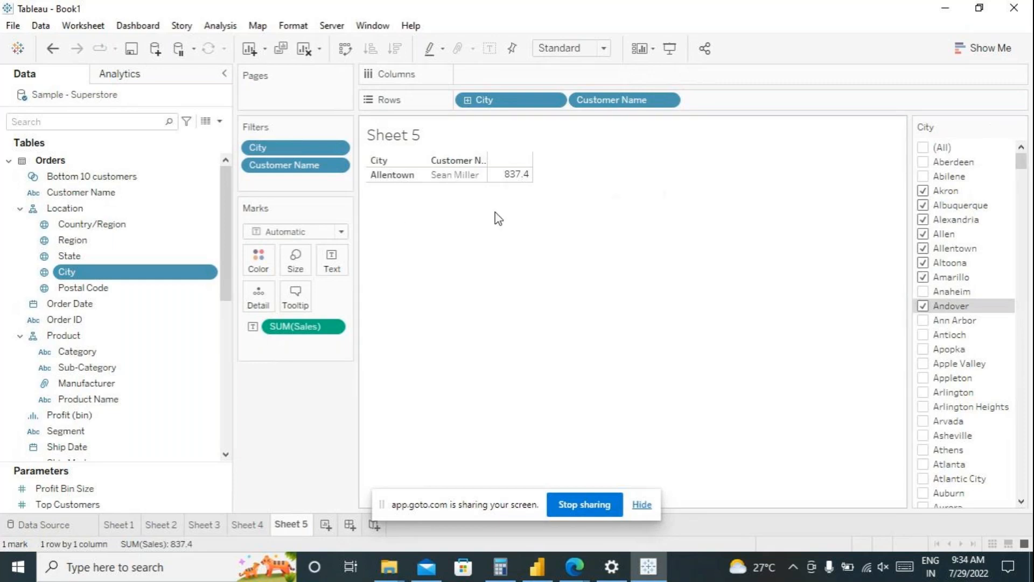
- Deselect Andover, Amarillo, Altoona, Allentown, Allen, Alexandria and Albuquerque, leaving only Akron in the City filter
left_click(924, 307)
left_click(924, 277)
left_click(924, 263)
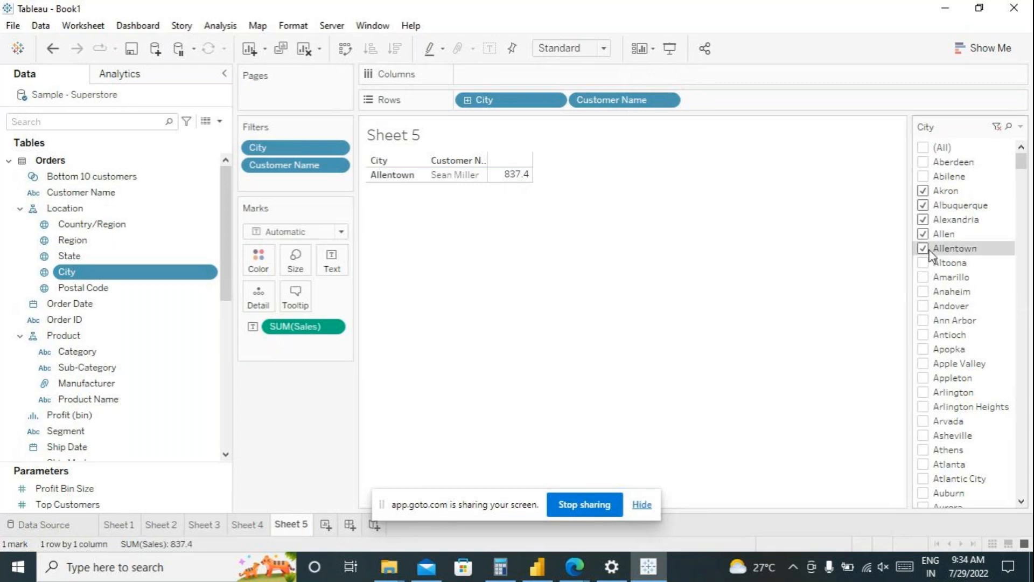
left_click(924, 234)
left_click(924, 220)
left_click(923, 206)
left_click(924, 250)
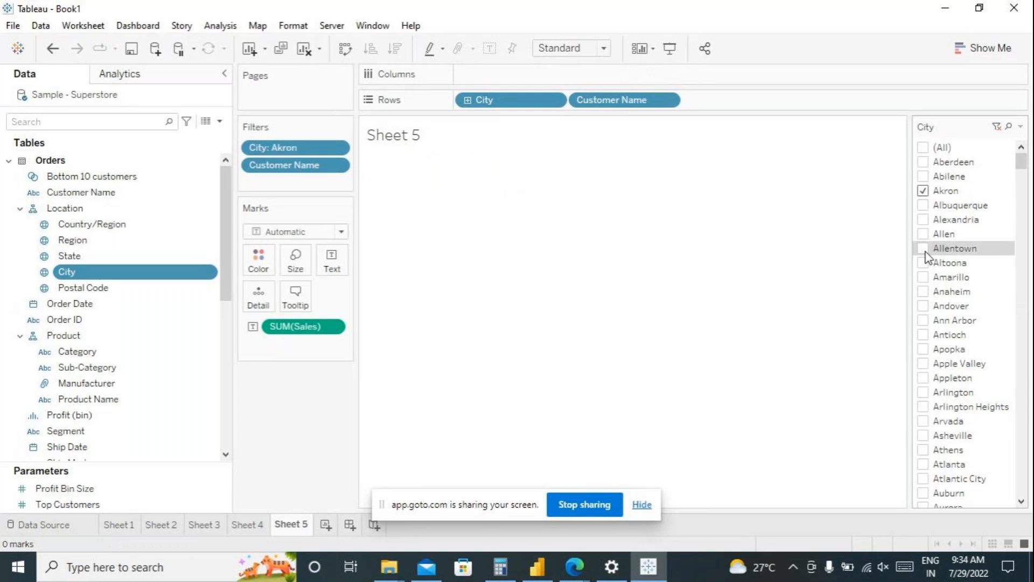
- Try Albuquerque and Alexandria in place of Akron in the City filter, then clear both cities
left_click(923, 206)
left_click(923, 192)
left_click(923, 220)
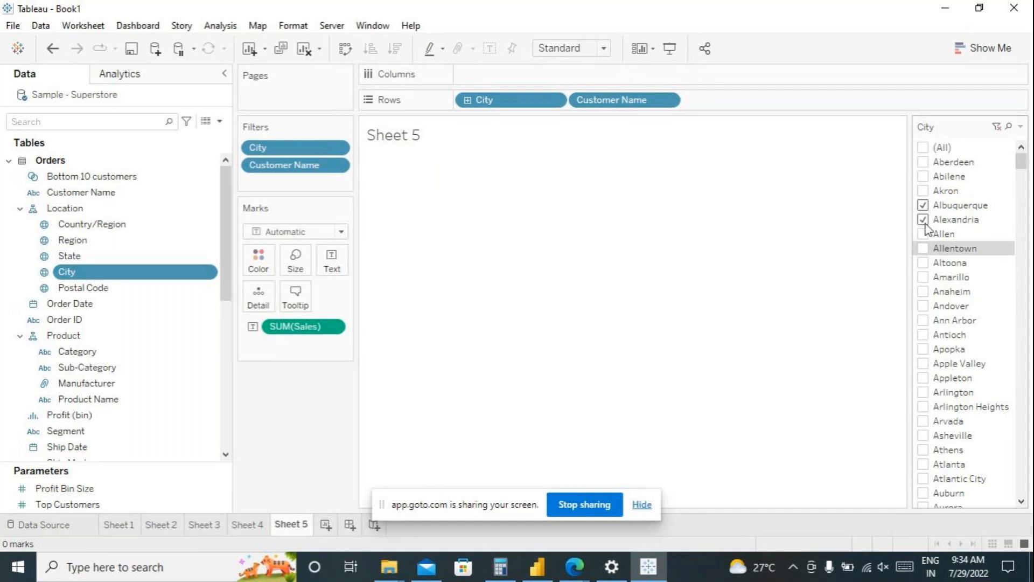
left_click(923, 206)
left_click(923, 220)
- Select New York City as the only city in Sheet 5's City filter
scroll(942, 289, "down", 6)
scroll(941, 290, "down", 20)
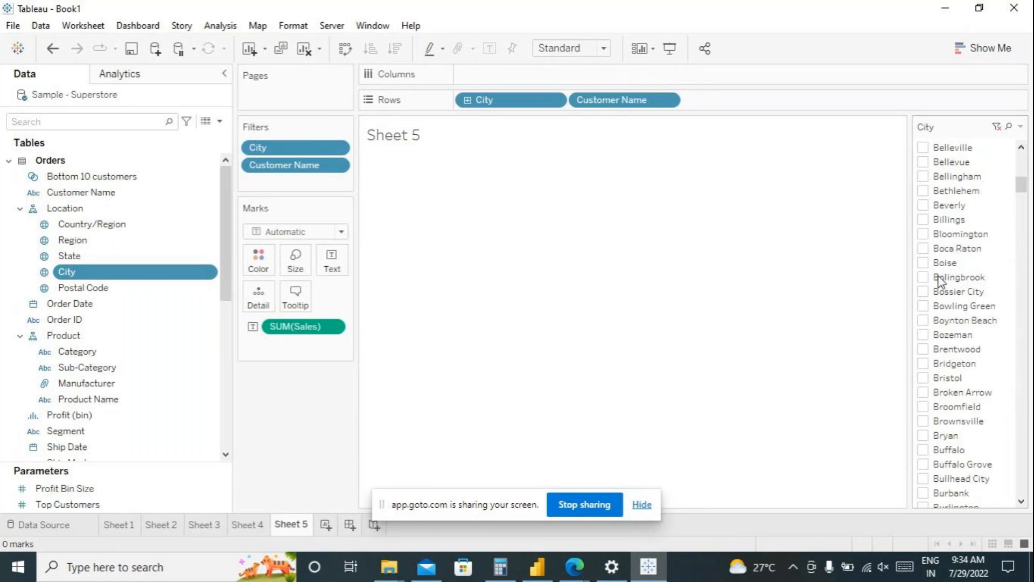
scroll(938, 275, "down", 13)
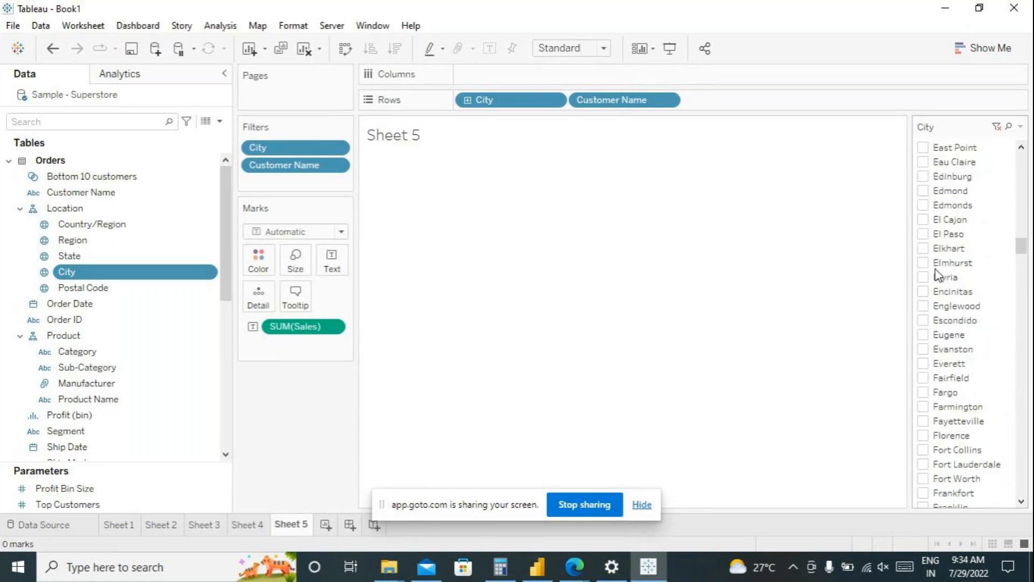
scroll(938, 276, "down", 10)
scroll(938, 276, "down", 10)
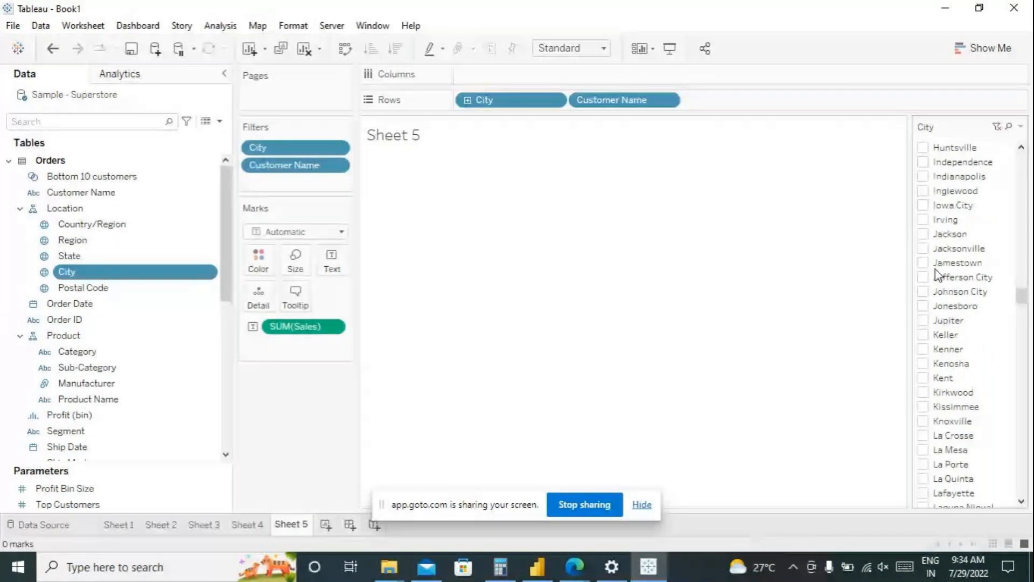
scroll(938, 275, "down", 15)
scroll(938, 276, "down", 13)
scroll(935, 275, "down", 6)
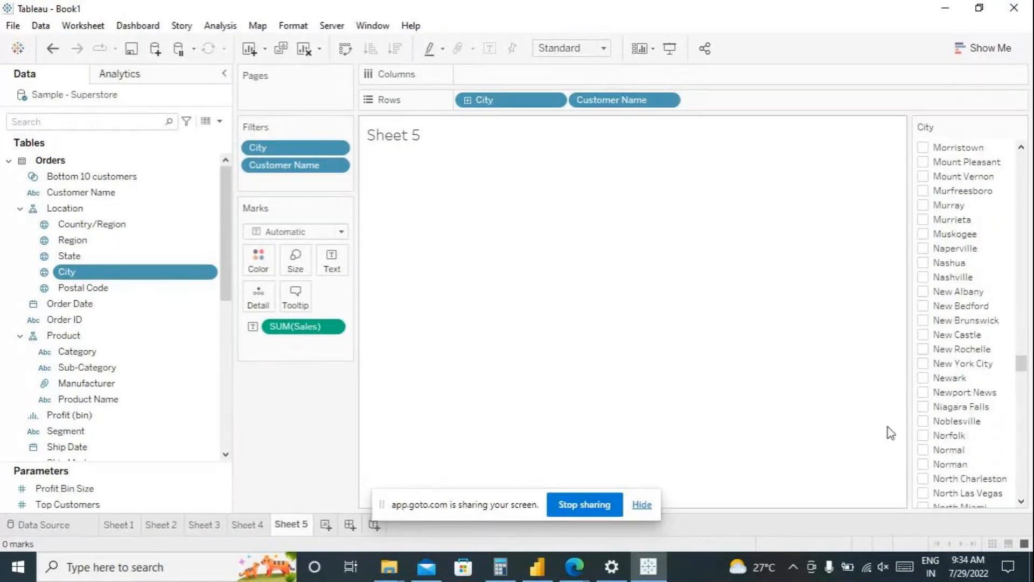
left_click(924, 365)
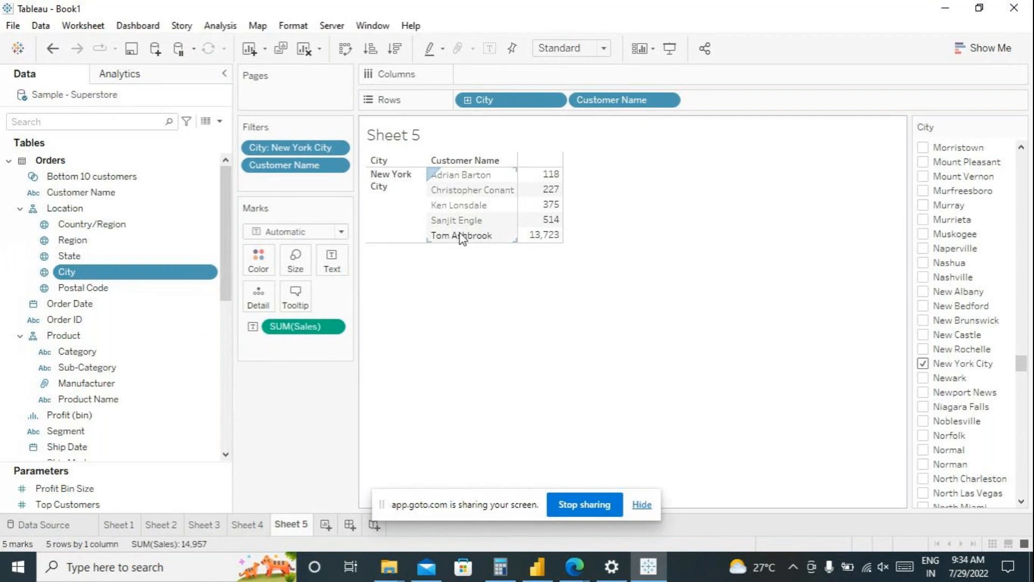
mouse_move(535, 239)
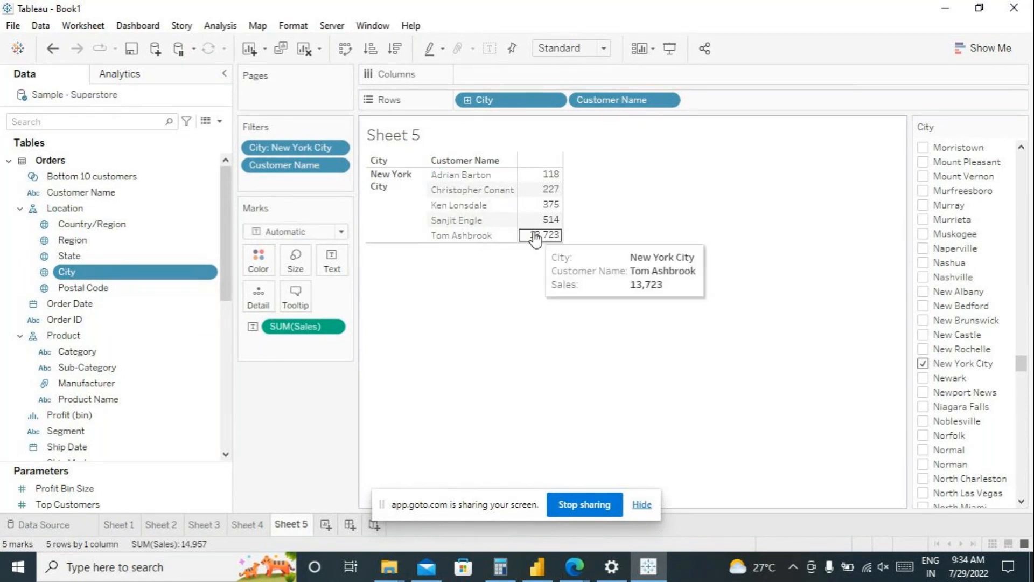
- Add Sheet 5's City filter, set to New York City, to the context
left_click(335, 147)
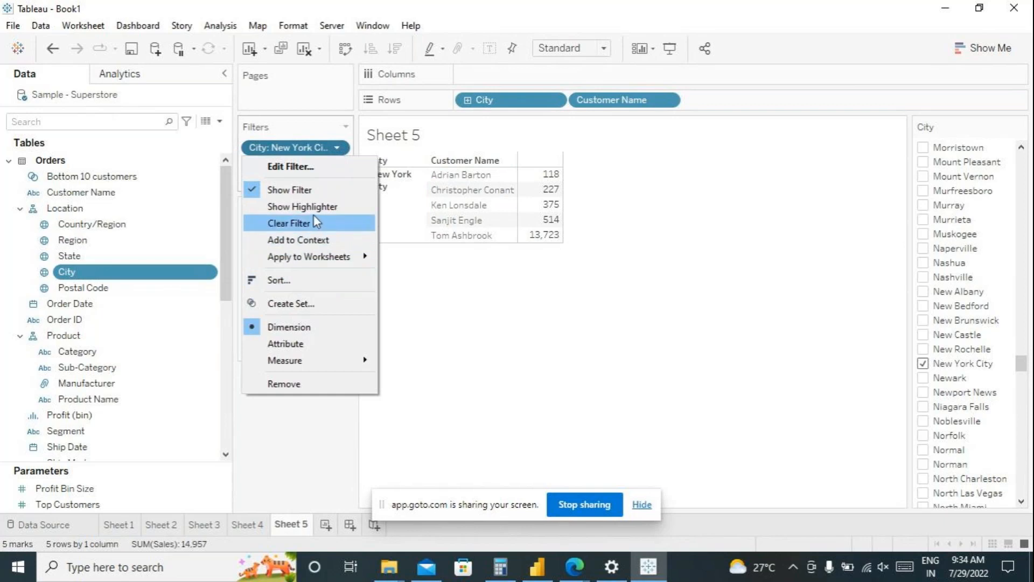
left_click(305, 240)
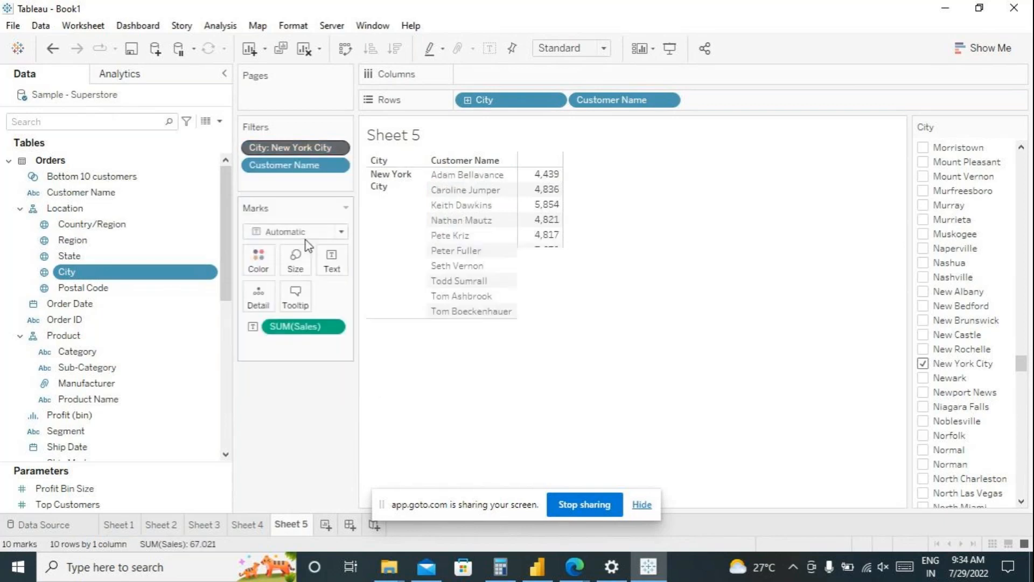
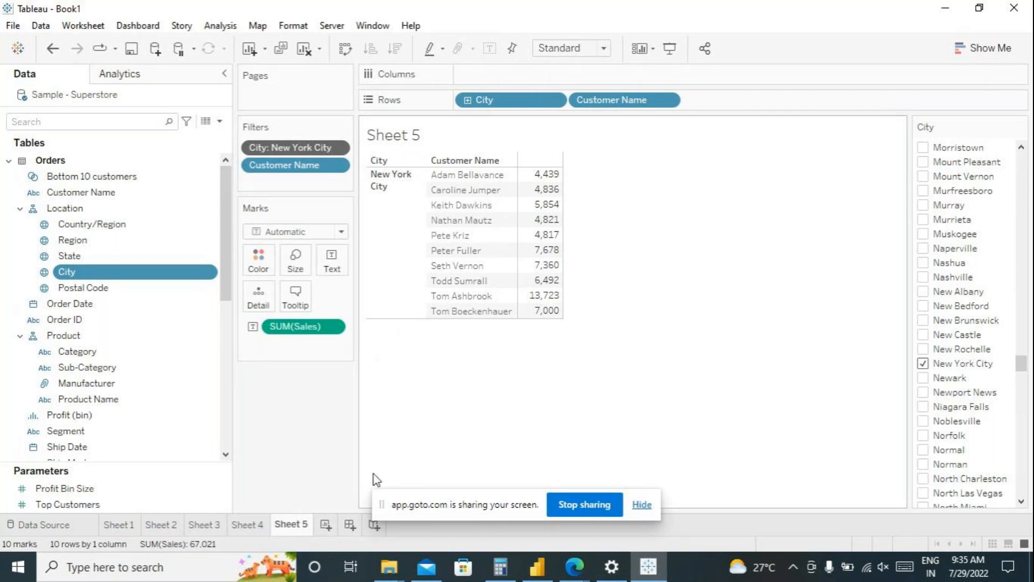
- Review Example 2 on the Tableau's Order of Operations help page in the browser, and return to Tableau
mouse_move(567, 575)
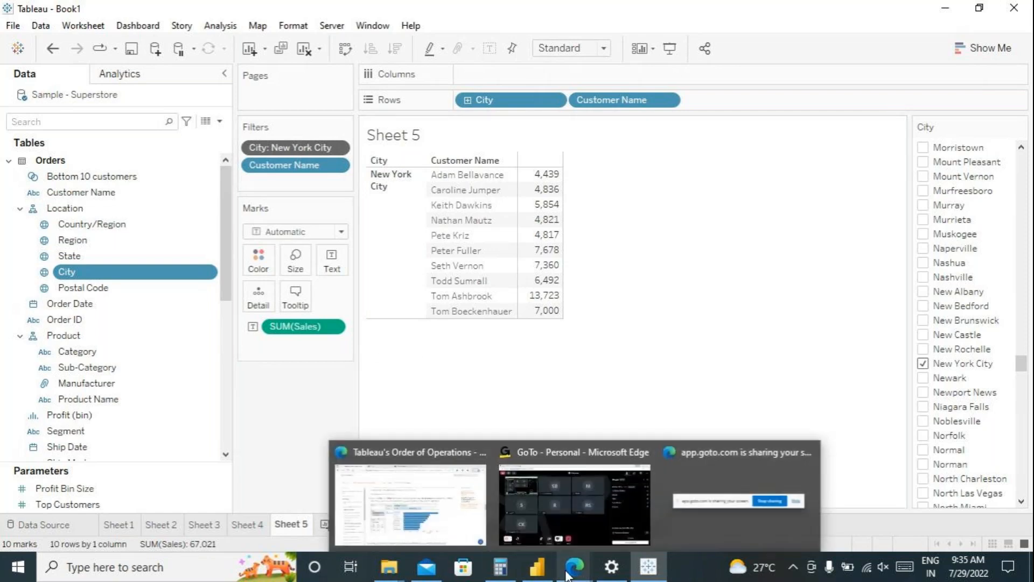
left_click(427, 509)
scroll(565, 387, "down", 10)
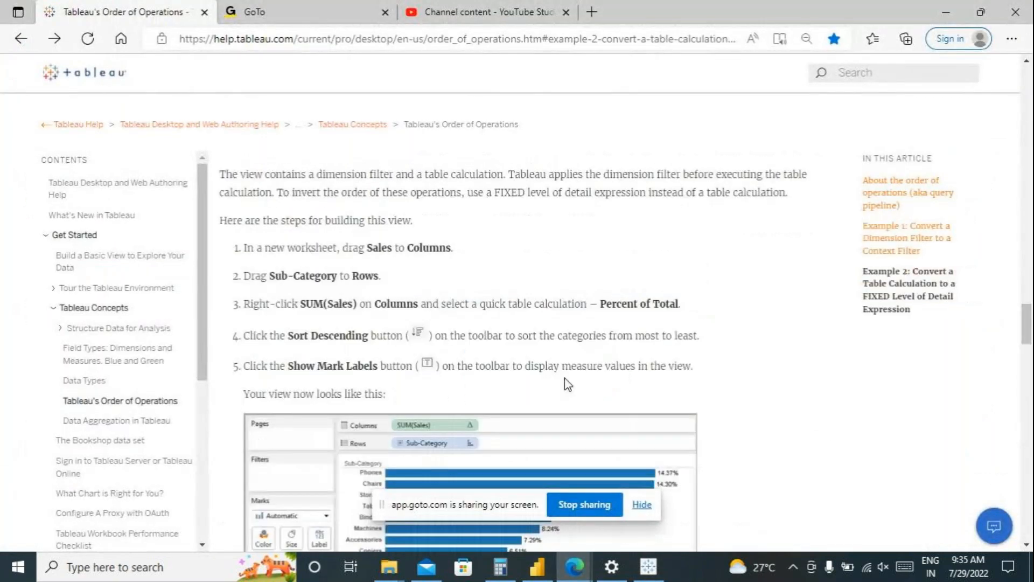
scroll(560, 382, "down", 20)
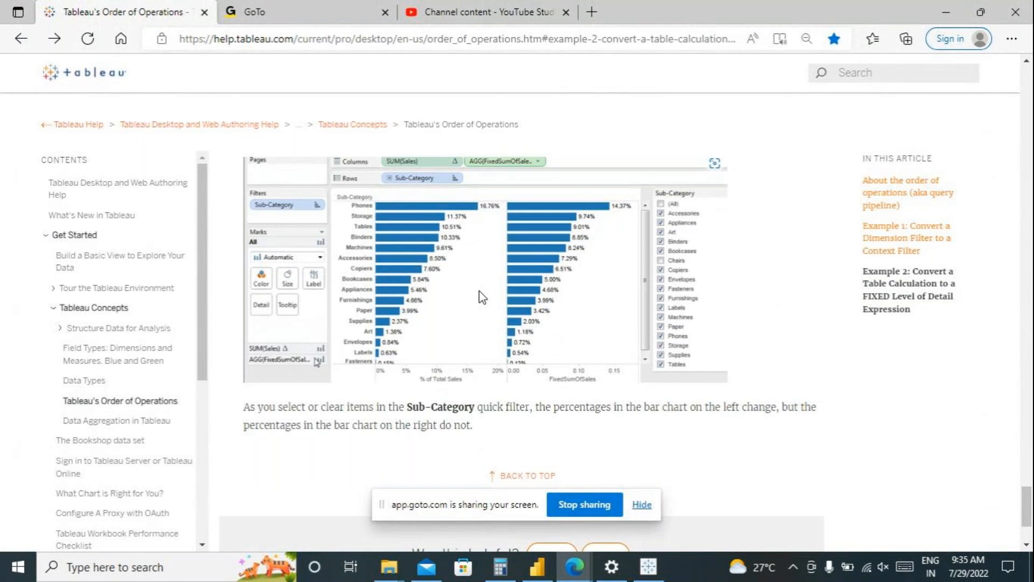
left_click(648, 566)
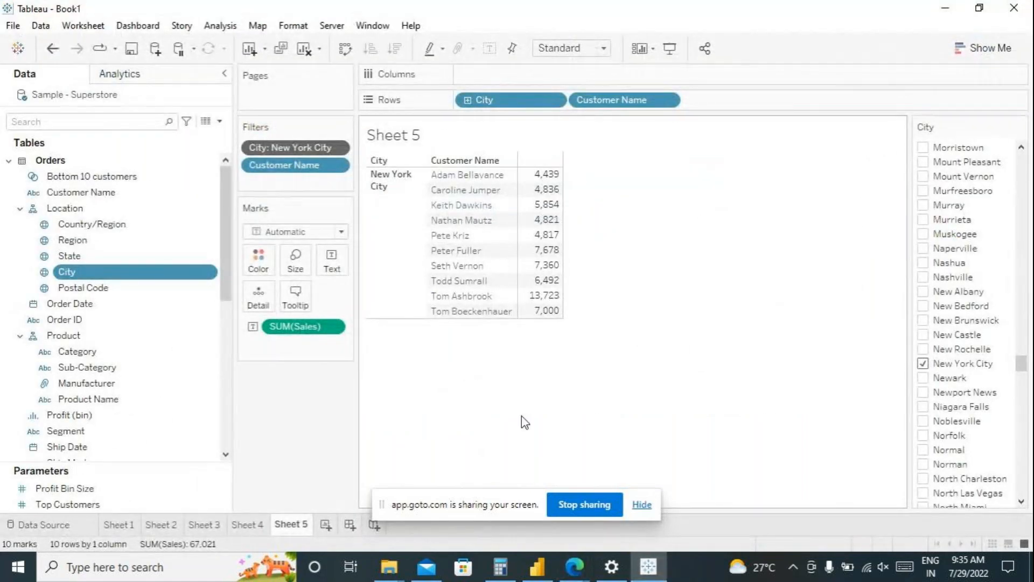
left_click(419, 492)
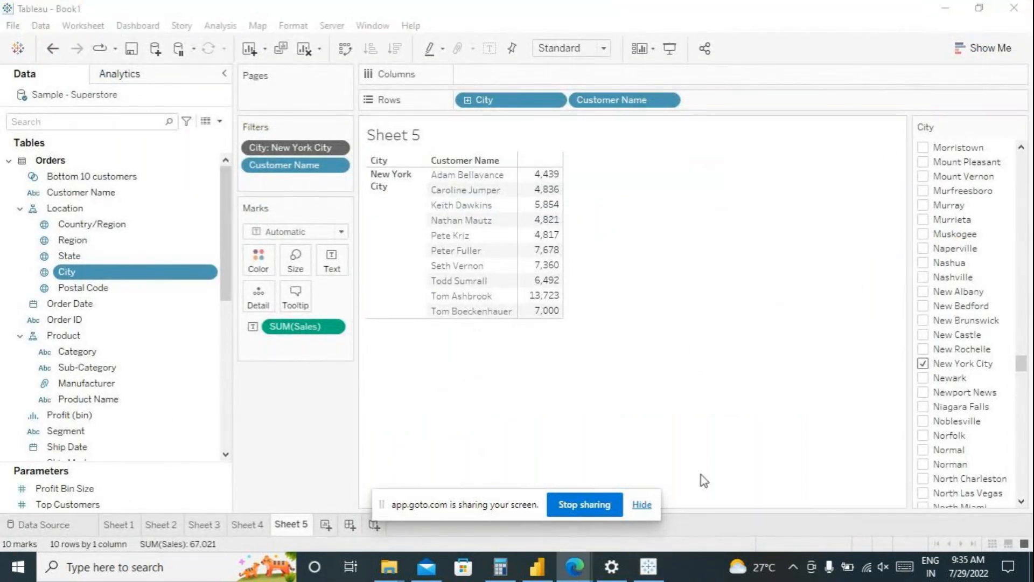
- Create a new worksheet with Sub-Category on Rows and Sales on Columns as a bar chart
left_click(327, 526)
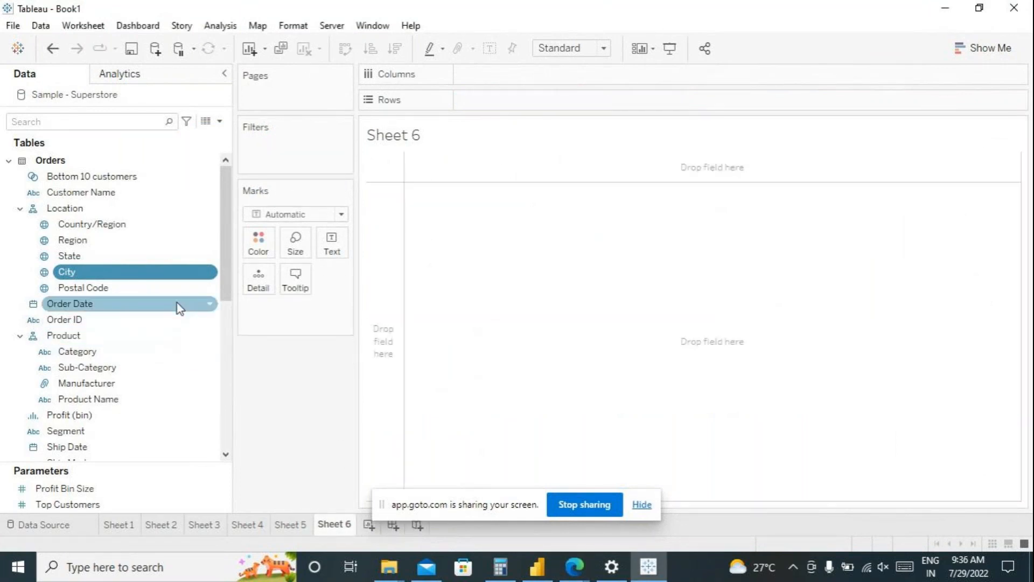
left_click_drag(222, 225, 229, 265)
left_click_drag(224, 342, 228, 277)
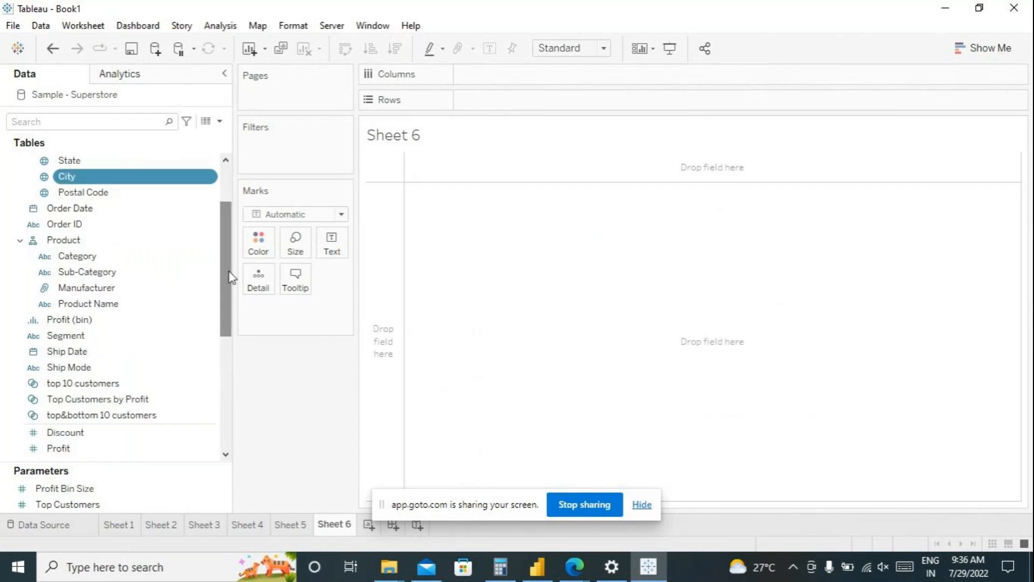
double_click(87, 272)
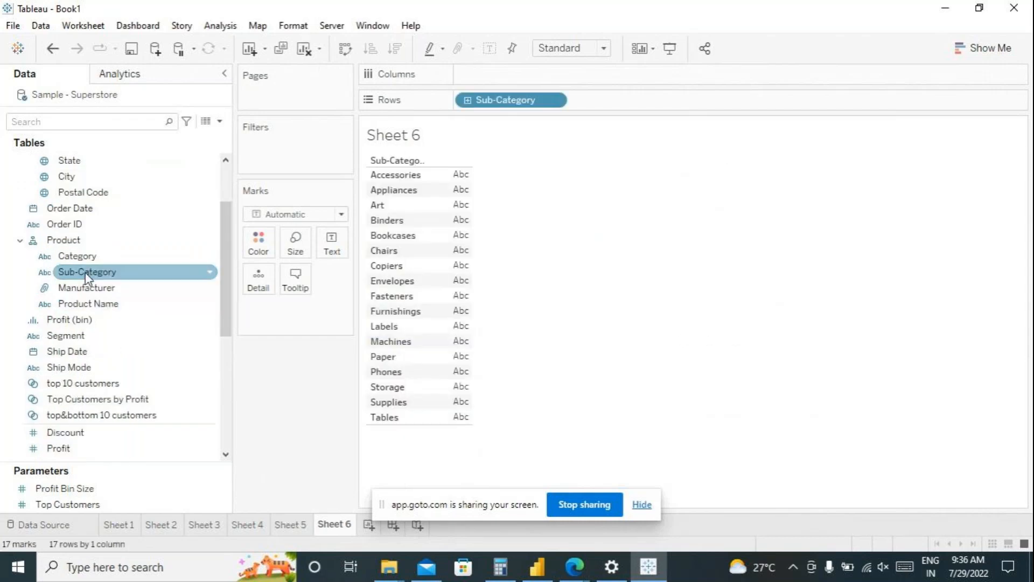
left_click_drag(224, 289, 224, 342)
left_click(74, 358)
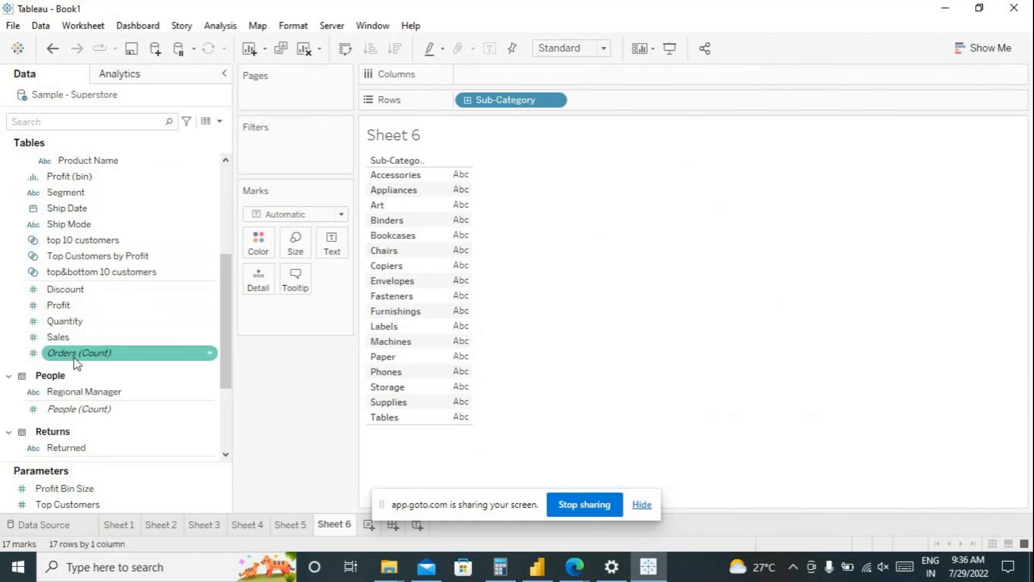
double_click(67, 337)
left_click_drag(331, 312, 558, 82)
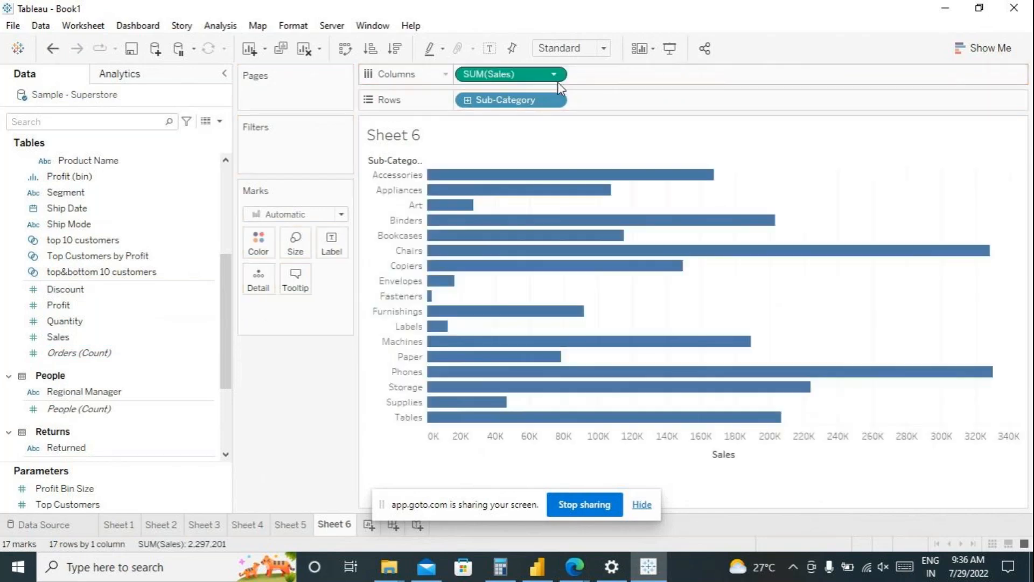
- Sort the sub-category bars in descending order of sales and show their mark labels
left_click(395, 48)
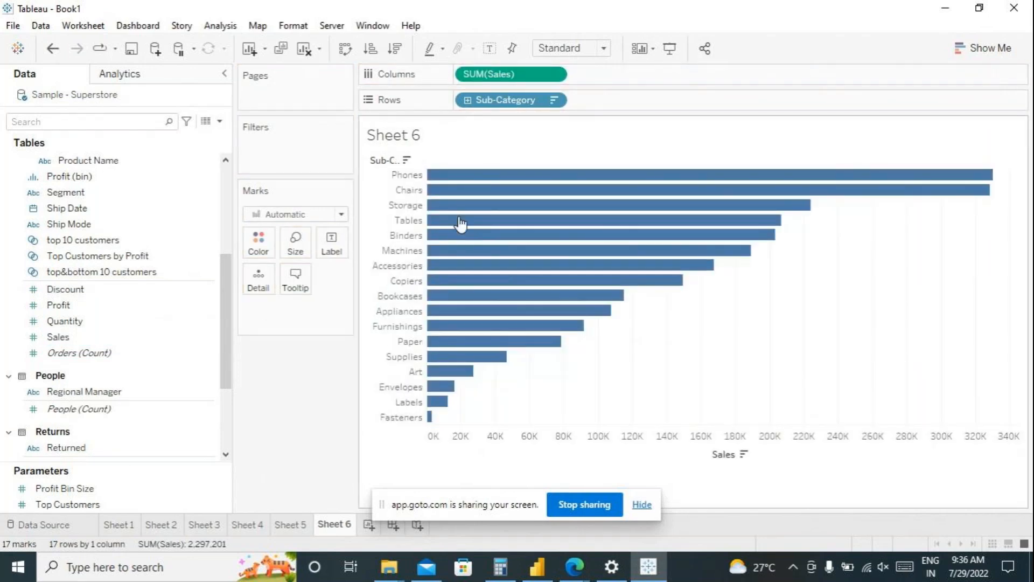
left_click(489, 49)
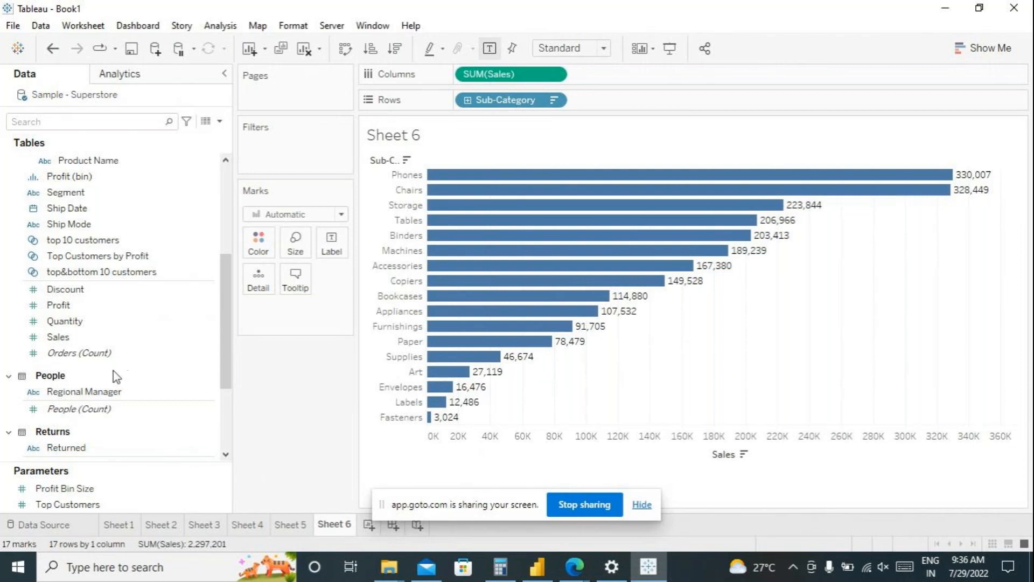
- Duplicate the Sales measure in the Orders table
left_click(126, 354)
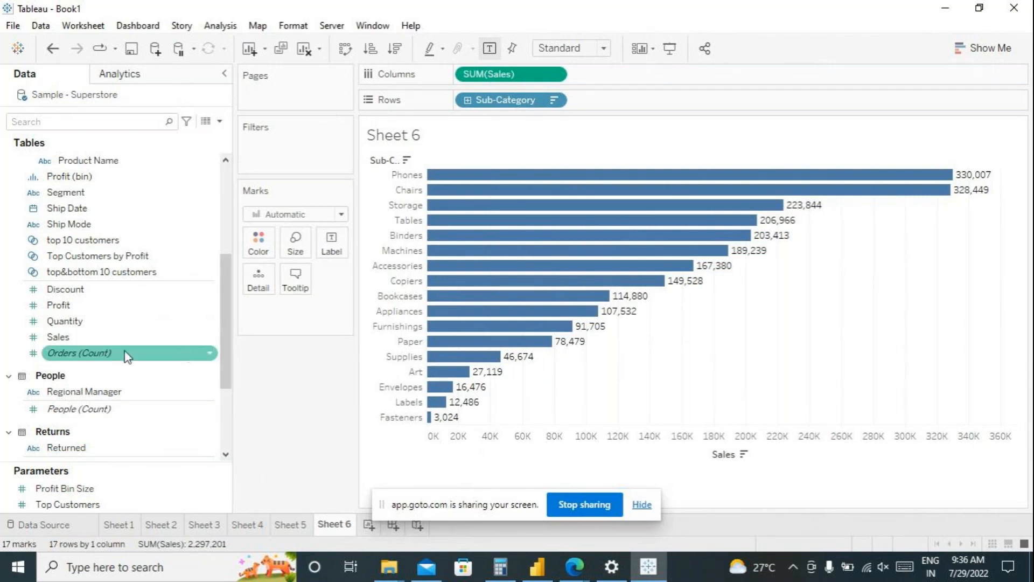
left_click(65, 338)
right_click(66, 338)
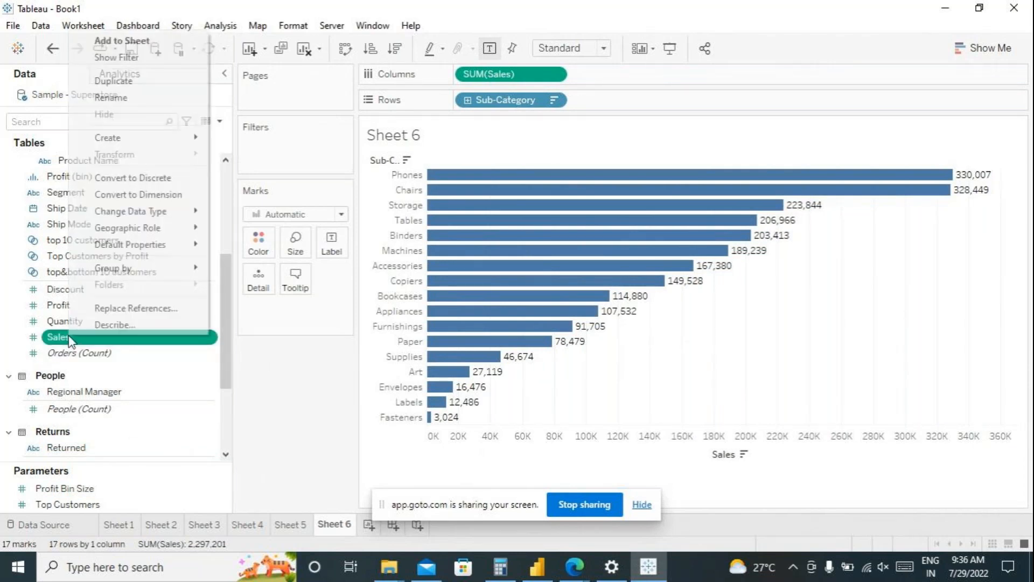
left_click(157, 82)
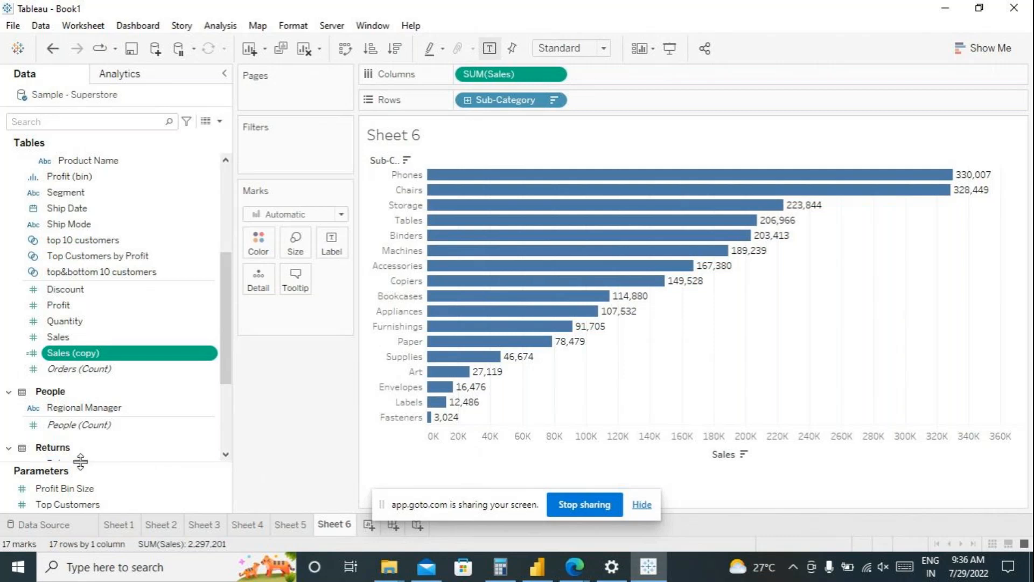
- Add the copied Sales measure to Columns beside SUM(Sales) and convert the view to a text table
left_click_drag(63, 353, 684, 71)
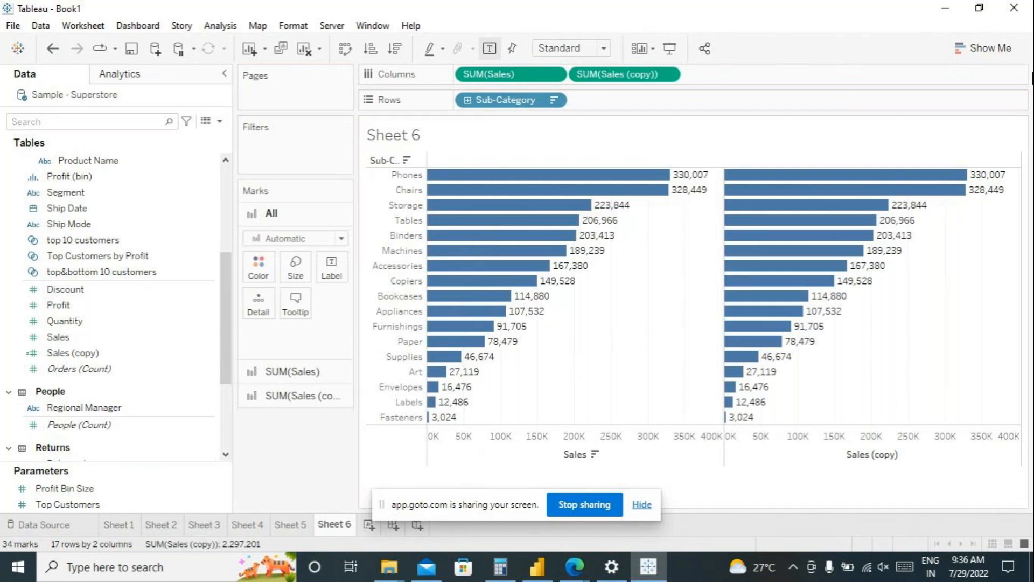
left_click(984, 48)
left_click(907, 94)
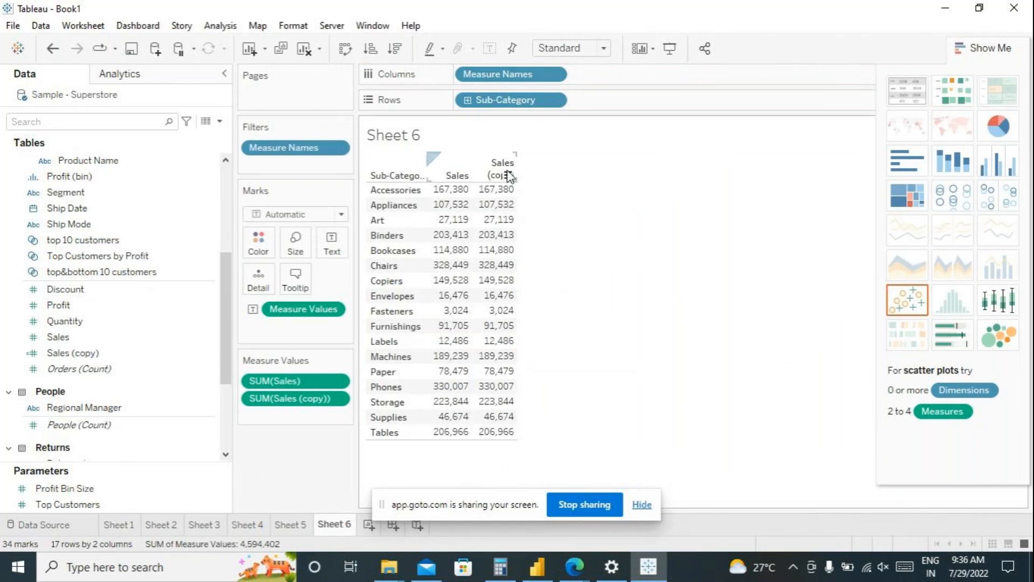
- Rename the Sales (copy) field as "sales running totals" and close the Show Me chart choices
left_click(108, 370)
left_click(106, 354)
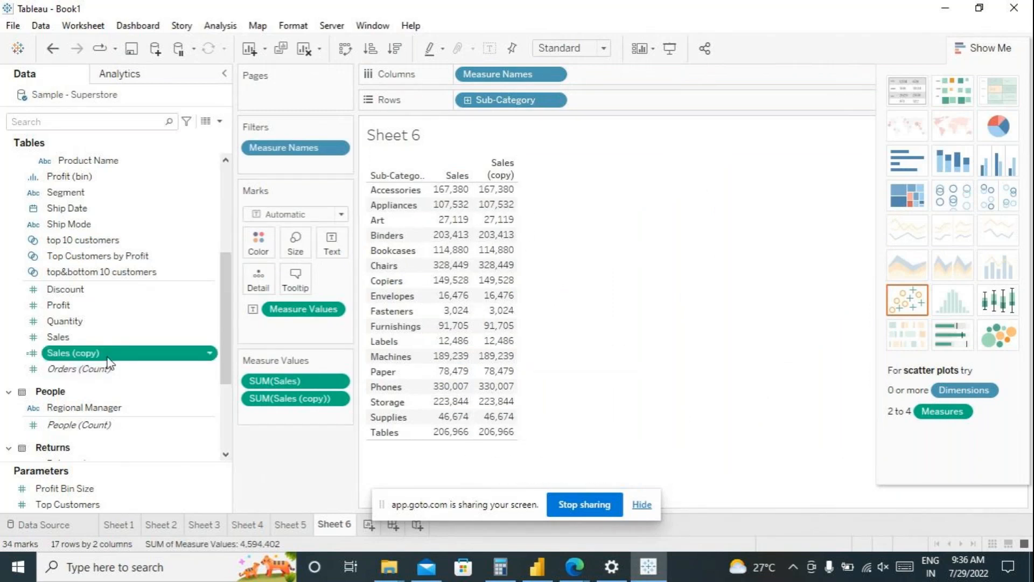
right_click(107, 353)
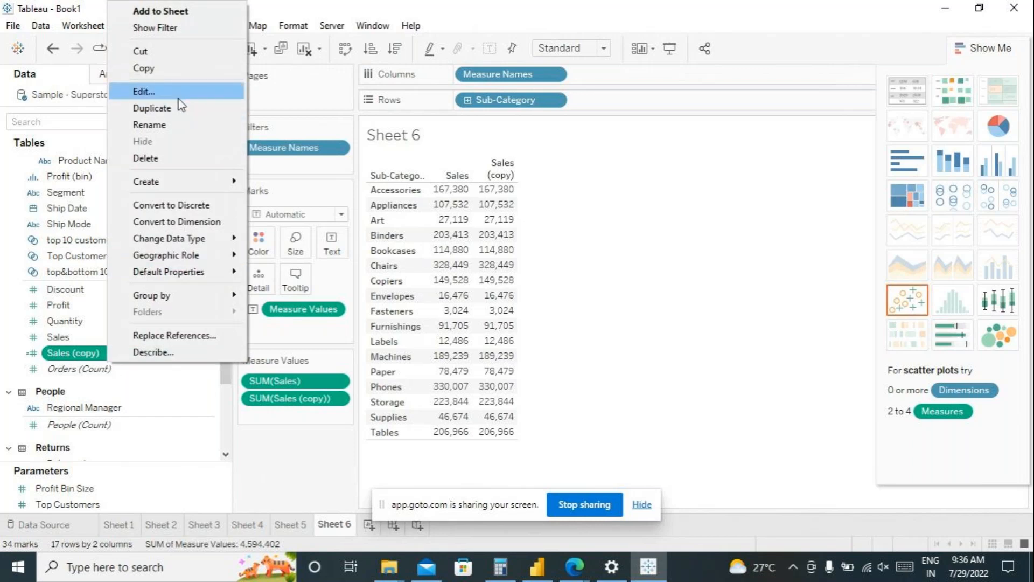
left_click(170, 125)
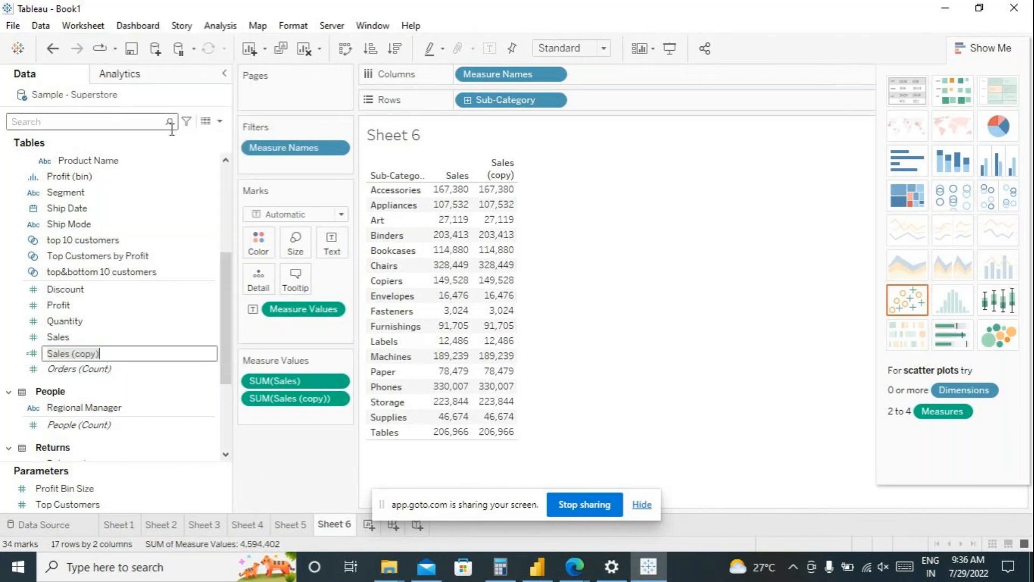
type("sales ru")
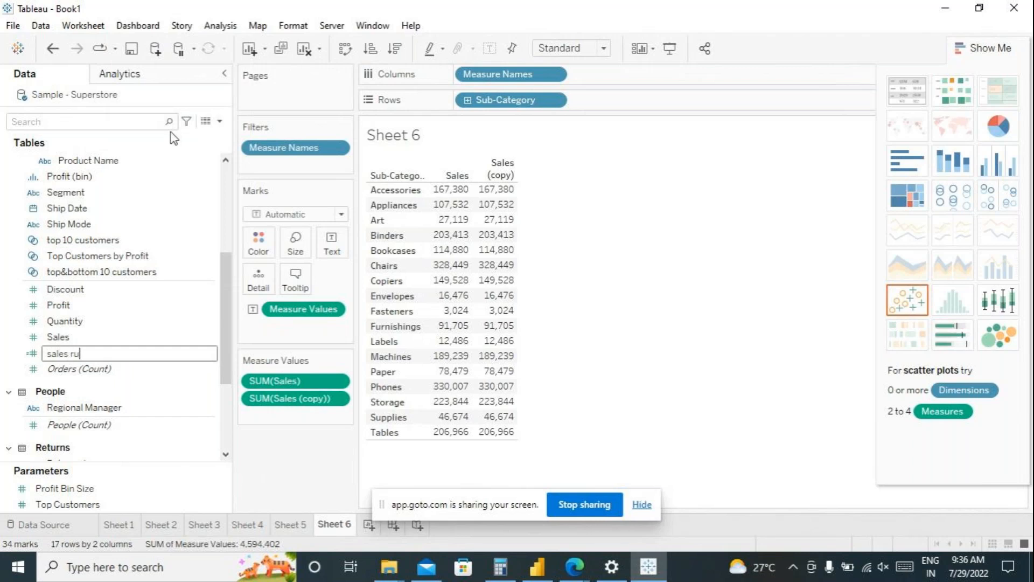
type("nning totals")
key("Return")
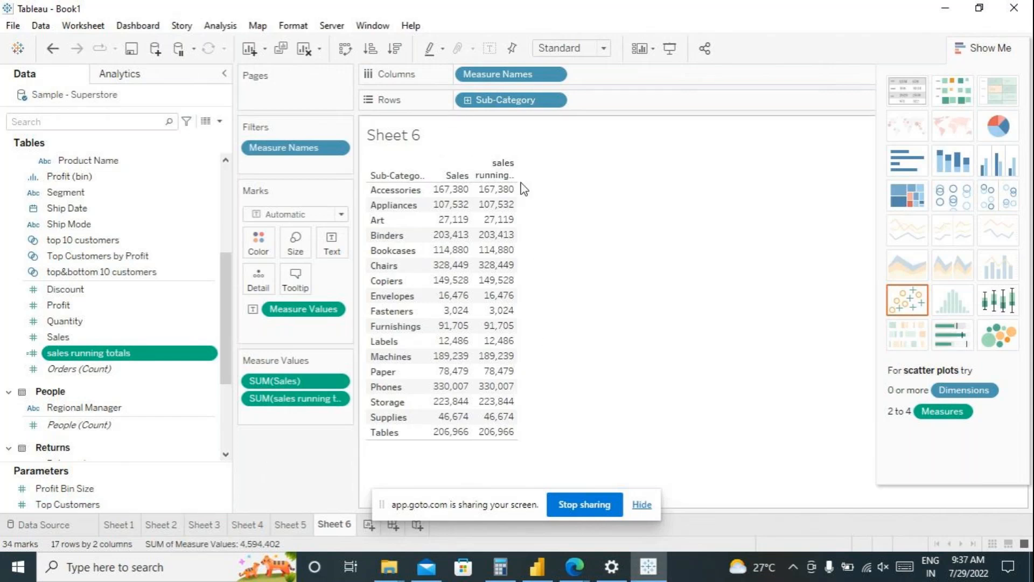
left_click(986, 52)
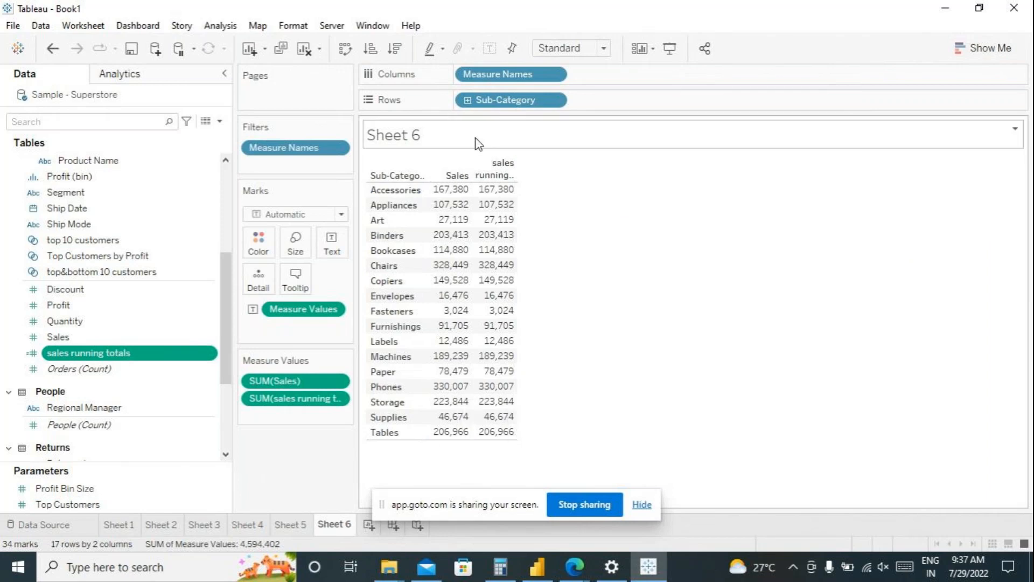
- Replace Sub-Category on Rows with Order Date in Sheet 6
scroll(139, 322, "up", 2)
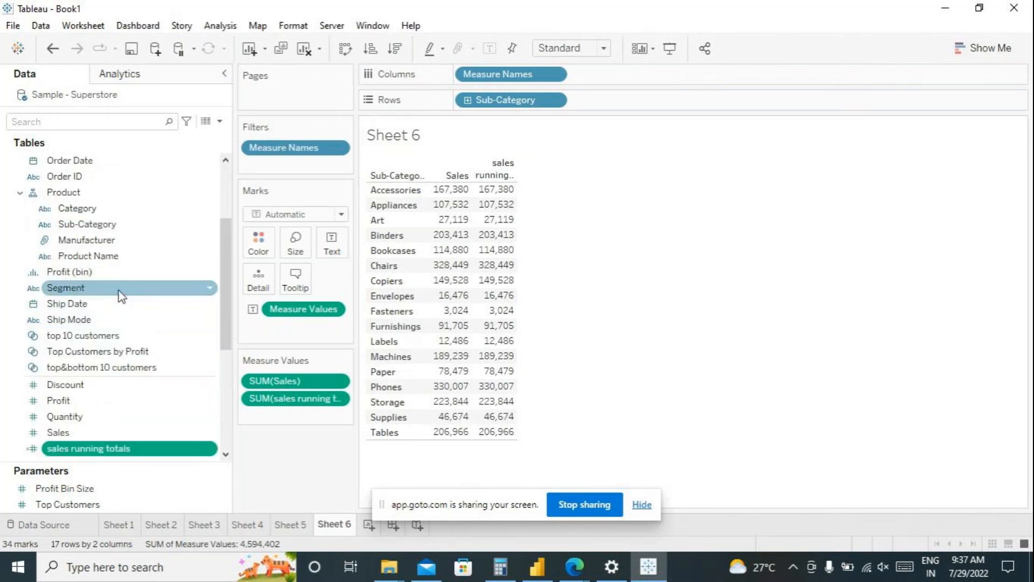
scroll(120, 291, "up", 2)
scroll(113, 269, "up", 1)
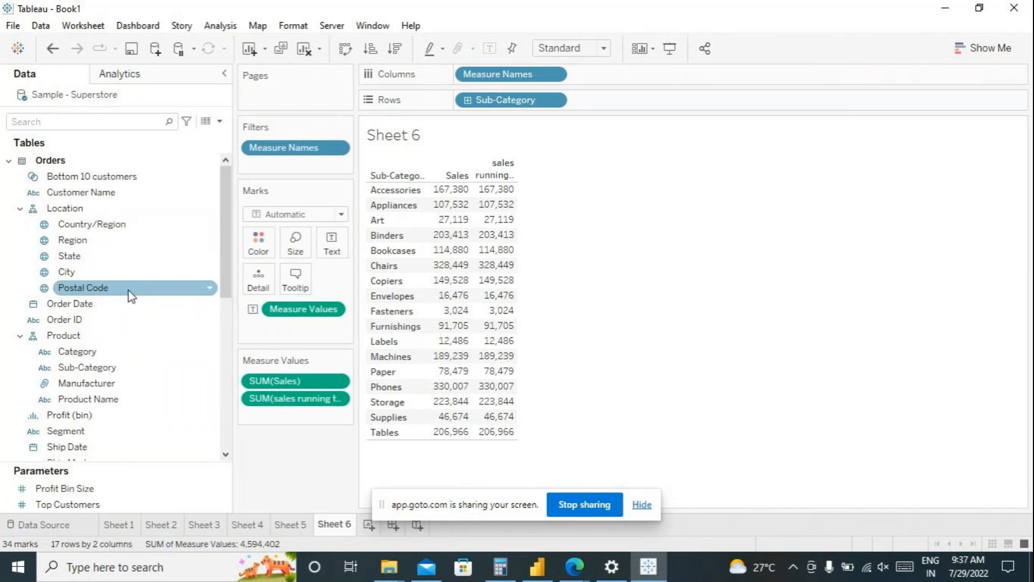
scroll(119, 388, "down", 2)
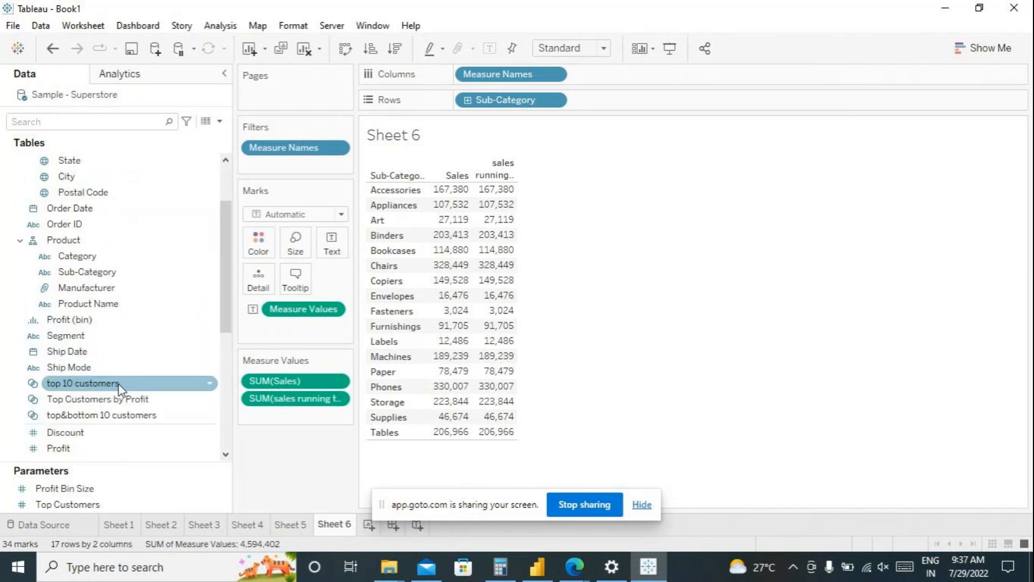
left_click_drag(86, 208, 570, 113)
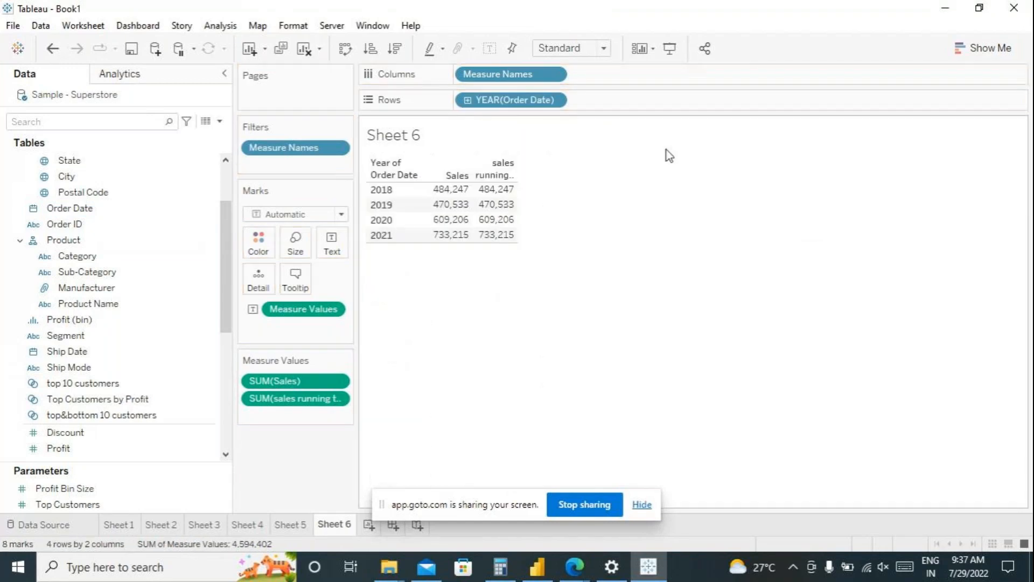
- Set Order Date on Rows to month with year (May 2015 format) and make it discrete
left_click(559, 100)
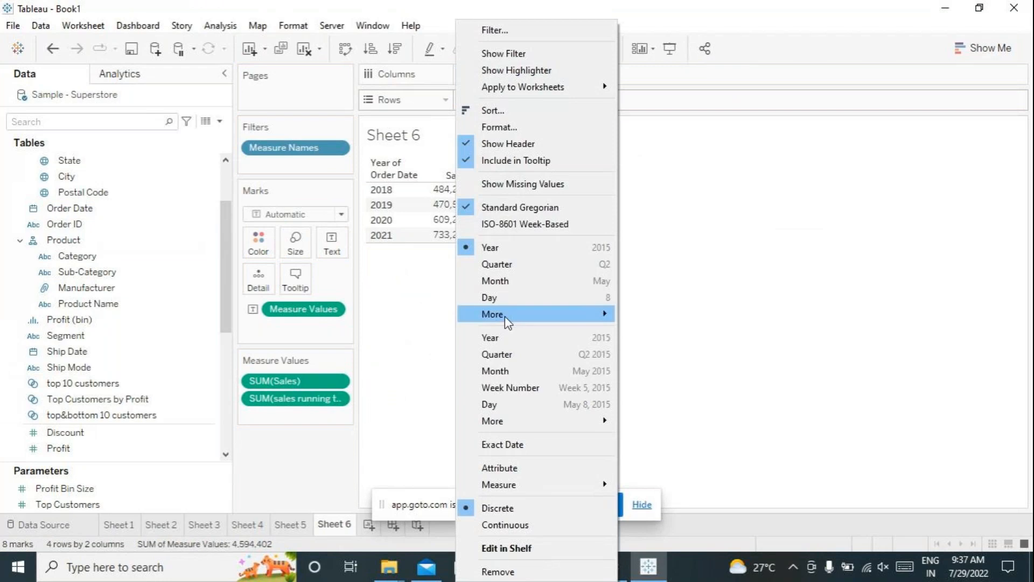
left_click(505, 370)
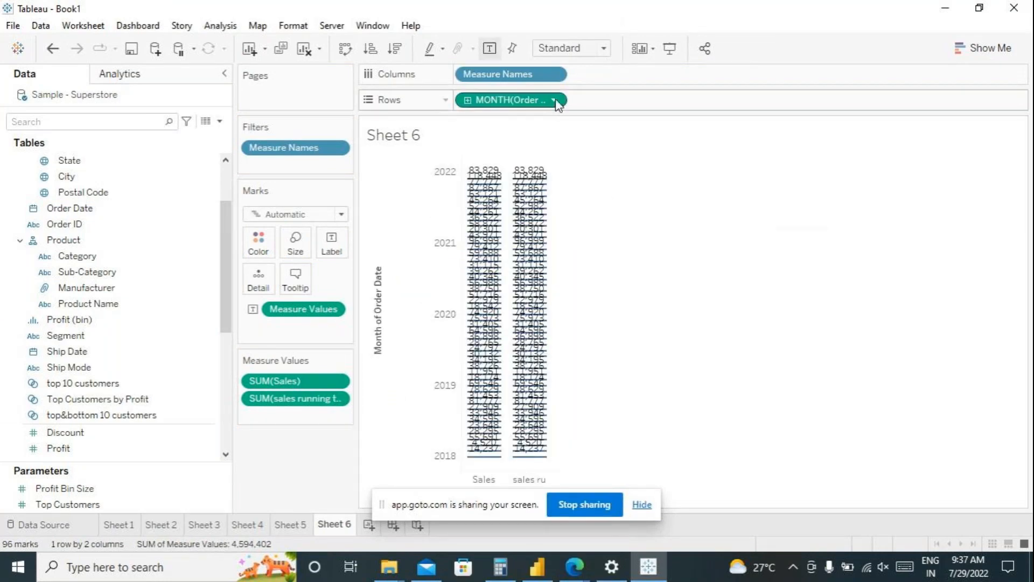
left_click(555, 101)
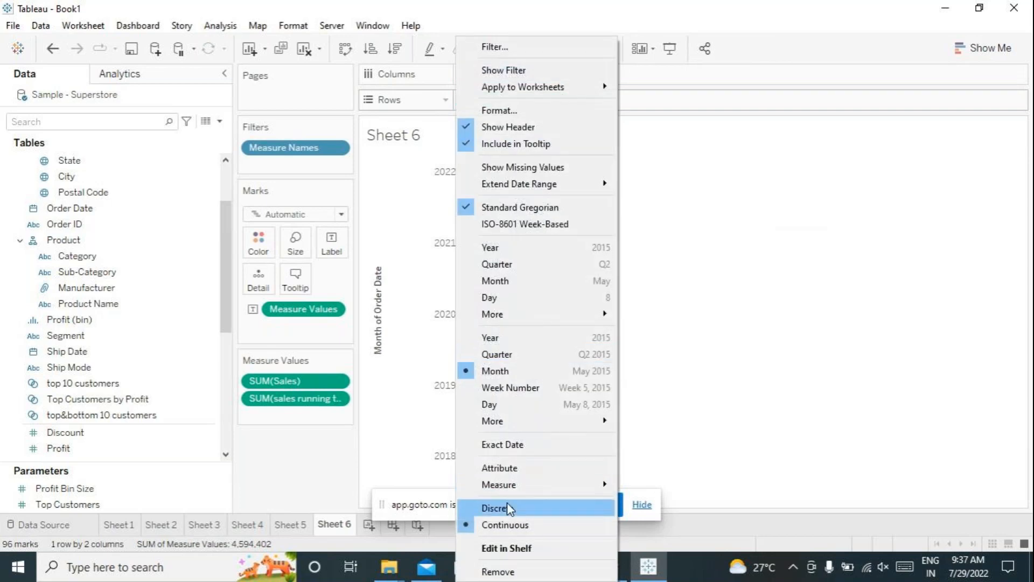
left_click(538, 505)
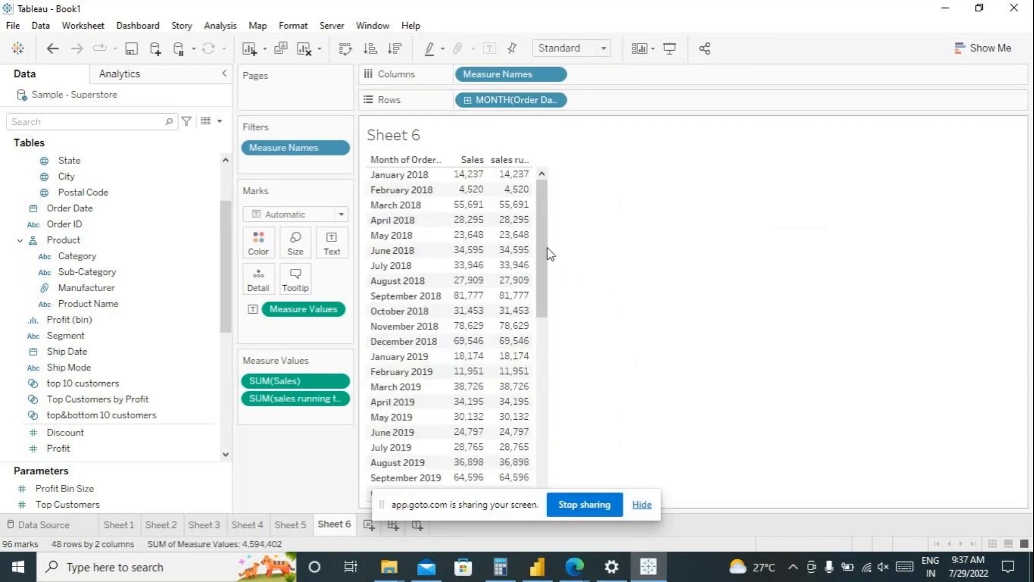
left_click_drag(549, 217, 561, 180)
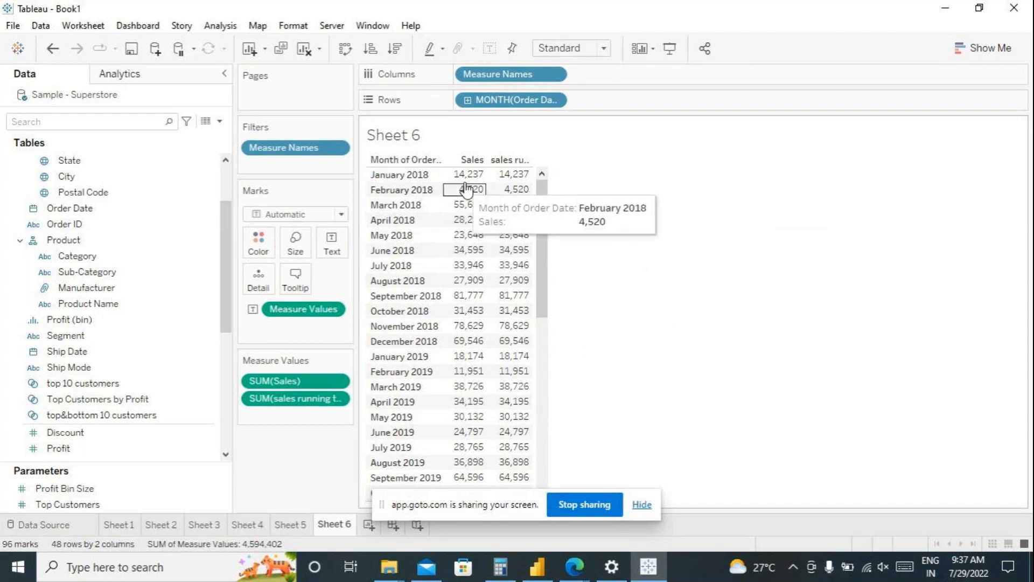
- Compare the monthly Sales values with the sales running totals column through the whole table in Sheet 6
mouse_move(503, 195)
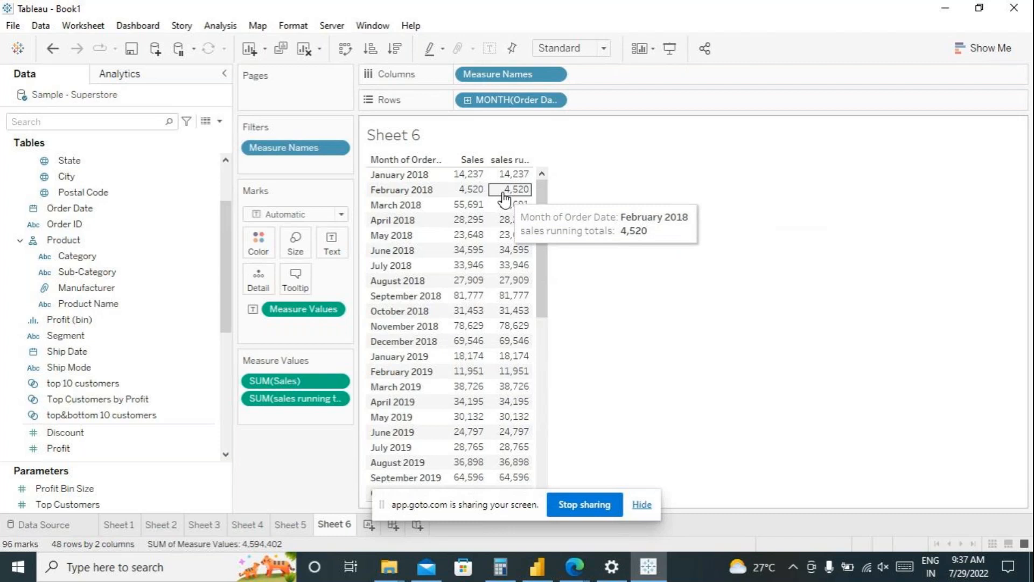
mouse_move(466, 182)
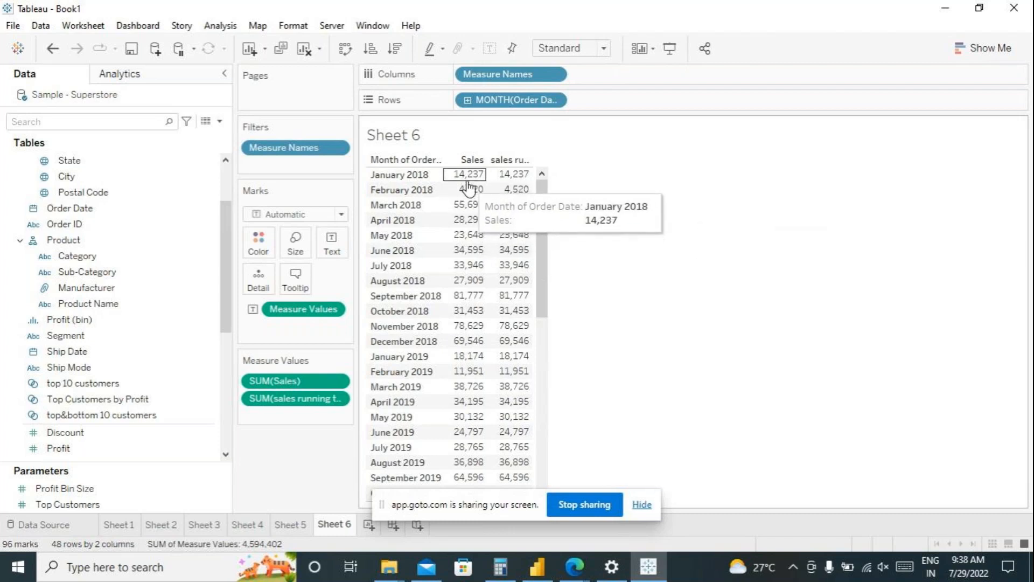
mouse_move(511, 213)
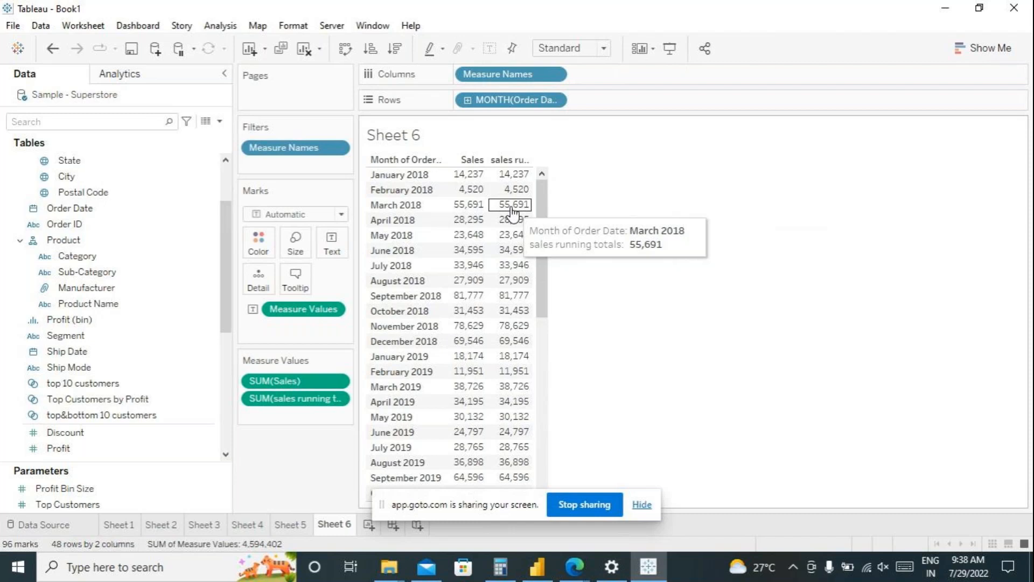
mouse_move(507, 257)
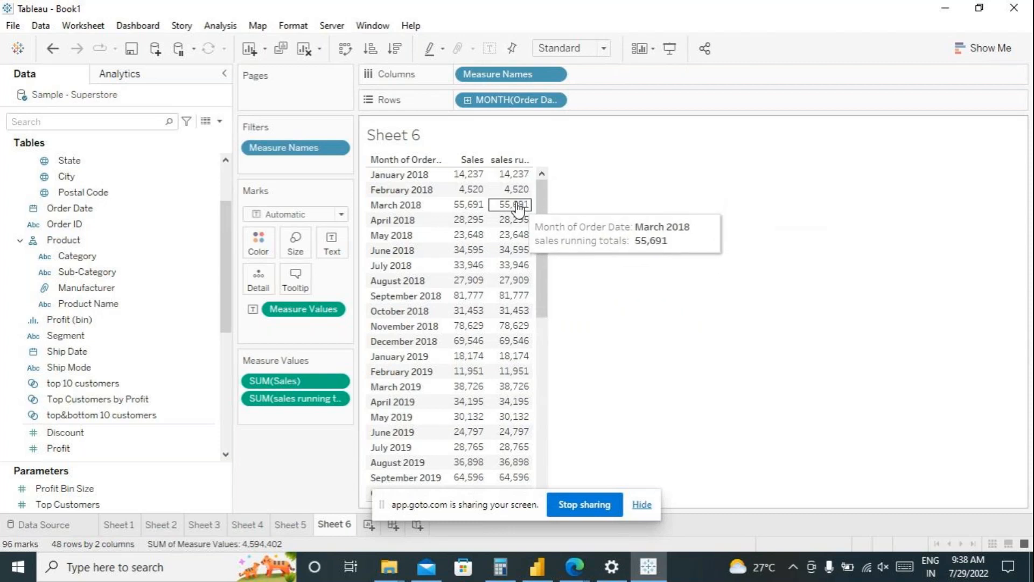
mouse_move(518, 357)
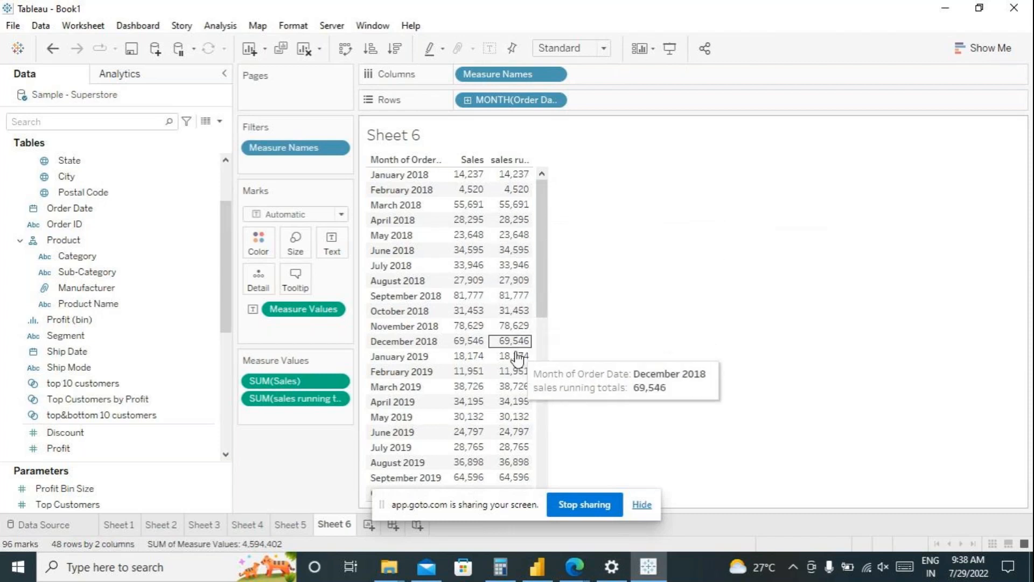
scroll(518, 357, "down", 9)
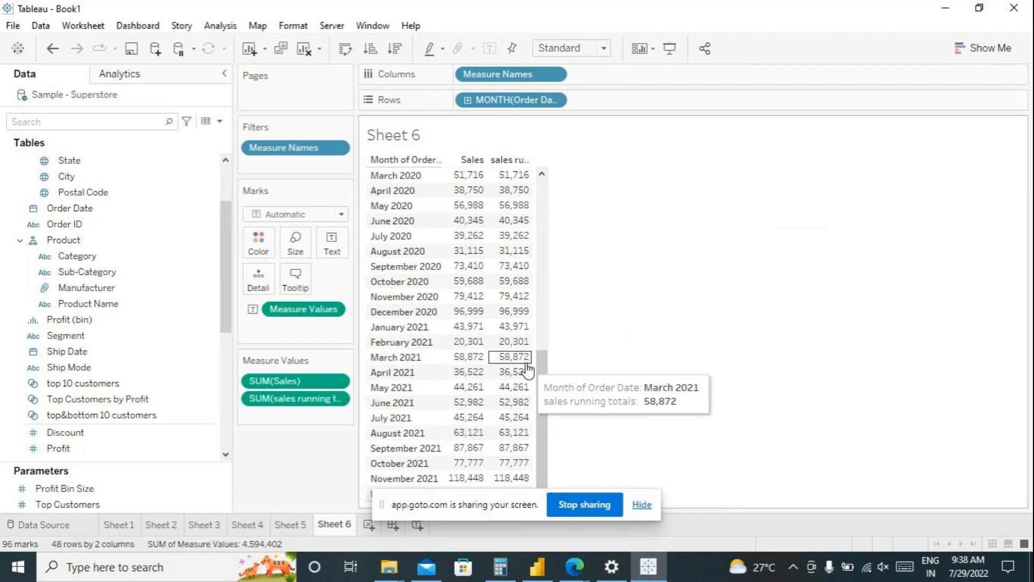
scroll(527, 369, "up", 9)
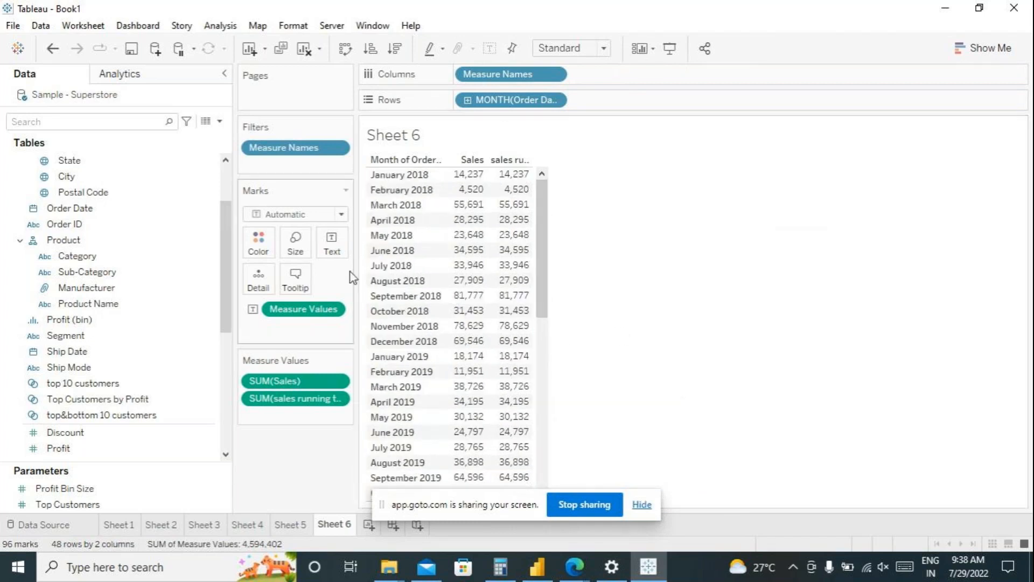
- Start a new calculated field and name it "running total"
left_click(220, 26)
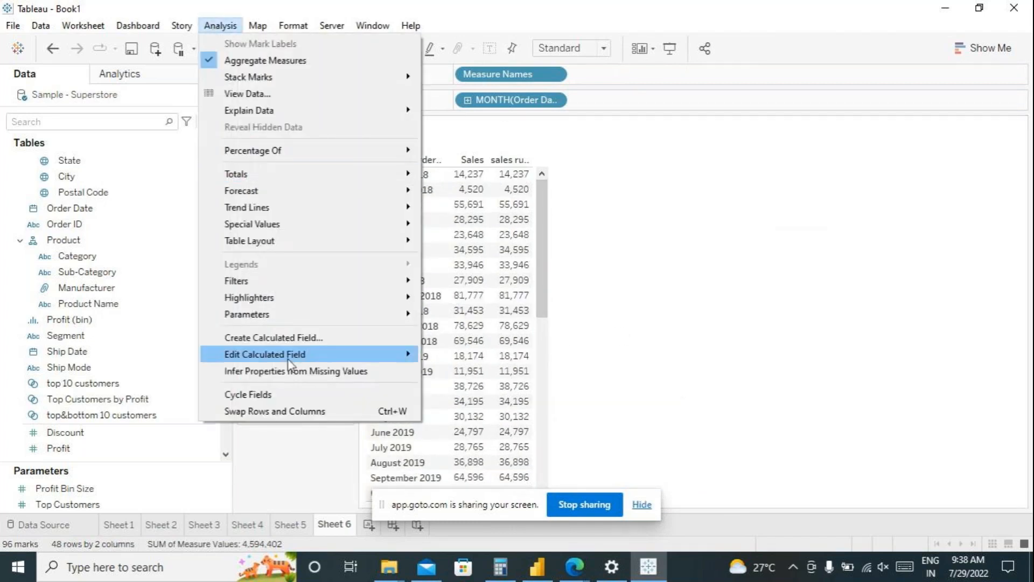
left_click(289, 337)
left_click(484, 255)
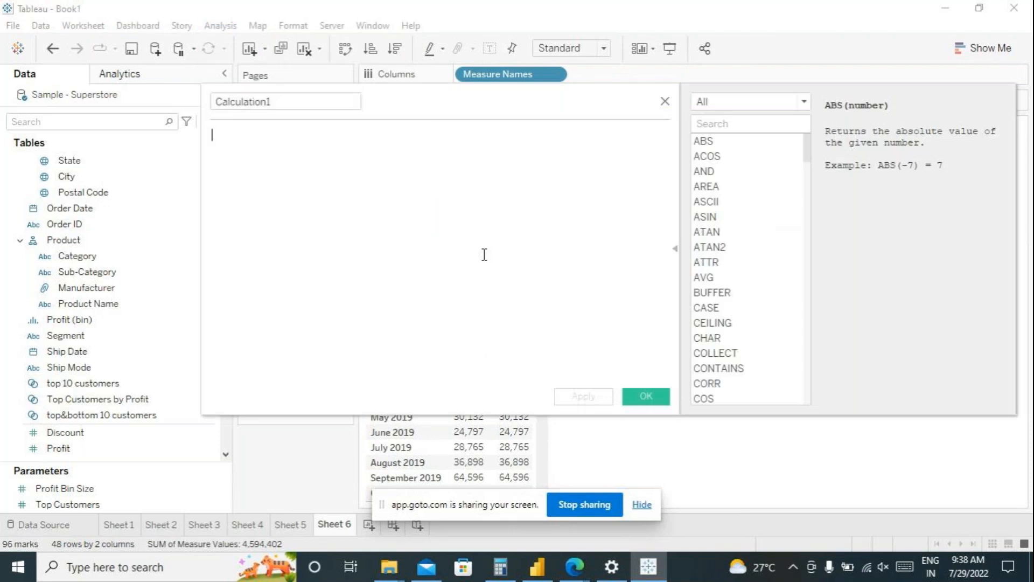
type("runn")
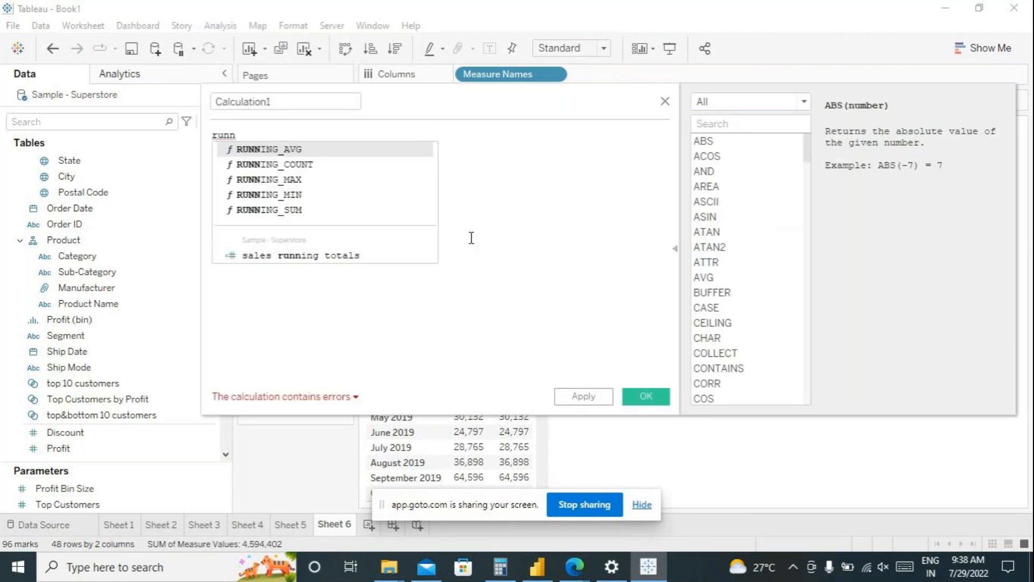
left_click(294, 130)
left_click_drag(276, 101, 202, 101)
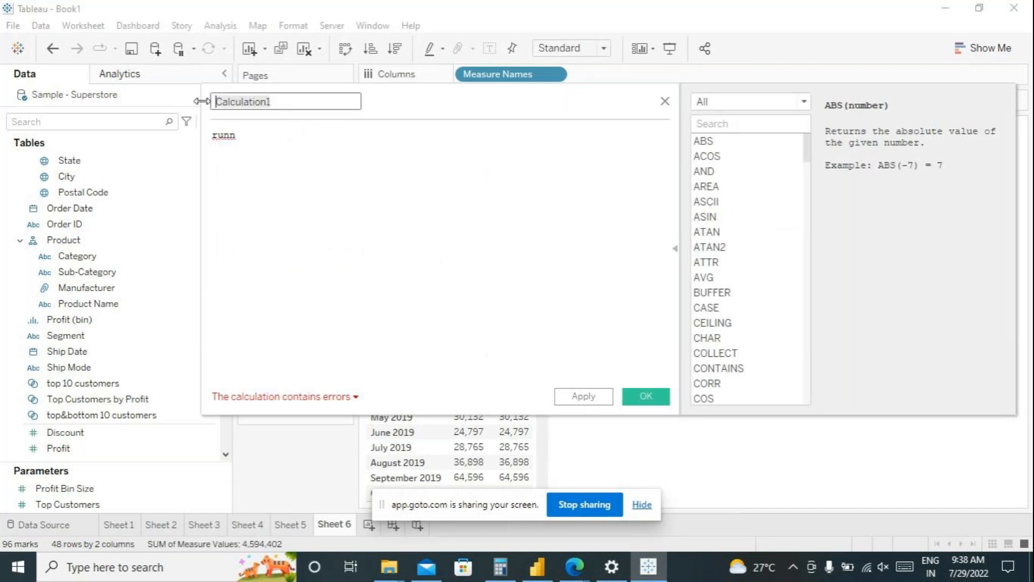
type("running total")
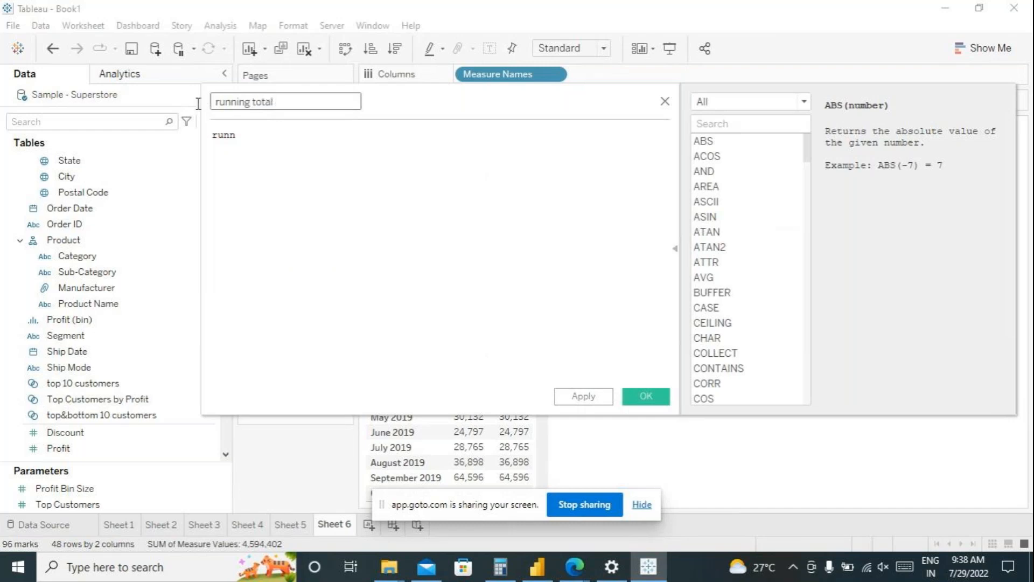
- Define the running total calculation as RUNNING_SUM(SUM([Sales])), apply it and save the field
left_click(246, 141)
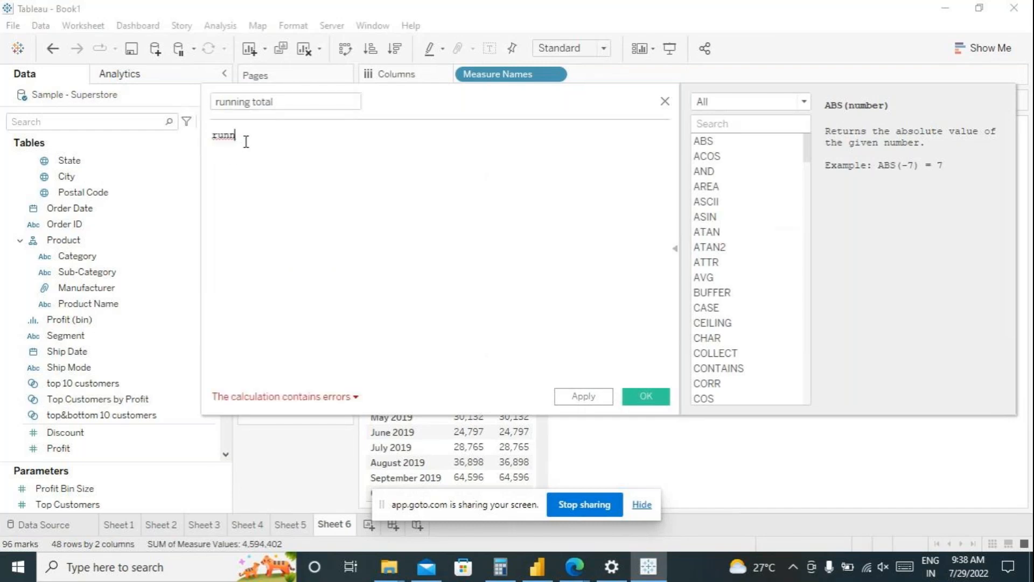
key("BackSpace")
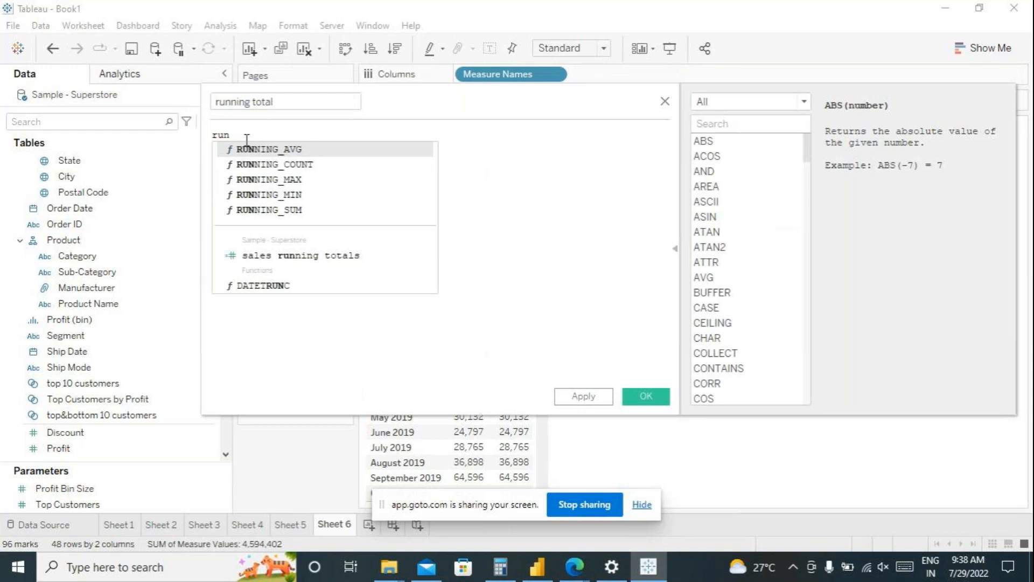
left_click(249, 211)
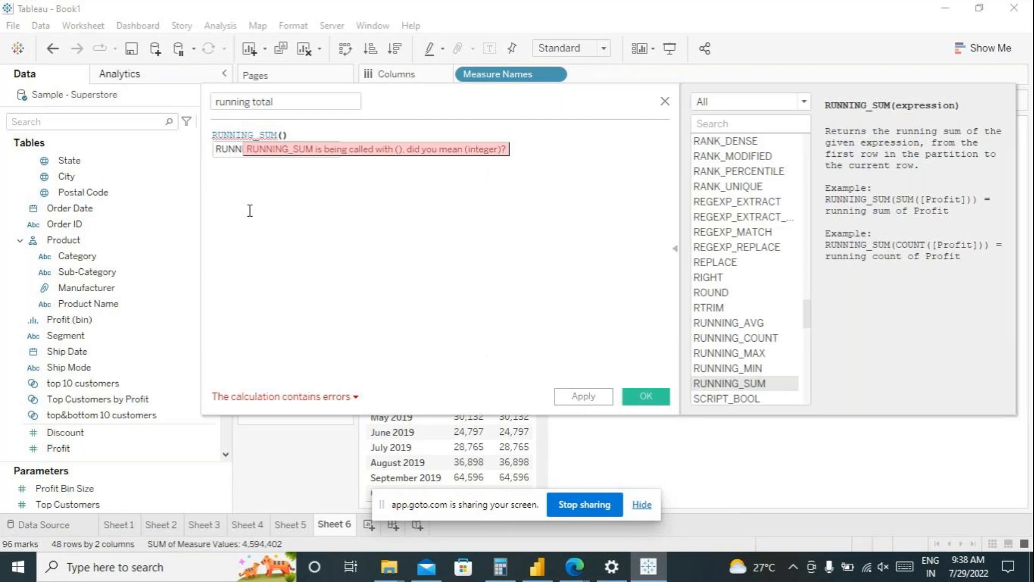
type("sum")
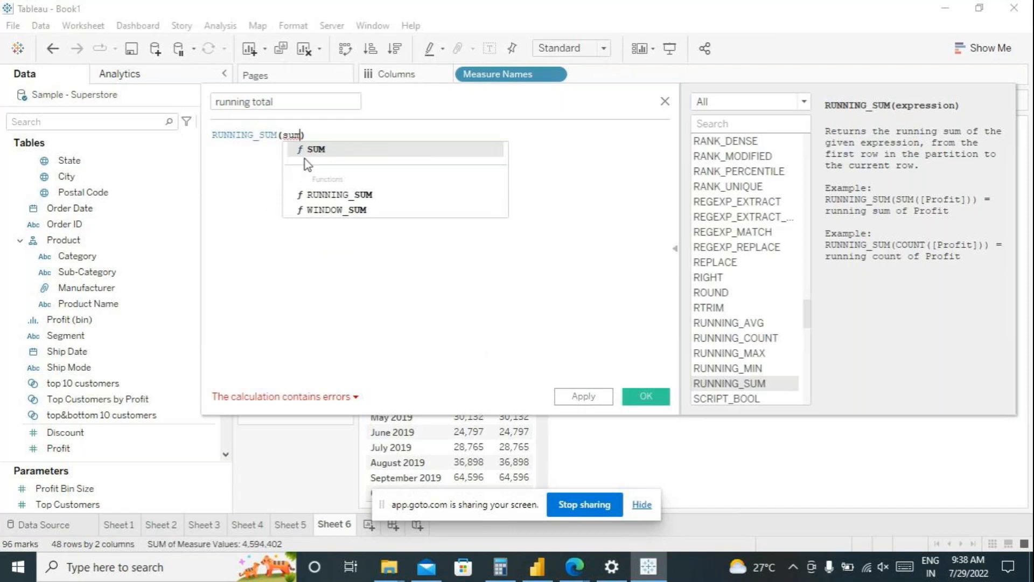
left_click(314, 153)
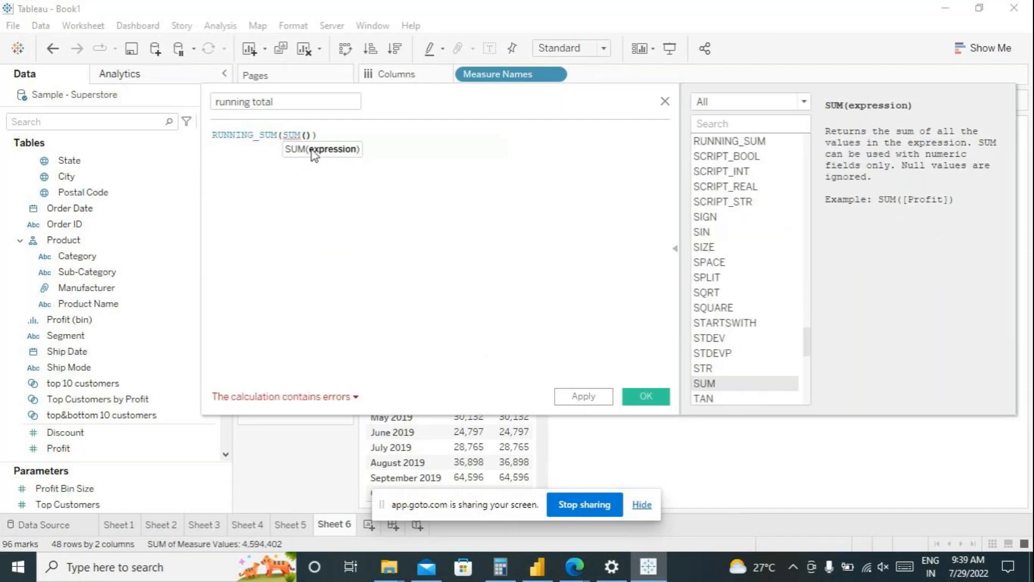
type("sale")
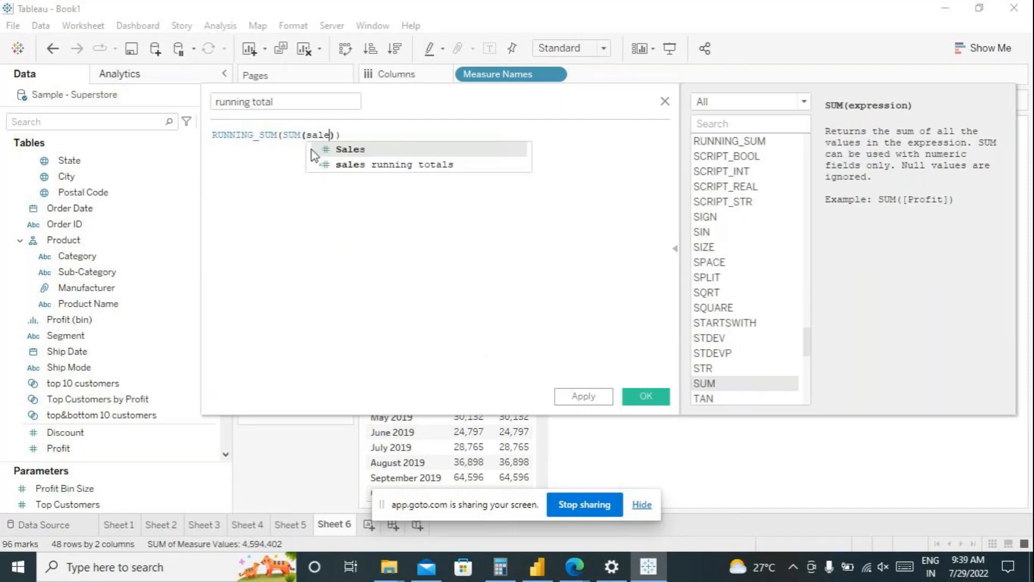
left_click(350, 150)
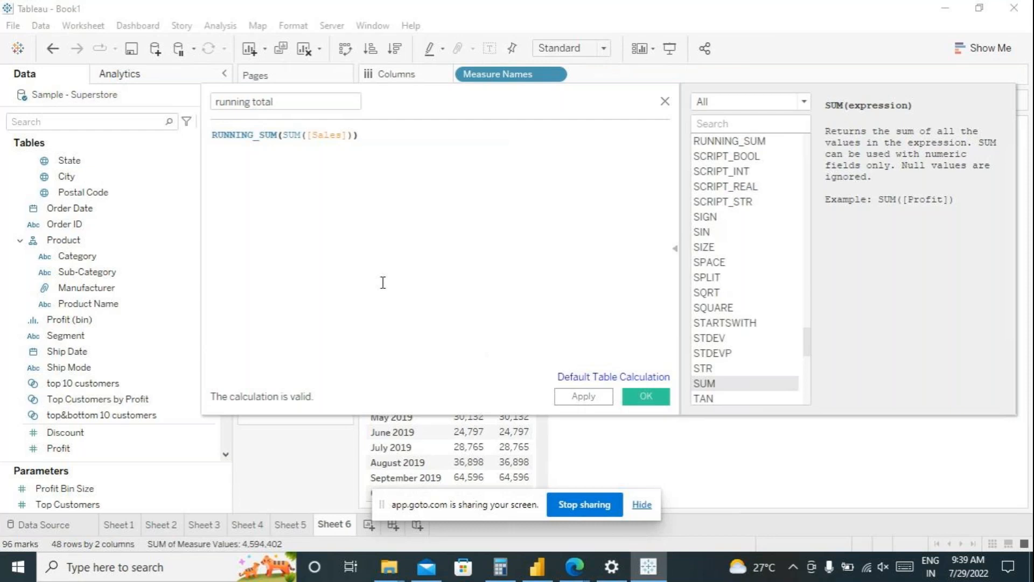
left_click(583, 403)
left_click(644, 398)
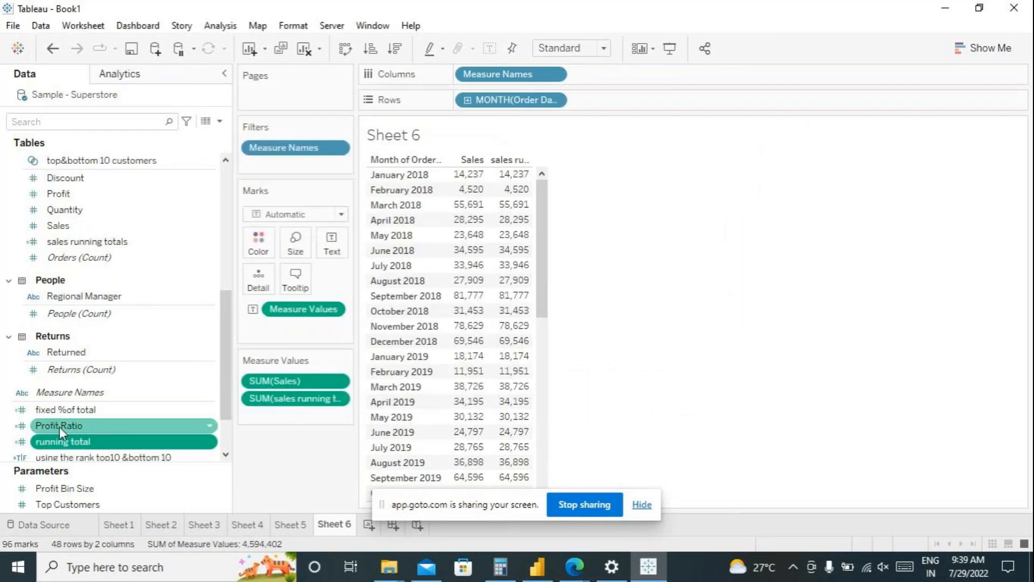
- Add the running total calculated field to the measure values and review its monthly figures in the table
left_click_drag(63, 444, 280, 421)
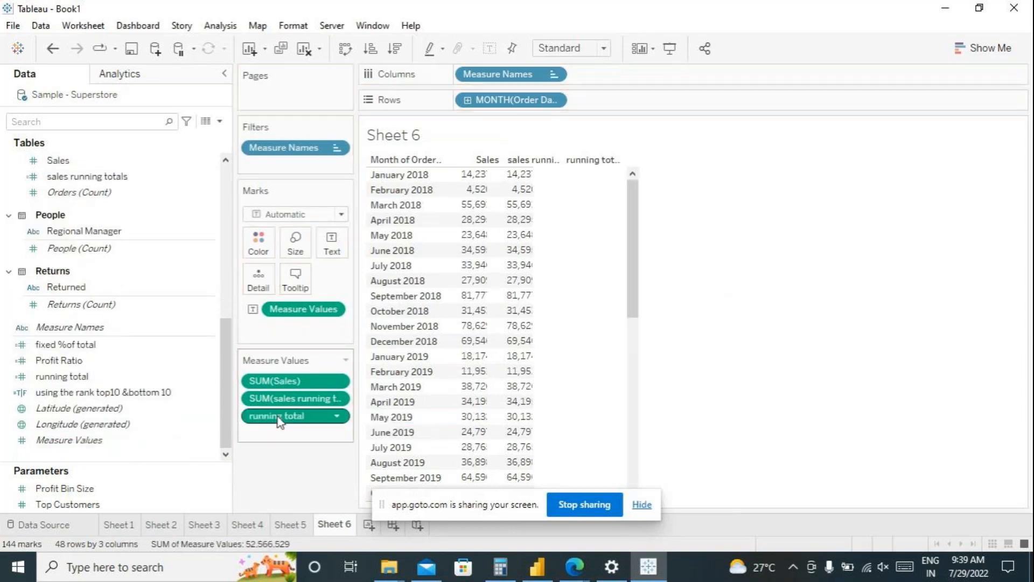
mouse_move(587, 185)
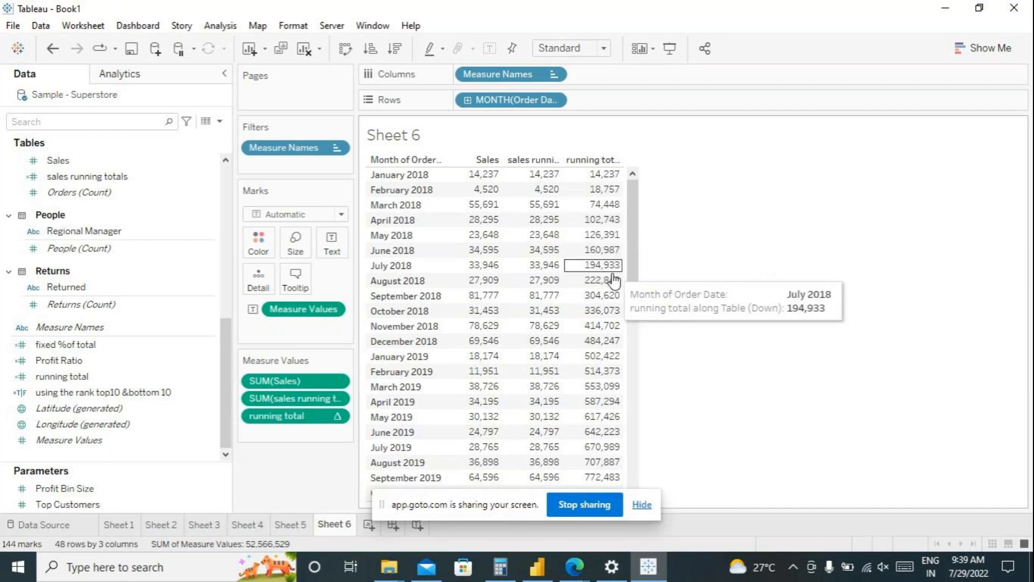
scroll(614, 279, "down", 9)
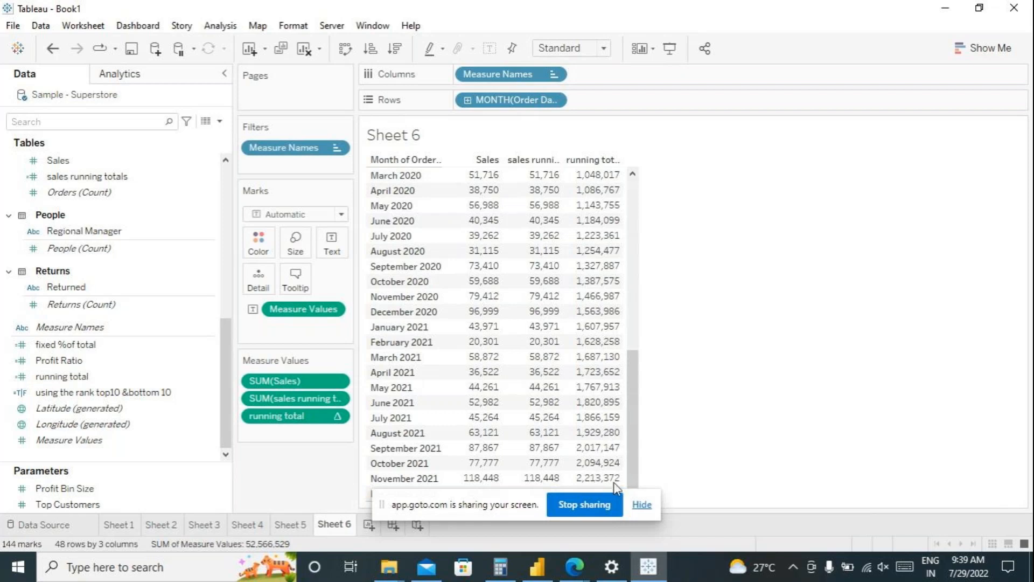
mouse_move(618, 402)
scroll(614, 393, "up", 9)
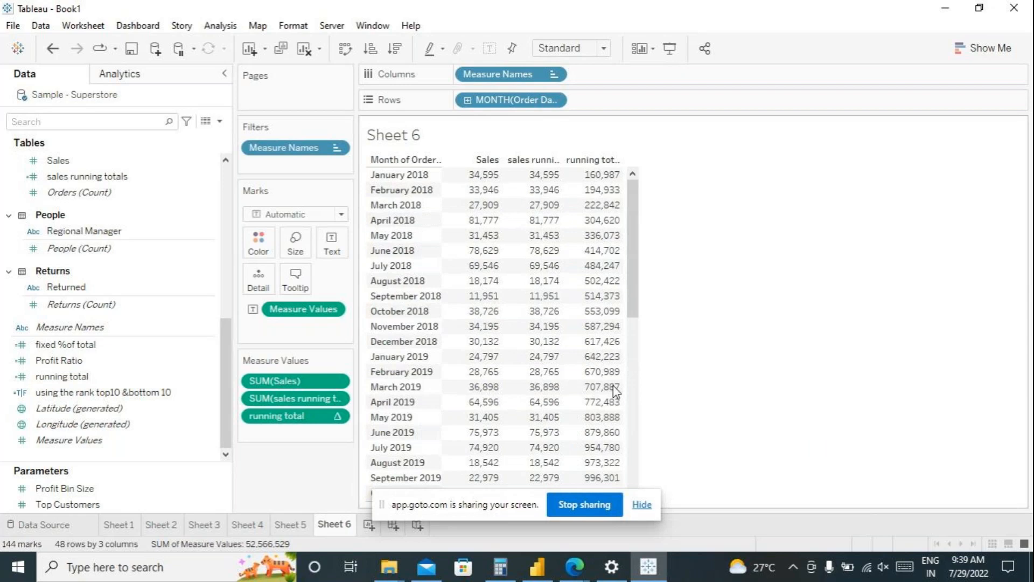
scroll(611, 350, "down", 5)
scroll(608, 309, "down", 4)
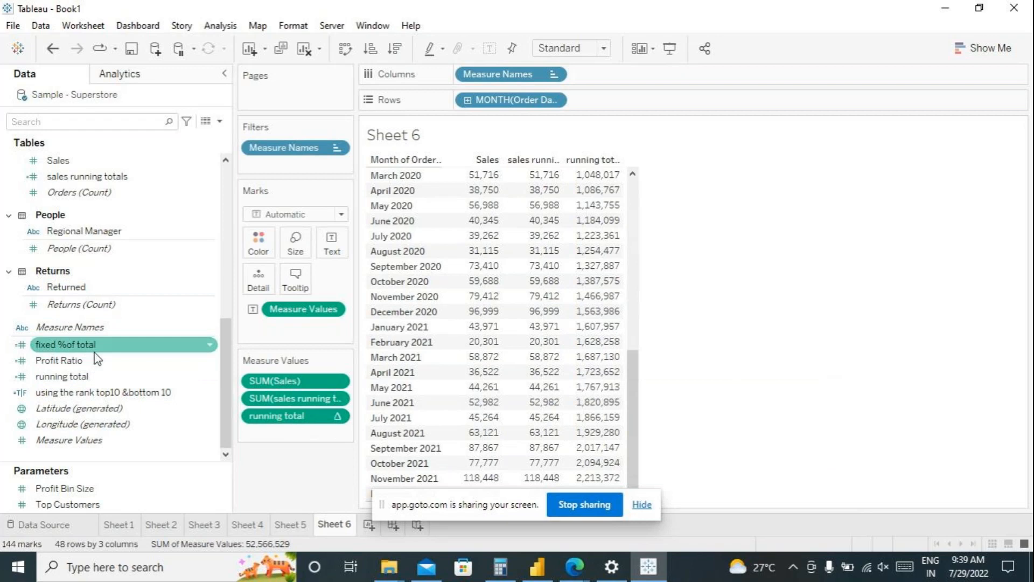
- Open the running total calculated field for editing, examine its RUNNING_SUM formula and inner SUM expression, and close the editor
right_click(90, 377)
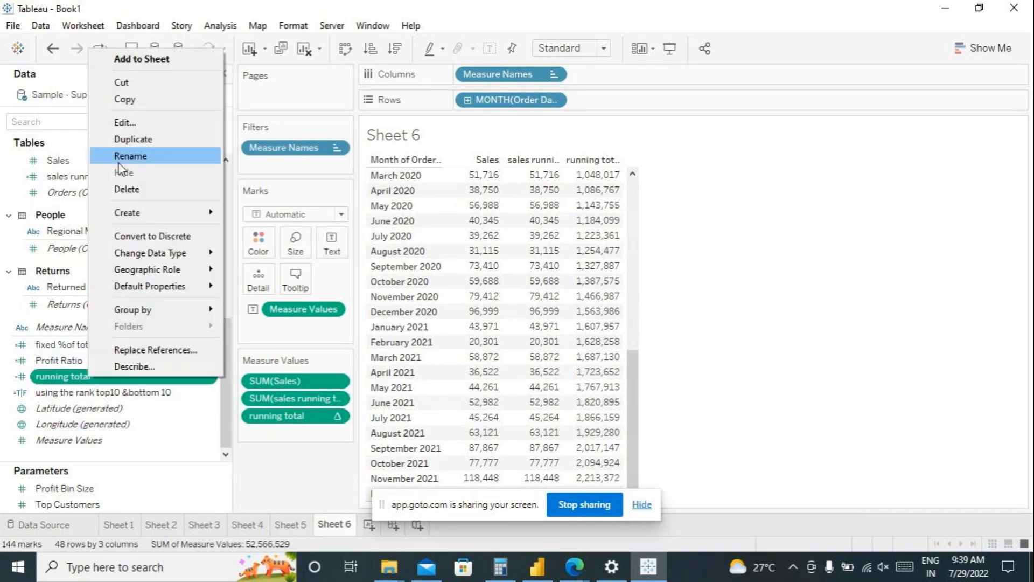
left_click(125, 123)
left_click_drag(279, 141, 217, 143)
left_click_drag(283, 140, 353, 141)
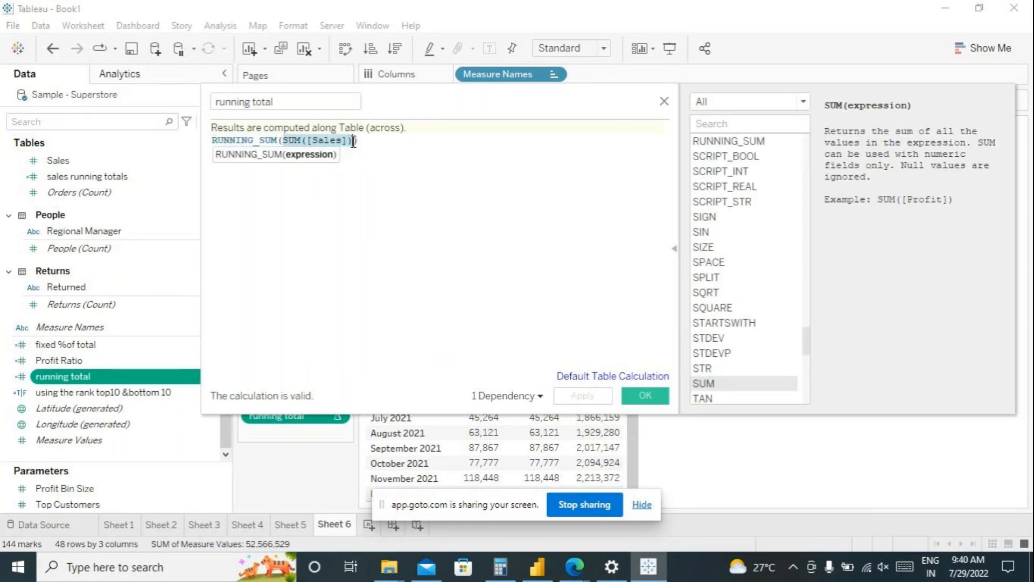
left_click(307, 210)
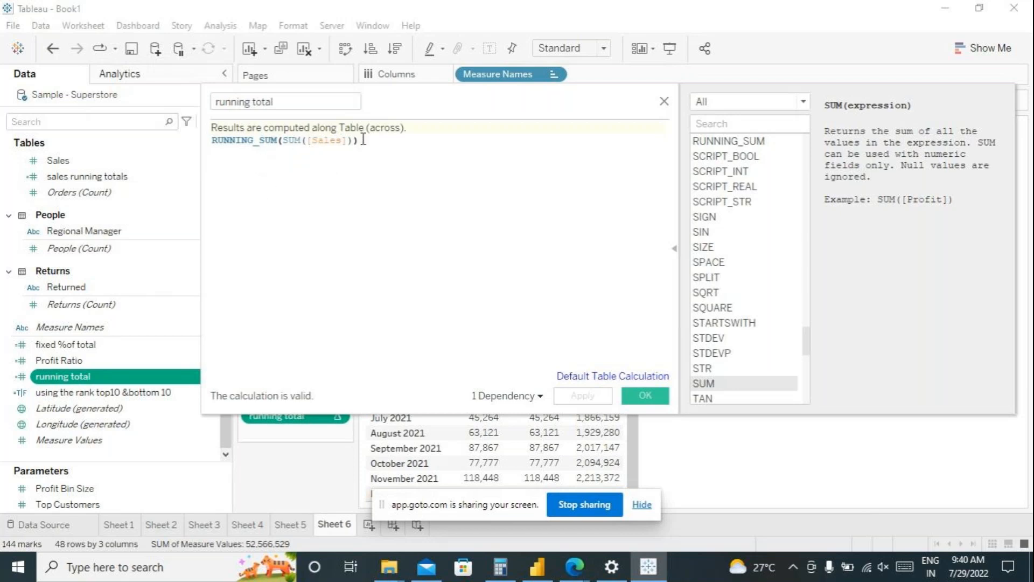
left_click(664, 397)
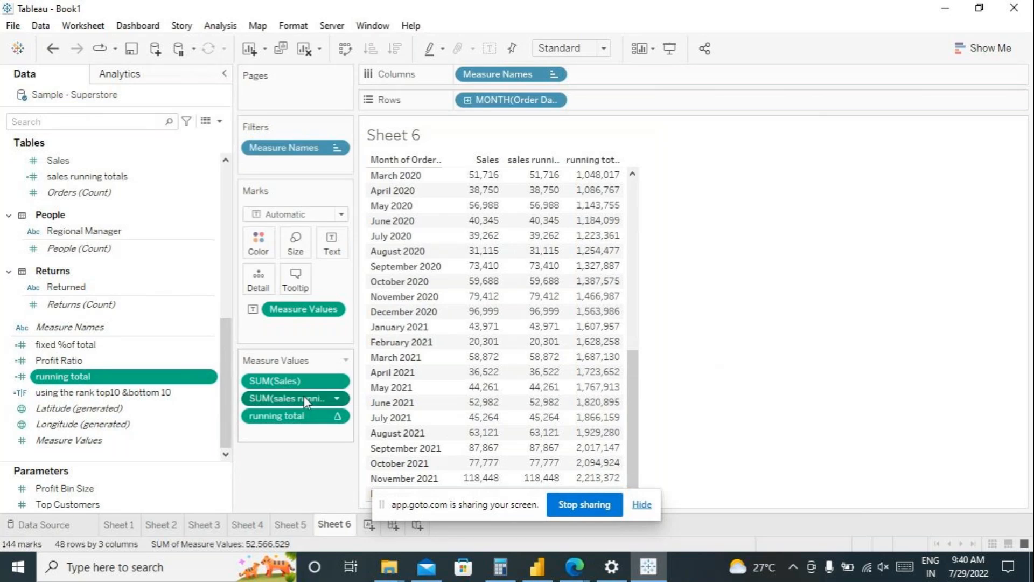
- Apply the Running Total quick table calculation to the sales running totals measure and compare it with the running total column
left_click(337, 399)
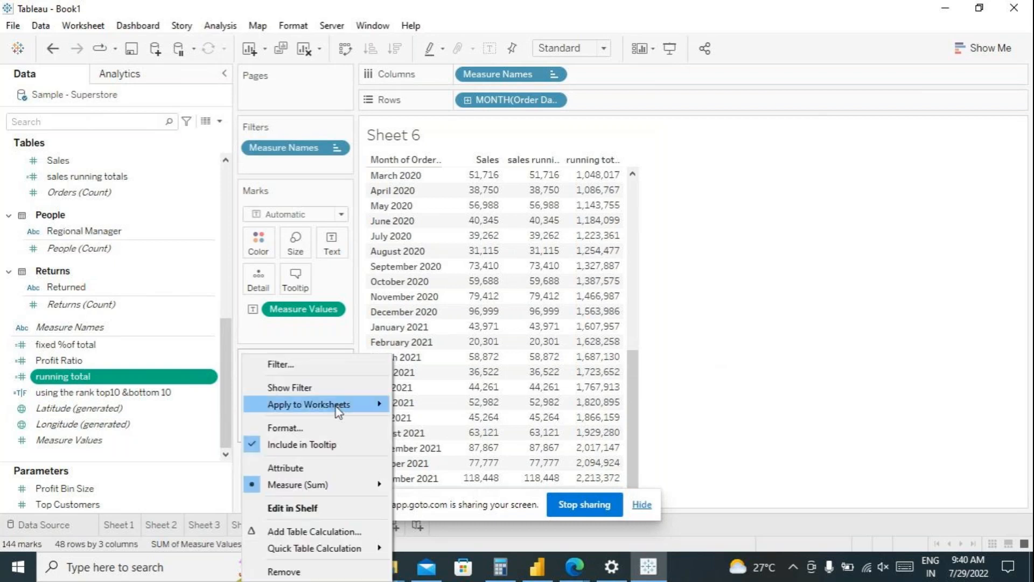
mouse_move(345, 559)
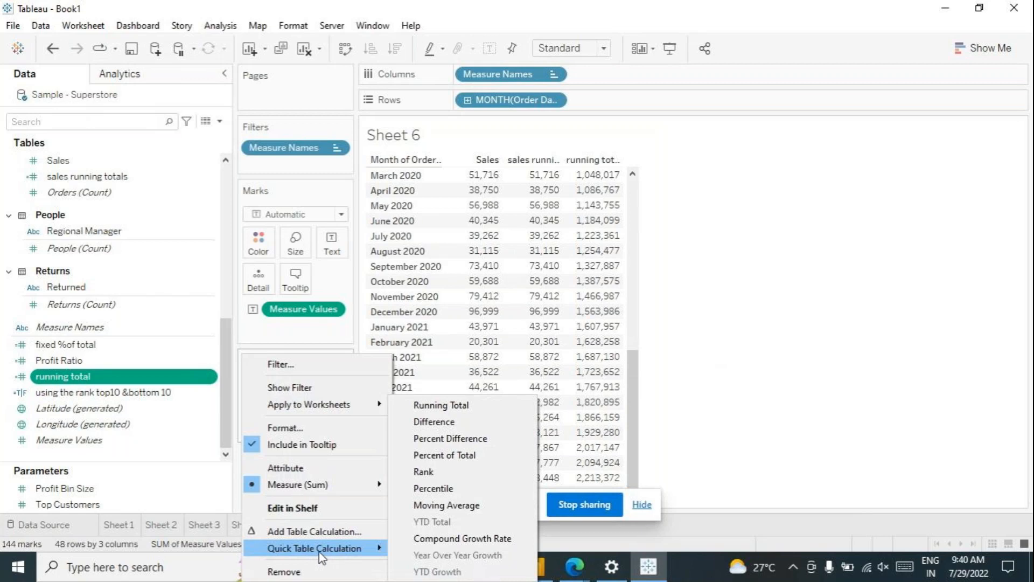
left_click(437, 405)
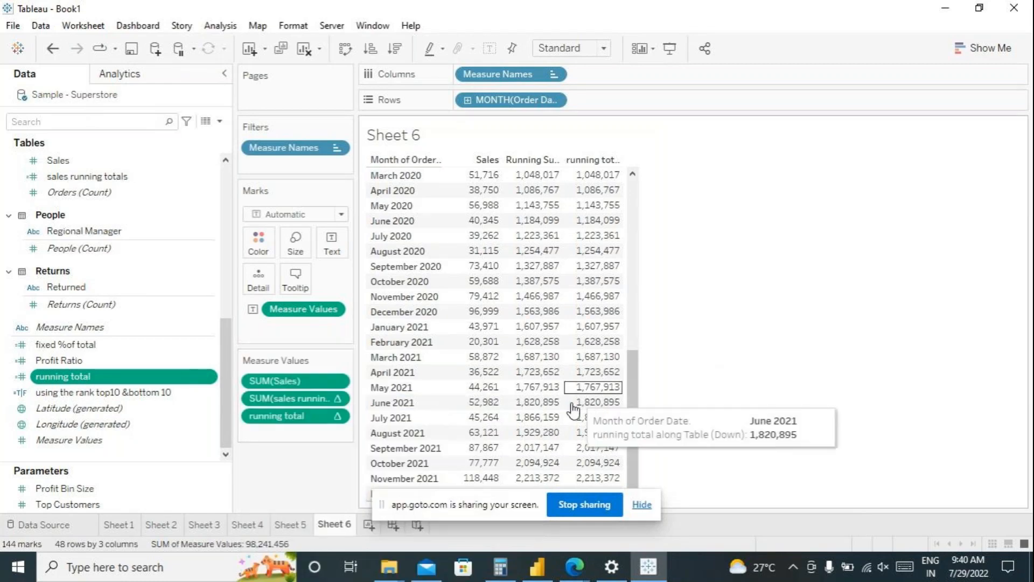
scroll(572, 410, "up", 10)
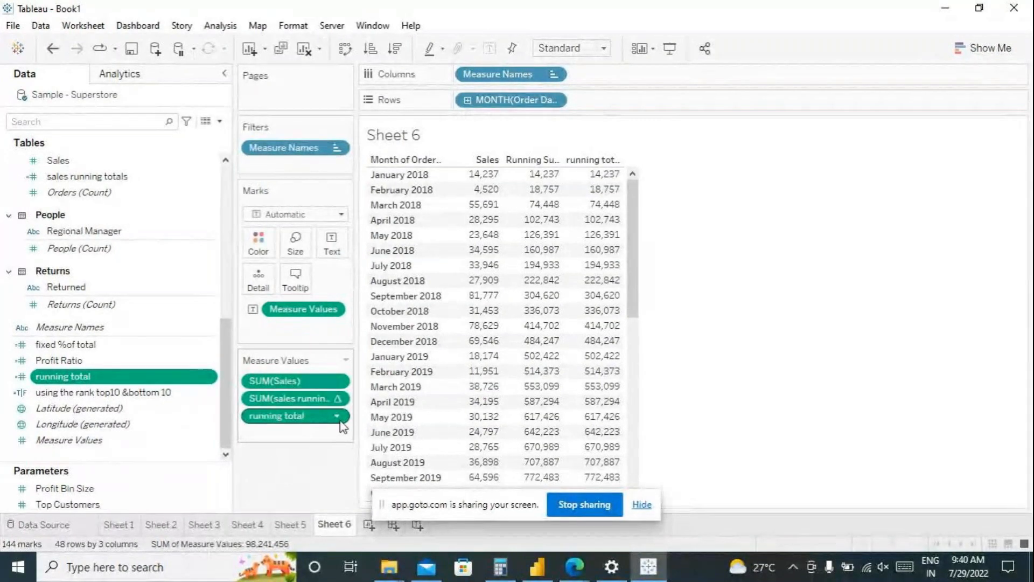
mouse_move(336, 422)
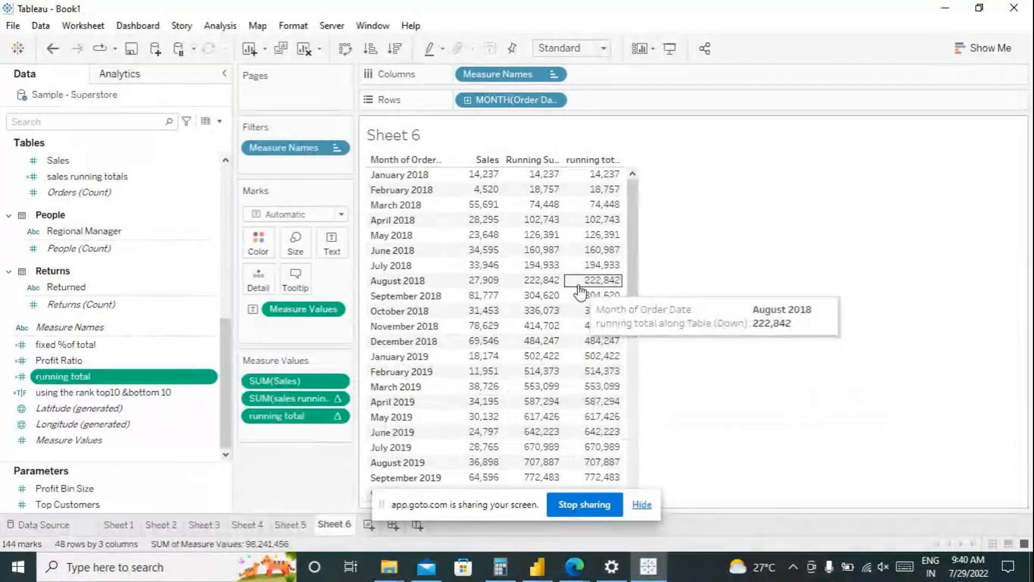
scroll(582, 293, "down", 7)
scroll(594, 365, "down", 2)
scroll(592, 377, "up", 9)
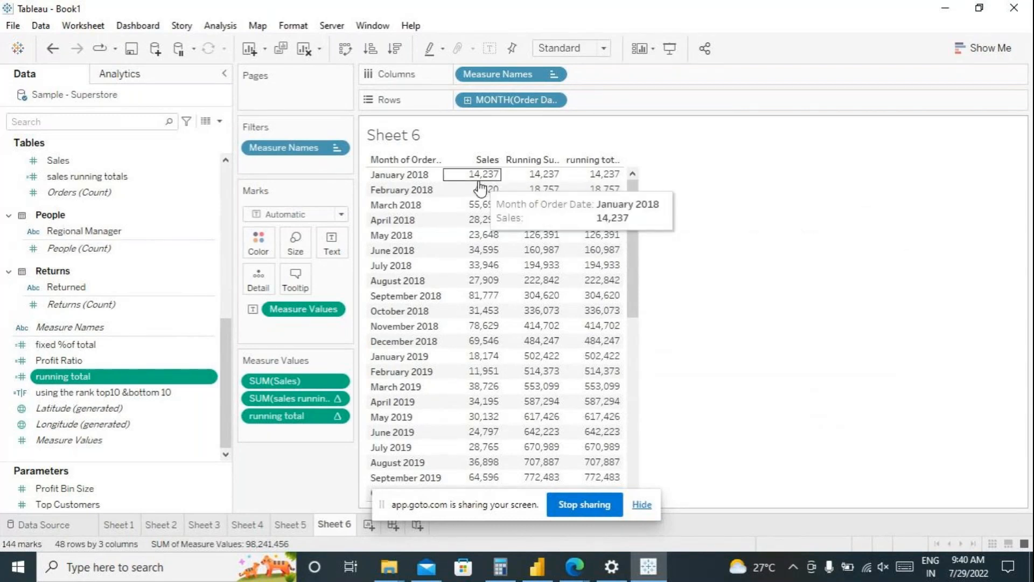
- Switch to Calculator and add the January and February 2018 sales, 14237 + 4520
left_click(494, 570)
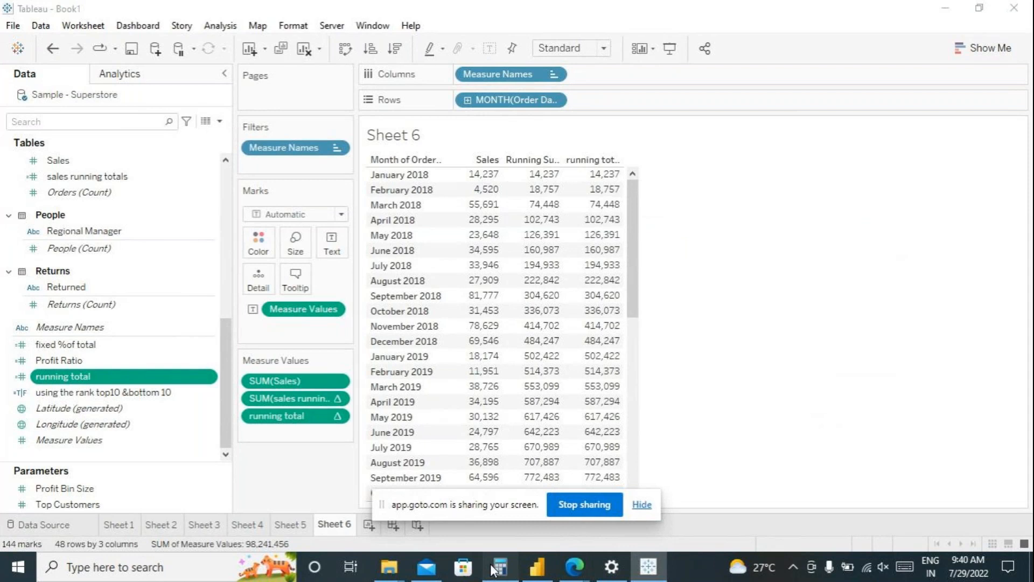
left_click_drag(571, 79, 789, 79)
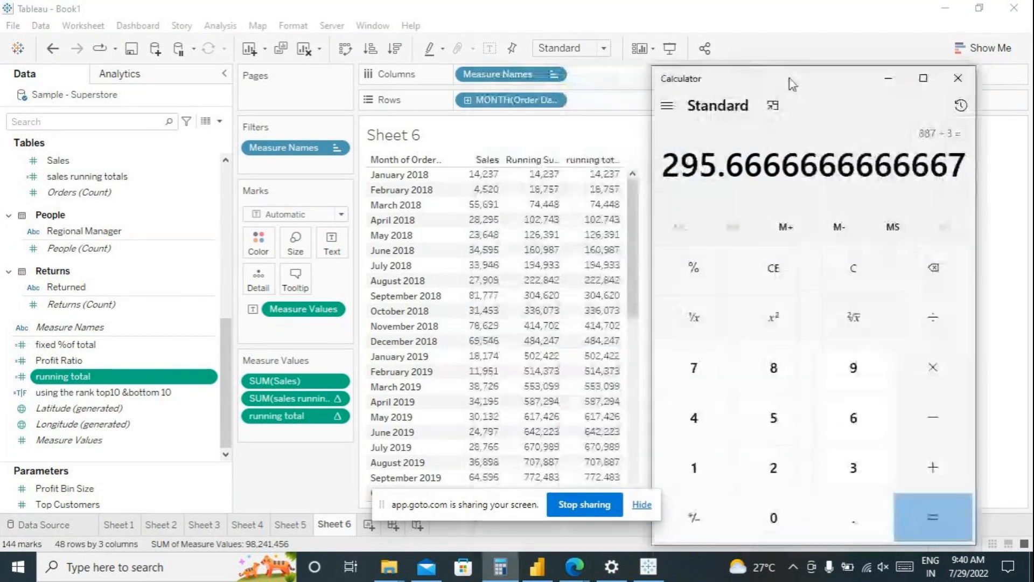
left_click(772, 269)
left_click(700, 464)
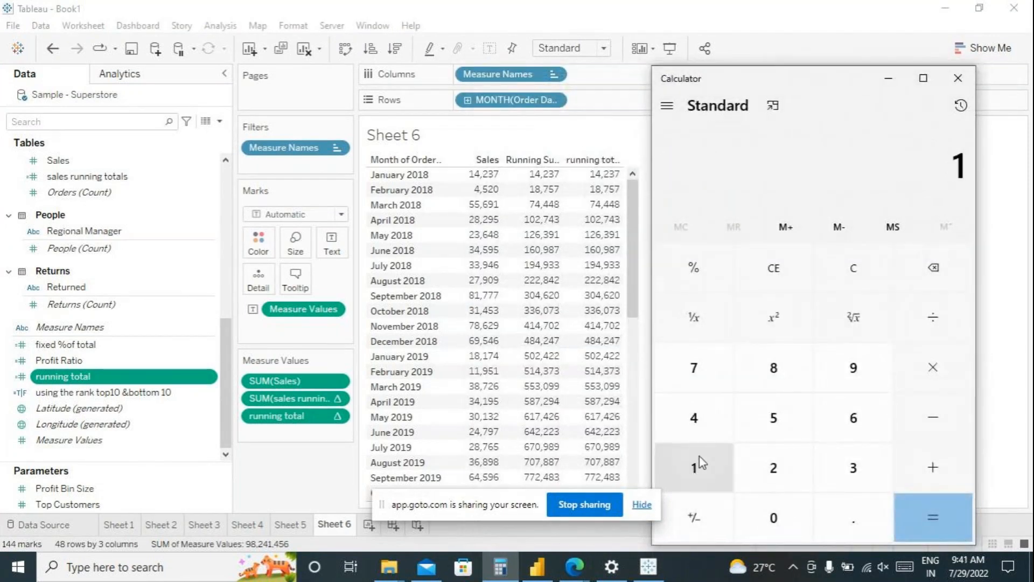
left_click(701, 423)
left_click(797, 471)
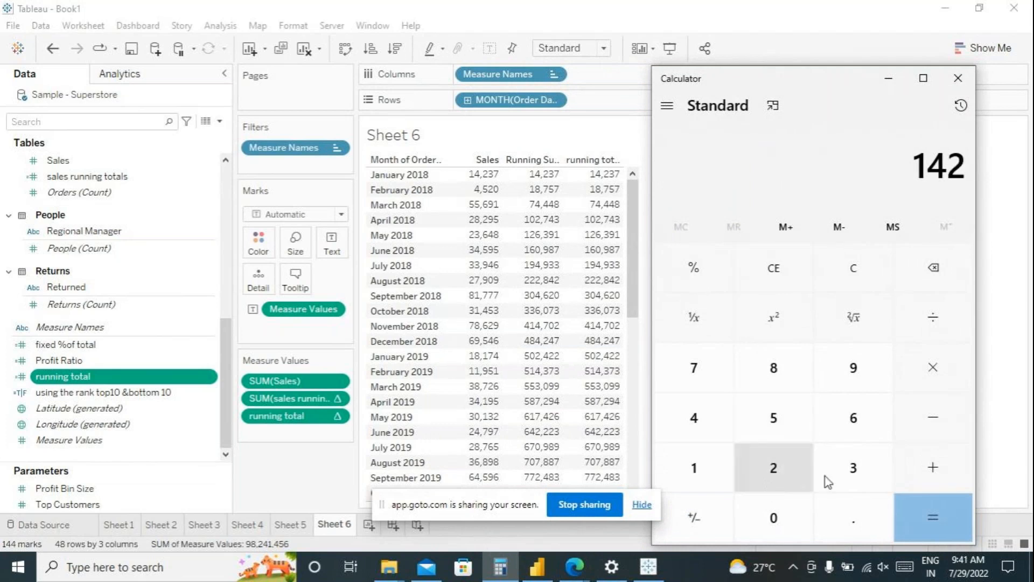
left_click(825, 476)
left_click(696, 382)
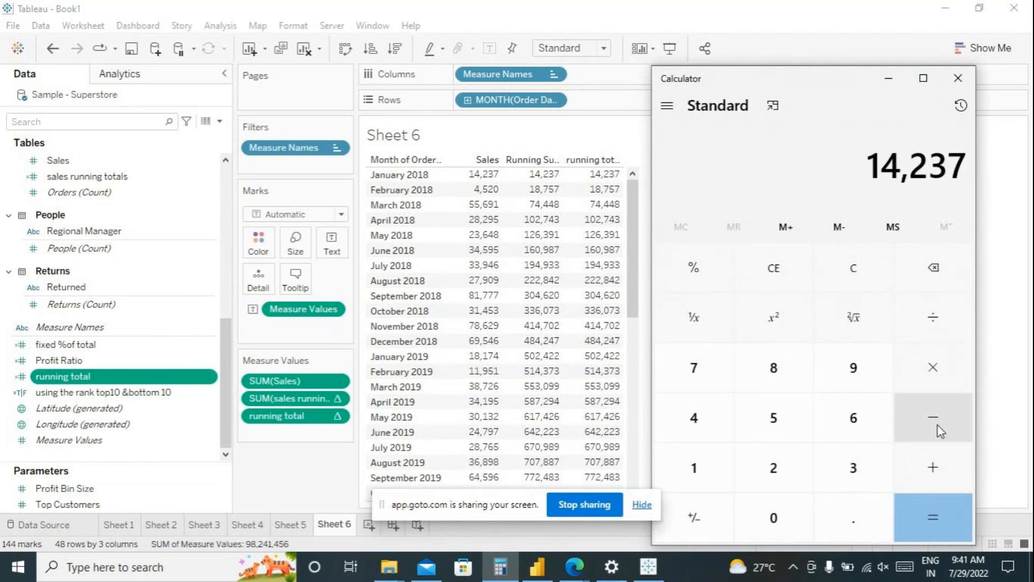
left_click(937, 466)
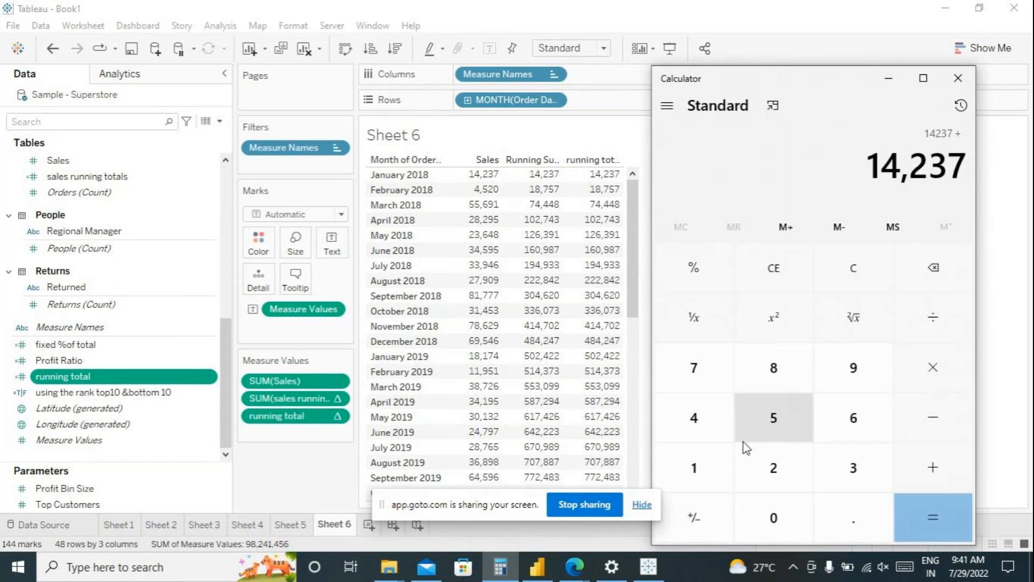
key("4")
left_click(772, 419)
left_click(775, 454)
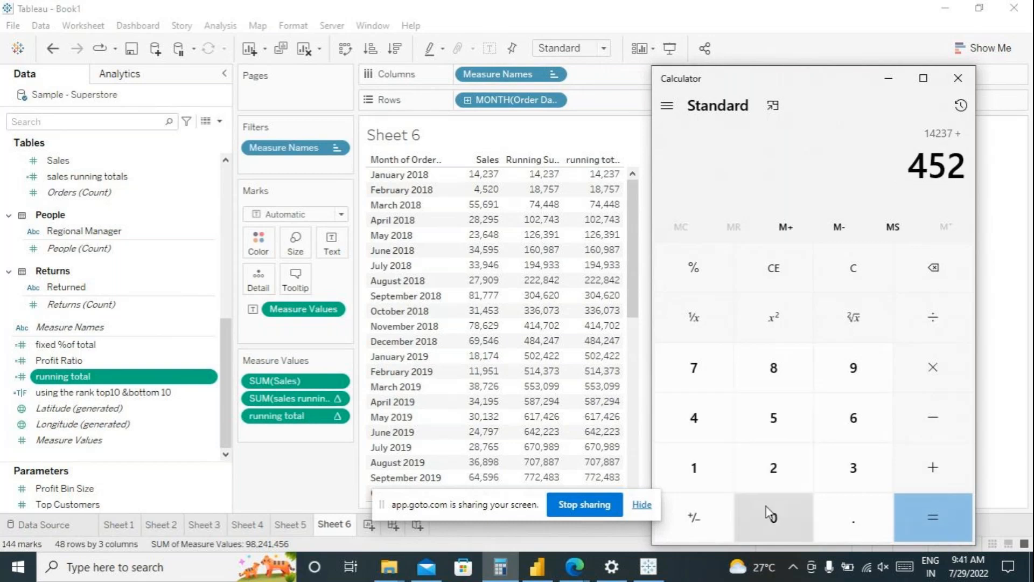
left_click(773, 514)
left_click(940, 520)
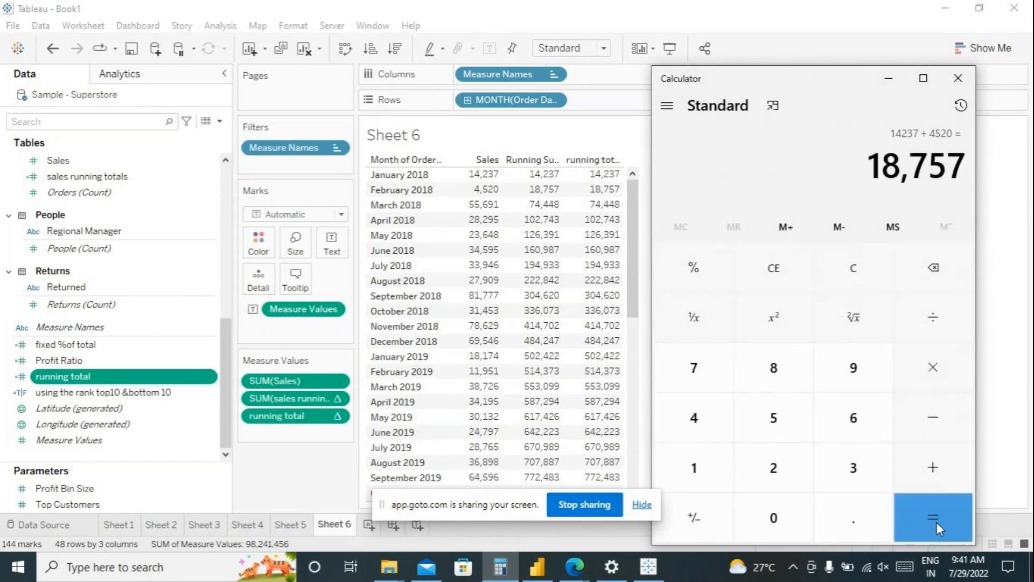
- Divide the two-month sales sum by 2 in Calculator to work out the running average
left_click(922, 338)
left_click(776, 467)
left_click(920, 515)
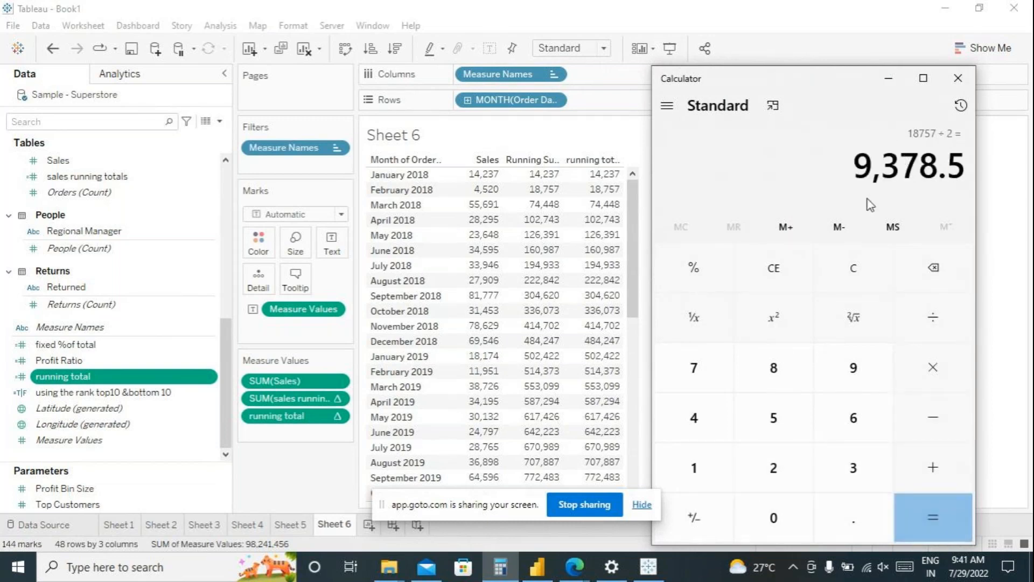
- Switch back to Tableau and start a new calculated field named running_avg
left_click(217, 26)
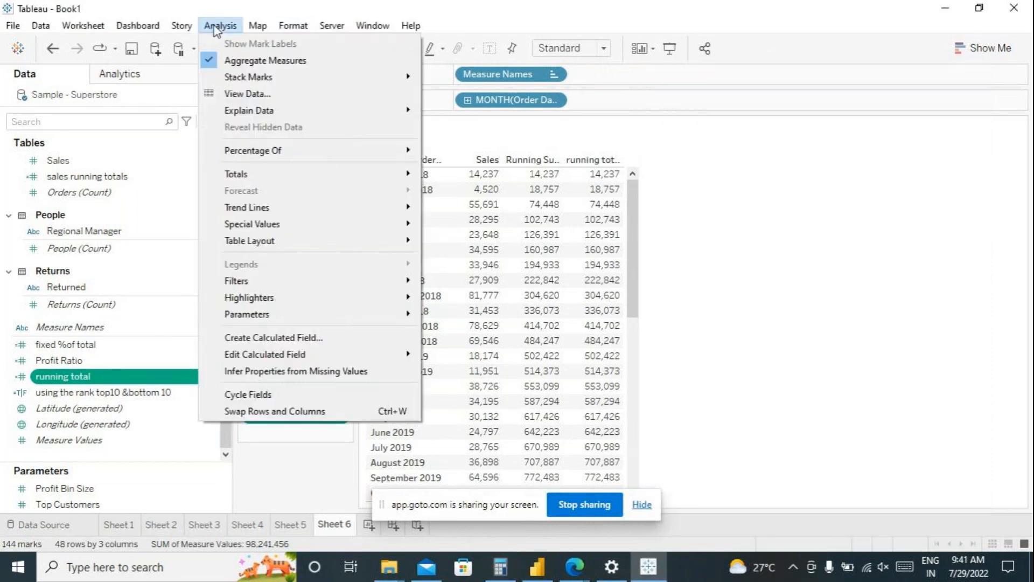
left_click(261, 341)
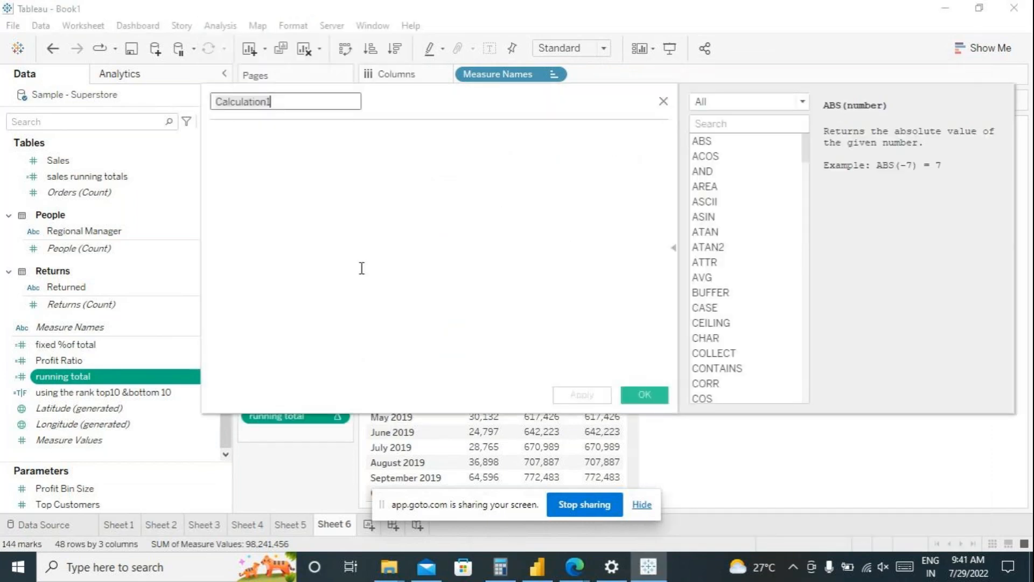
type("running_av")
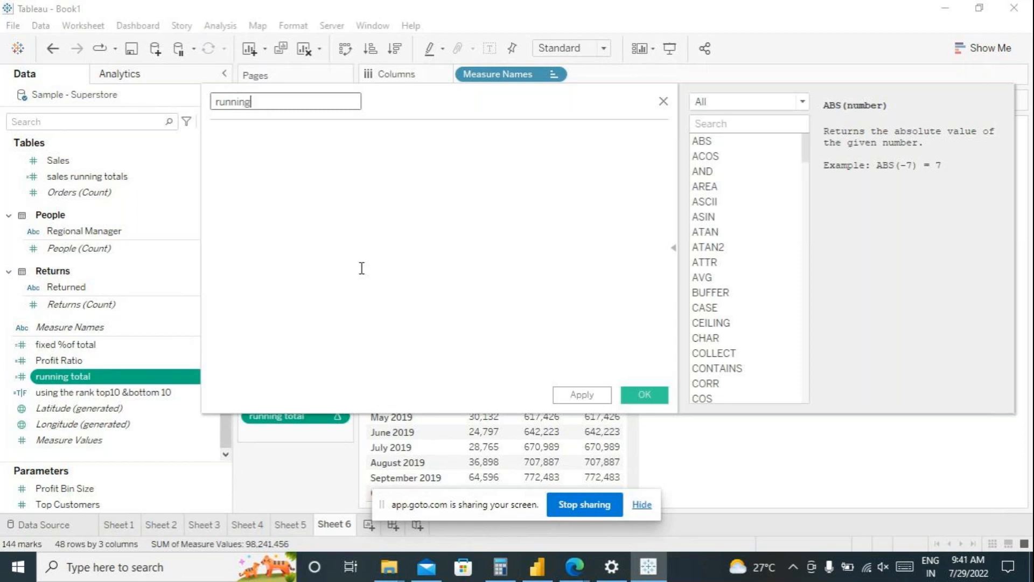
type("g")
- Enter the formula RUNNING_AVG(SUM([Sales])) for the running_avg field and save the calculation
left_click(264, 180)
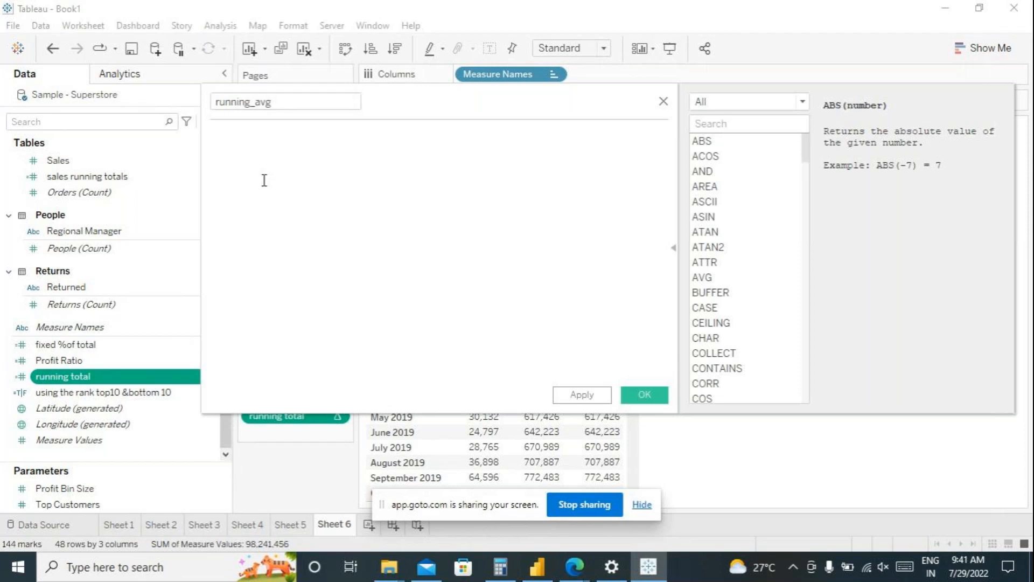
type("runn")
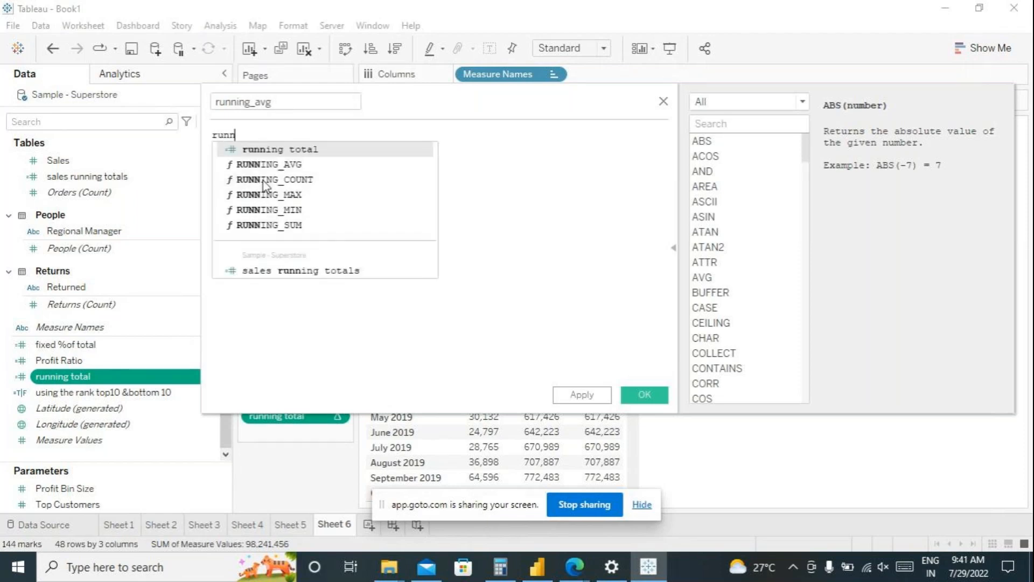
left_click(283, 162)
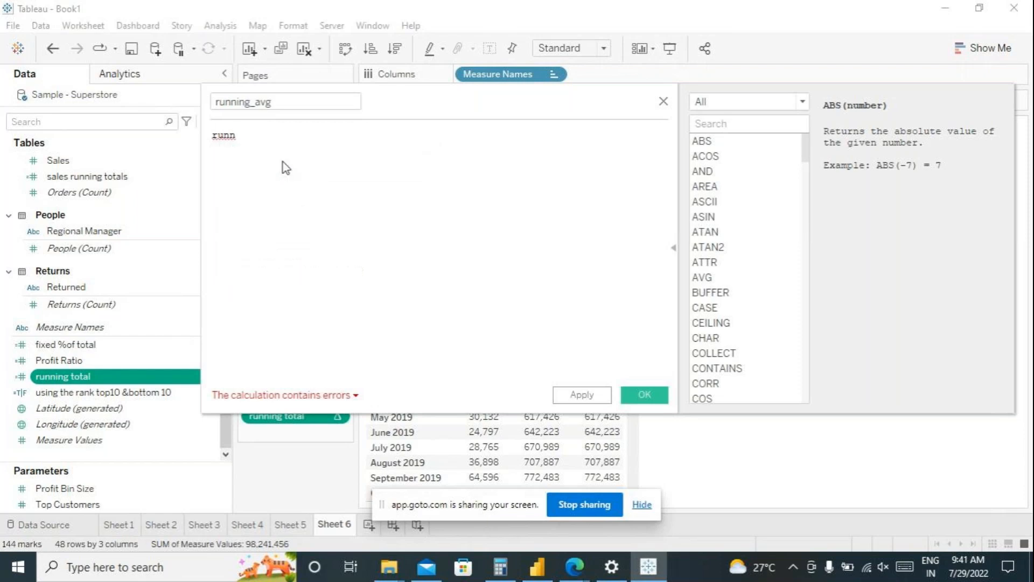
type("su")
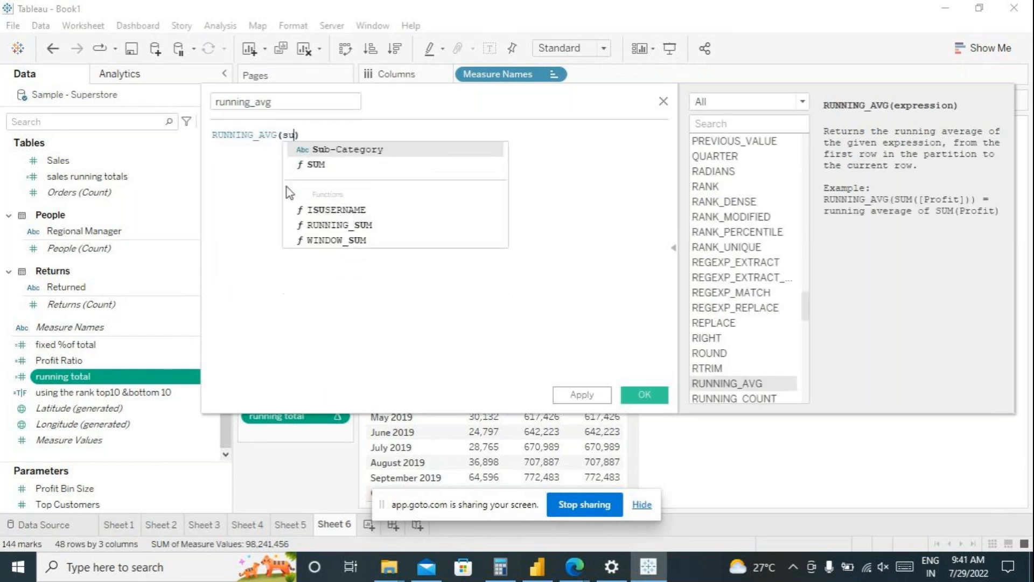
type("m")
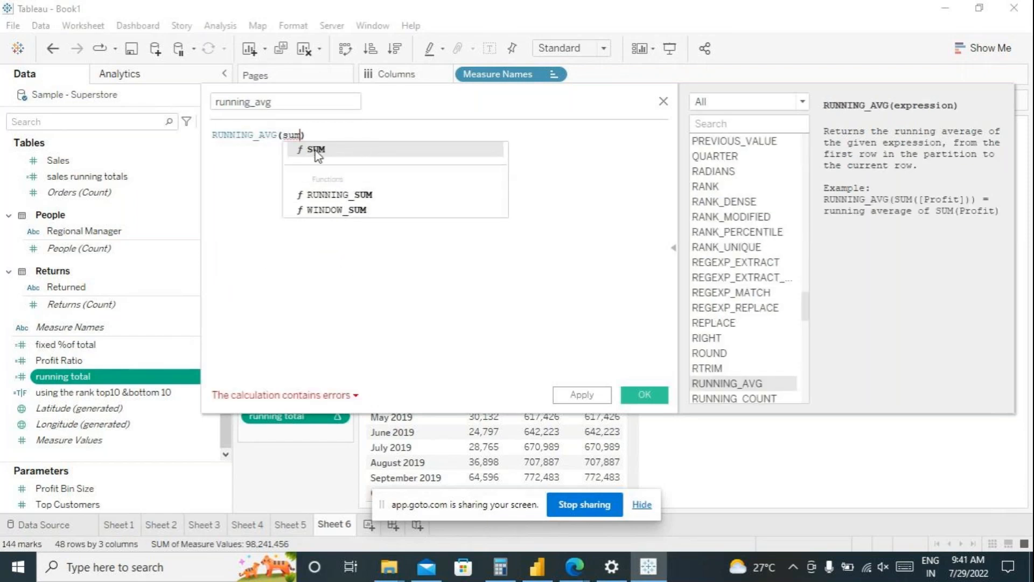
left_click(317, 150)
type("sal")
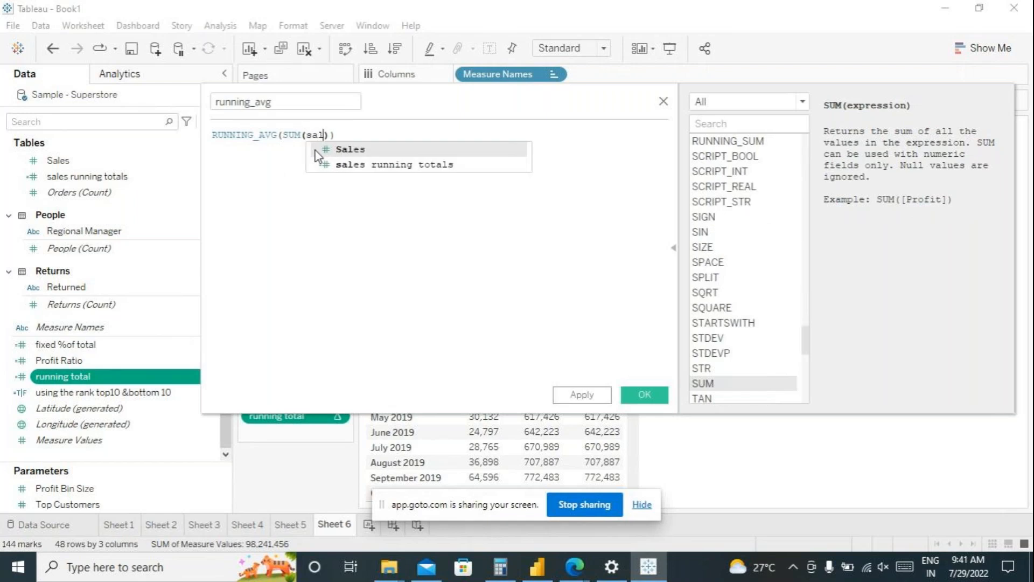
left_click(364, 152)
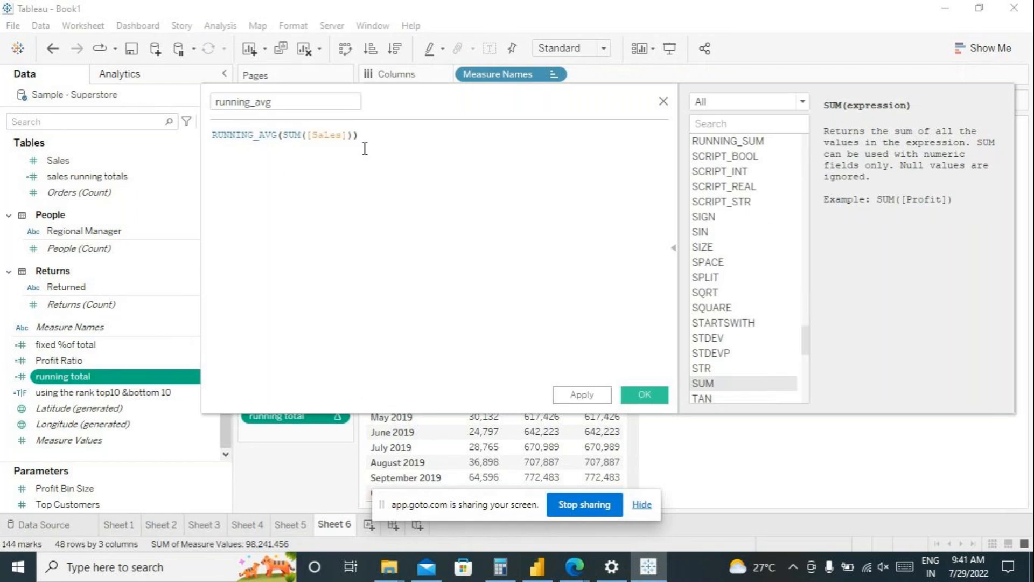
left_click(585, 395)
left_click(645, 396)
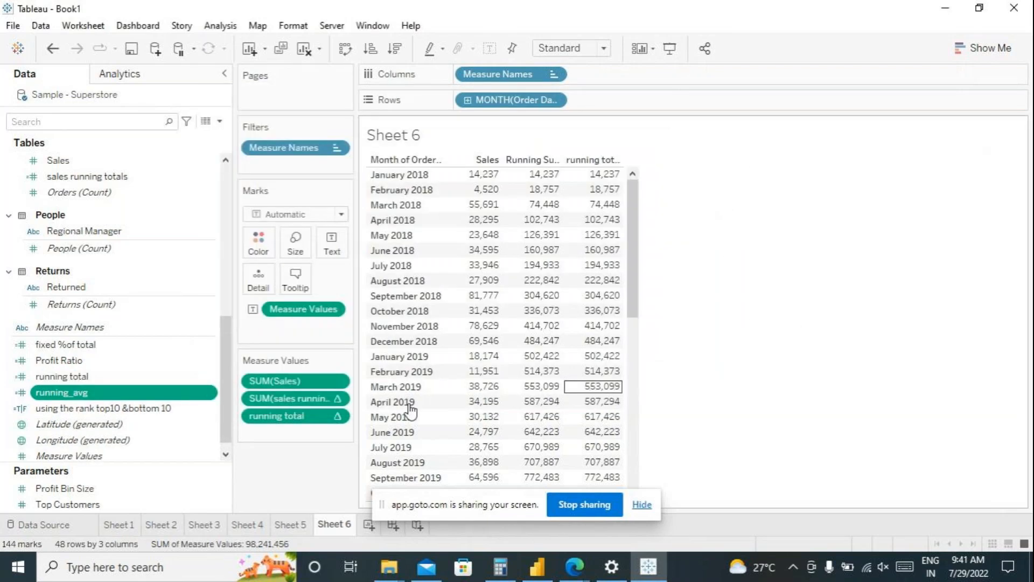
- Add running_avg to the table's measure values and place Calculator beside the table for comparison
left_click_drag(61, 392, 248, 428)
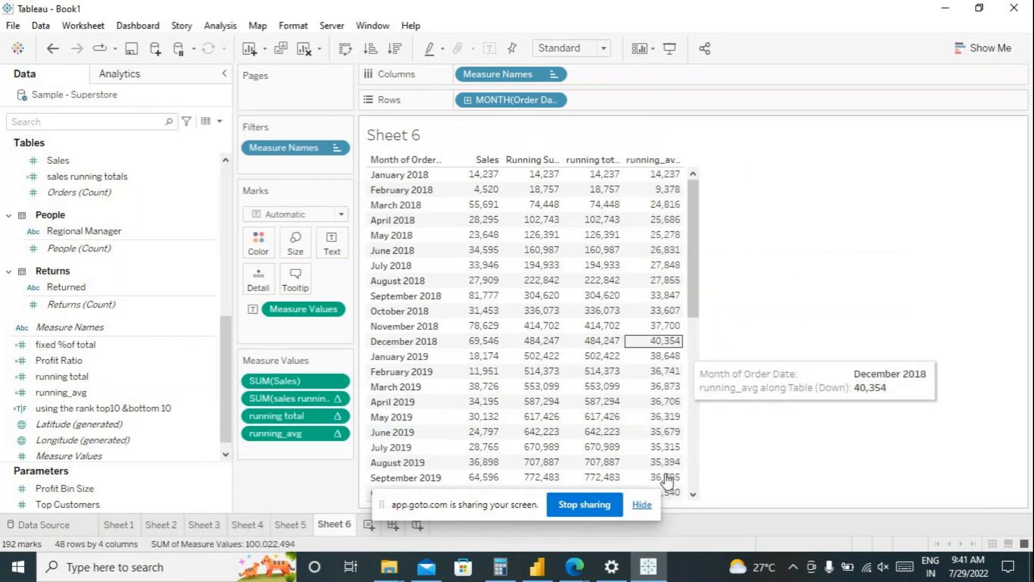
left_click(502, 570)
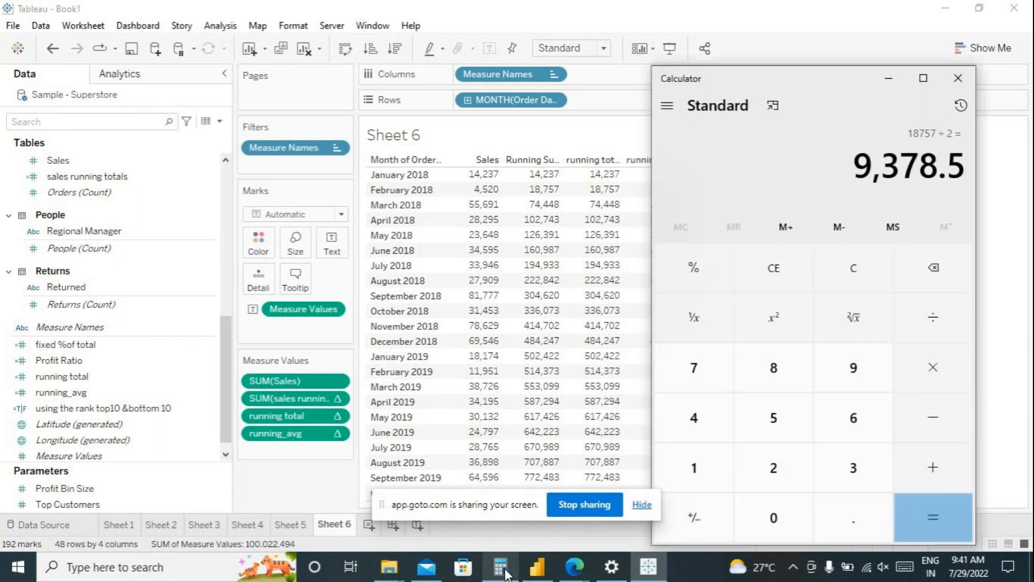
left_click_drag(713, 75, 773, 70)
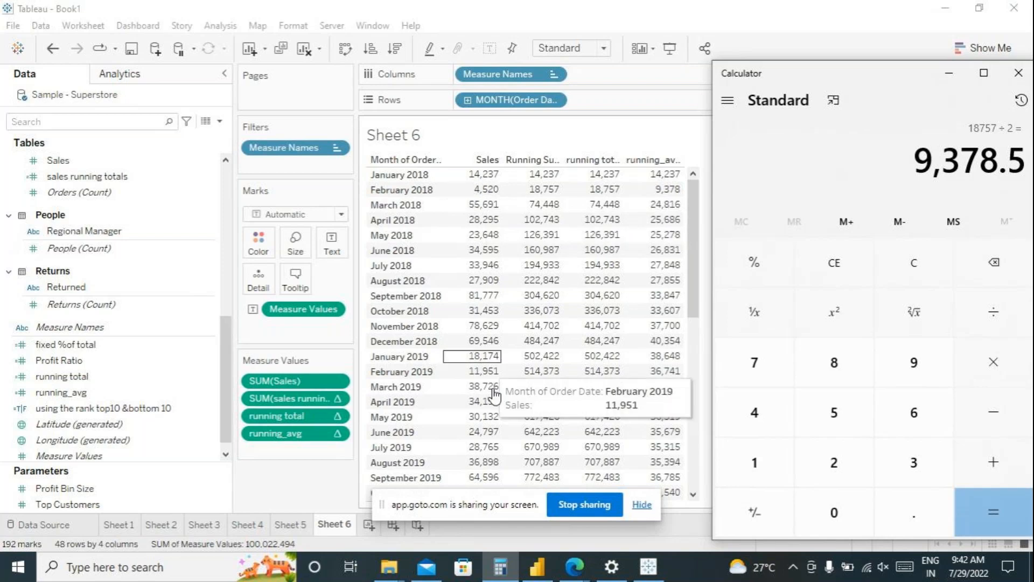
- Examine the monthly sales and running_avg values from January 2018 through the end of 2021, putting Calculator away
scroll(496, 415, "down", 3)
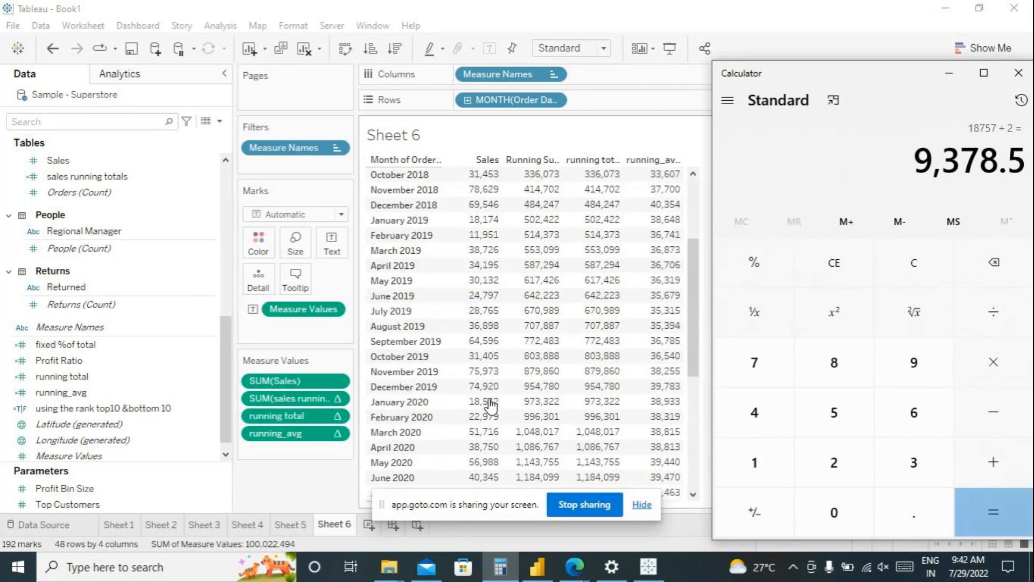
scroll(473, 357, "down", 4)
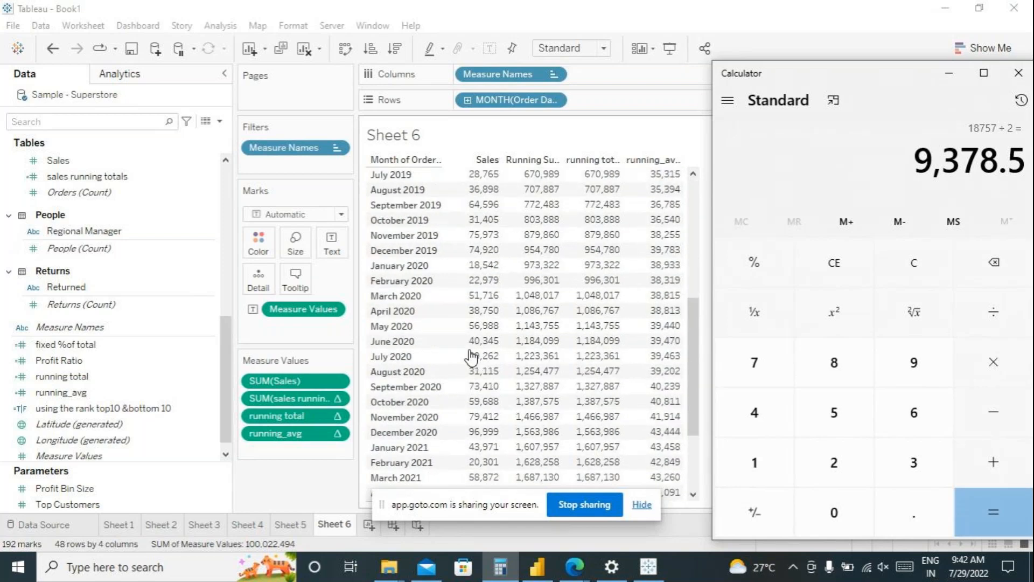
scroll(470, 357, "down", 2)
scroll(472, 361, "up", 9)
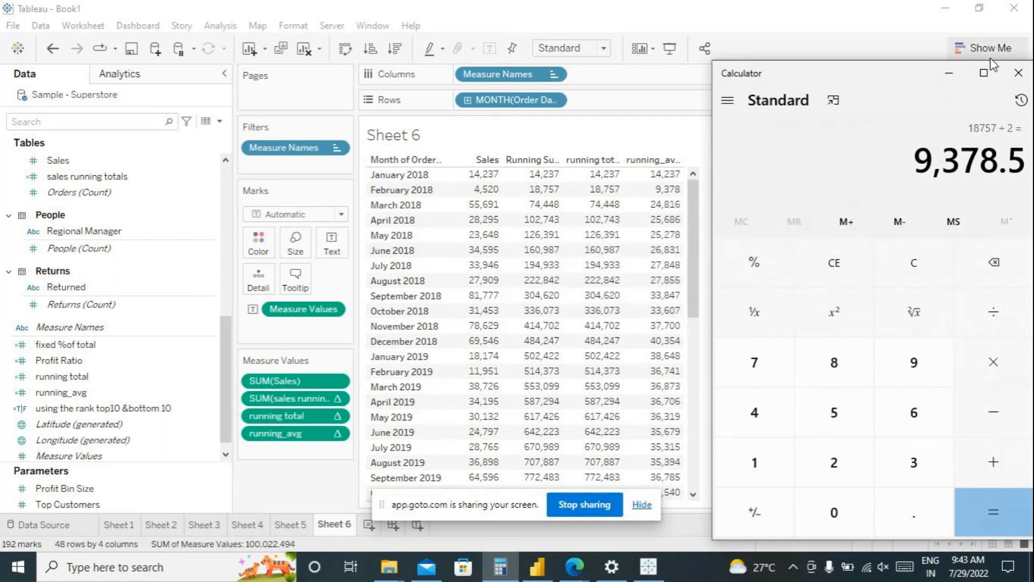
left_click(949, 72)
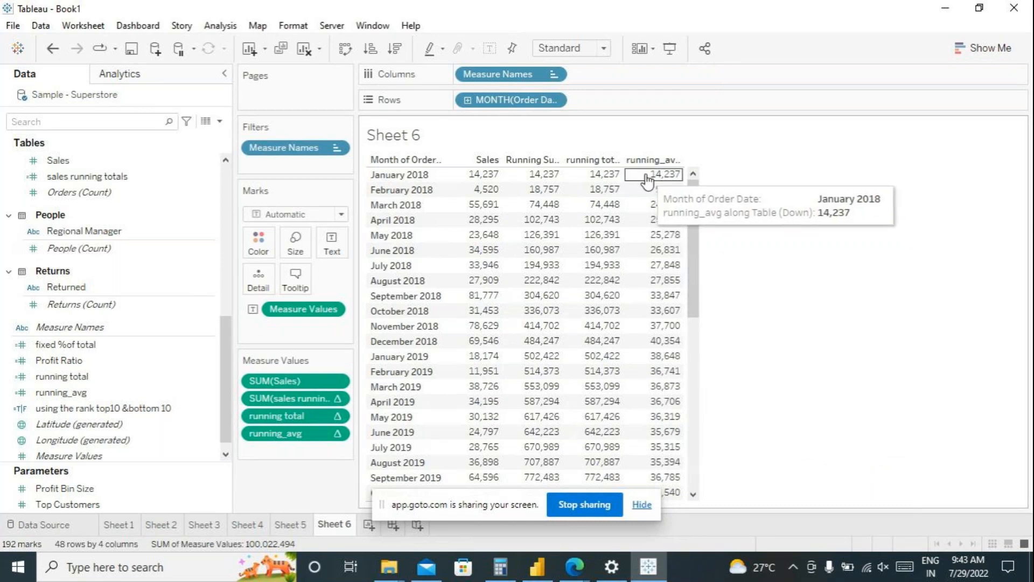
scroll(649, 278, "down", 7)
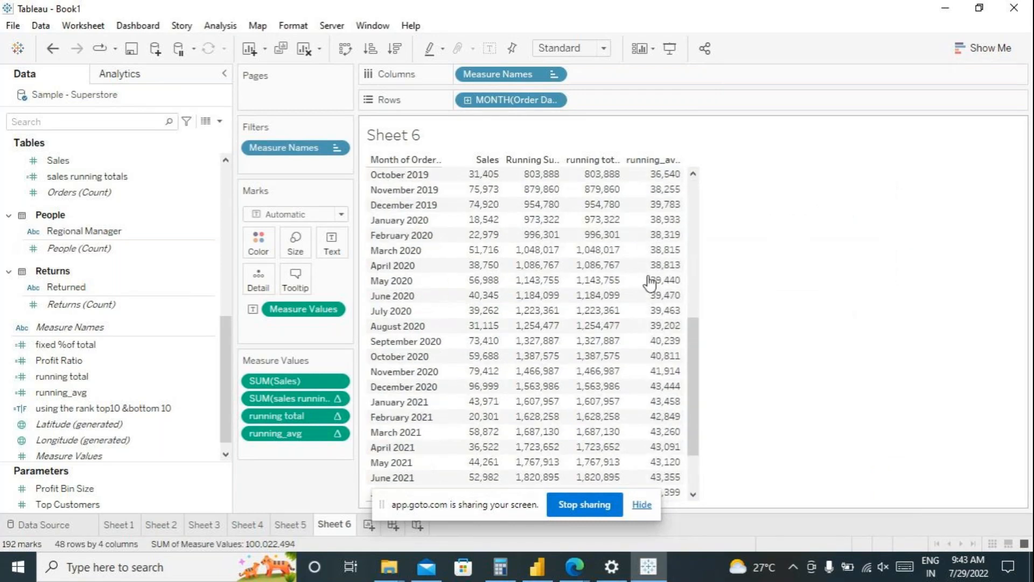
scroll(650, 281, "down", 2)
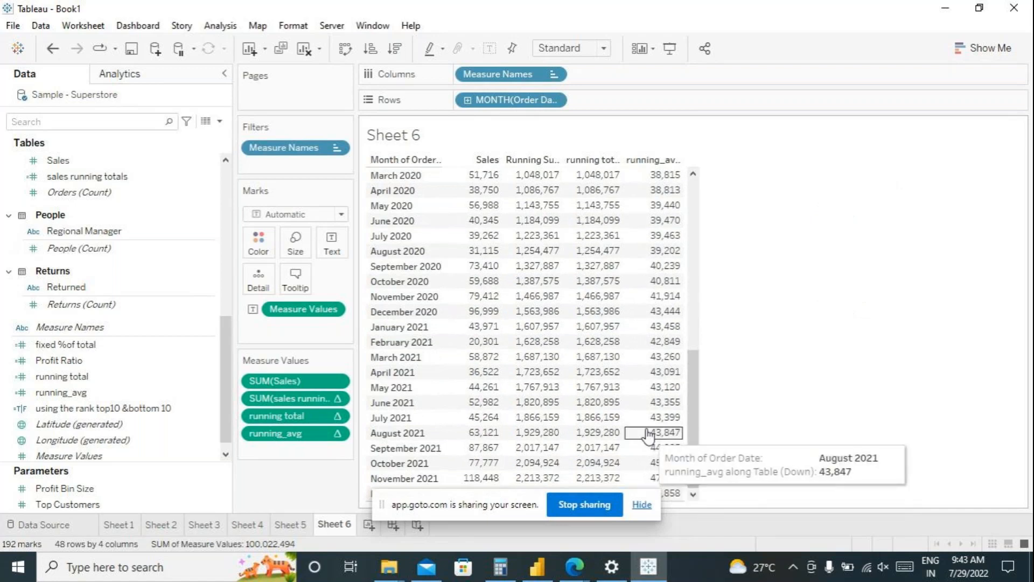
scroll(661, 317, "up", 9)
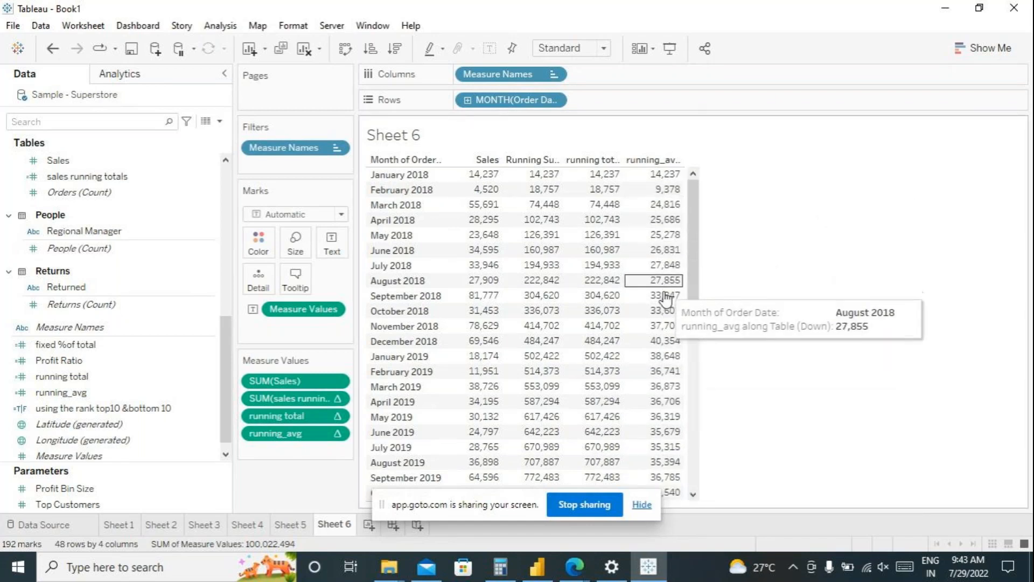
scroll(654, 385, "down", 3)
scroll(654, 385, "down", 5)
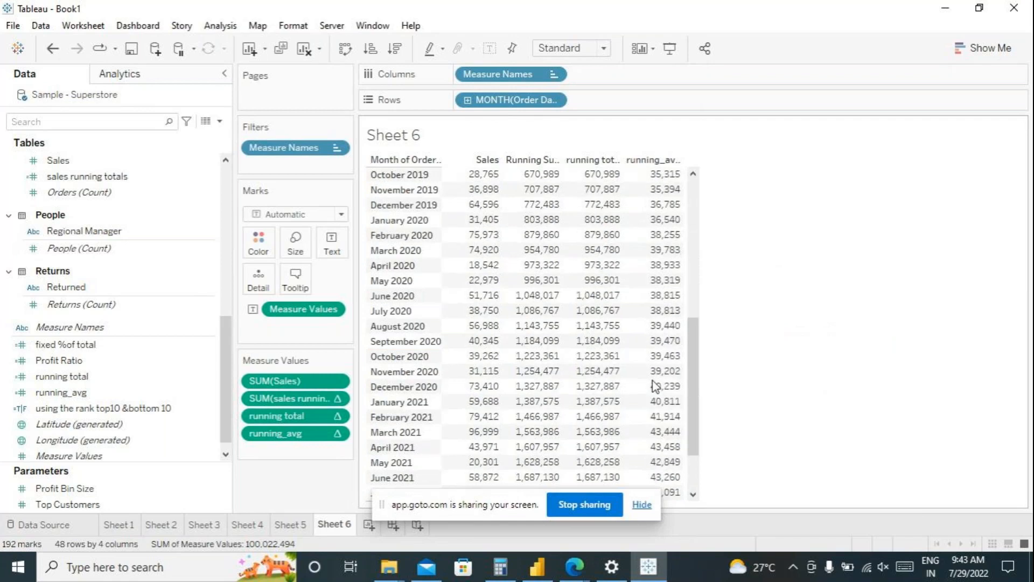
scroll(654, 385, "down", 2)
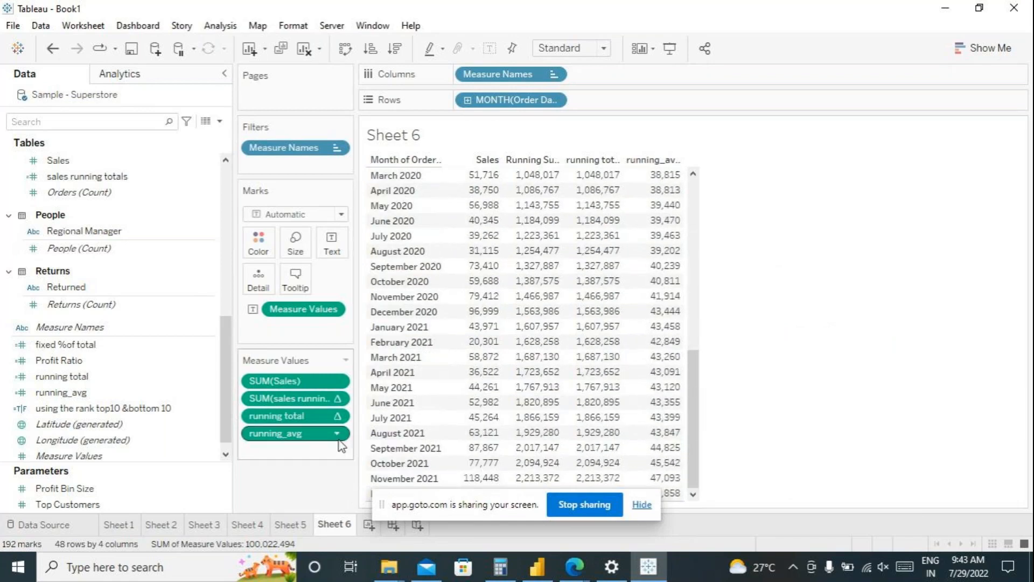
- Check the table calculation settings of the sales running totals measure and close them
left_click(338, 398)
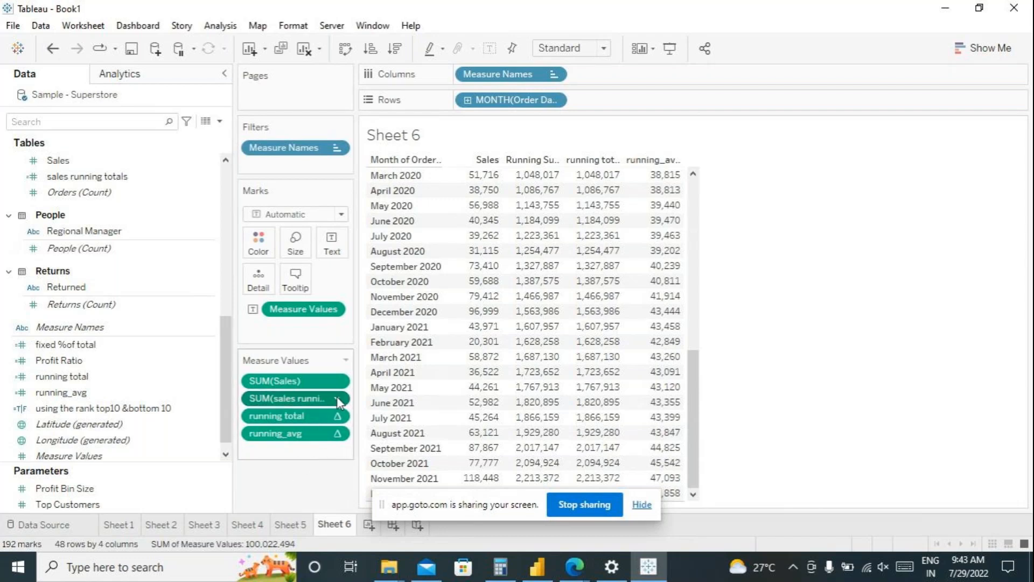
left_click(295, 513)
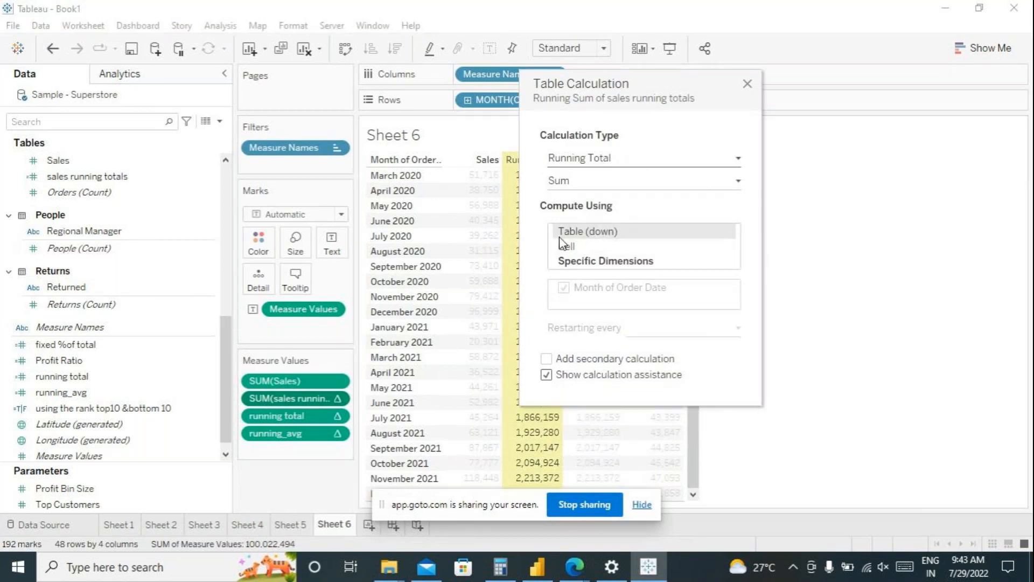
left_click(748, 84)
- Highlight the March 2020 running_avg value and review the running average over the whole date range
mouse_move(646, 185)
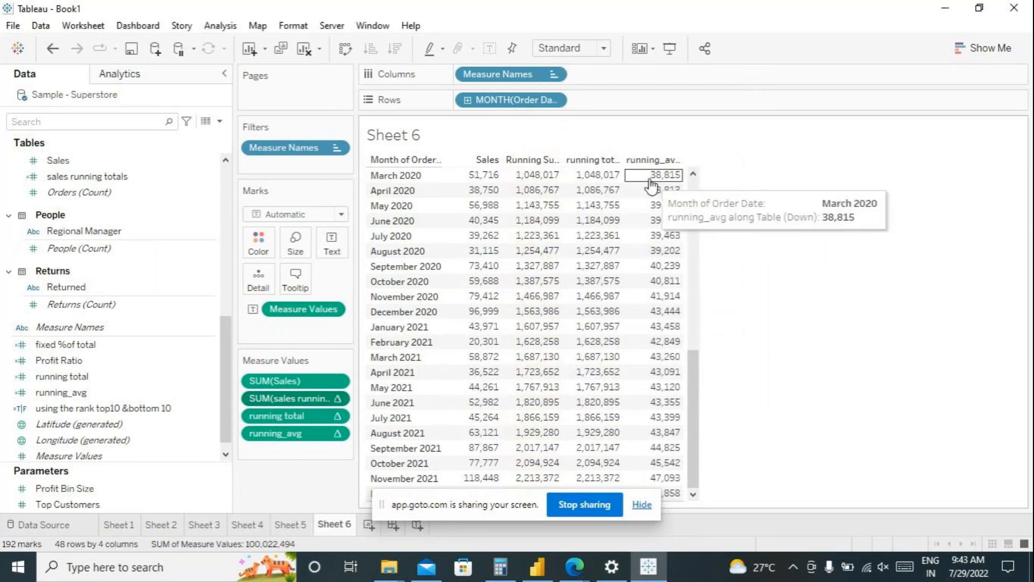
left_click(645, 183)
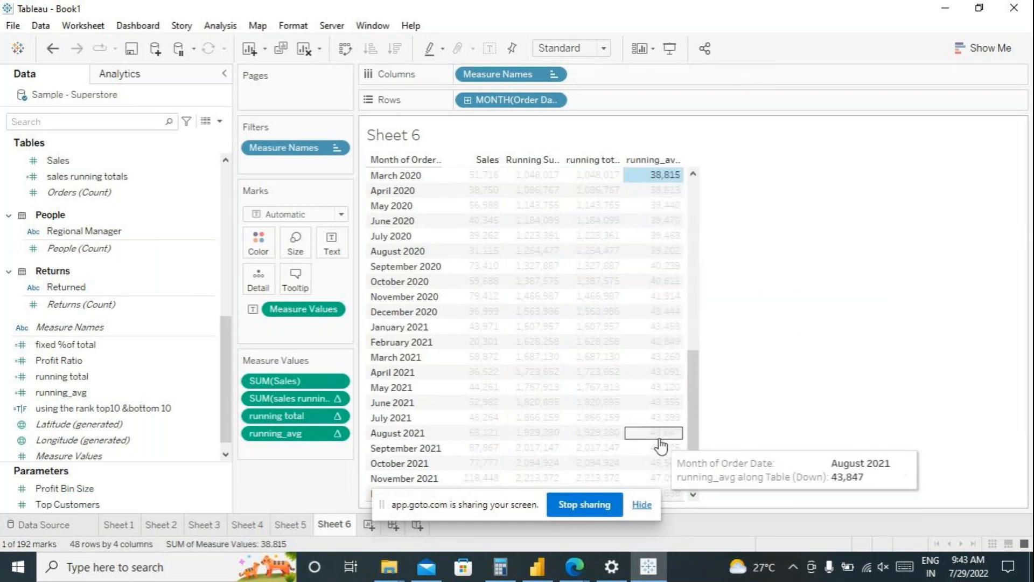
scroll(660, 456, "up", 9)
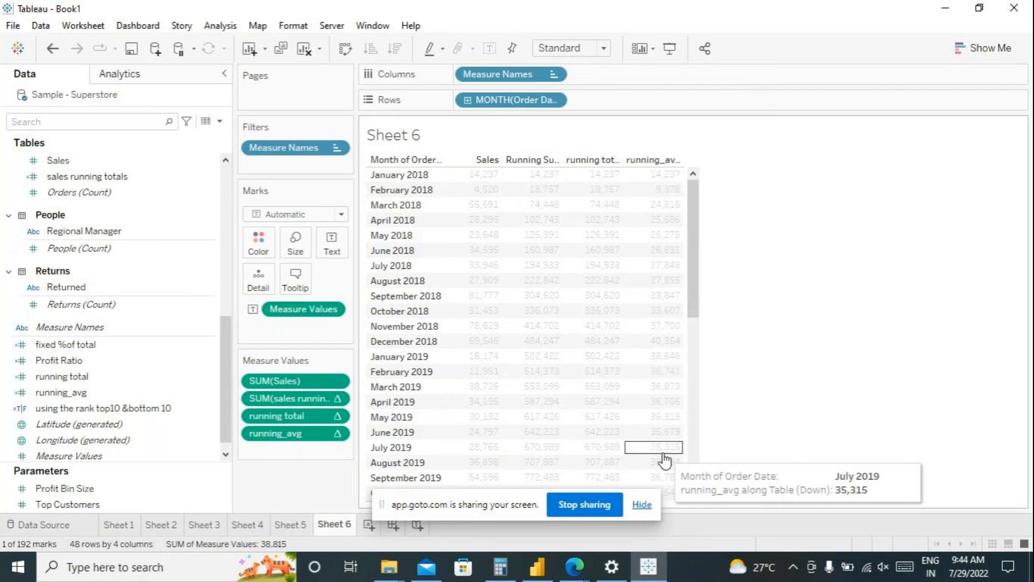
scroll(680, 334, "down", 9)
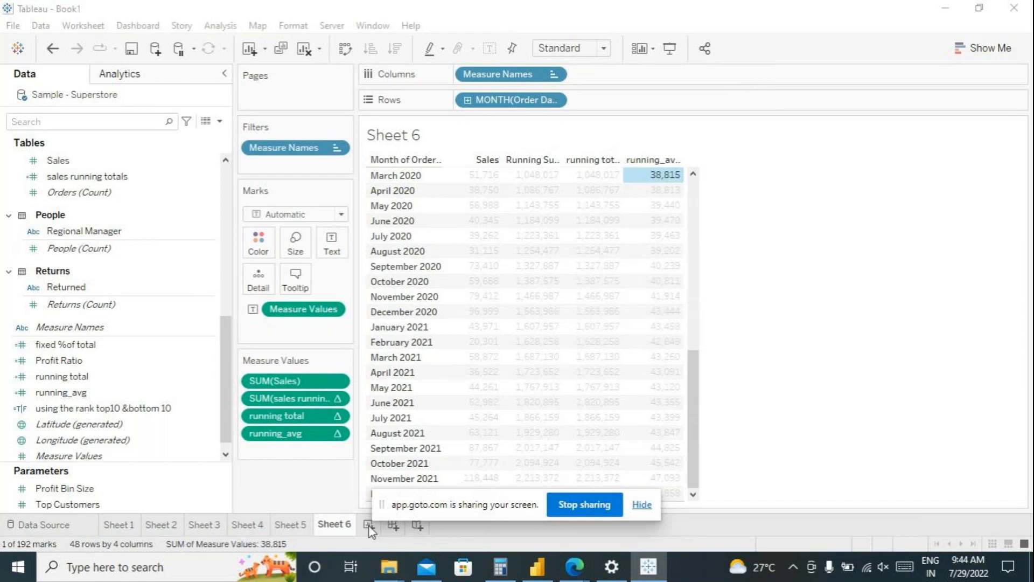
- Create a new worksheet and build a text table of Sales by Category and Sub-Category
left_click_drag(442, 505, 808, 459)
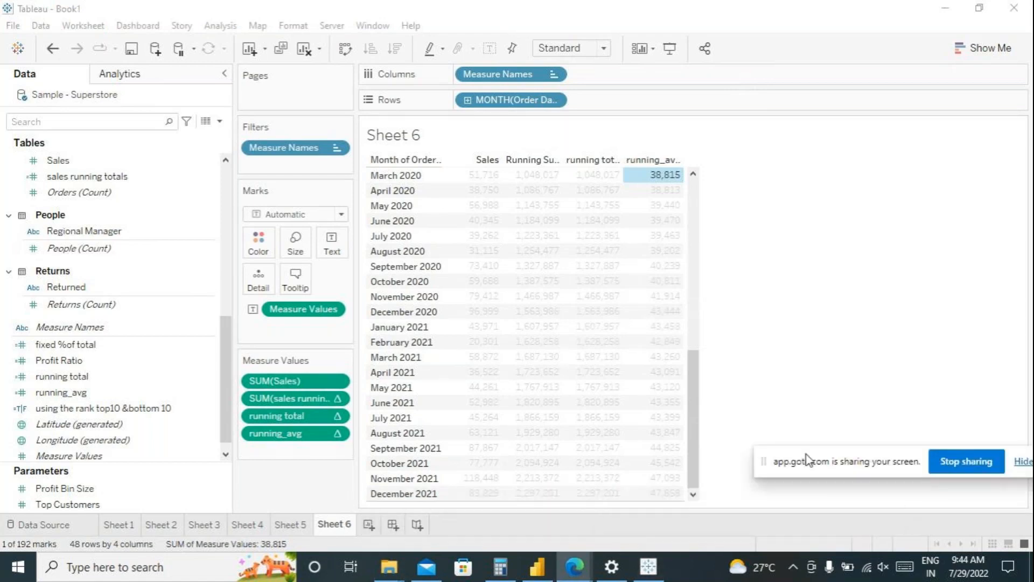
left_click(369, 524)
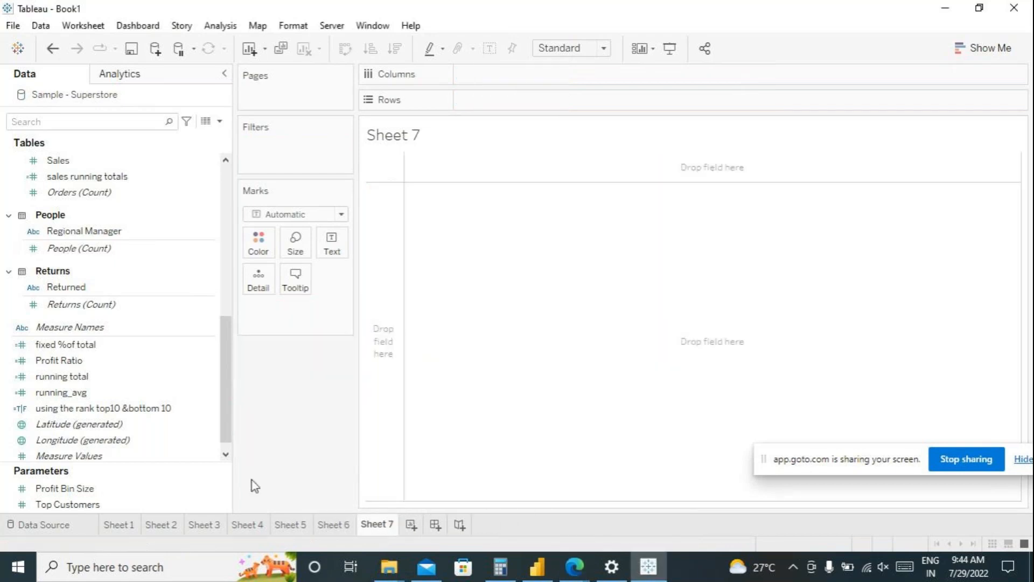
scroll(97, 377, "up", 8)
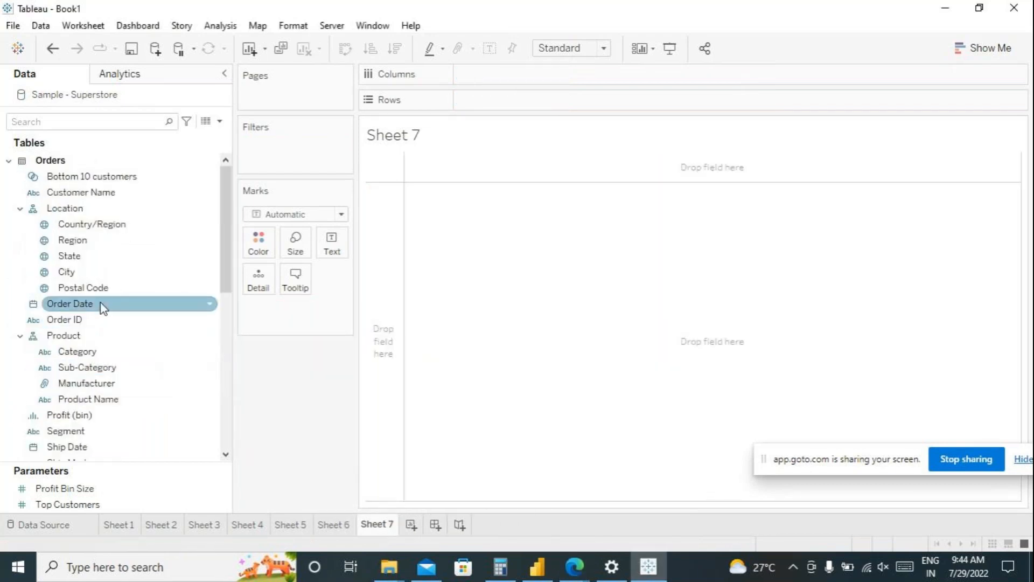
double_click(92, 351)
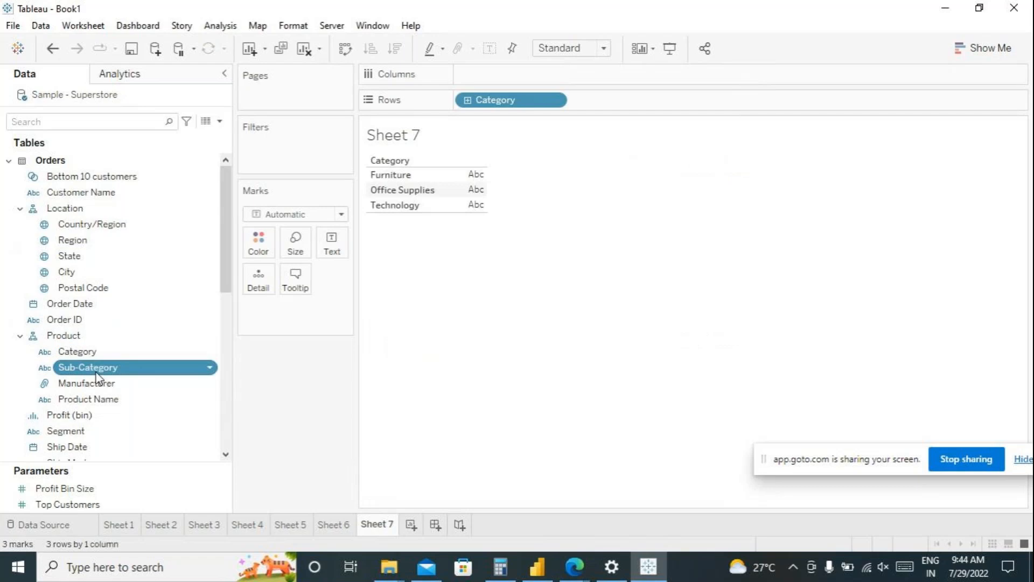
double_click(96, 372)
scroll(81, 386, "down", 4)
double_click(77, 386)
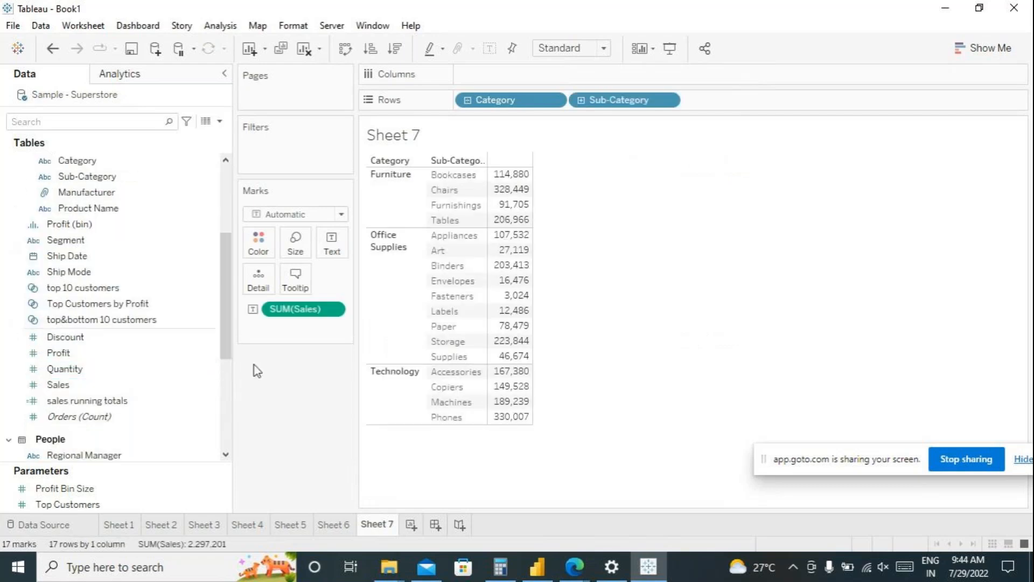
- Move SUM(Sales) to Columns as a bar chart and convert the view back to a text table
left_click_drag(289, 308, 488, 103)
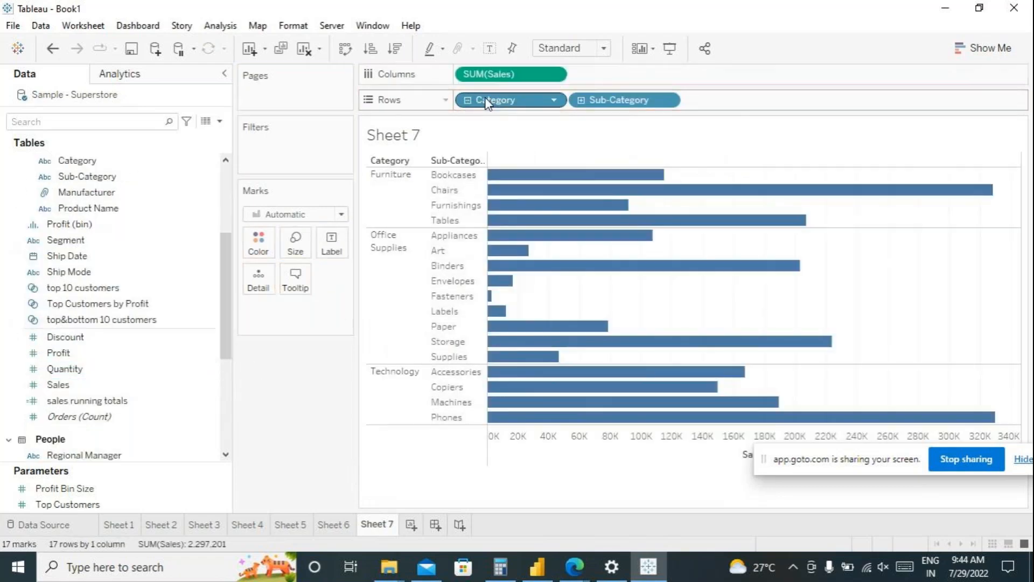
left_click(995, 48)
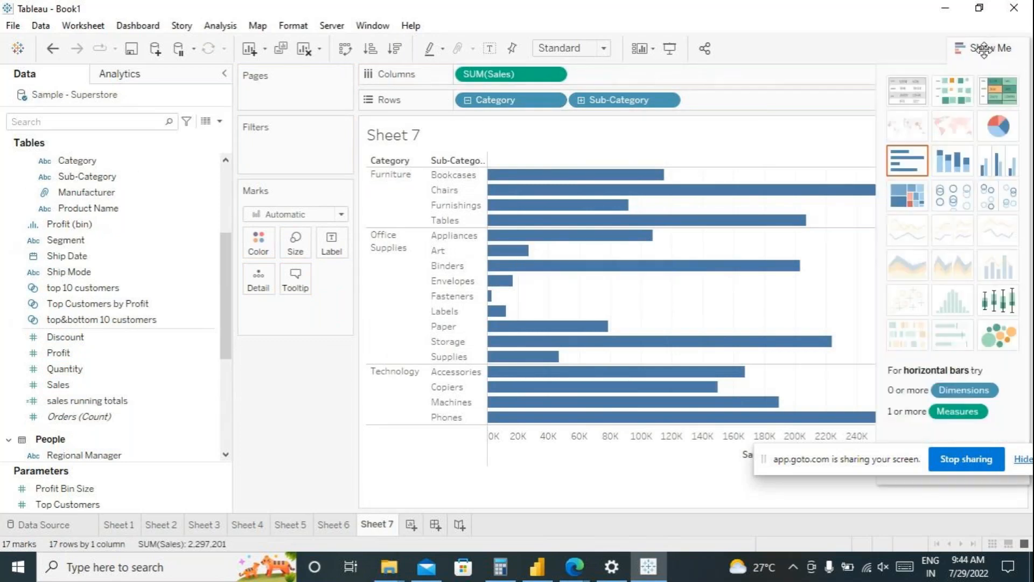
left_click(914, 97)
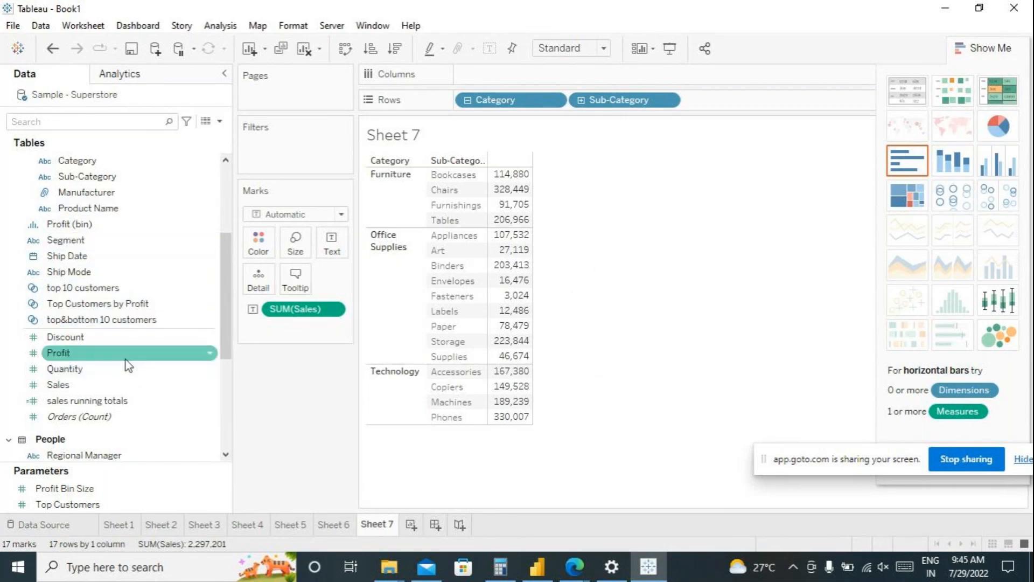
- Add Order Date by year to the columns of the Category and Sub-Category sales table
scroll(128, 361, "up", 3)
scroll(132, 269, "up", 2)
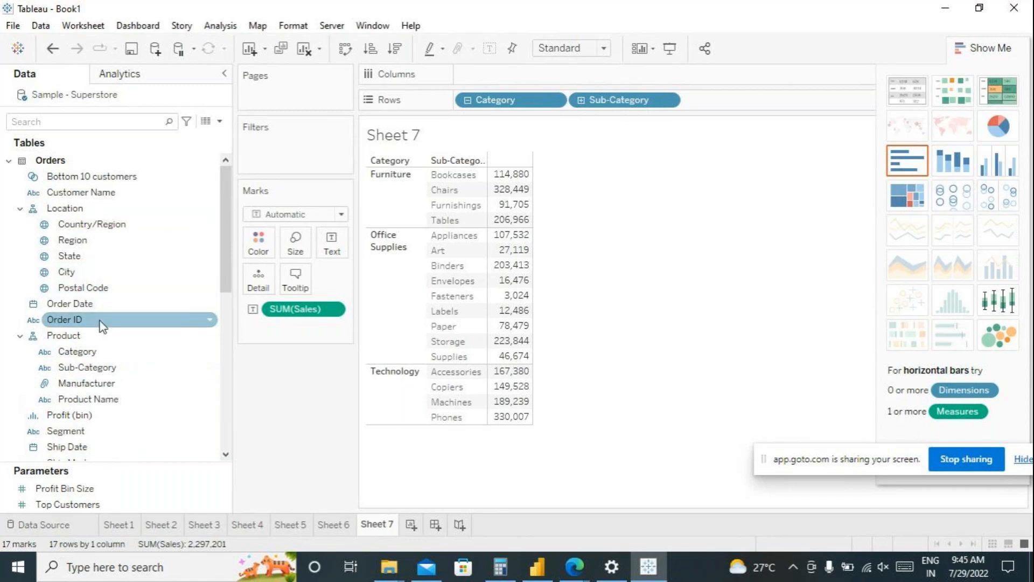
left_click(107, 305)
double_click(108, 305)
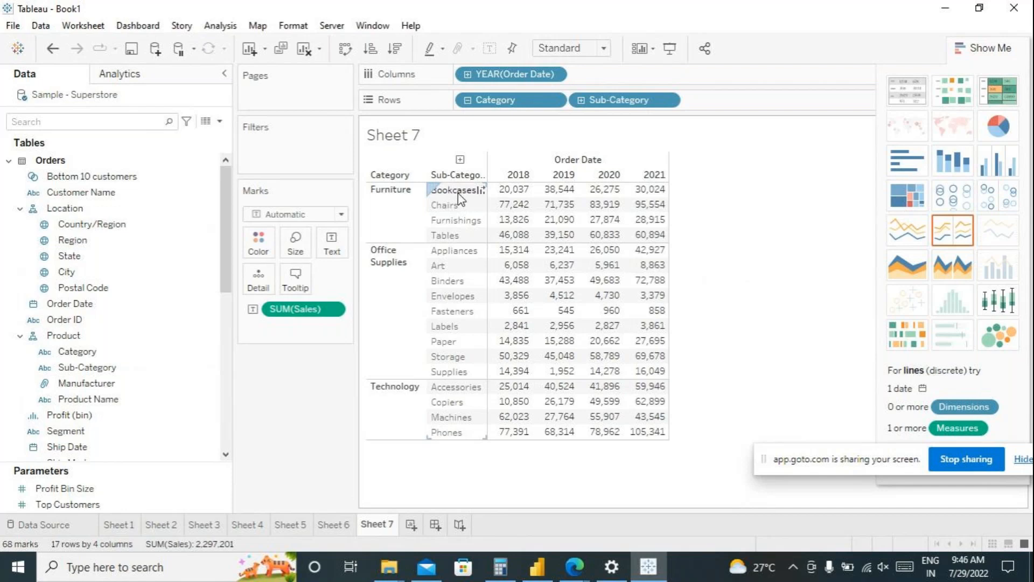
- Compare Bookcases sales across the years, swap rows and columns to read them downward, and swap back
mouse_move(532, 197)
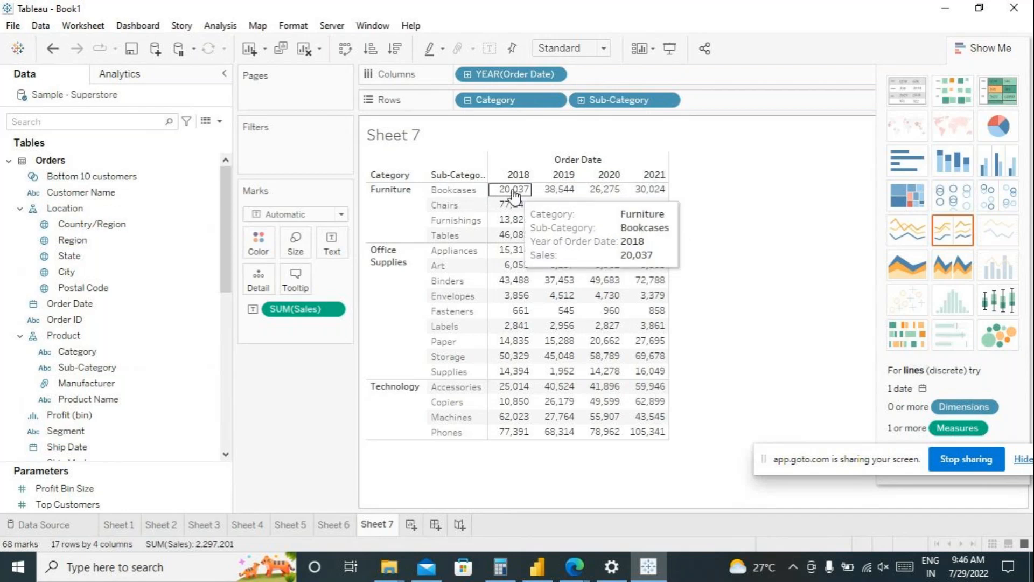
mouse_move(658, 194)
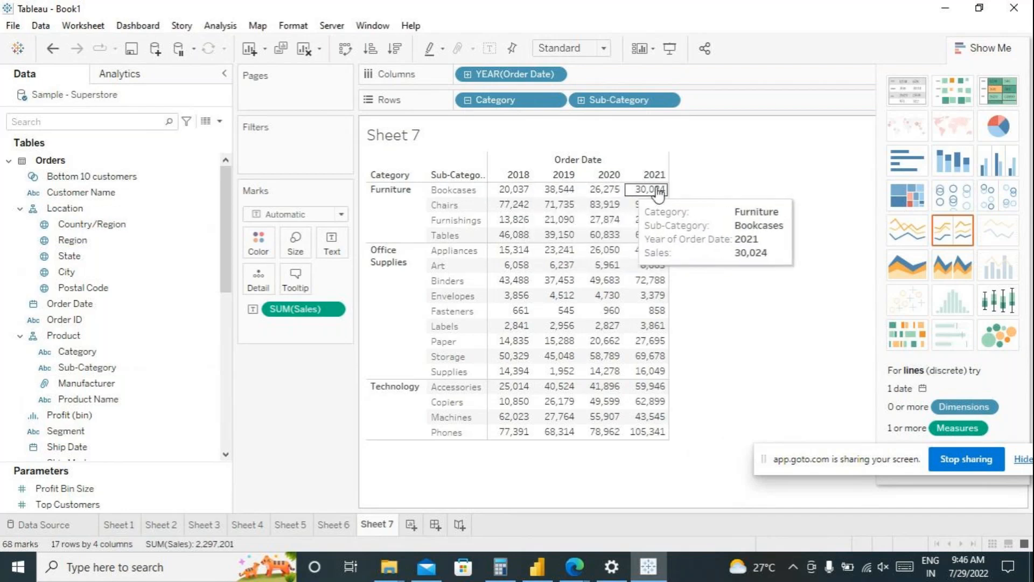
mouse_move(606, 192)
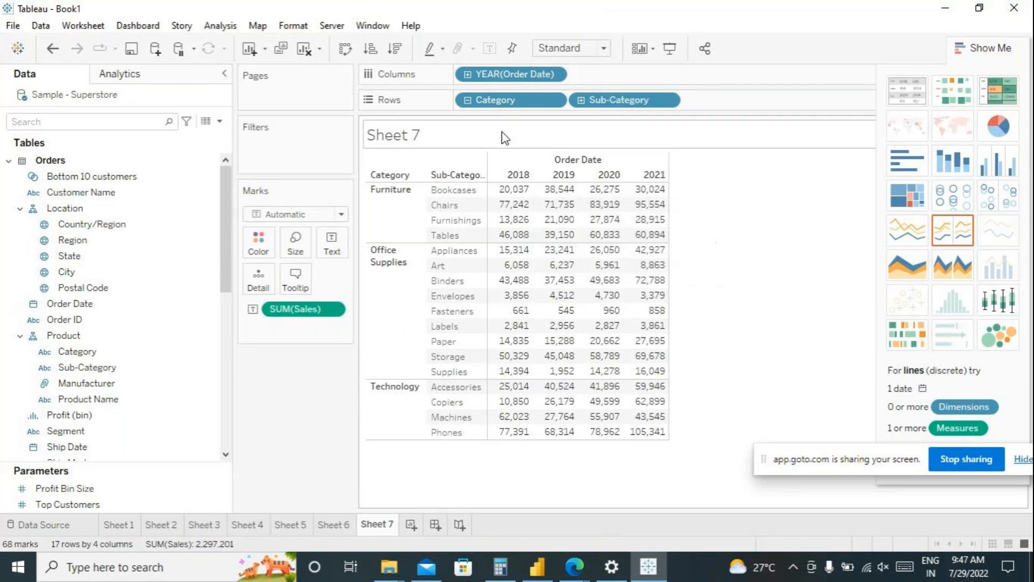
left_click(345, 50)
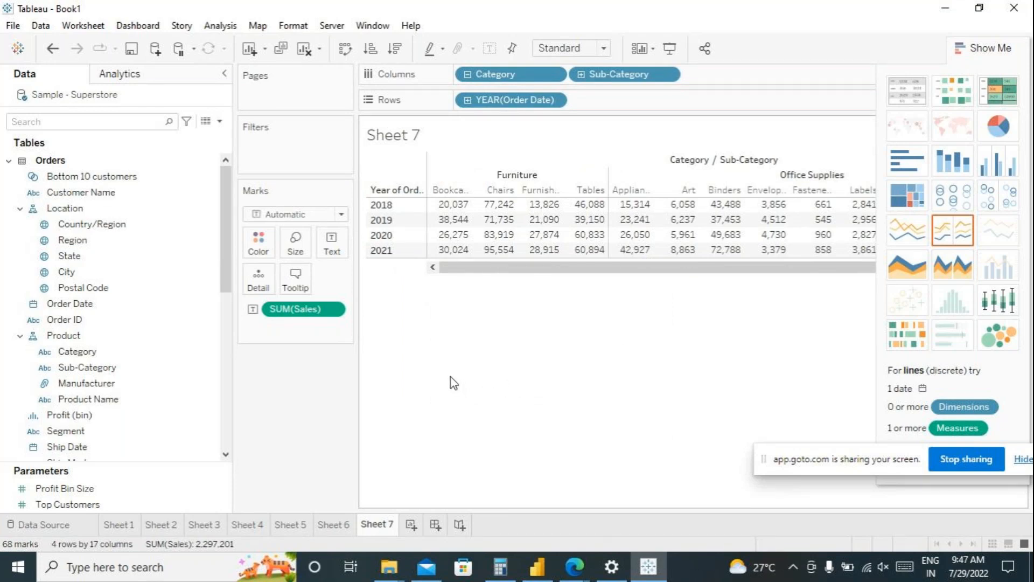
mouse_move(438, 229)
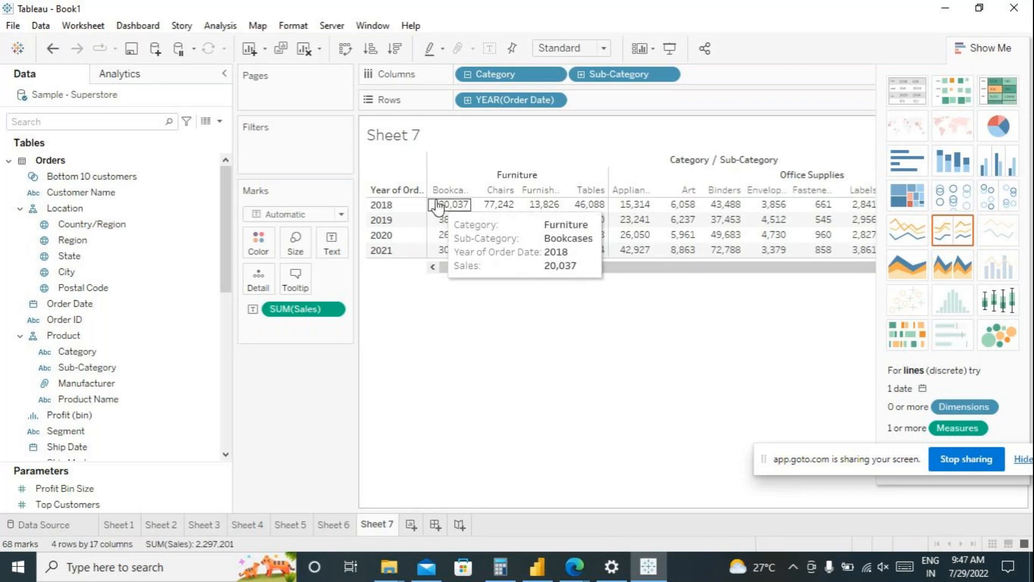
mouse_move(437, 258)
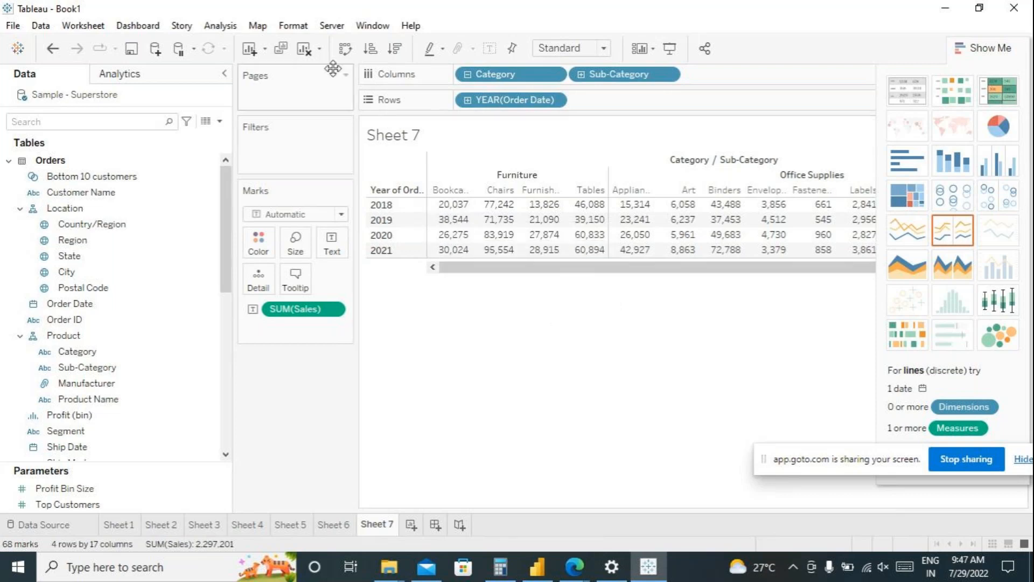
left_click(345, 53)
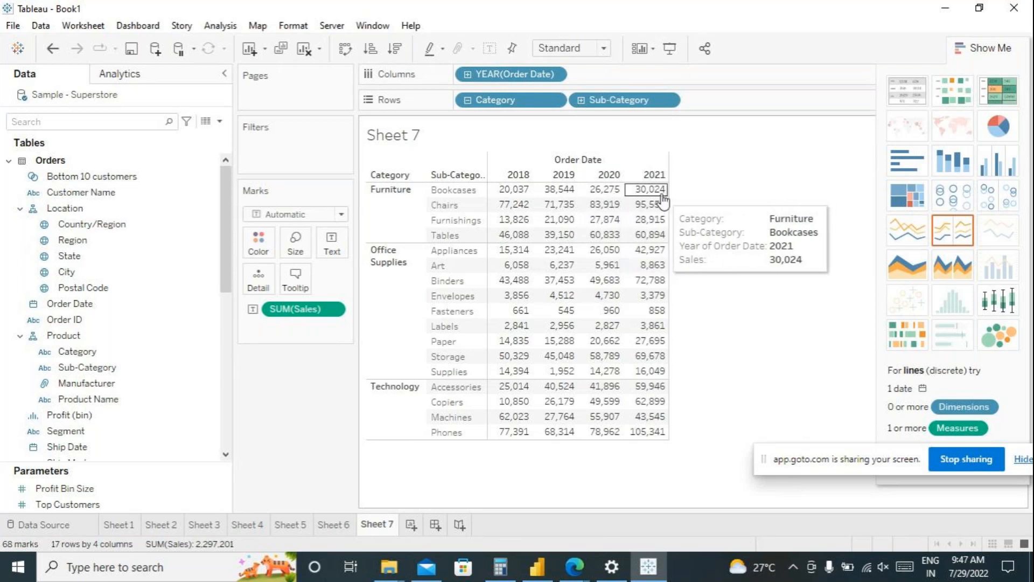
- Examine the 2018 sales values down the sub-categories, including Chairs, Furnishings and Fasteners
mouse_move(499, 212)
mouse_move(506, 287)
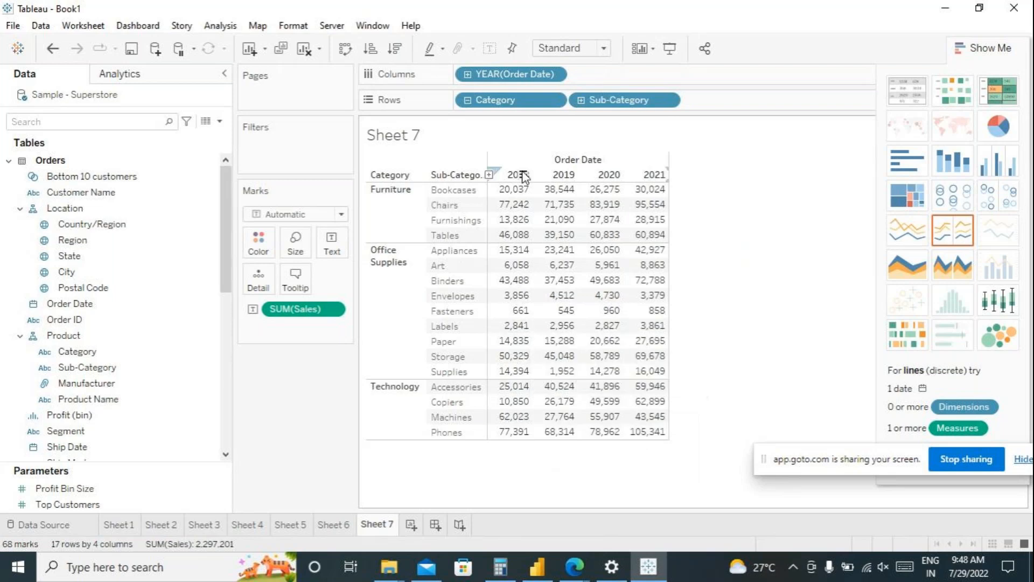
mouse_move(516, 237)
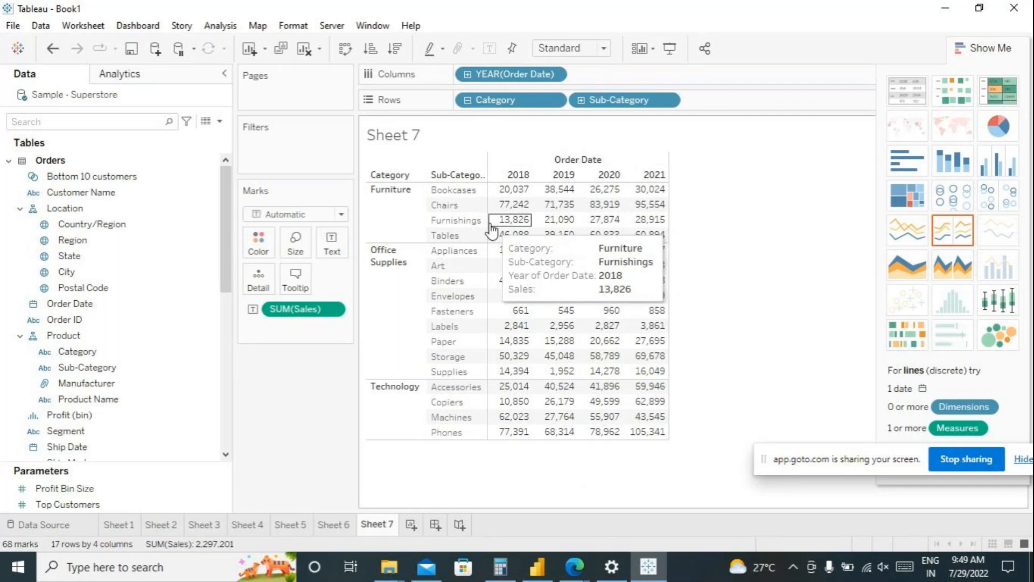
mouse_move(509, 221)
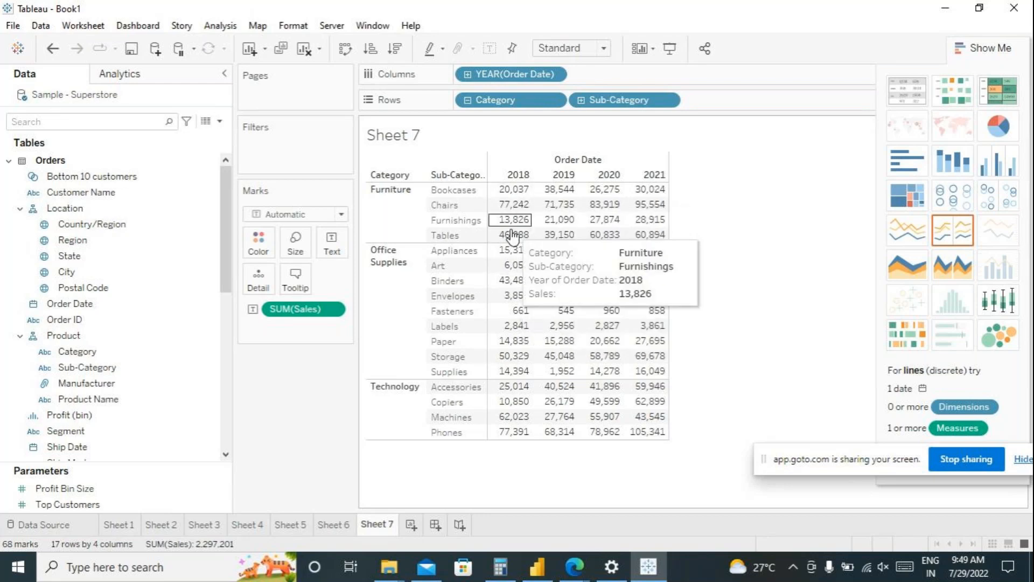
left_click(520, 311)
left_click(512, 206)
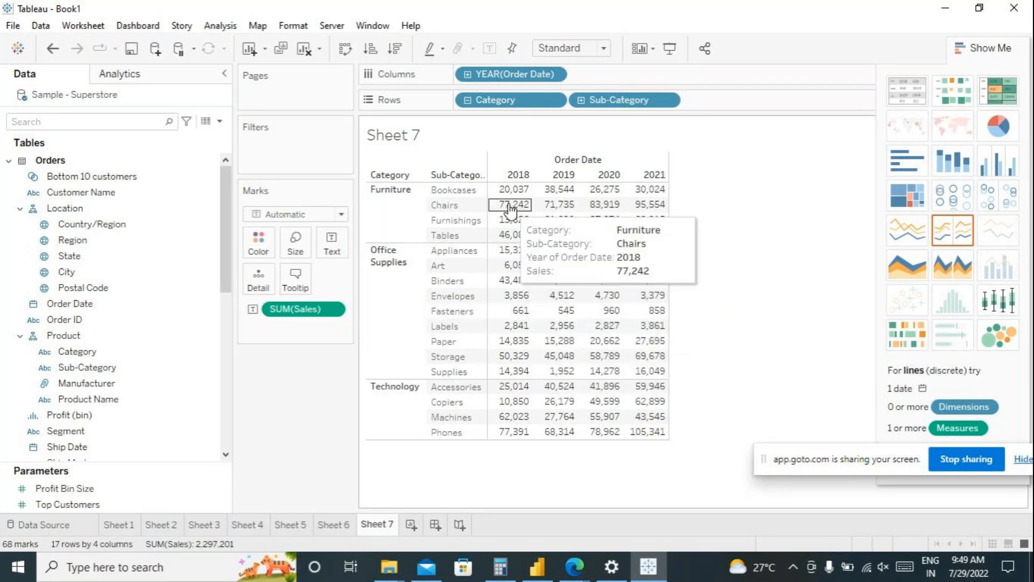
left_click(507, 222)
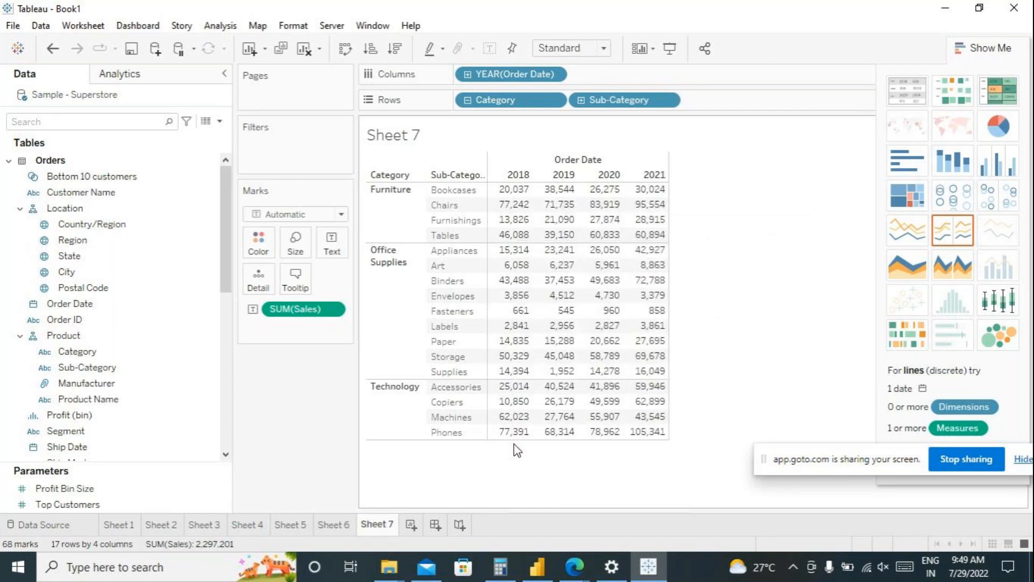
- Remove Category from the rows and add a Difference From table calculation to SUM(Sales), computed Table (across) relative to Previous
left_click_drag(531, 101, 298, 370)
mouse_move(511, 104)
left_mouse_down()
mouse_move(330, 311)
mouse_move(273, 418)
mouse_move(504, 144)
mouse_move(521, 115)
mouse_move(512, 109)
left_mouse_up()
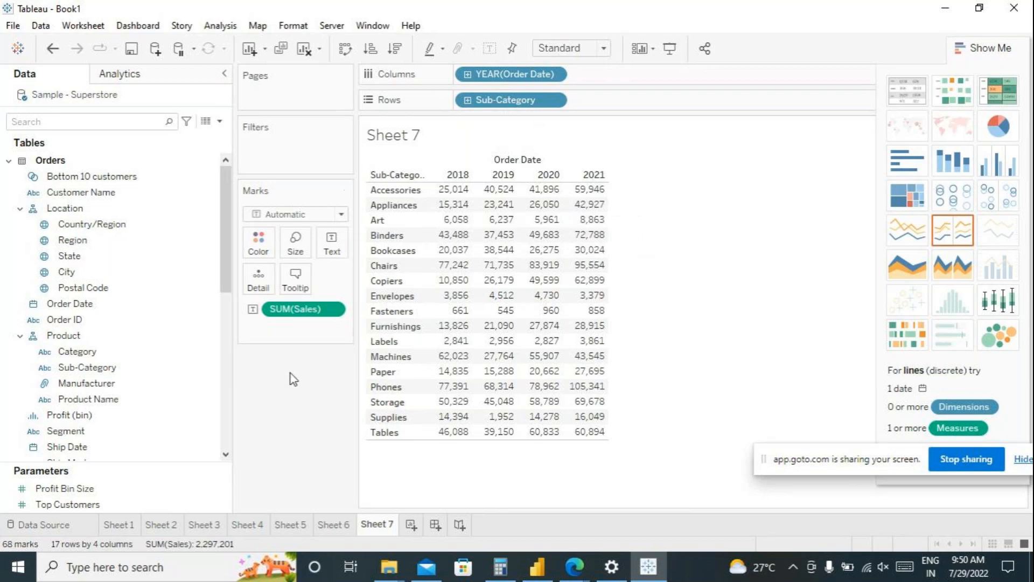
left_click(331, 314)
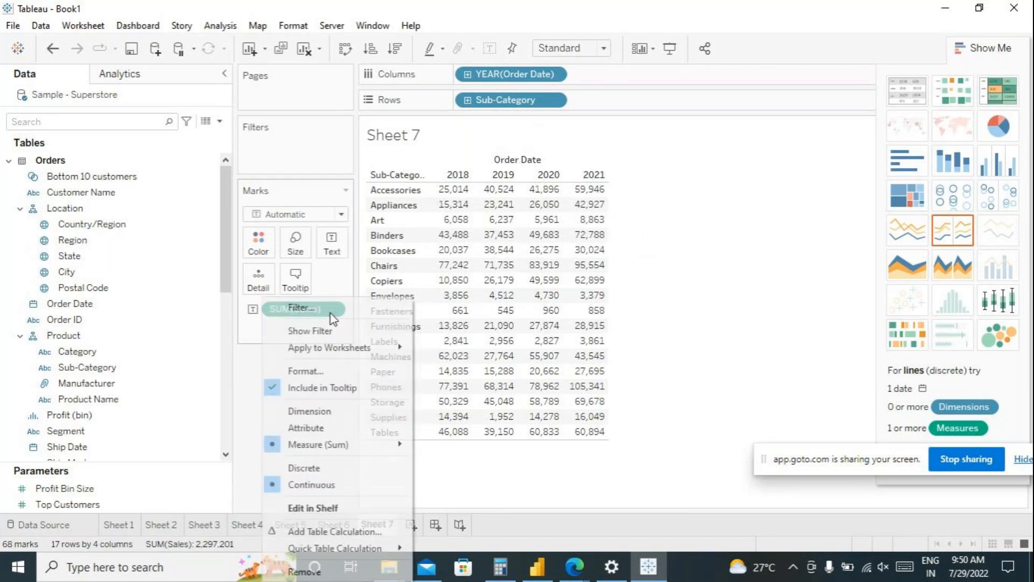
mouse_move(369, 547)
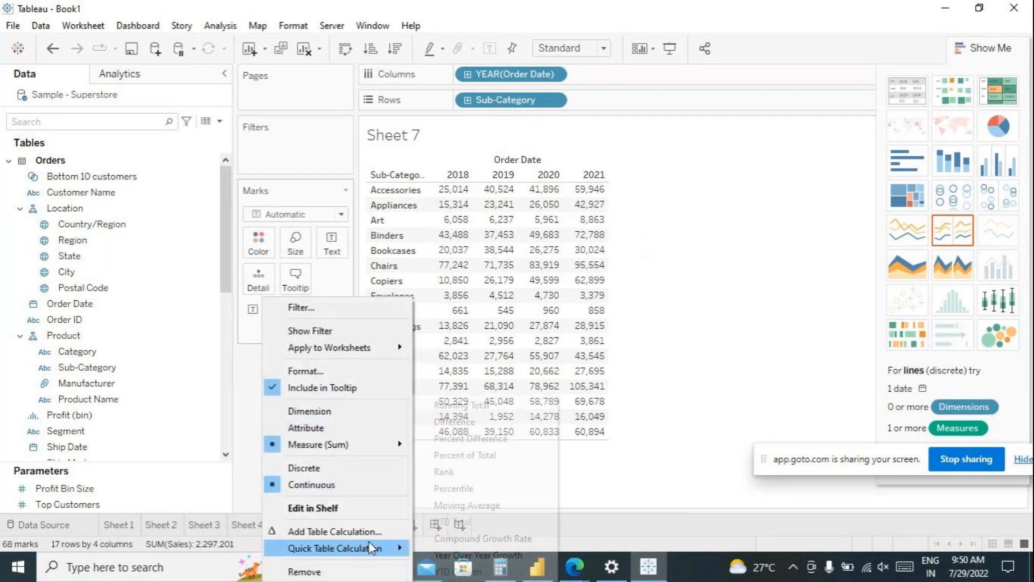
left_click(335, 531)
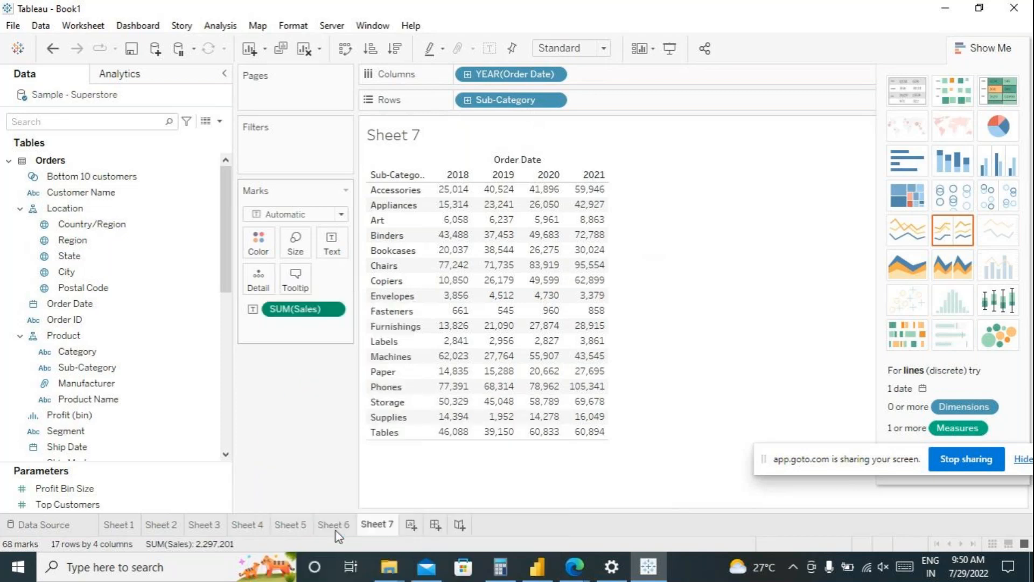
left_click_drag(623, 84, 741, 82)
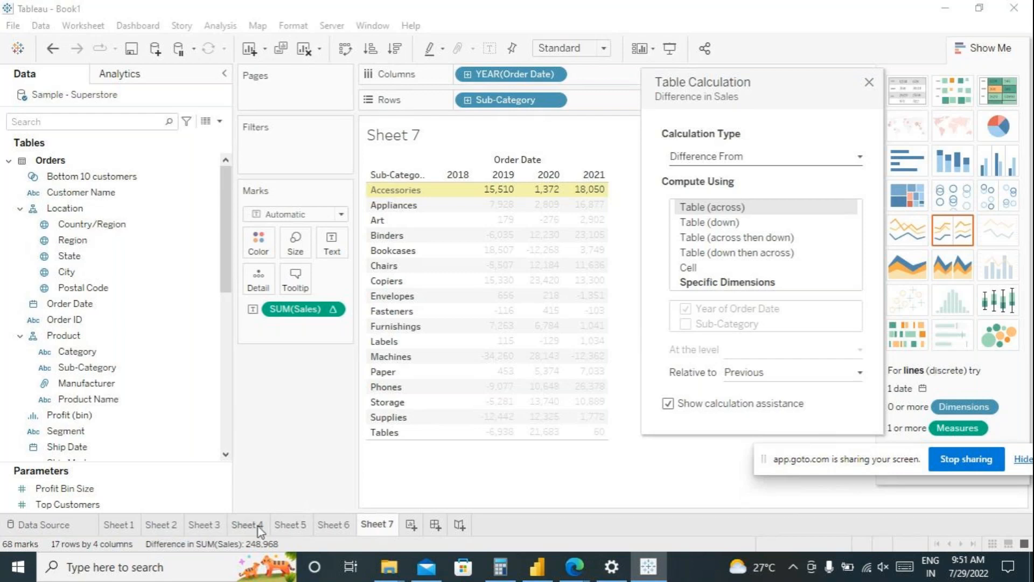
mouse_move(402, 569)
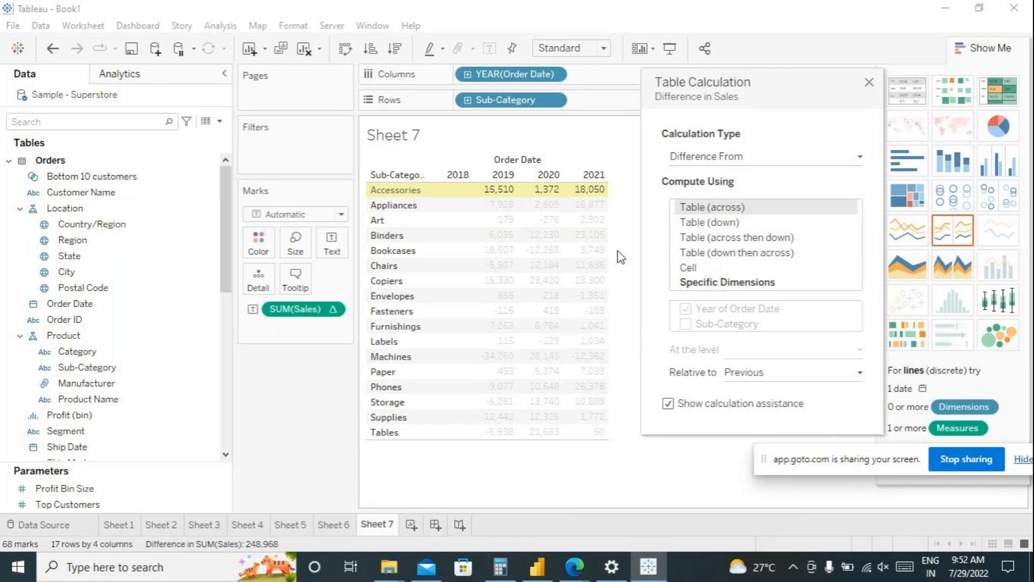
left_click(868, 82)
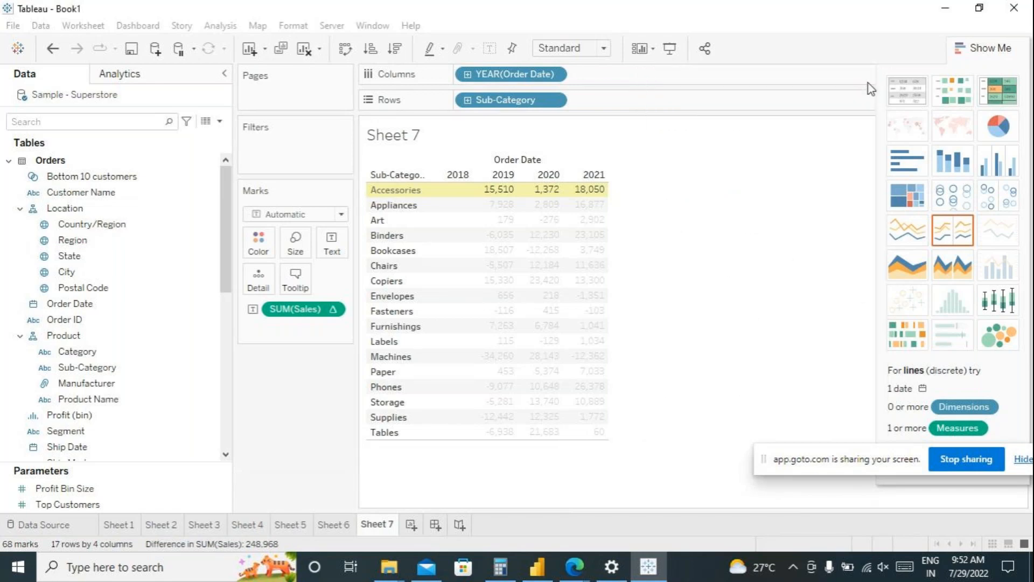
- Examine the yearly sales differences and the Compute Using and Relative to options of SUM(Sales)
mouse_move(505, 194)
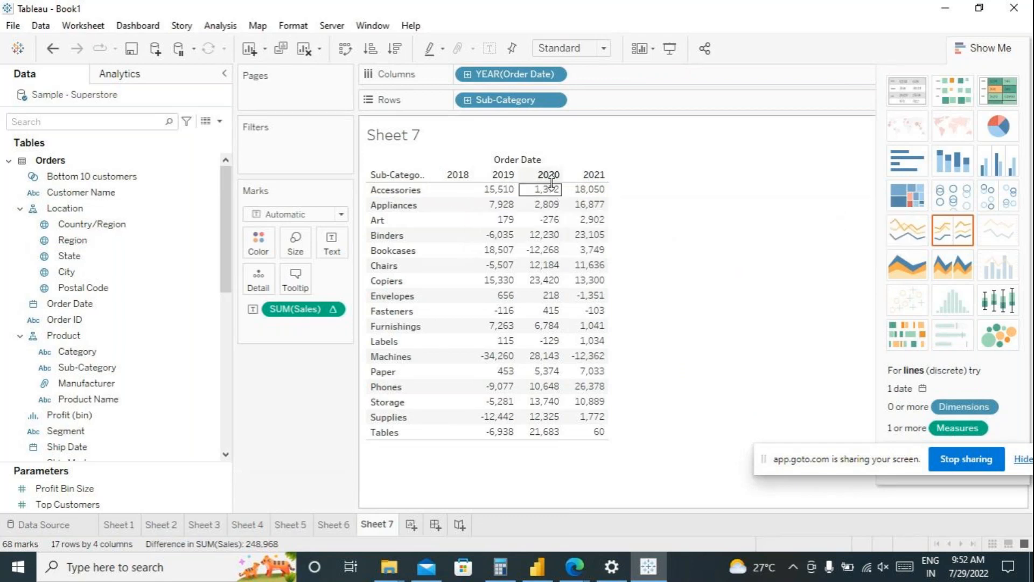
mouse_move(551, 195)
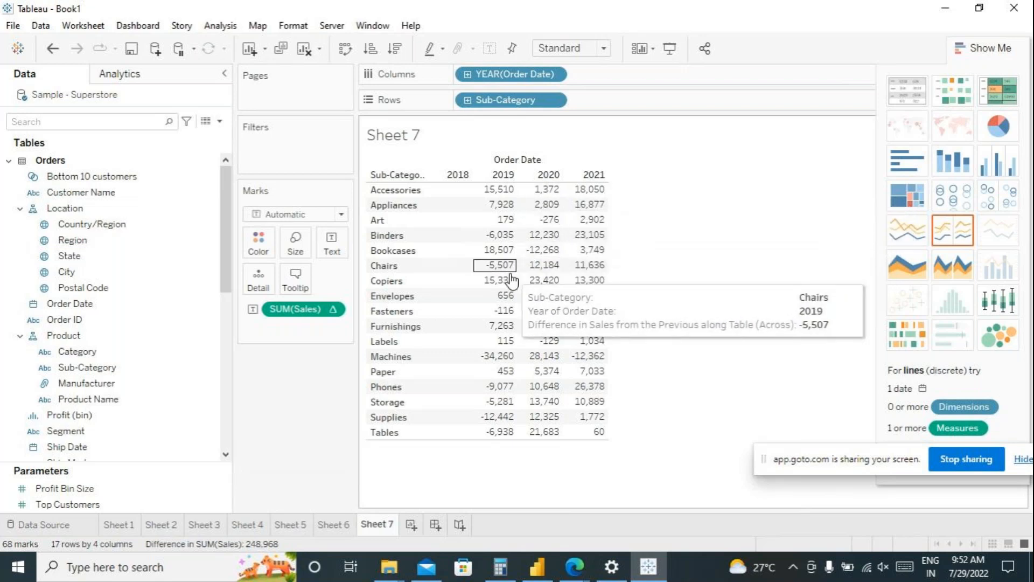
left_click(335, 313)
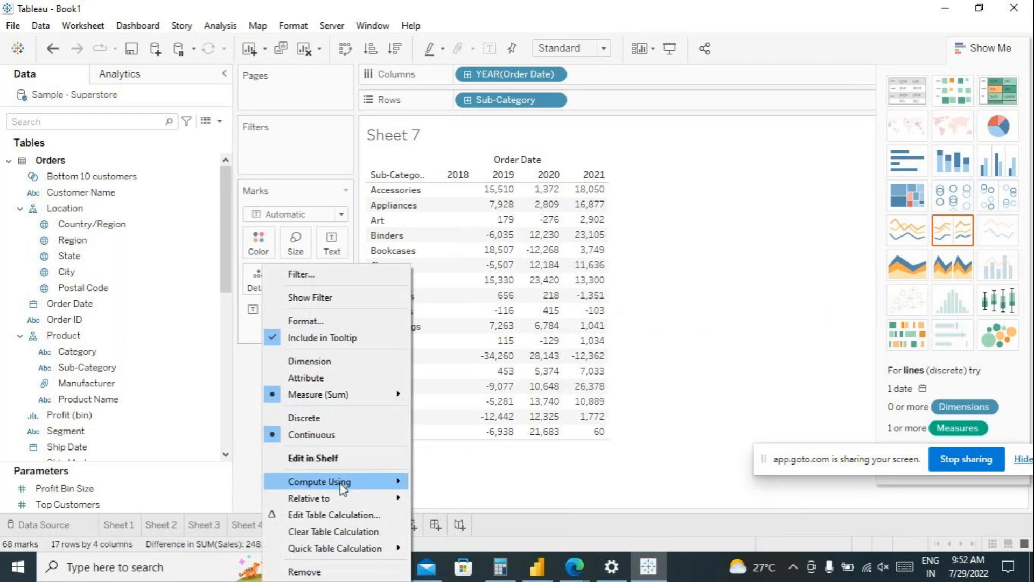
mouse_move(324, 497)
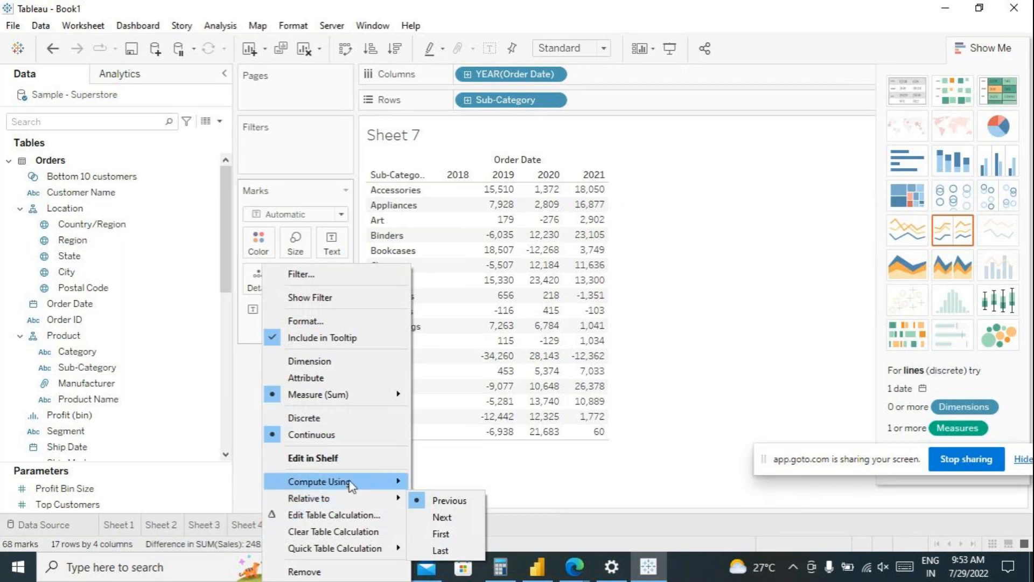
mouse_move(371, 402)
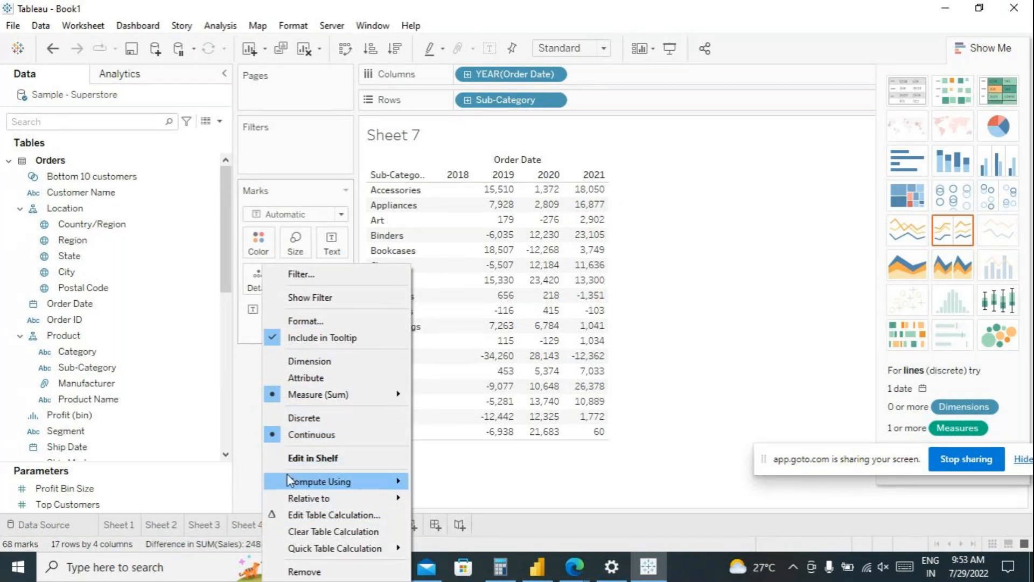
mouse_move(284, 483)
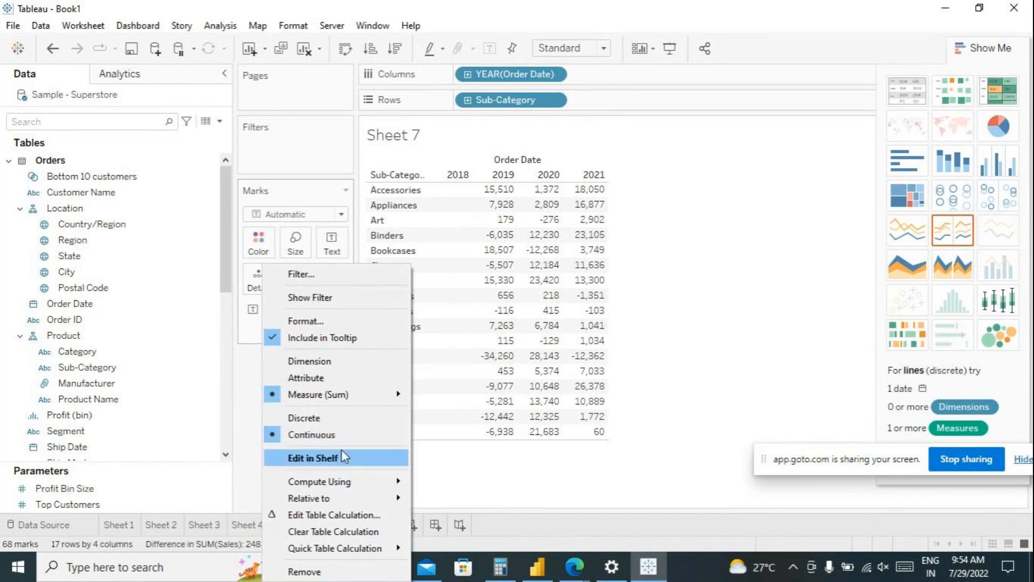
left_click(487, 488)
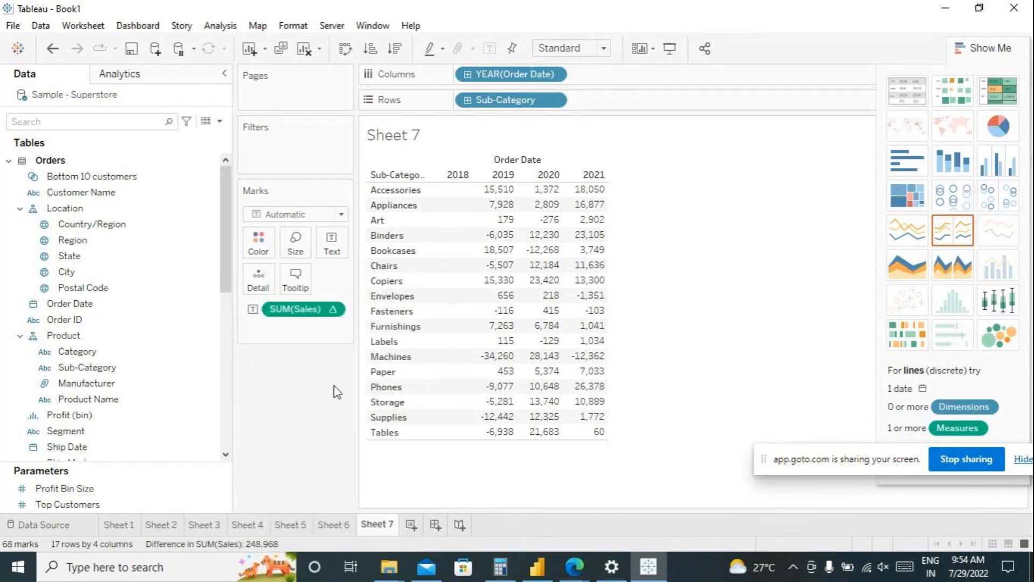
- Review the Relative to choices in the SUM(Sales) table calculation settings, keeping Previous
left_click(333, 309)
left_click(334, 514)
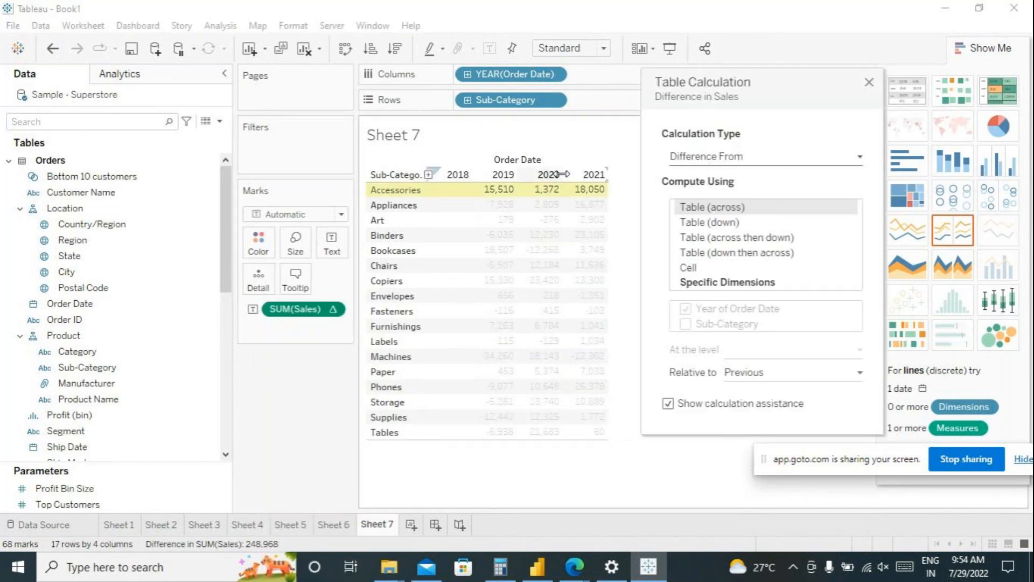
mouse_move(464, 191)
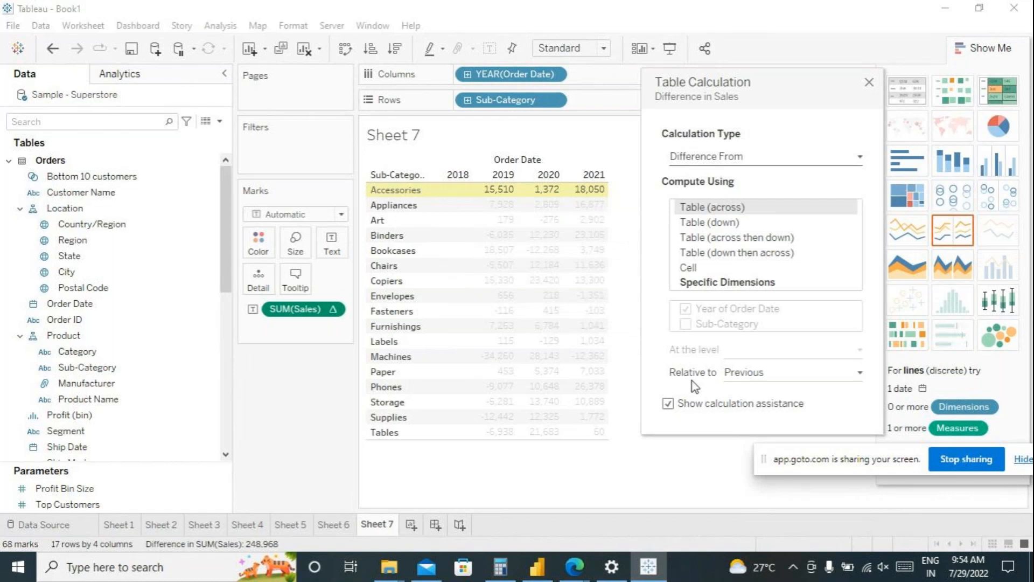
left_click(858, 373)
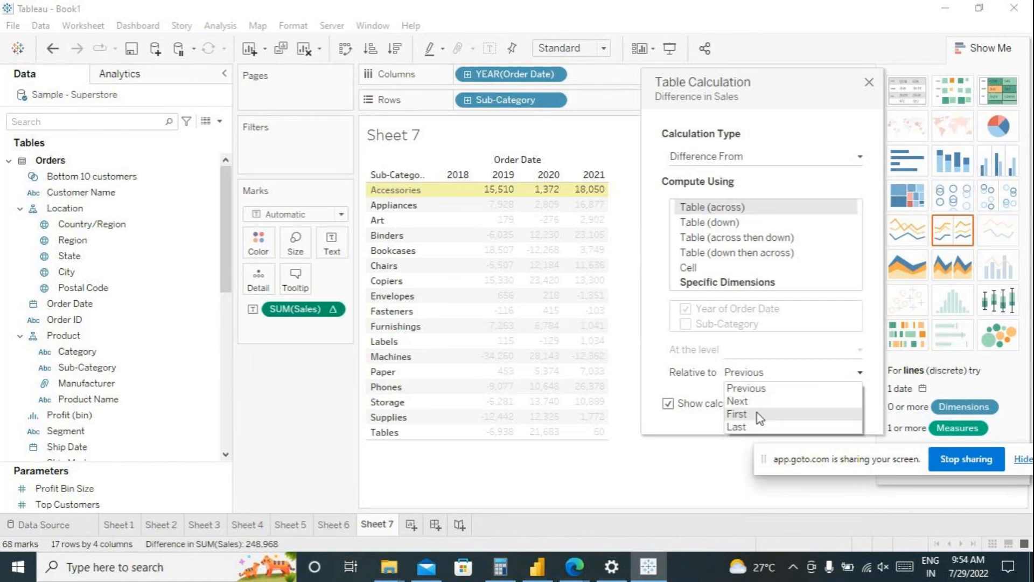
left_click(754, 393)
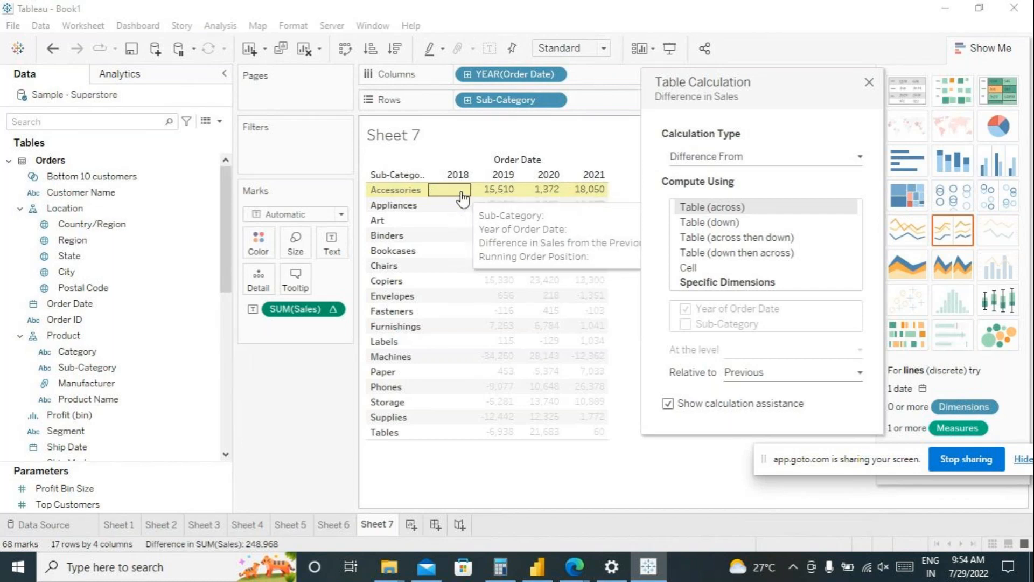
left_click(869, 82)
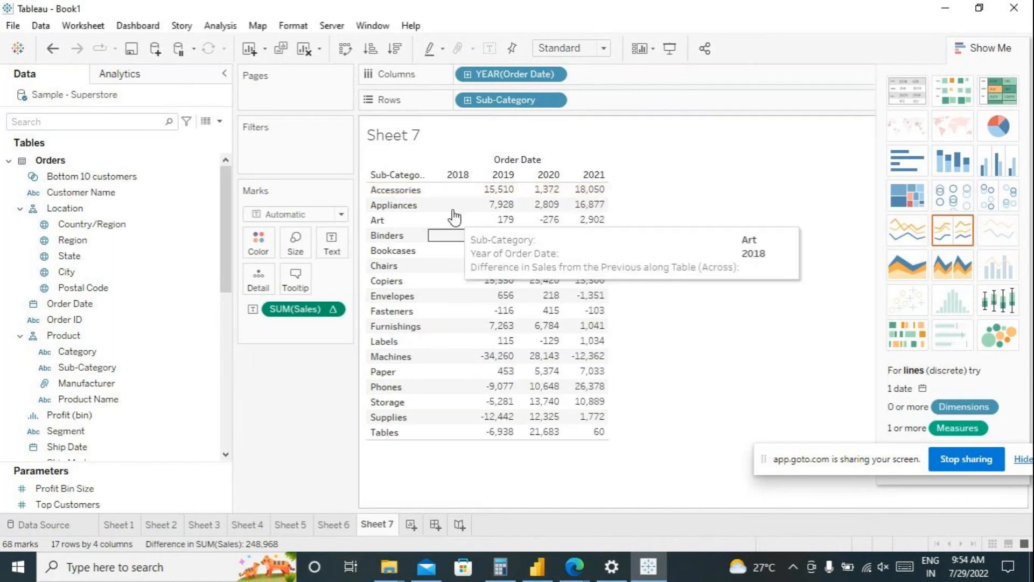
- Duplicate Sheet 7 and clear the table calculation from SUM(Sales) in the copy
right_click(377, 527)
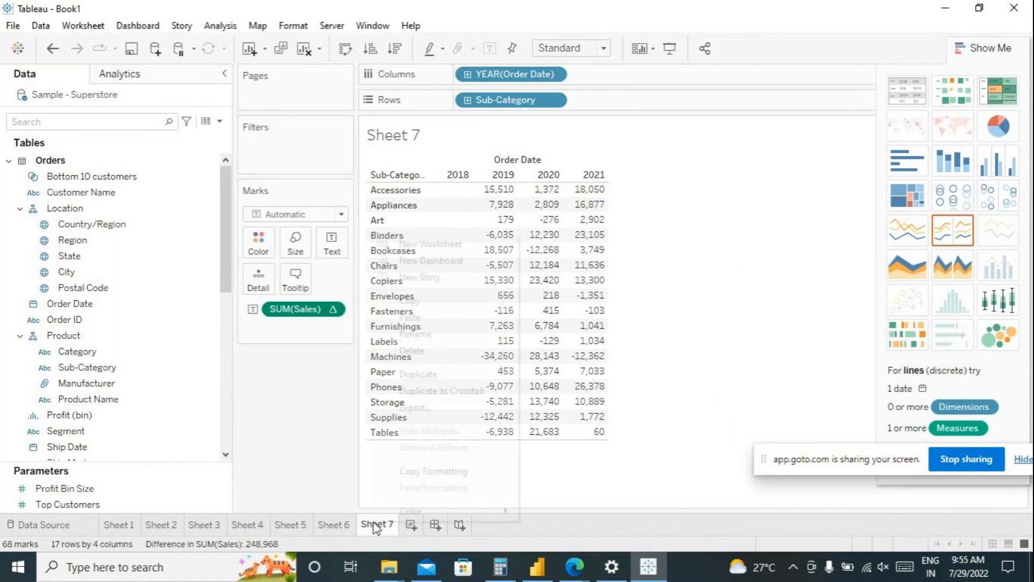
left_click(415, 392)
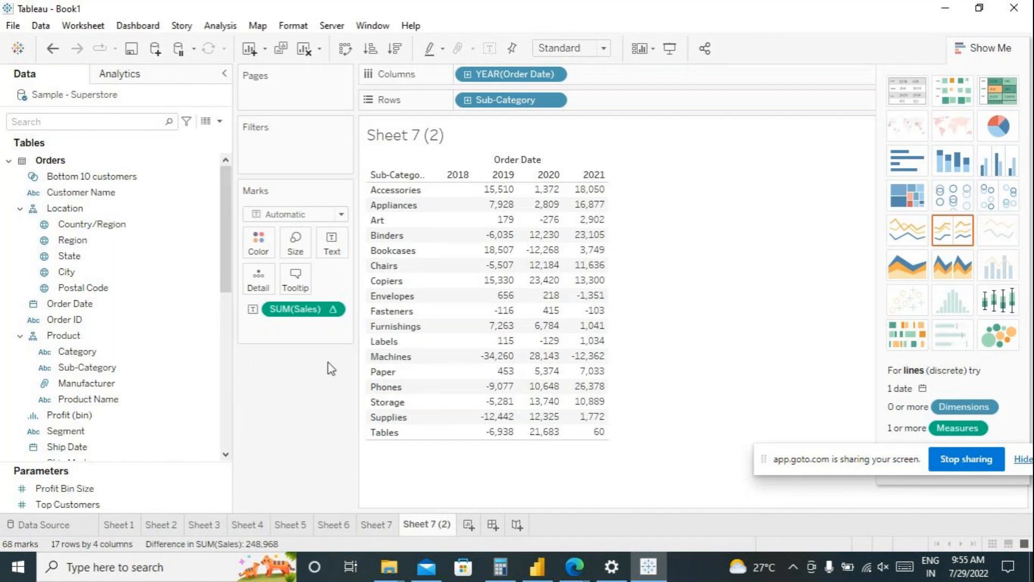
left_click(334, 308)
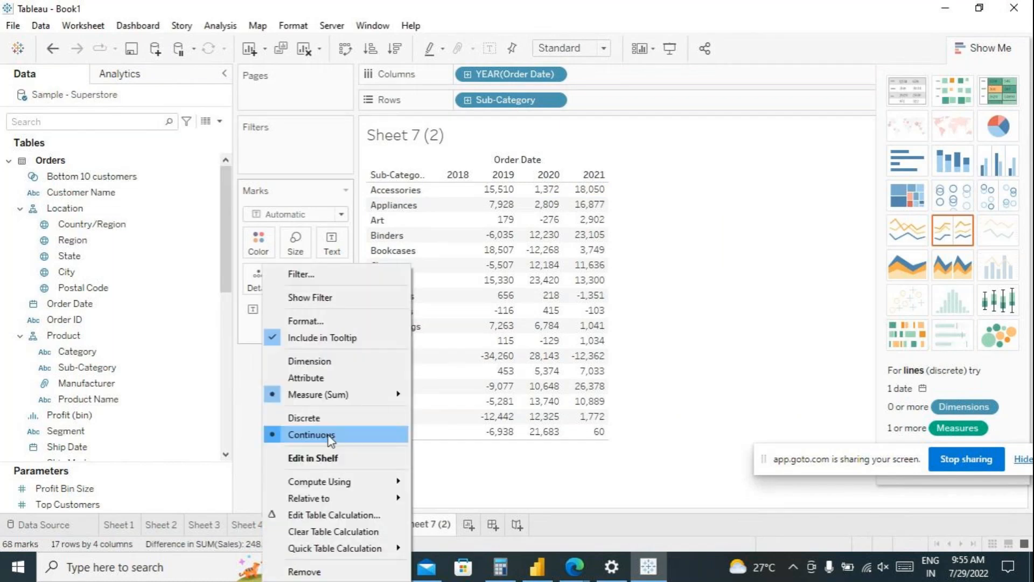
left_click(320, 529)
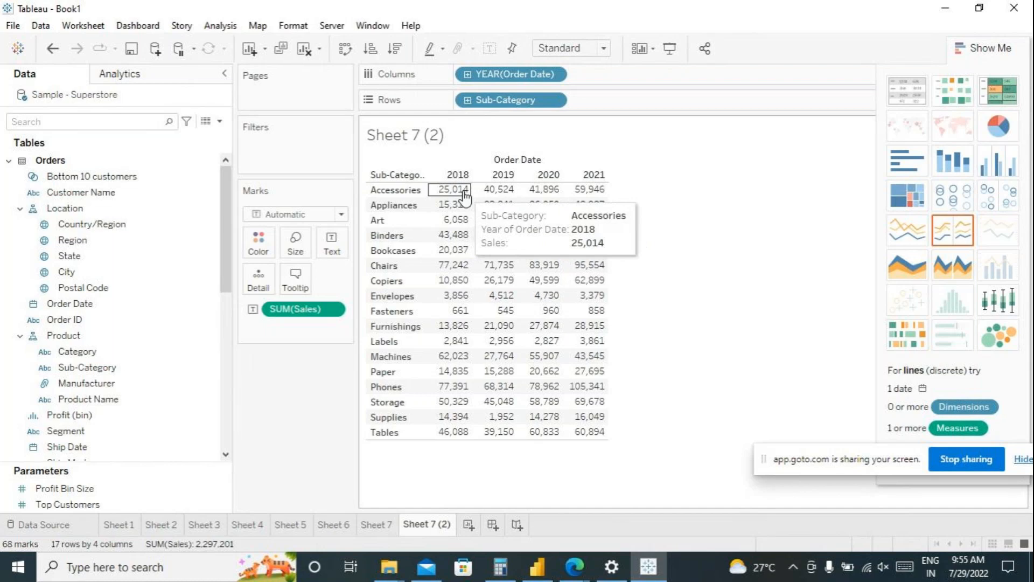
- Compare the sales differences in Sheet 7 with the plain sales values in Sheet 7 (2)
left_click(384, 523)
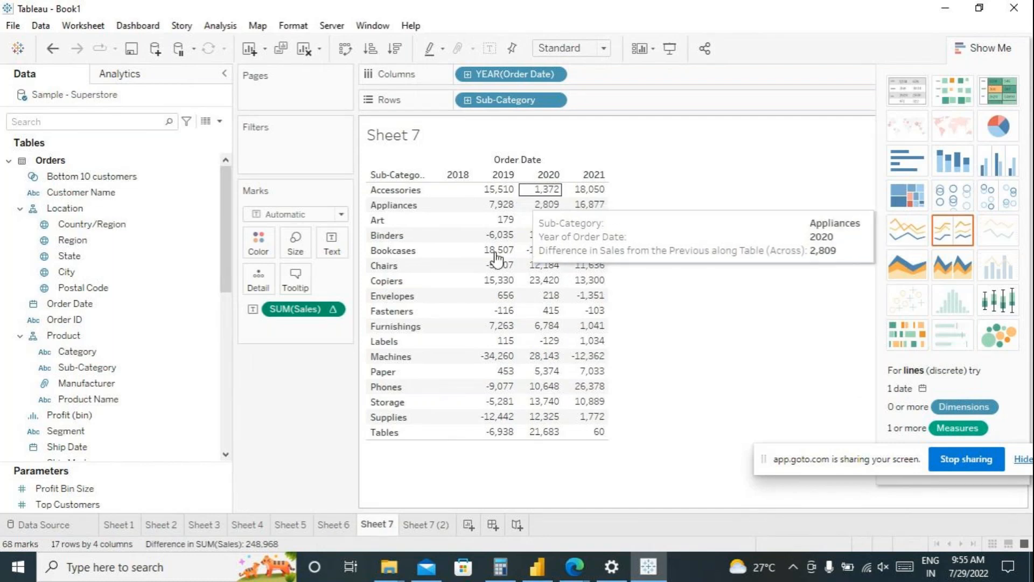
left_click(423, 523)
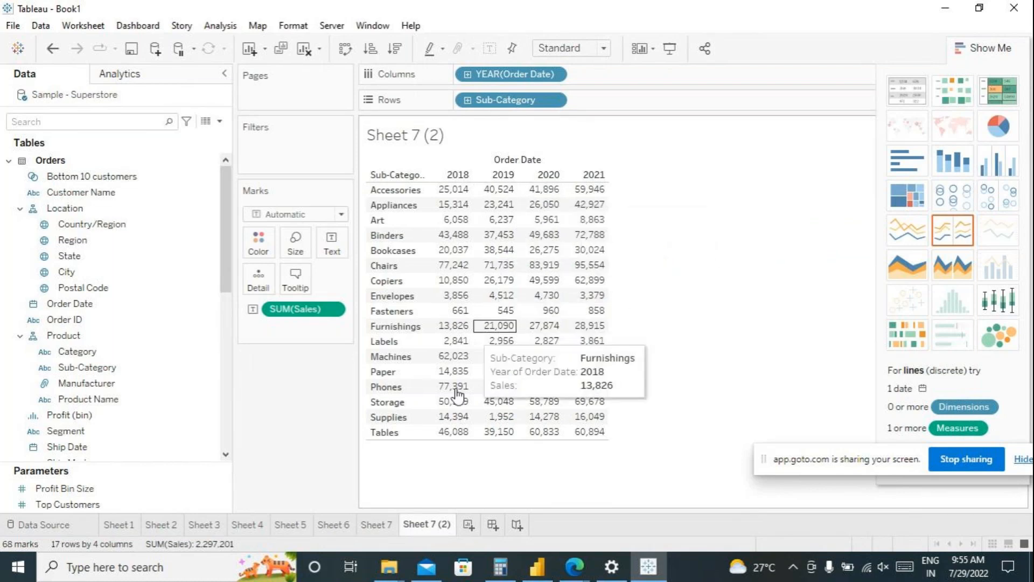
left_click(375, 525)
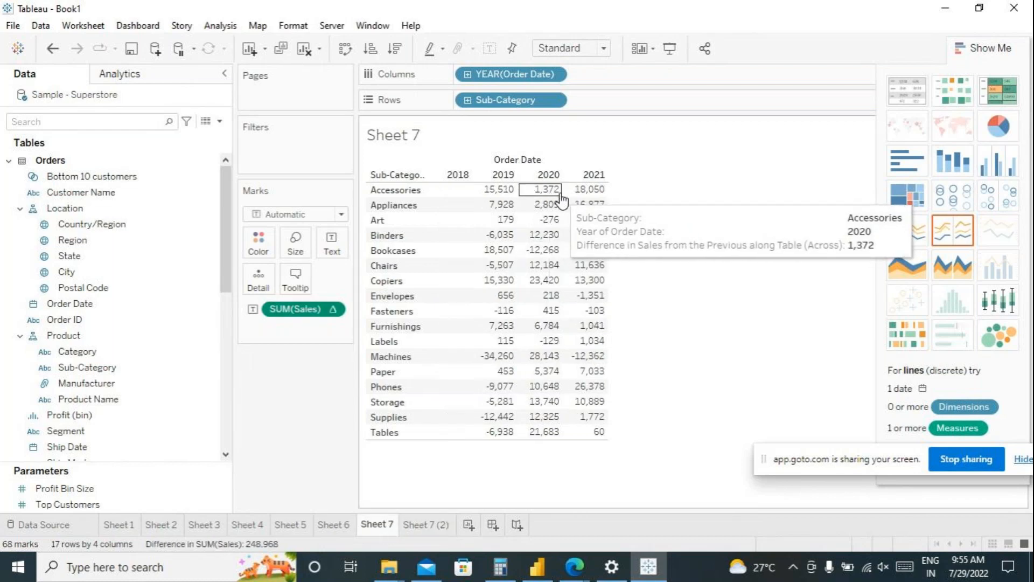
left_click(425, 524)
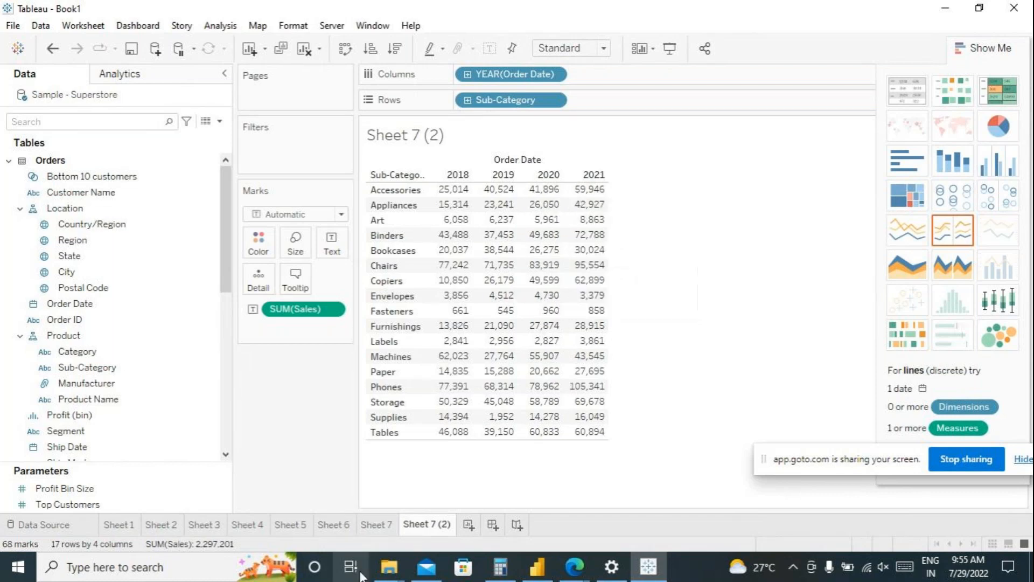
- Inspect the formula behind the SUM(Sales) difference calculation in Sheet 7 without editing it
left_click(379, 525)
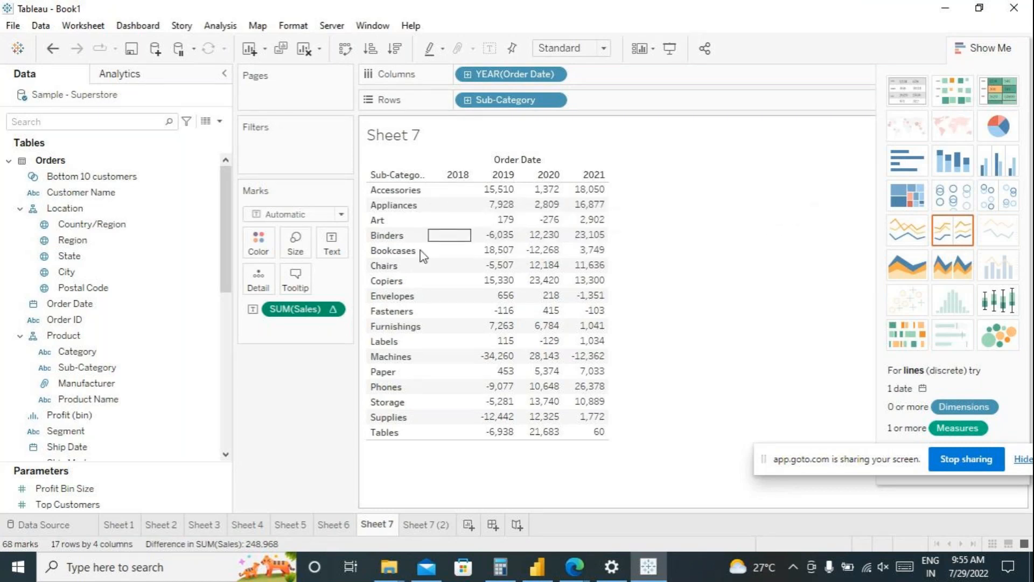
double_click(301, 311)
left_click_drag(330, 308, 232, 298)
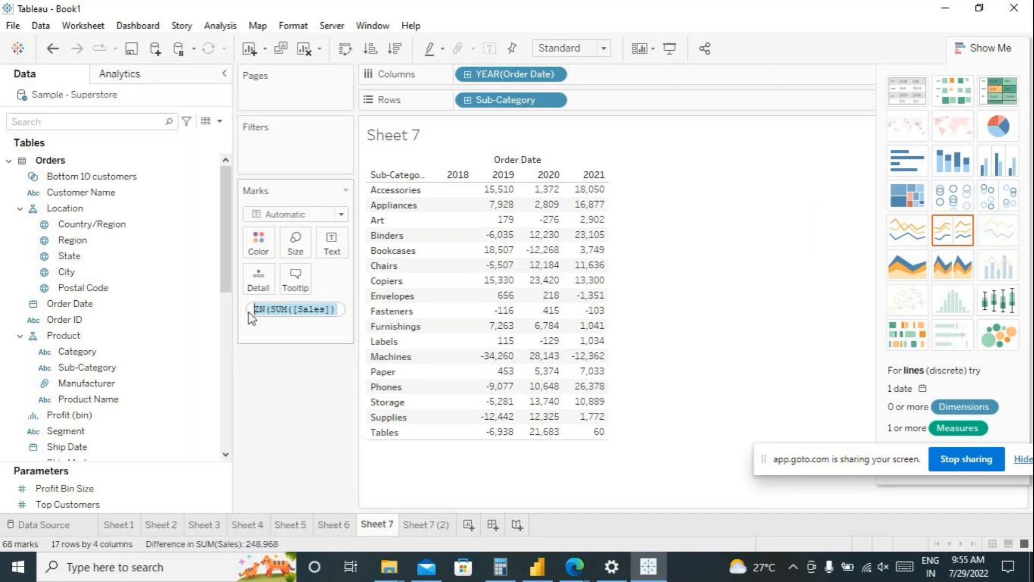
left_click(286, 374)
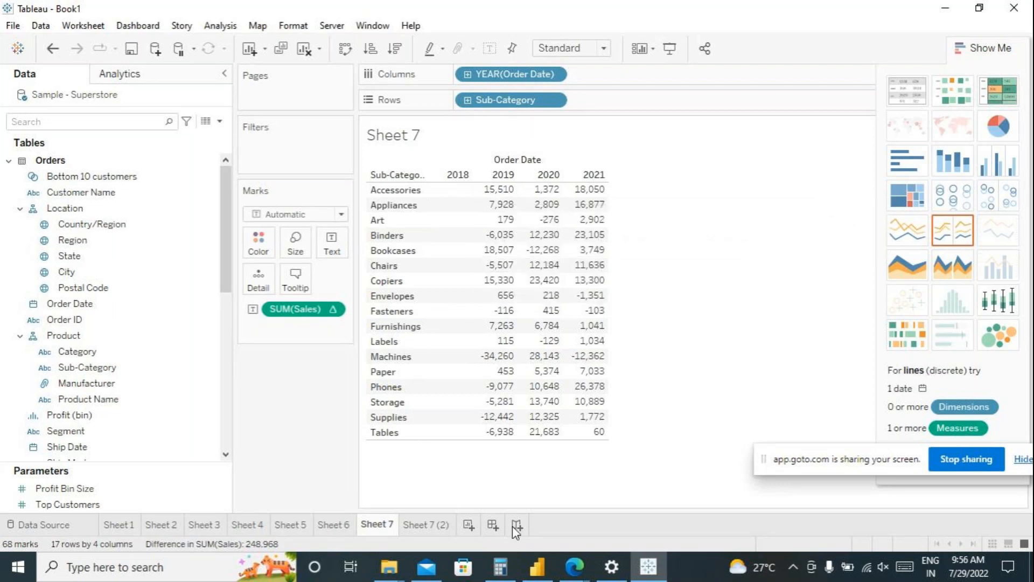
- Open a blank Notepad document and enter the formula ZN(SUM([Sales])) - LOOKUP(ZN(SUM([Sales])), -1)
left_click(196, 567)
type("note")
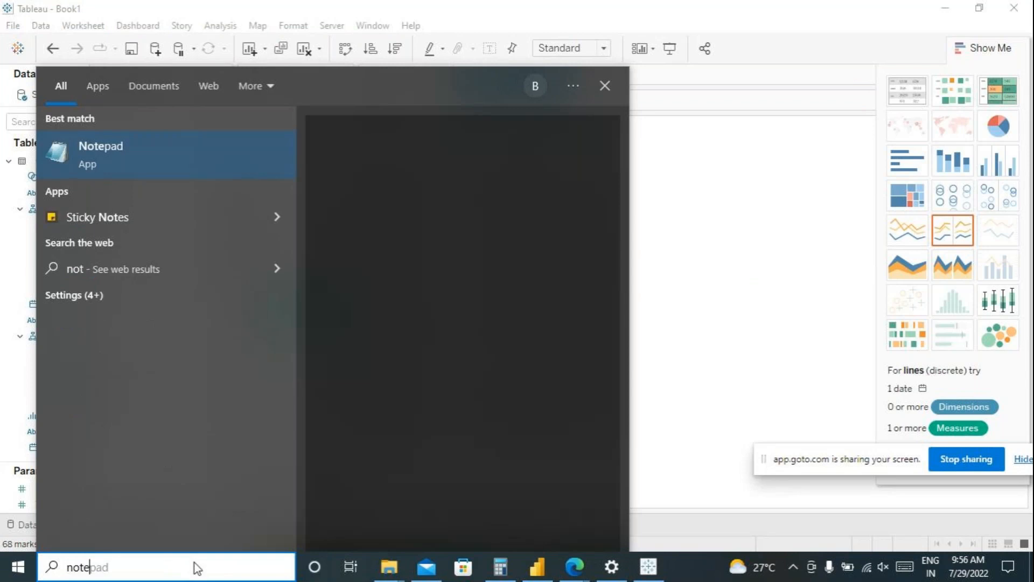
left_click(170, 156)
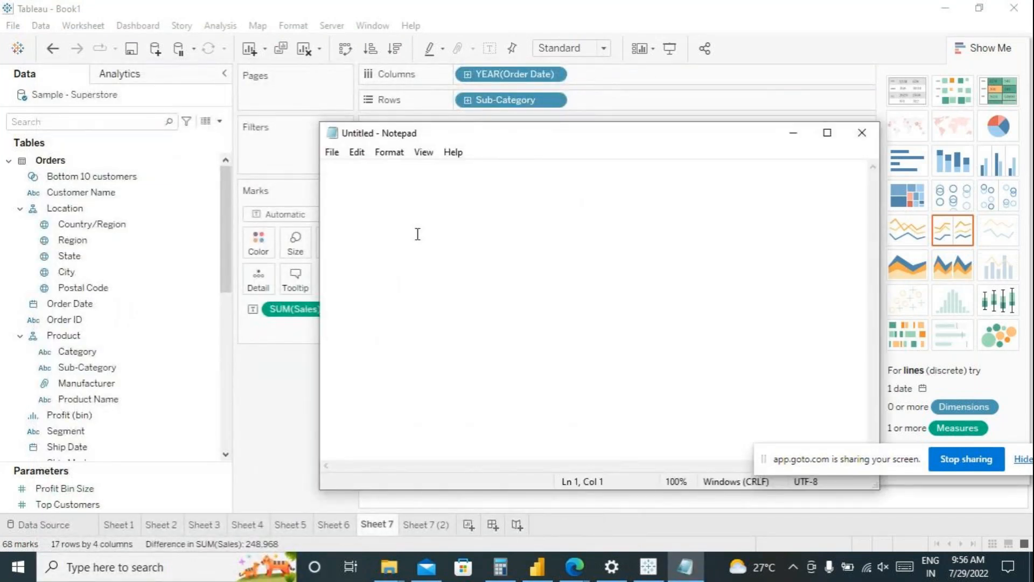
type("ZN(SUM([Sales])) - LOOKUP(ZN(SUM([Sales])), -1)")
- Split the Notepad formula onto three lines: ZN(SUM([Sales])), the minus sign, and the LOOKUP expression
left_click(426, 167)
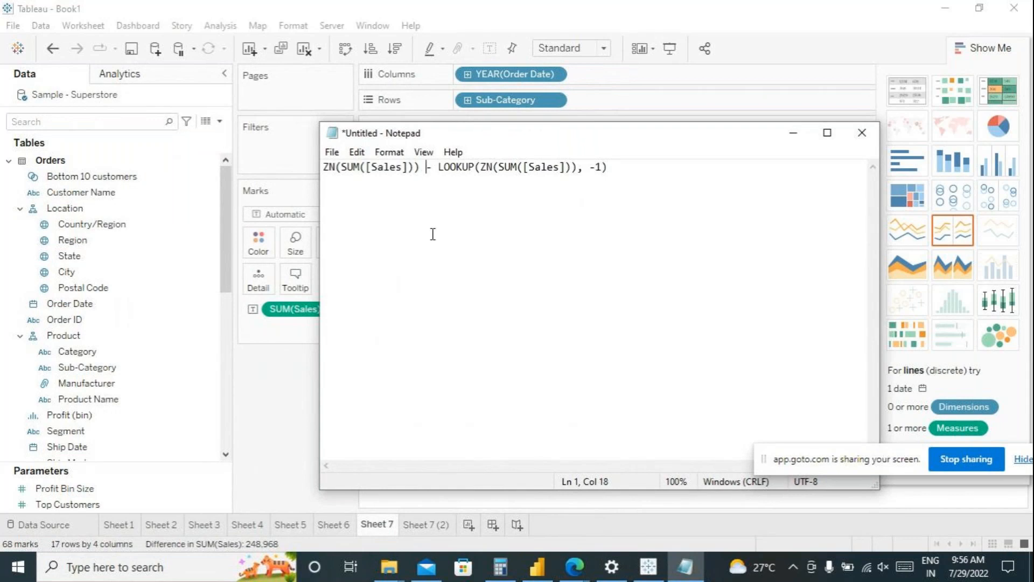
key("Return")
left_click_drag(454, 134, 539, 138)
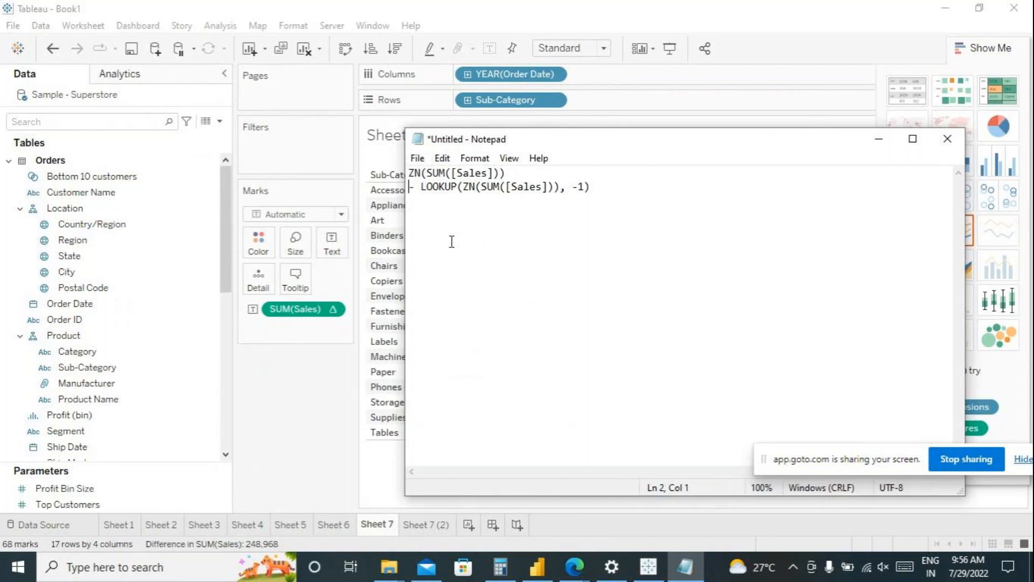
left_click(422, 186)
key("Return")
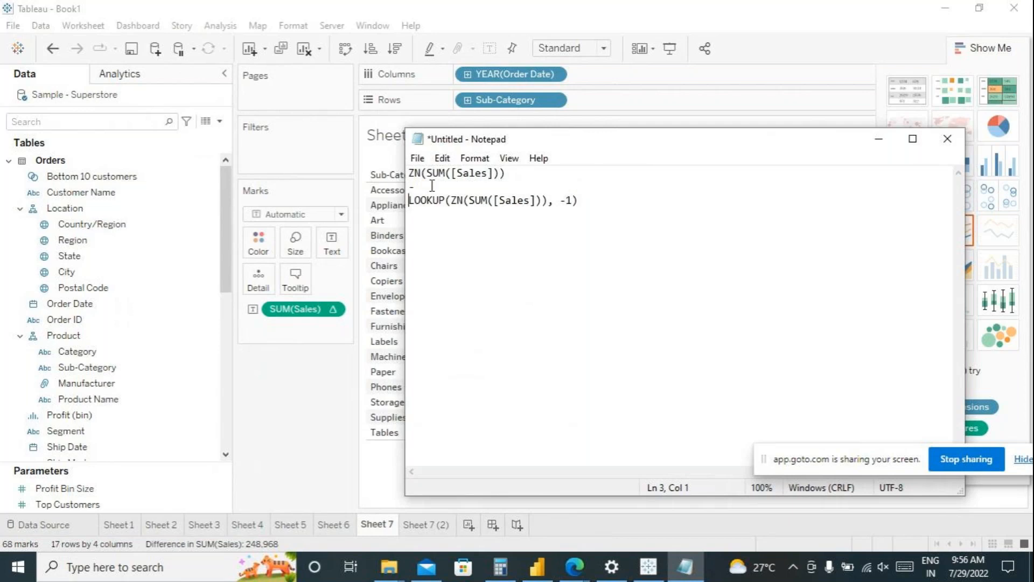
- Place Notepad beside the Sheet 7 table and examine the LOOKUP part against the sales differences
left_click_drag(574, 141, 775, 206)
left_click_drag(774, 268, 610, 267)
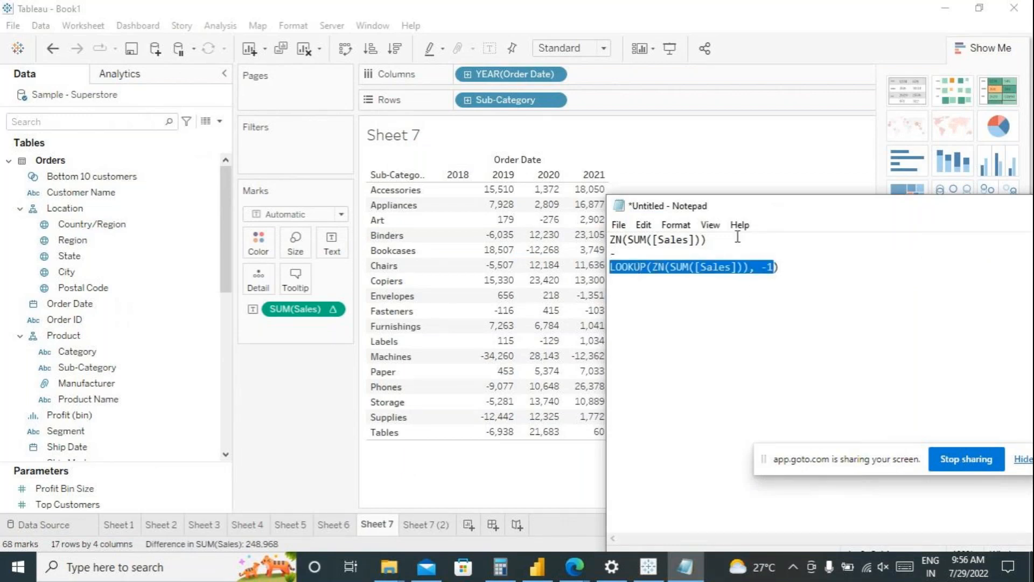
left_click_drag(745, 209, 797, 149)
mouse_move(507, 192)
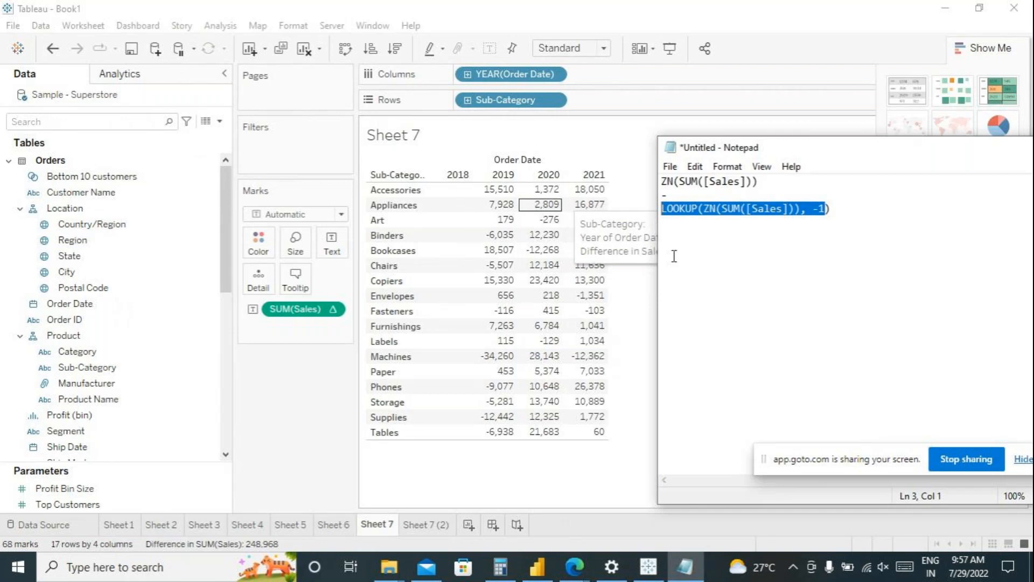
left_click(768, 182)
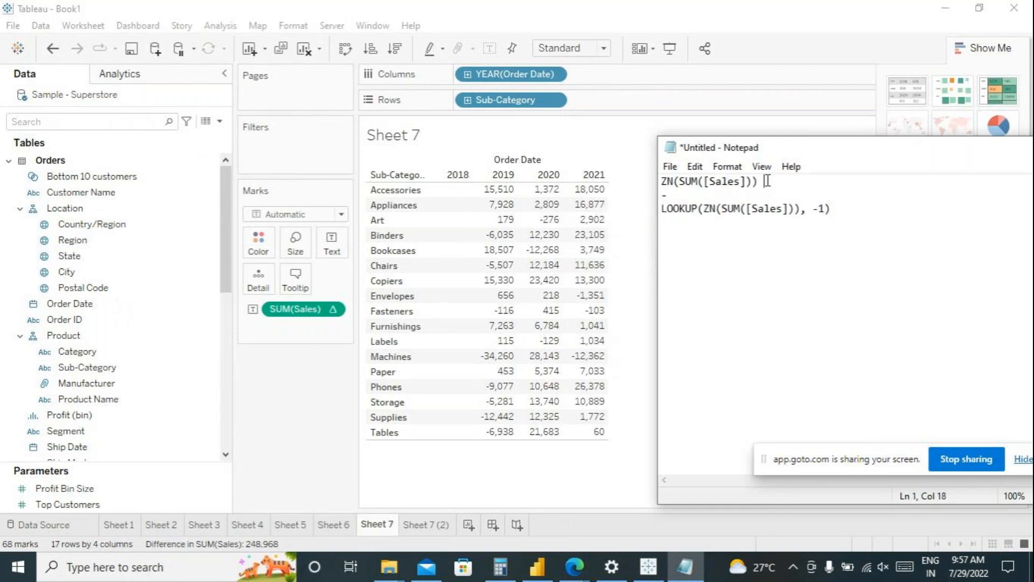
left_click(444, 502)
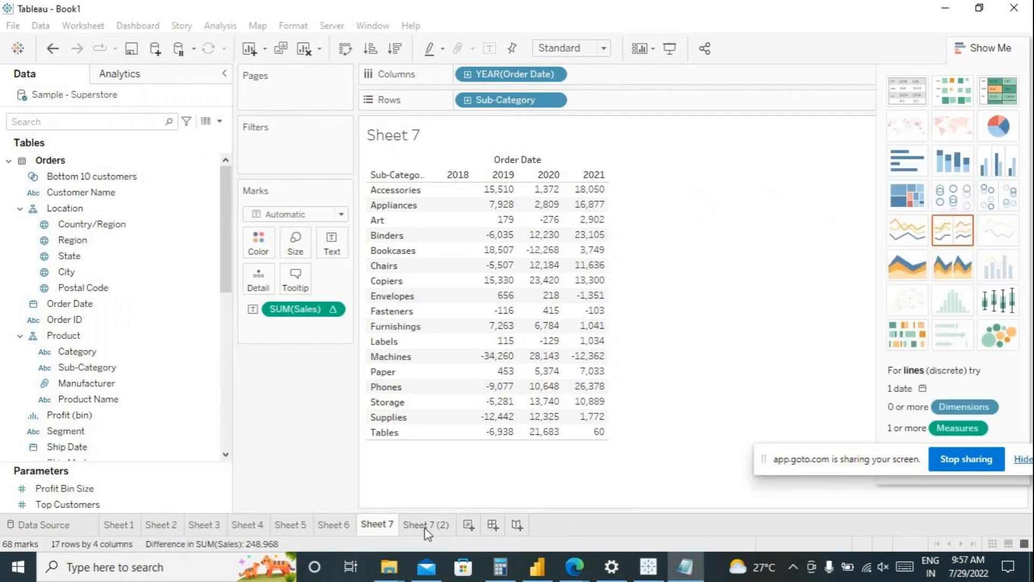
left_click(425, 525)
left_click(684, 567)
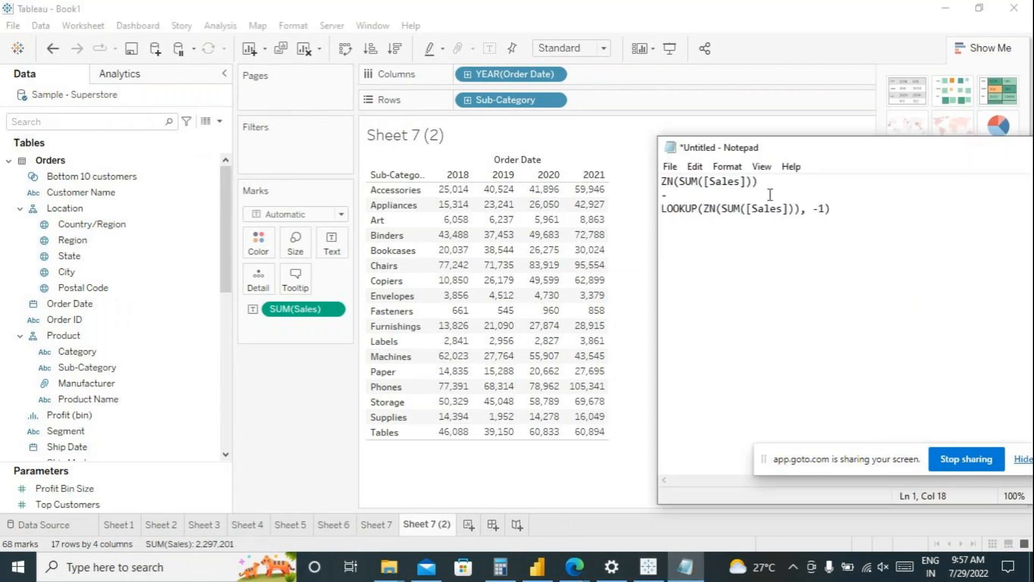
type("40524-")
left_click_drag(705, 208, 667, 209)
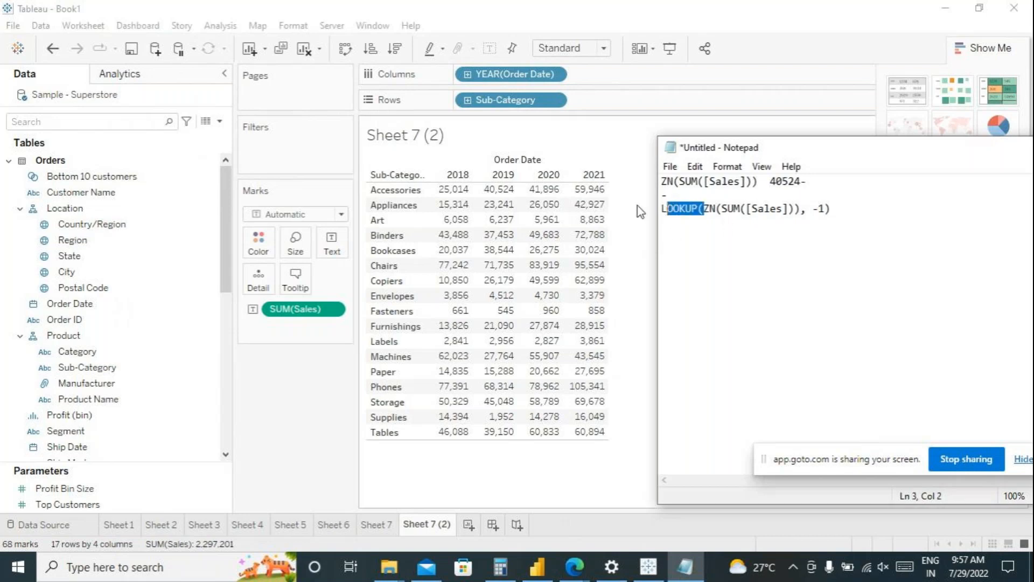
mouse_move(466, 199)
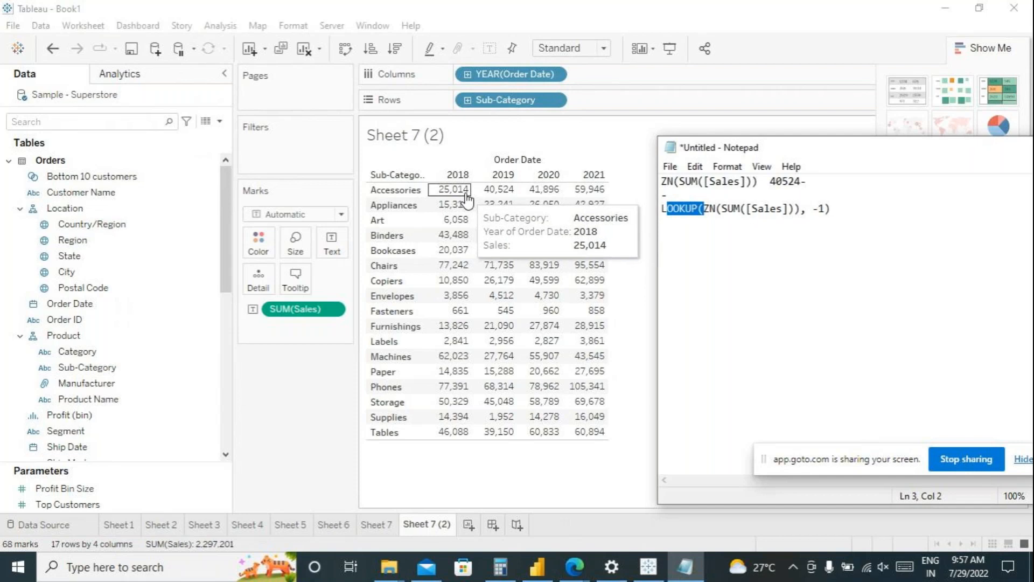
left_click_drag(826, 209, 812, 210)
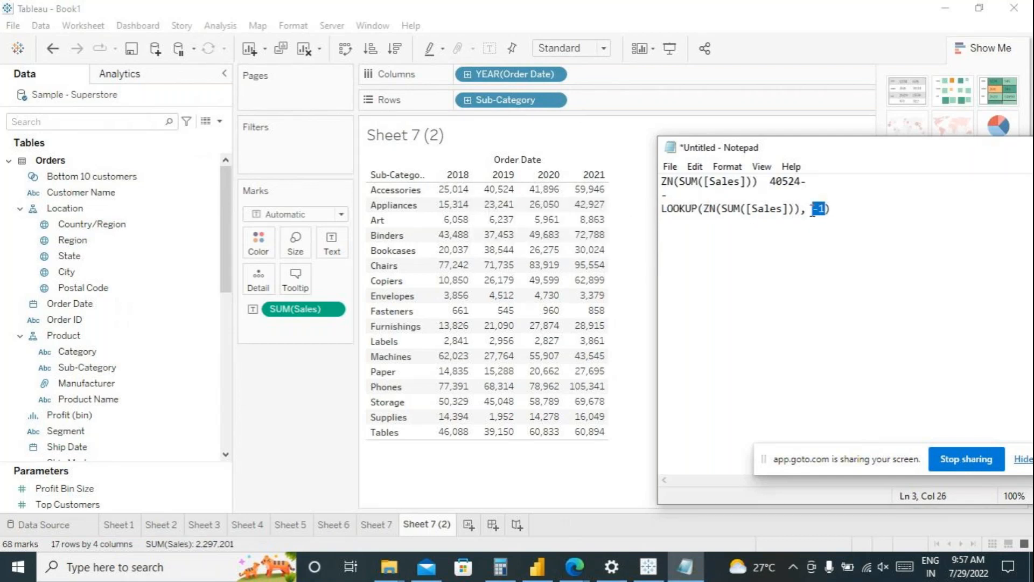
left_click(827, 184)
type("25014")
- Change the LOOKUP offset in the Notepad formula to -2
left_click(661, 209)
left_click_drag(662, 209, 831, 210)
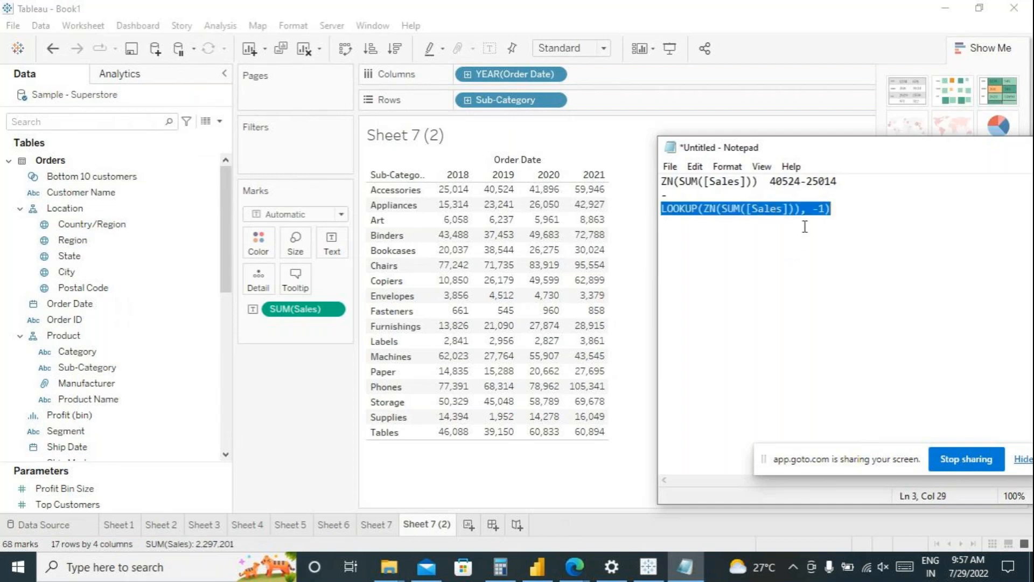
left_click(827, 209)
key("BackSpace")
type("2")
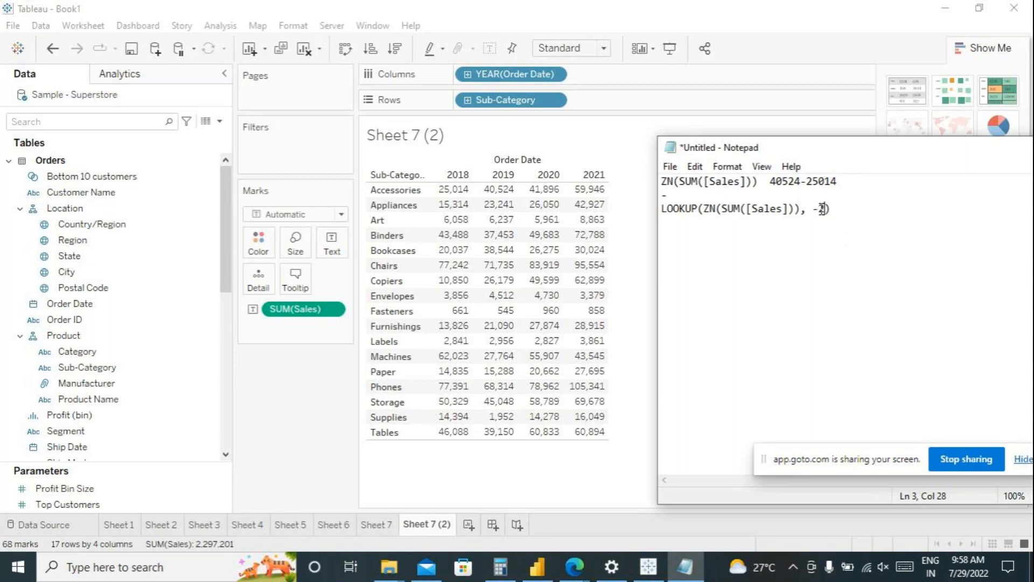
- Check the -2 offset against the Accessories sales in Sheet 7 (2), and minimize Notepad
mouse_move(500, 202)
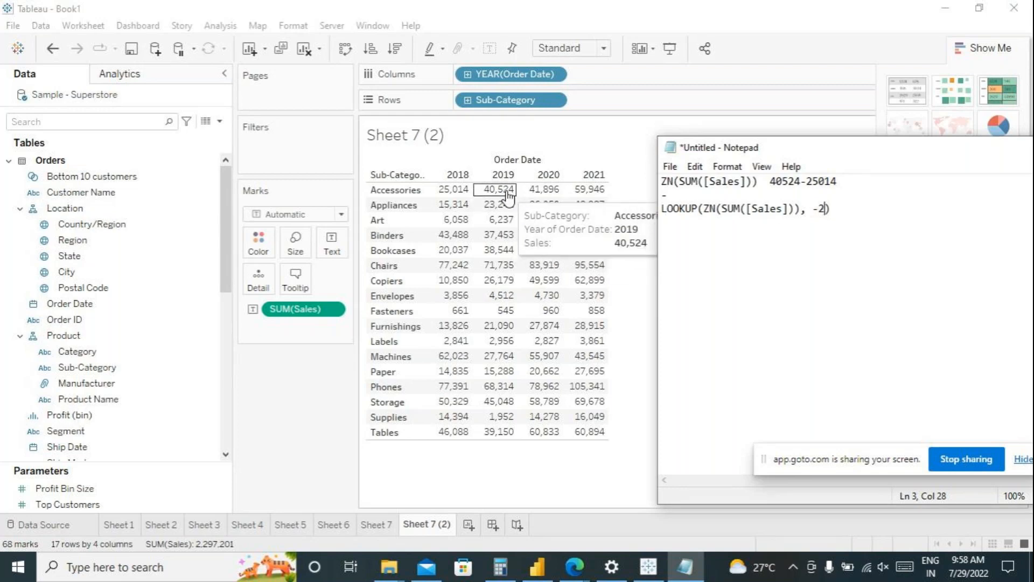
mouse_move(461, 203)
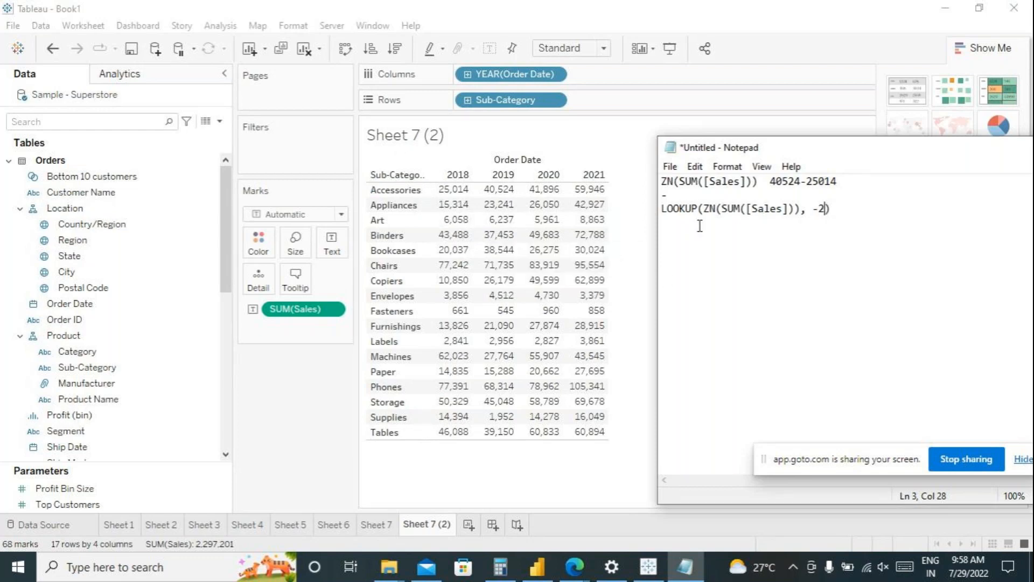
left_click_drag(806, 181, 839, 182)
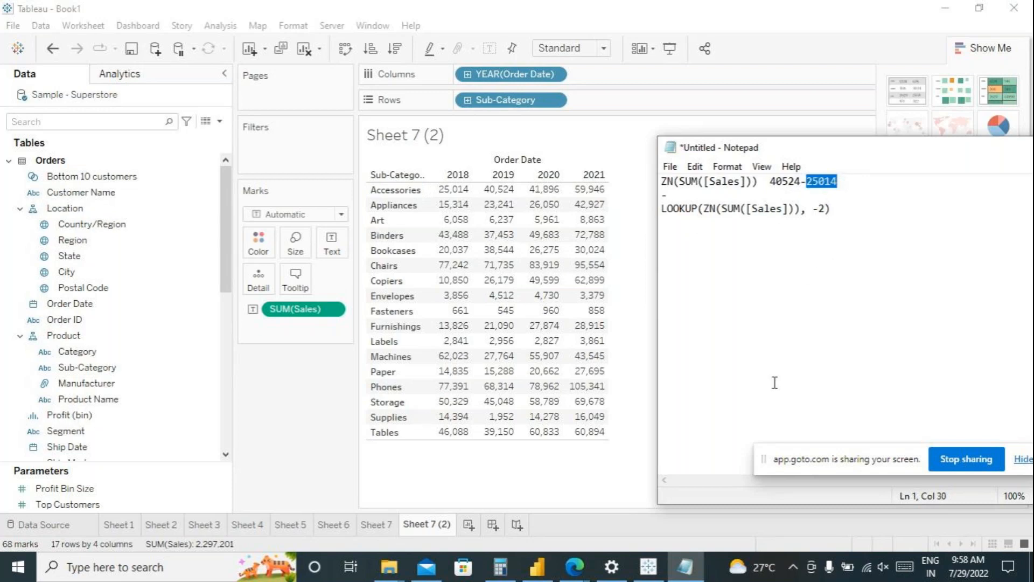
left_click_drag(881, 158, 592, 156)
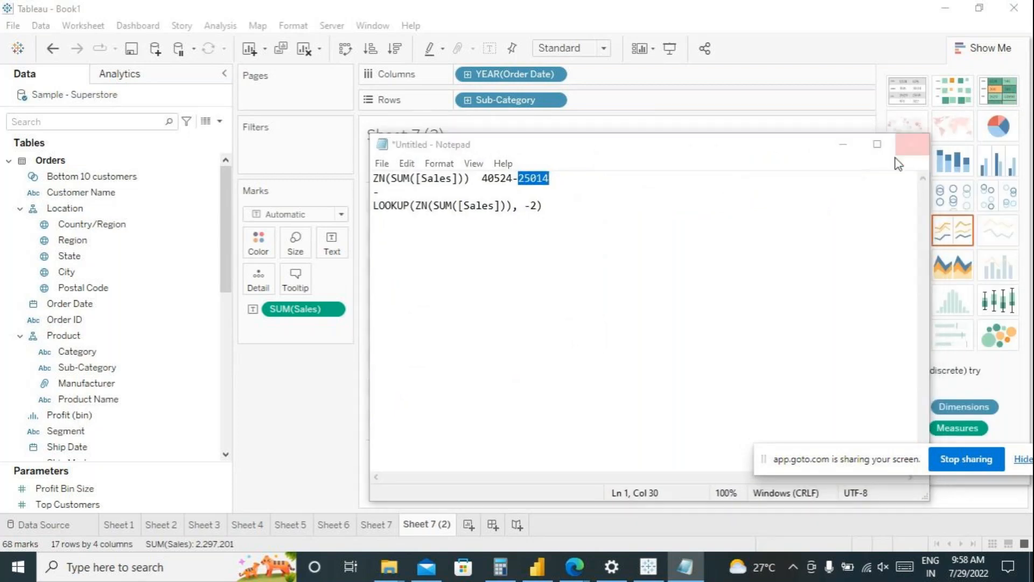
left_click(896, 155)
left_click(605, 284)
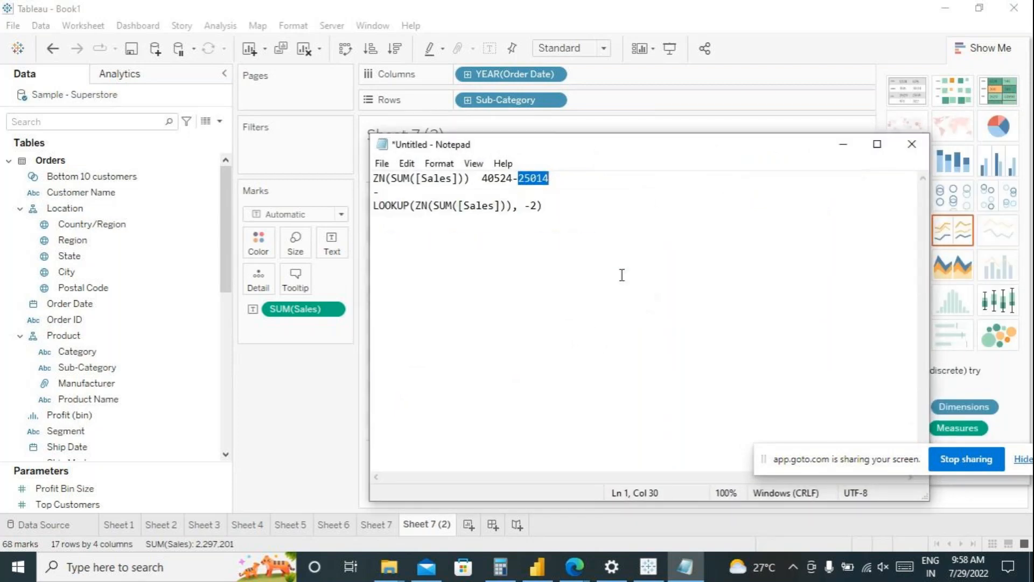
left_click(842, 151)
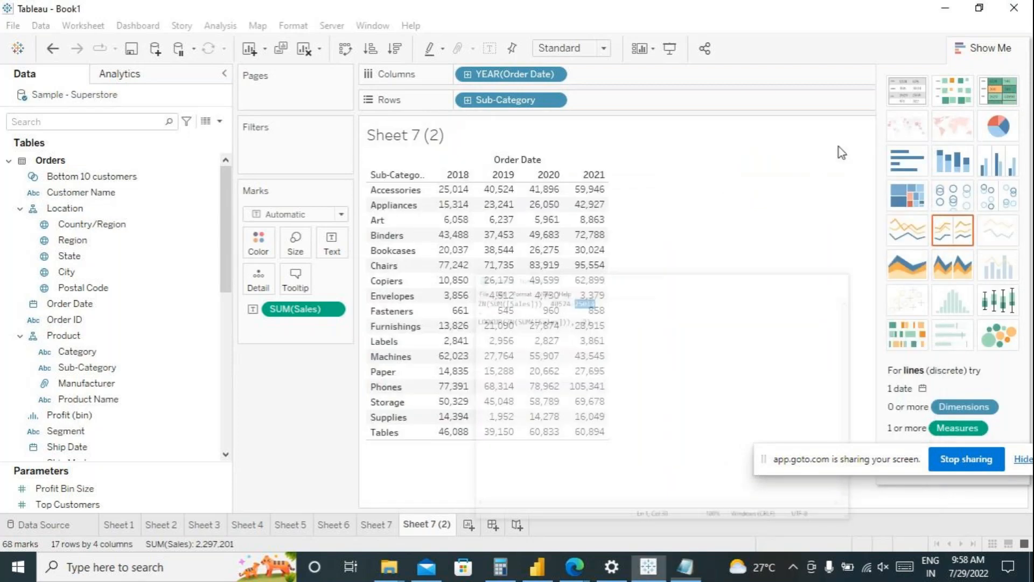
- In Tableau's Sheet 7, change the LOOKUP offset in the SUM(Sales) difference formula to -2
left_click(379, 528)
double_click(296, 310)
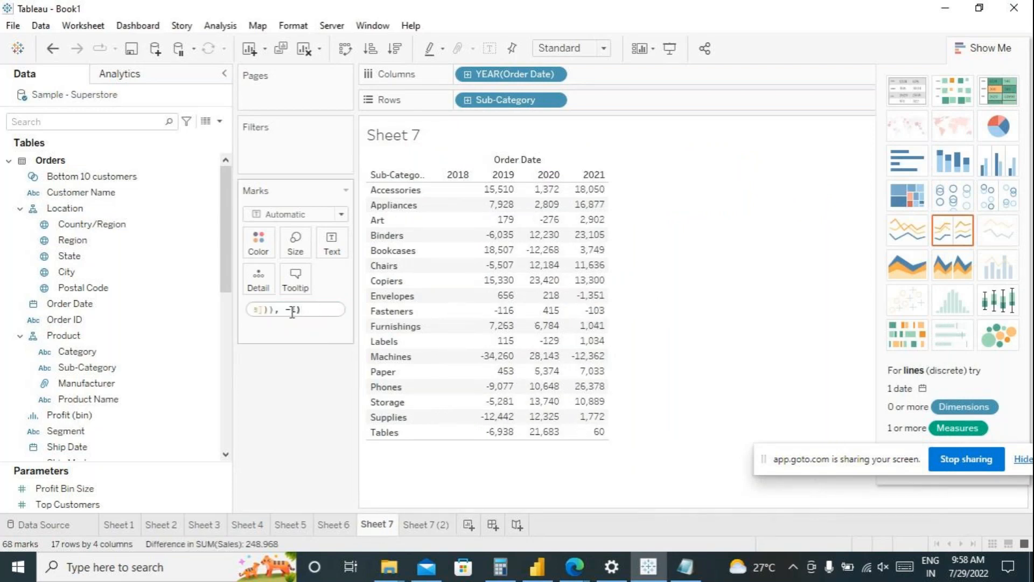
left_click(297, 309)
key("BackSpace")
key("BackSpace")
type("-1")
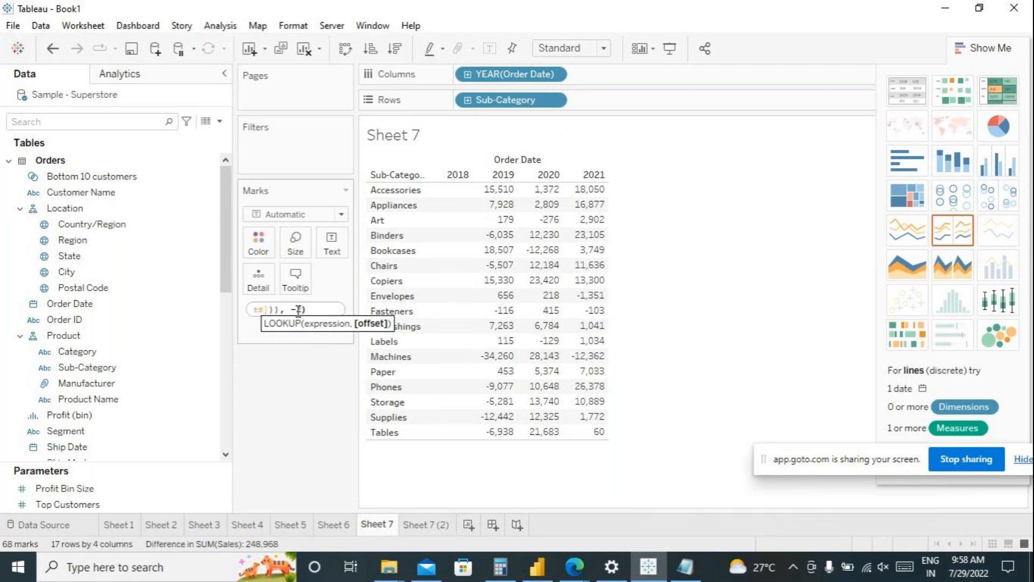
key("Return")
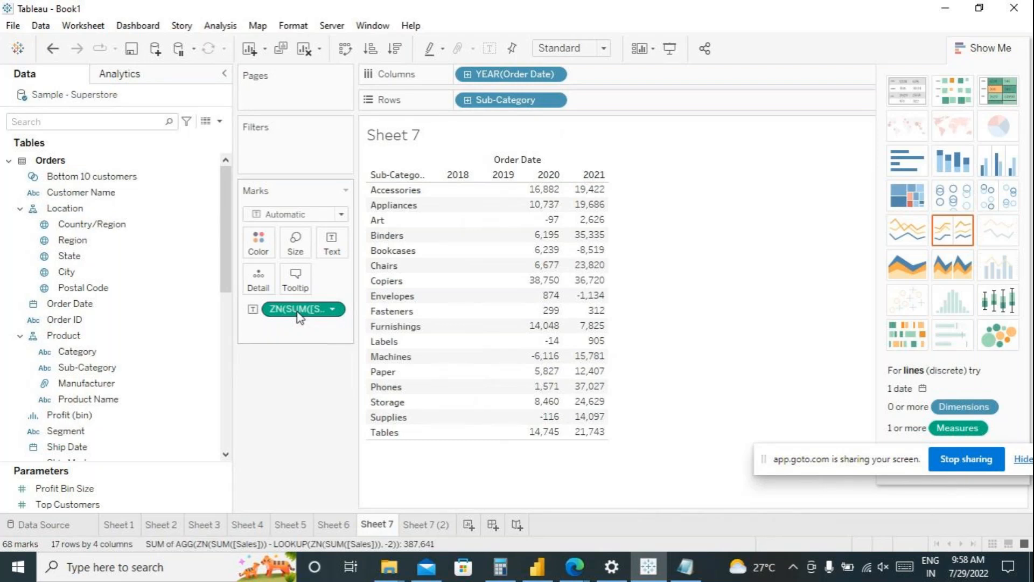
- Compare the offset -2 differences in Sheet 7 with the plain sales values in Sheet 7 (2)
double_click(298, 312)
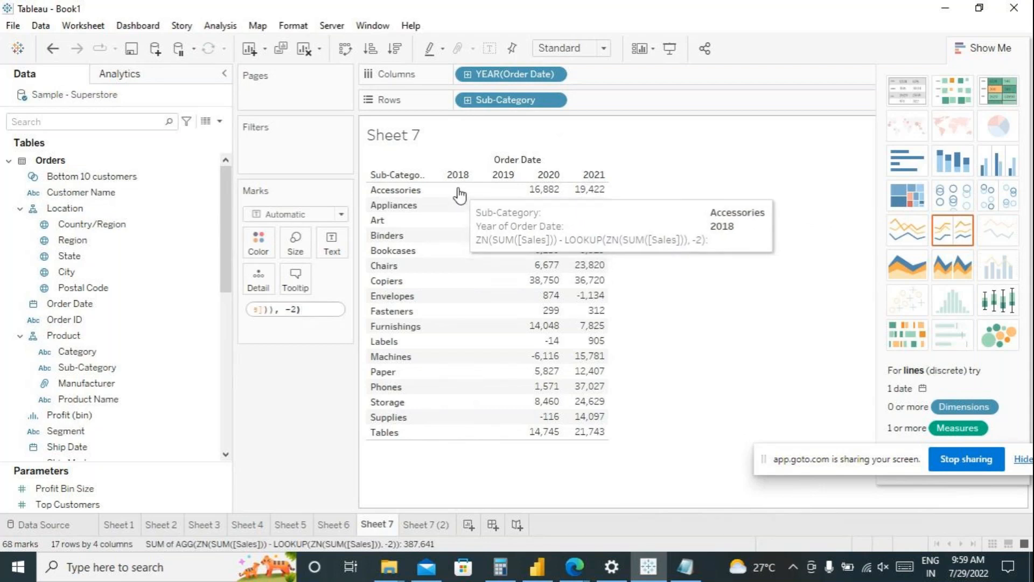
left_click(422, 522)
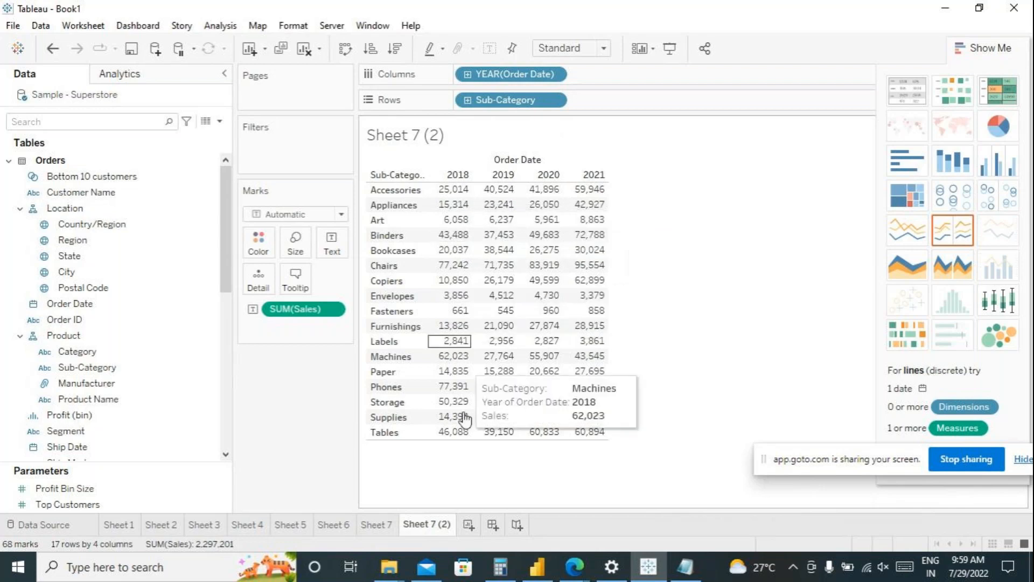
left_click(380, 524)
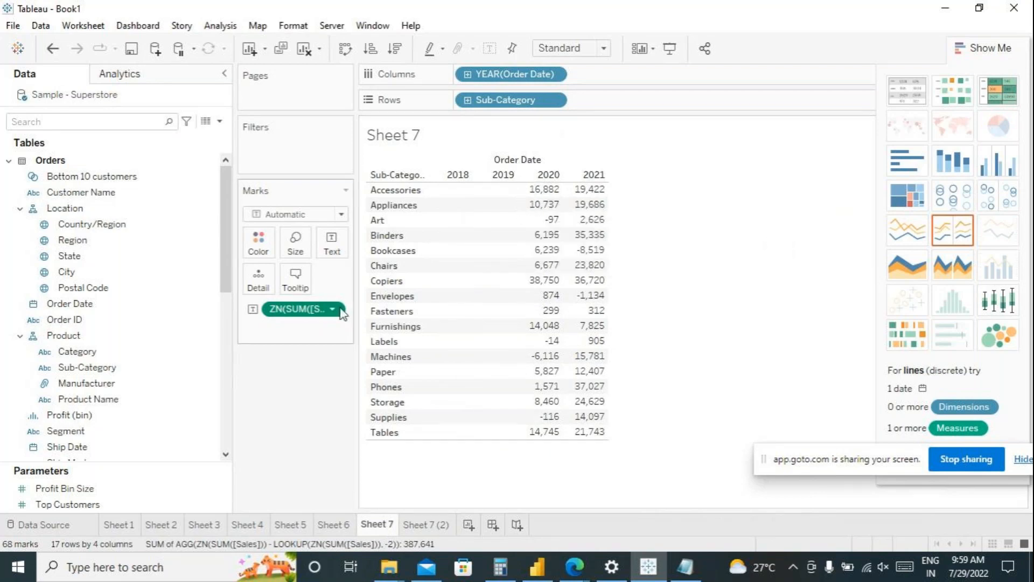
- Set the LOOKUP offset in Sheet 7's sales difference formula back to -1
double_click(318, 310)
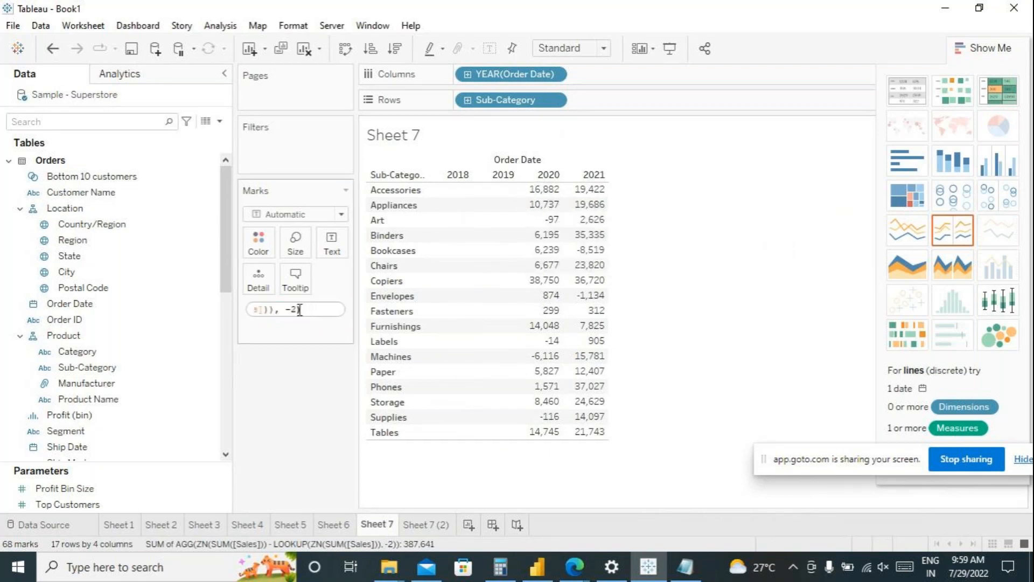
left_click(299, 309)
key("BackSpace")
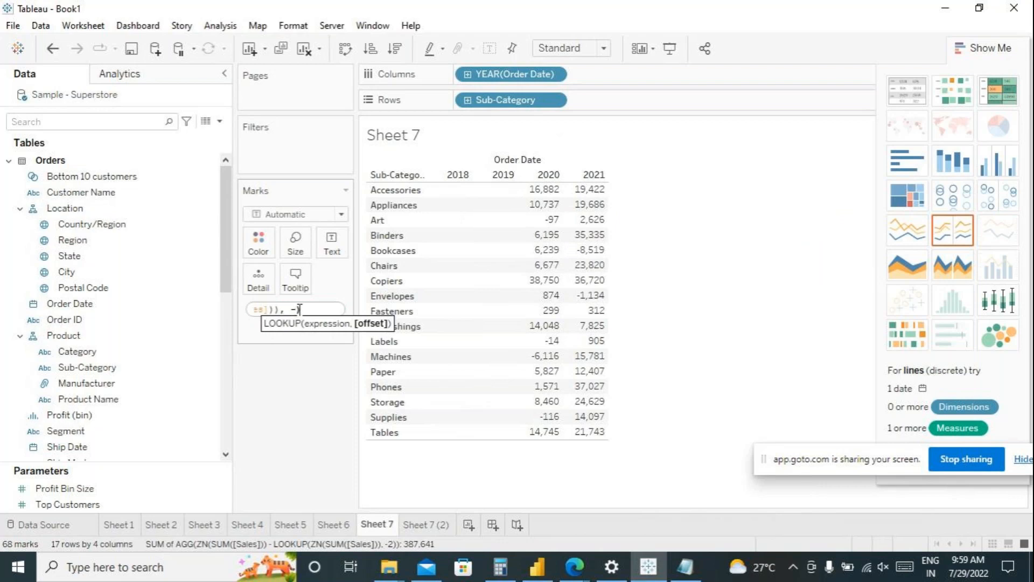
type("1")
key("Right")
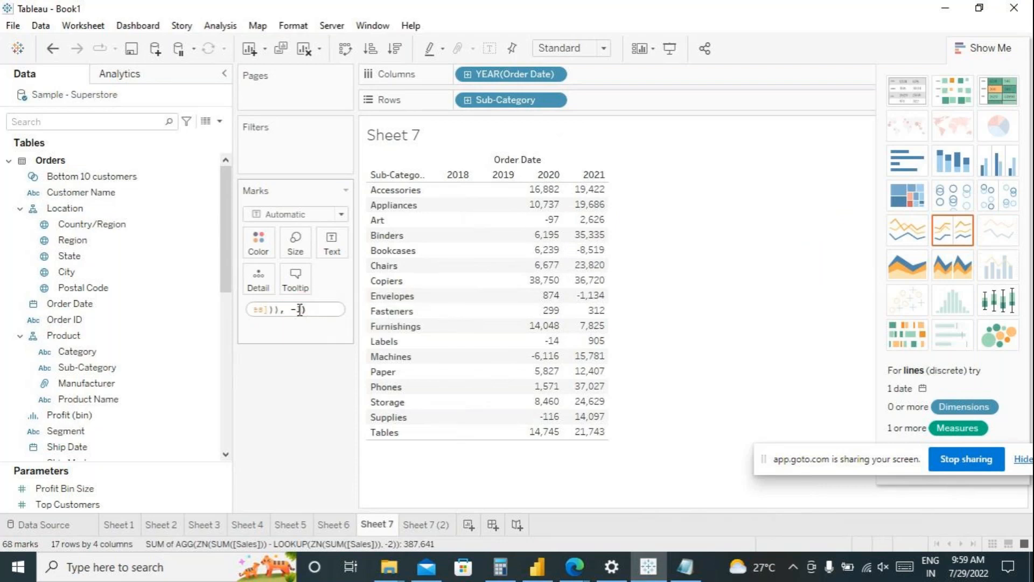
key("Return")
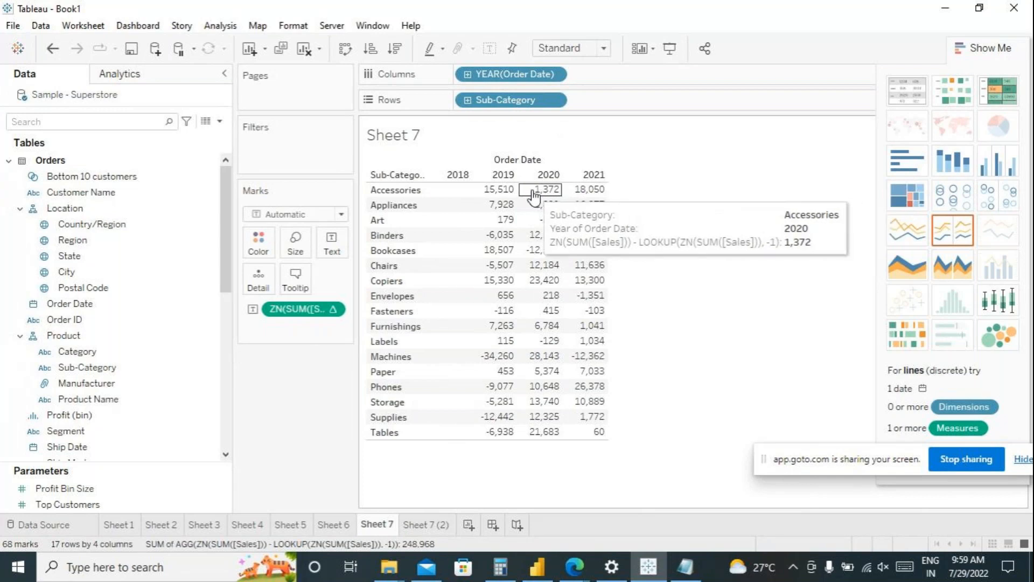
- Switch to Notepad, restore the LOOKUP offset in the noted formula to -1, and return to Tableau
key("alt+Tab")
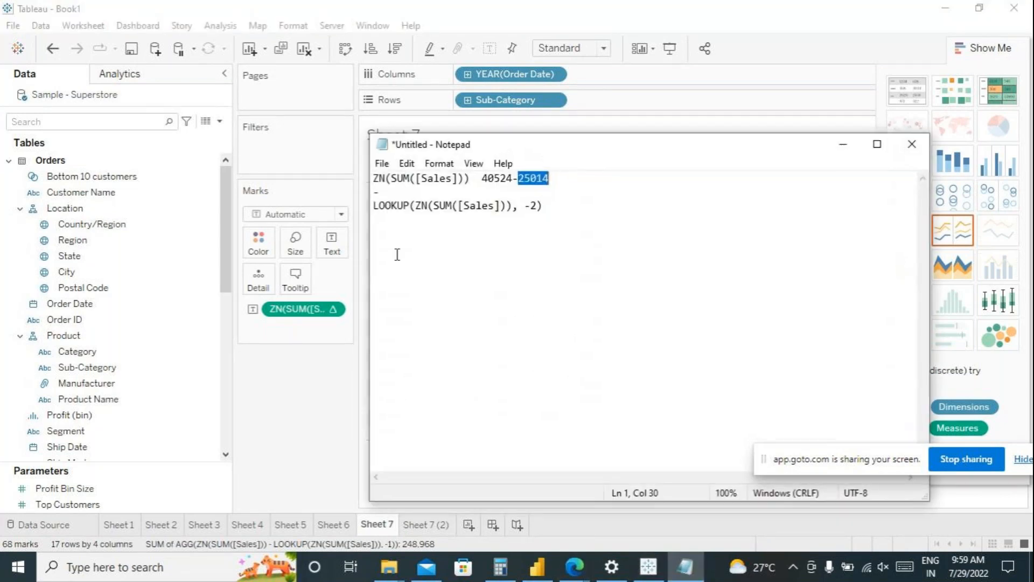
left_click_drag(376, 209, 536, 203)
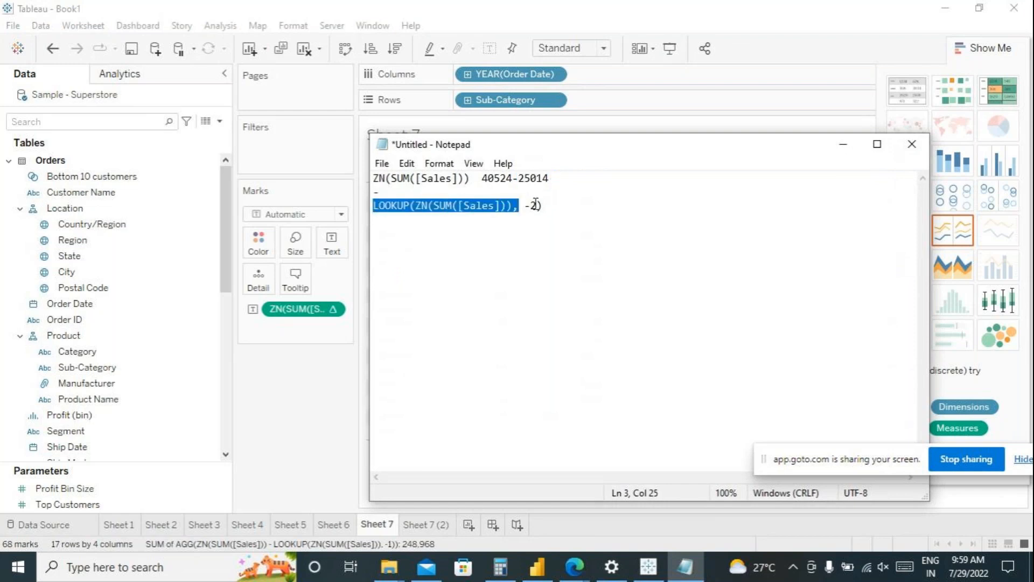
left_click(537, 205)
key("BackSpace")
type("1")
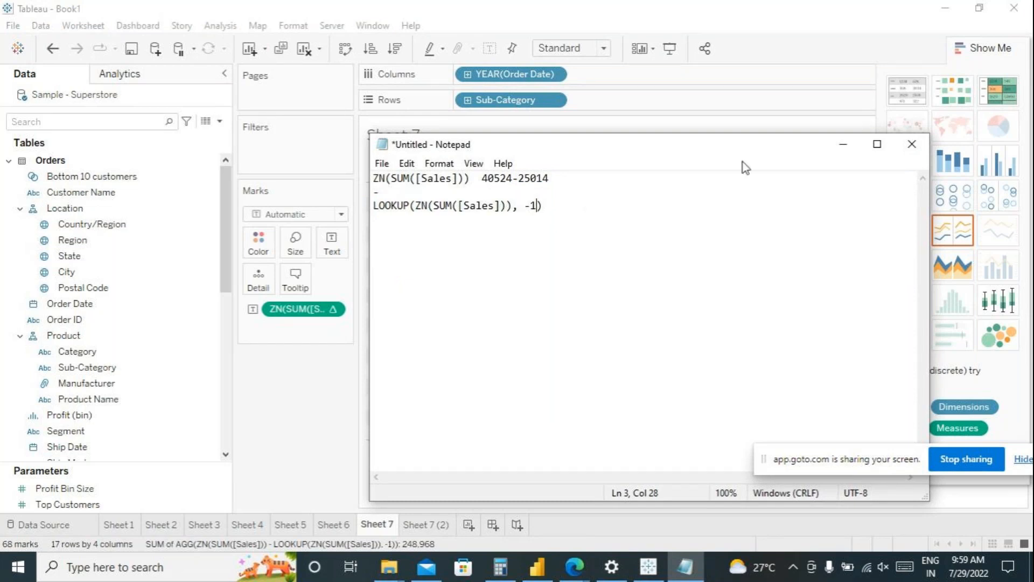
left_click(840, 147)
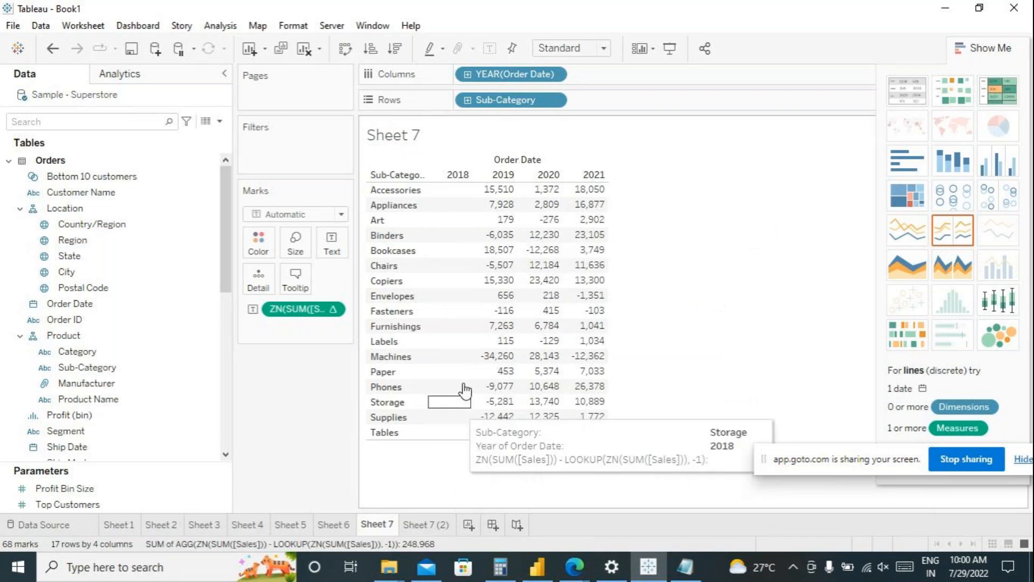
- Switch to Notepad, delete the sample subtraction beside the noted formula, and wrap the whole difference expression in zn( )
left_click(685, 567)
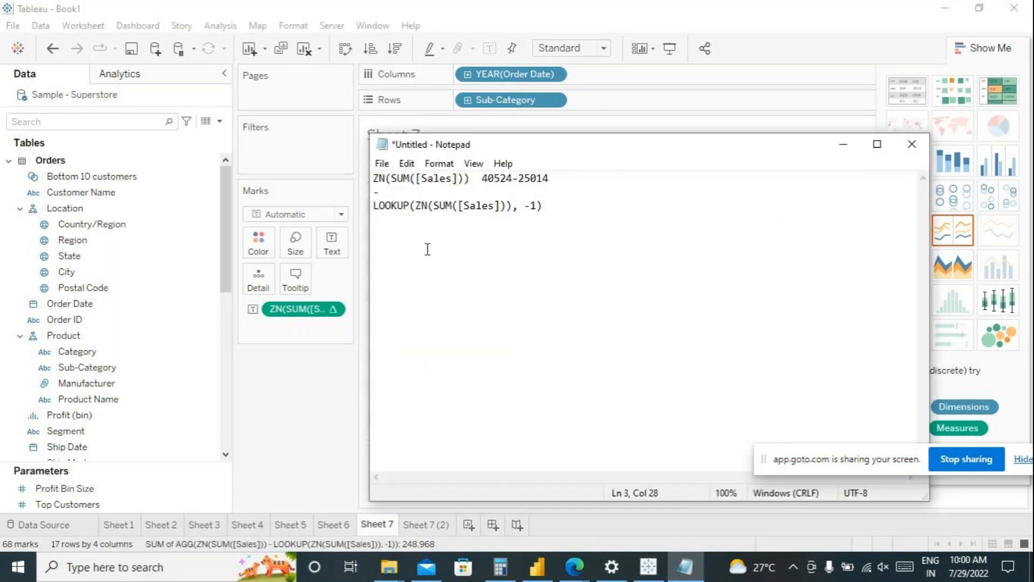
left_click_drag(481, 178, 586, 183)
key("BackSpace")
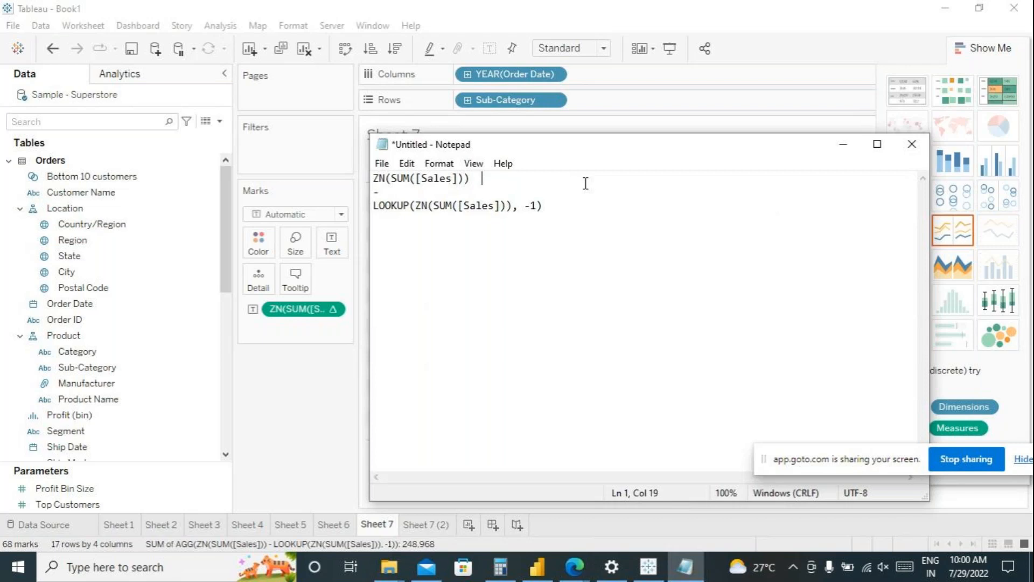
left_click(374, 179)
type("z")
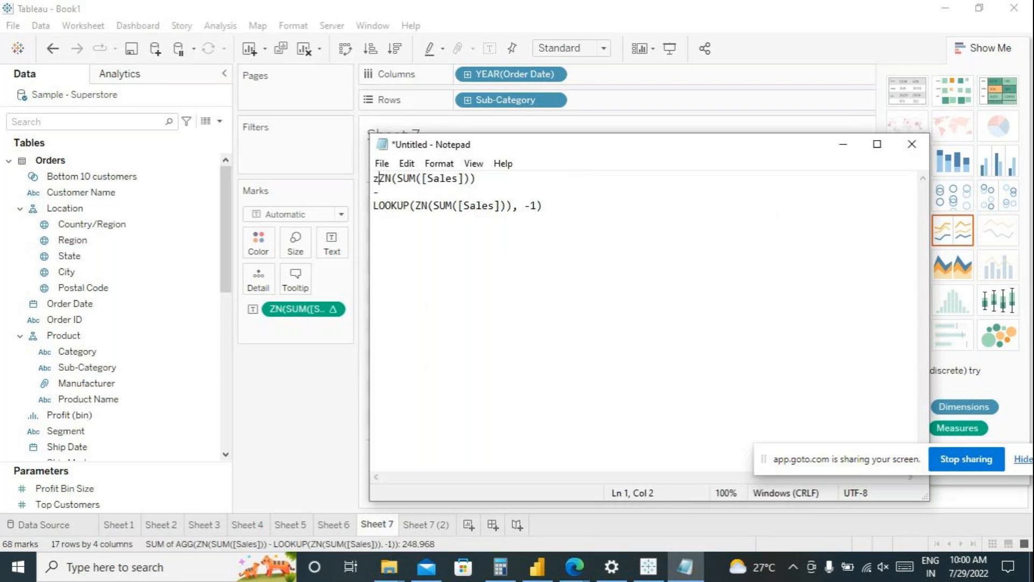
type("n(")
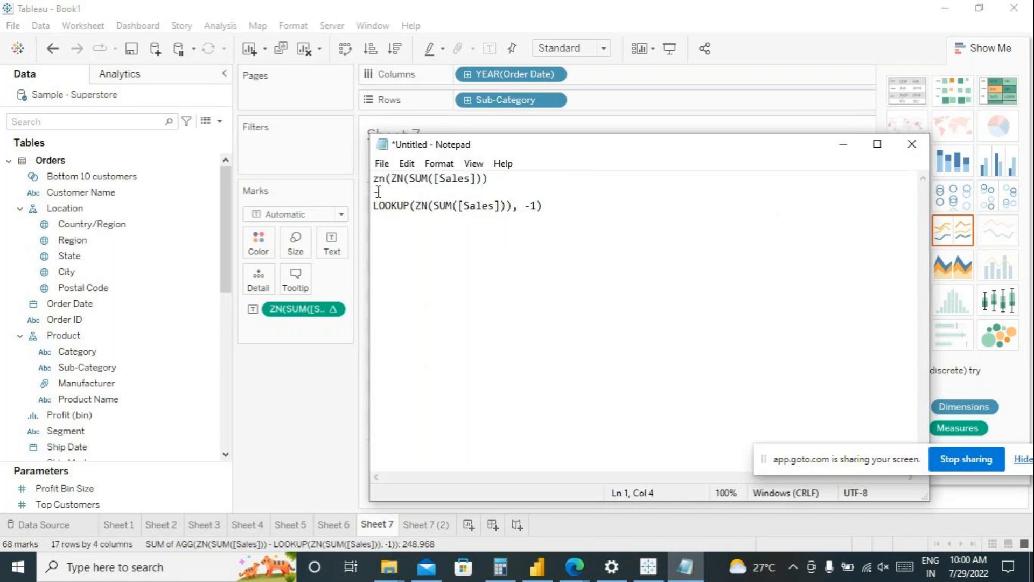
left_click(555, 208)
type(")")
- Examine the two ZN(SUM([Sales])) parts and the LOOKUP part of the noted formula
left_click_drag(483, 178, 392, 180)
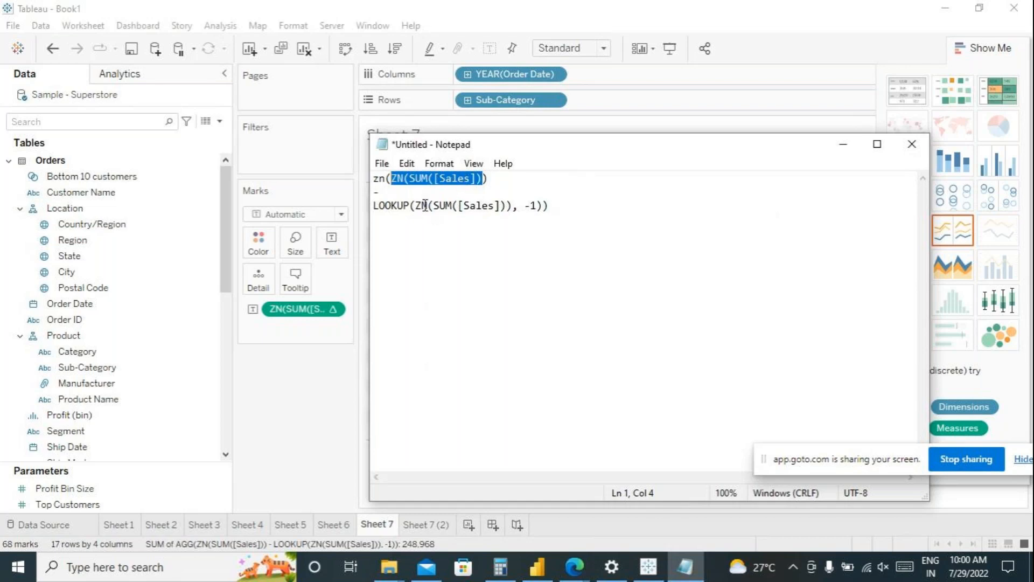
left_click_drag(415, 207, 512, 212)
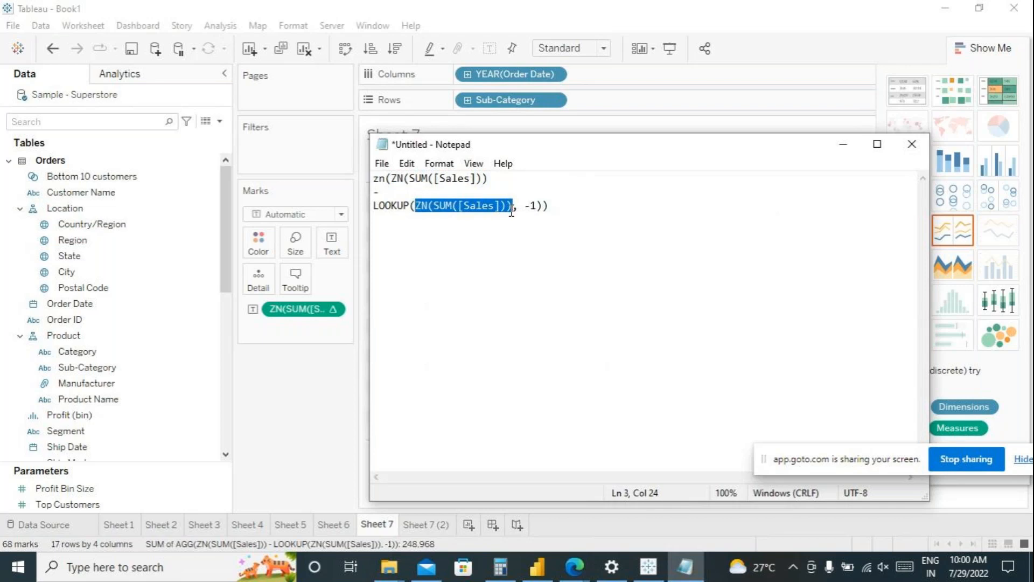
left_click_drag(511, 213, 505, 211)
left_click_drag(373, 205, 539, 209)
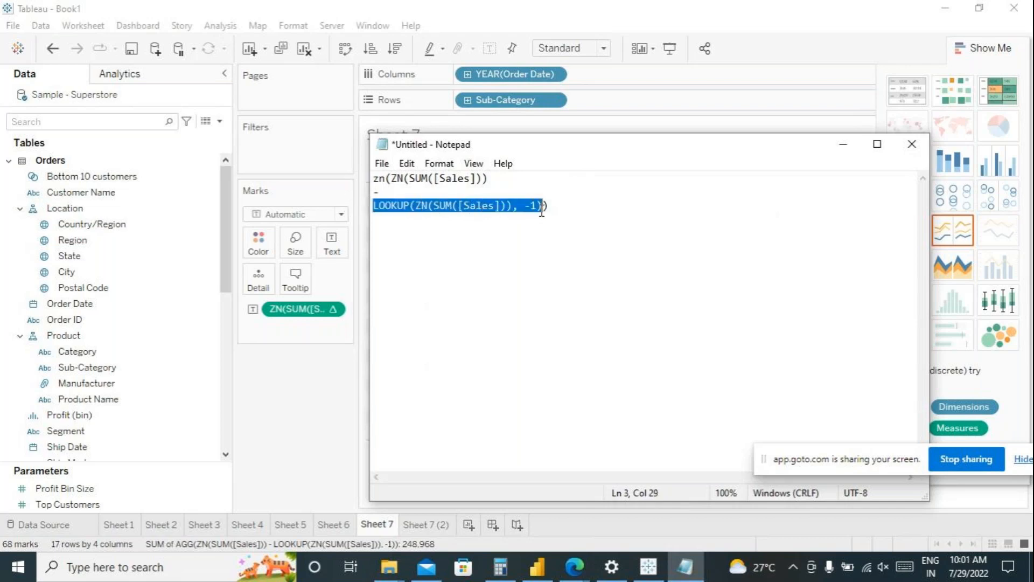
left_click(375, 208)
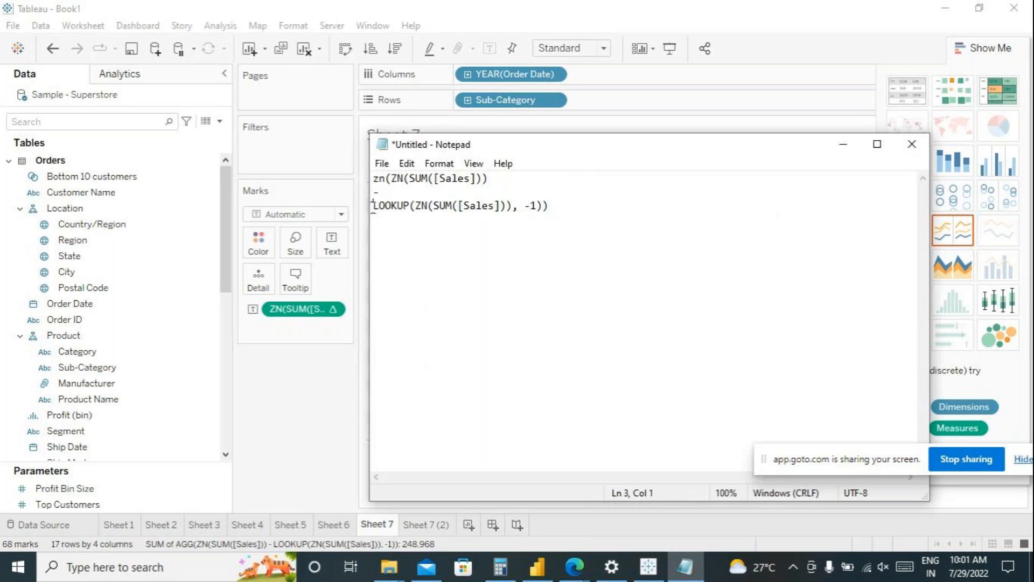
left_click(920, 153)
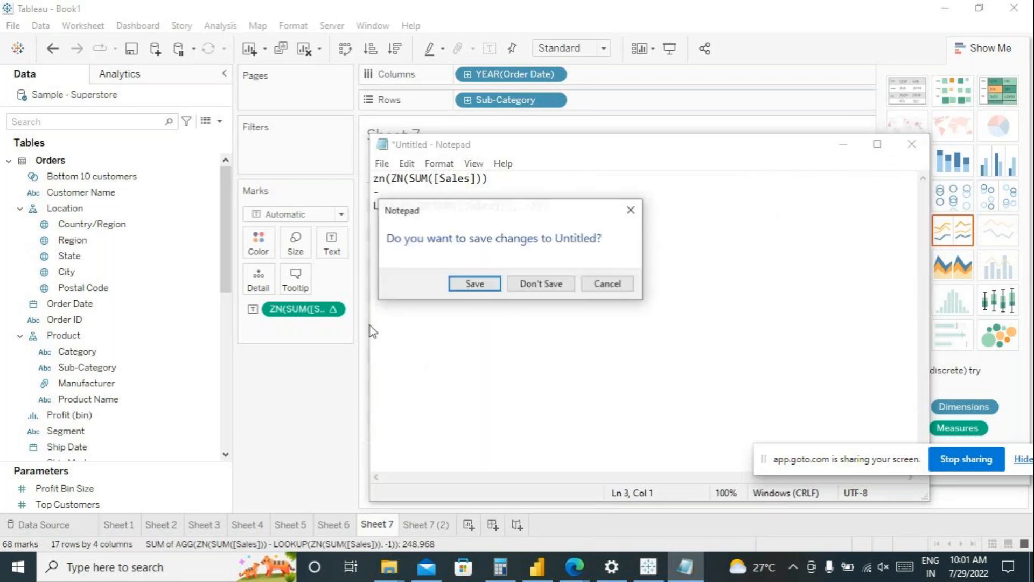
left_click(607, 285)
- Return to Tableau, try wrapping only the LOOKUP part of Sheet 7's sales difference formula in ZN, and undo it
left_click(300, 311)
double_click(300, 312)
key("Home")
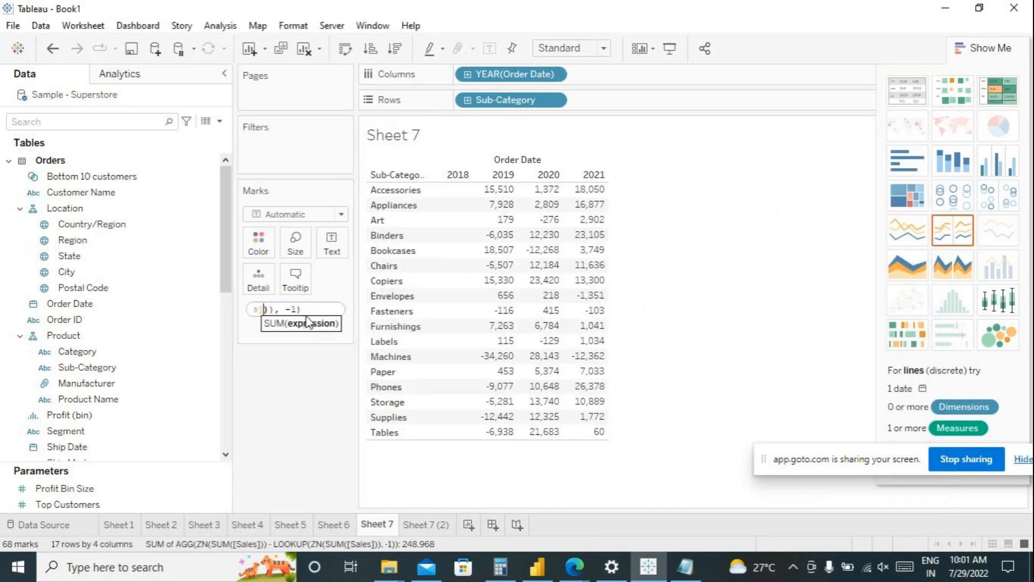
key("Right")
key("Right")
key("Right")
key("Right")
key("Right")
key("Right")
key("Right")
key("Right")
key("Right")
key("Right")
key("Right")
key("Right")
key("Right")
key("Right")
key("Right")
key("Right")
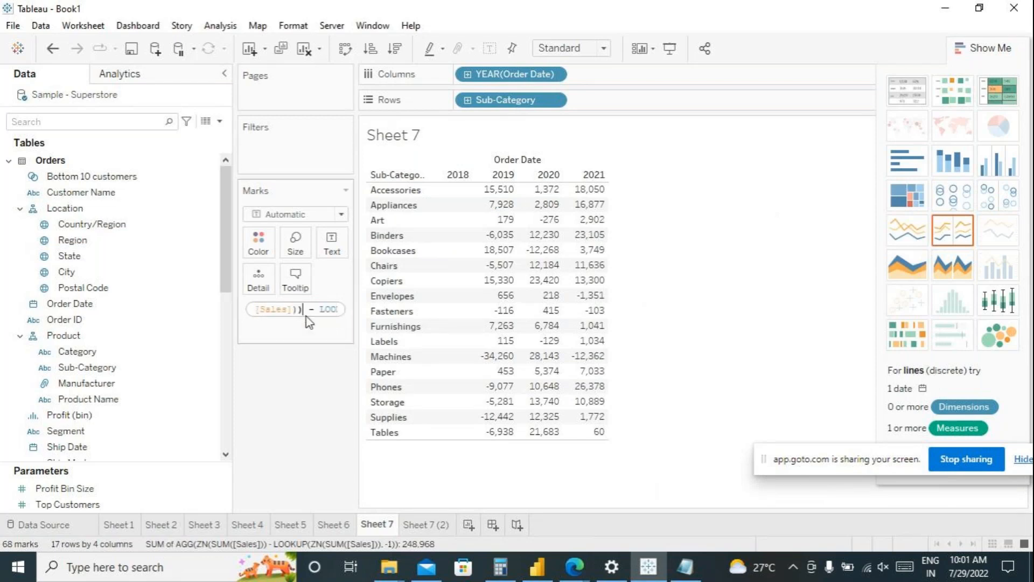
key("Right")
key("Right")
type("zn(")
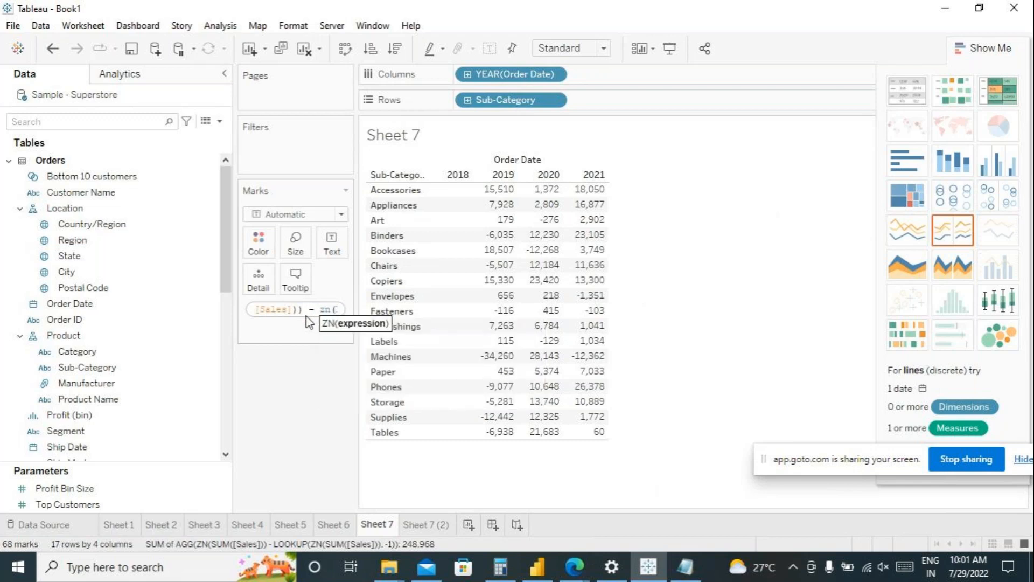
key("End")
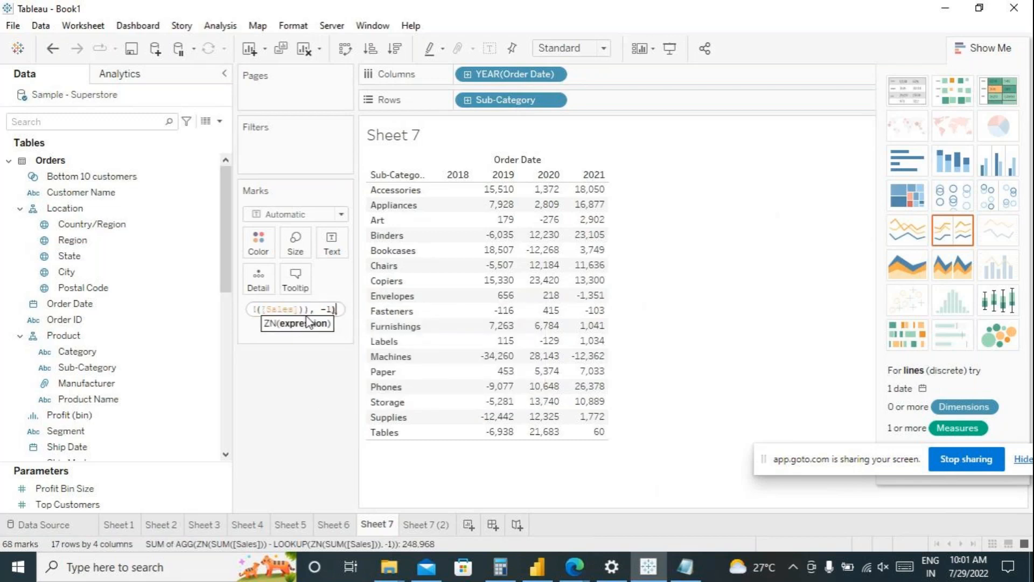
type(")")
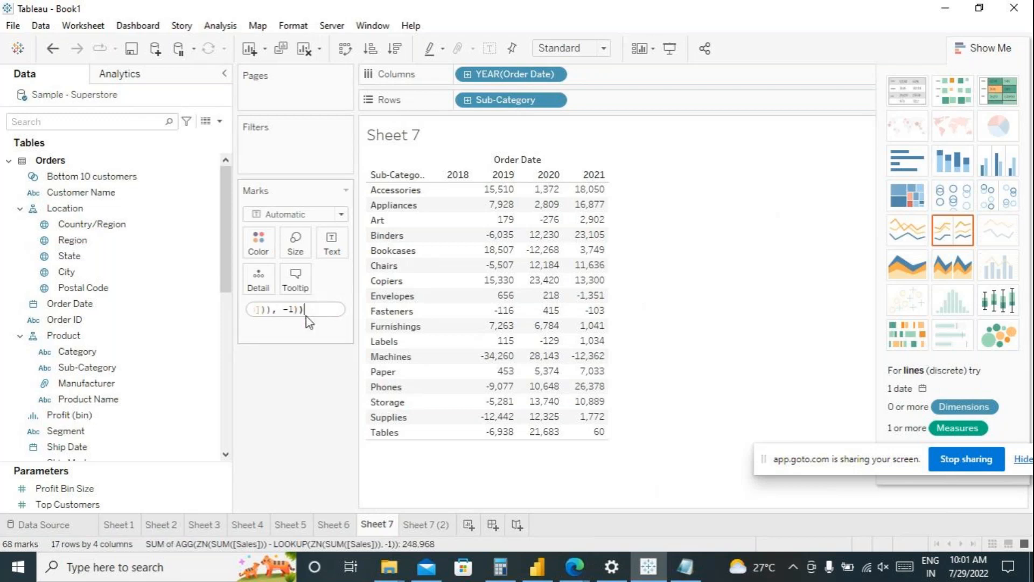
key("Return")
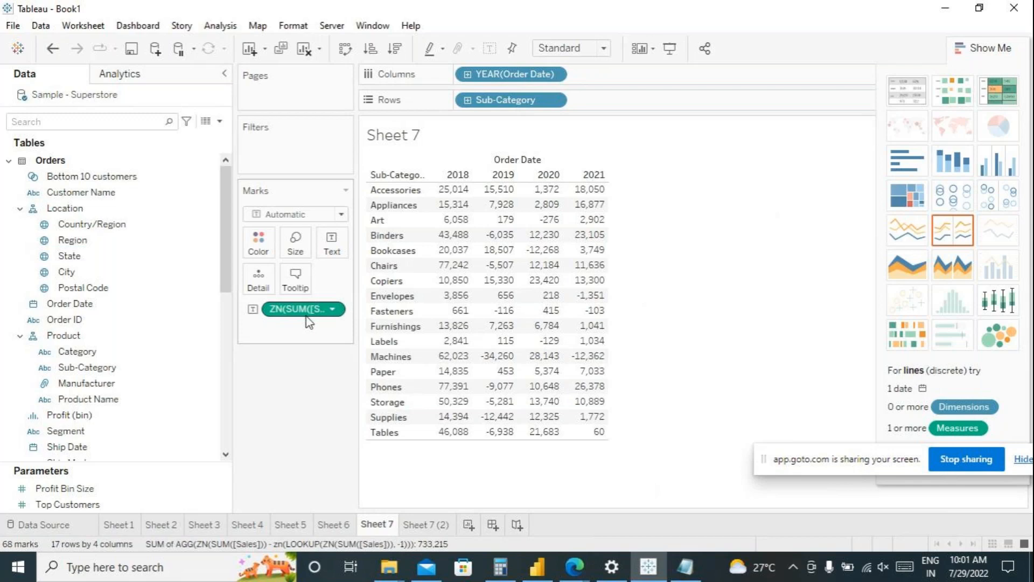
key("ctrl+z")
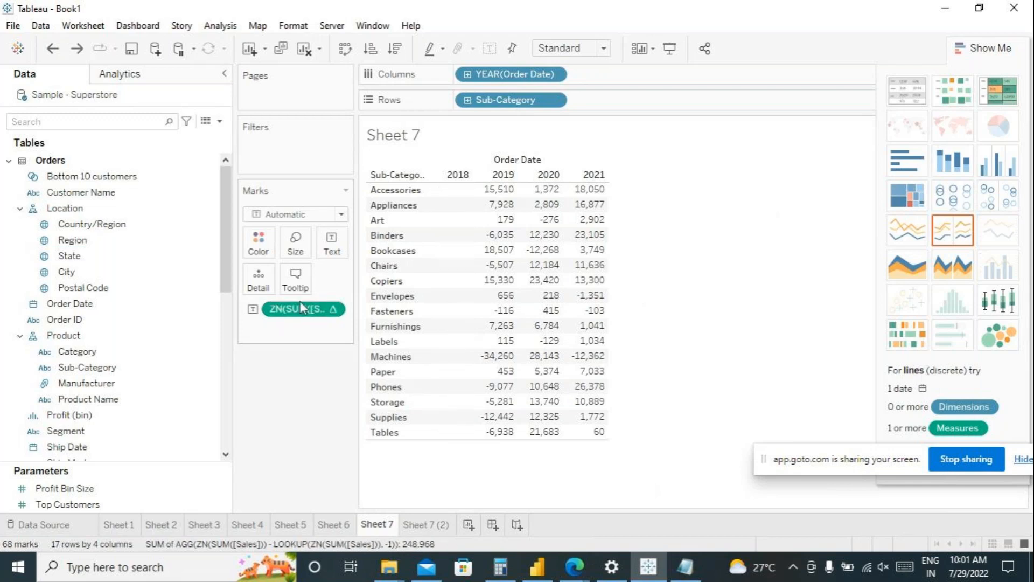
- Wrap the entire sales difference formula in Sheet 7 in ZN, giving zn(ZN(SUM([Sales])) - LOOKUP(ZN(SUM([Sales])), -1))
double_click(300, 308)
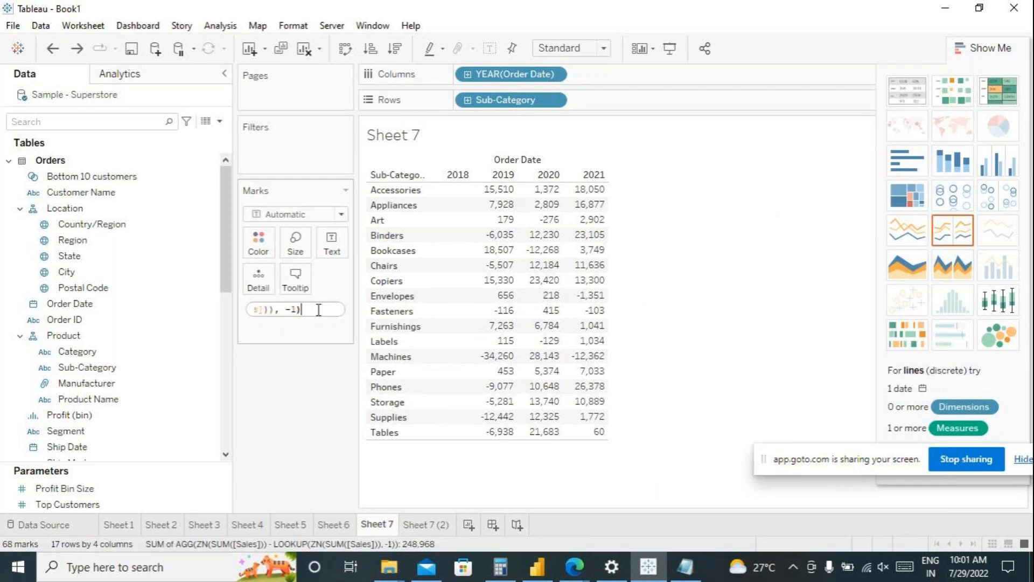
key("Home")
type("zn")
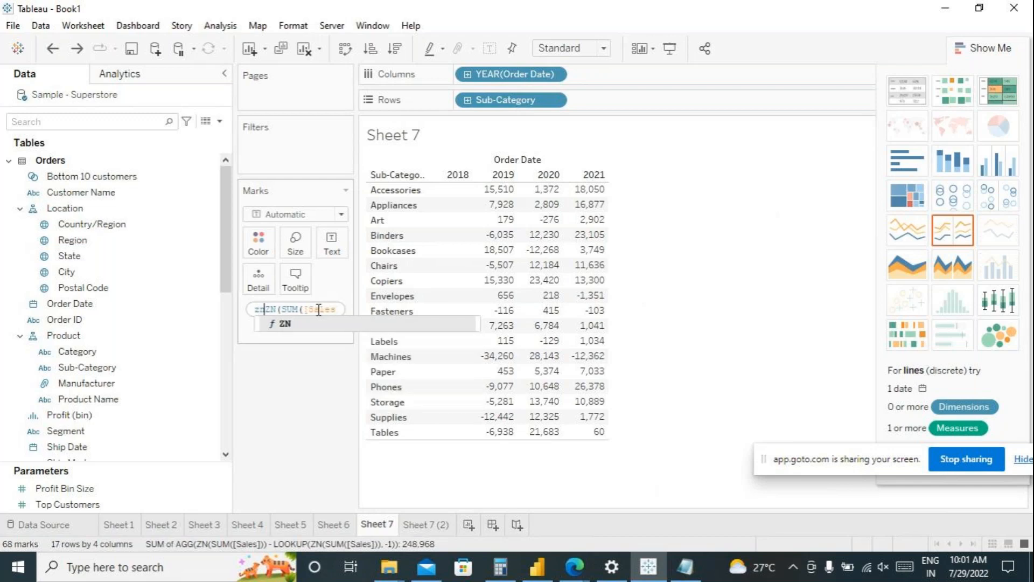
type("(")
key("Right")
key("Right")
key("Right")
key("Right")
key("Right")
key("Right")
key("Right")
key("Right")
key("Right")
key("Right")
key("Right")
key("Right")
key("Right")
key("Right")
key("Right")
key("Right")
key("Right")
key("Right")
key("Right")
key("Right")
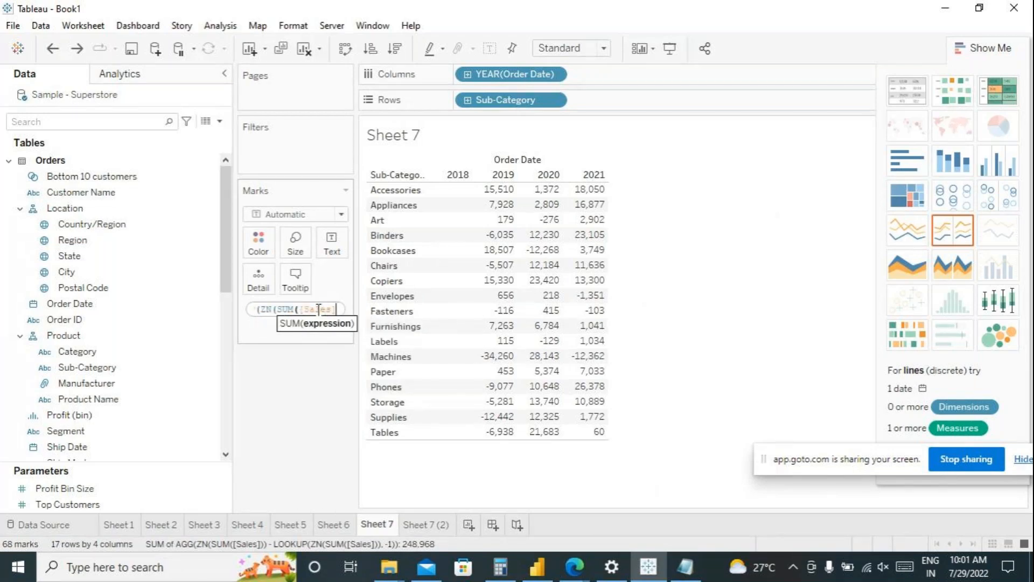
key("Right")
key("Right")
key("Right")
key("Right")
key("Right")
key("Right")
key("Right")
type(")")
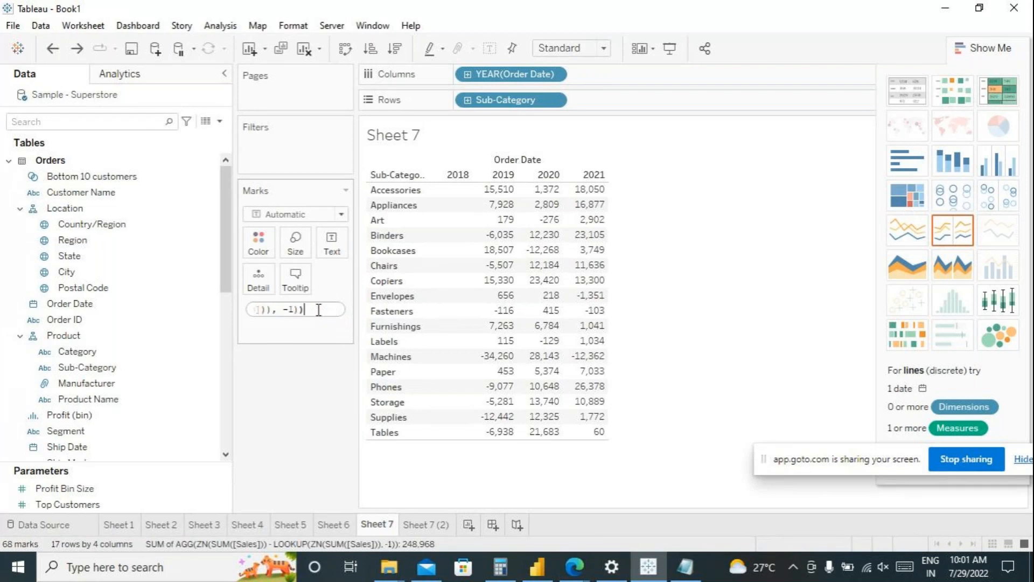
key("Return")
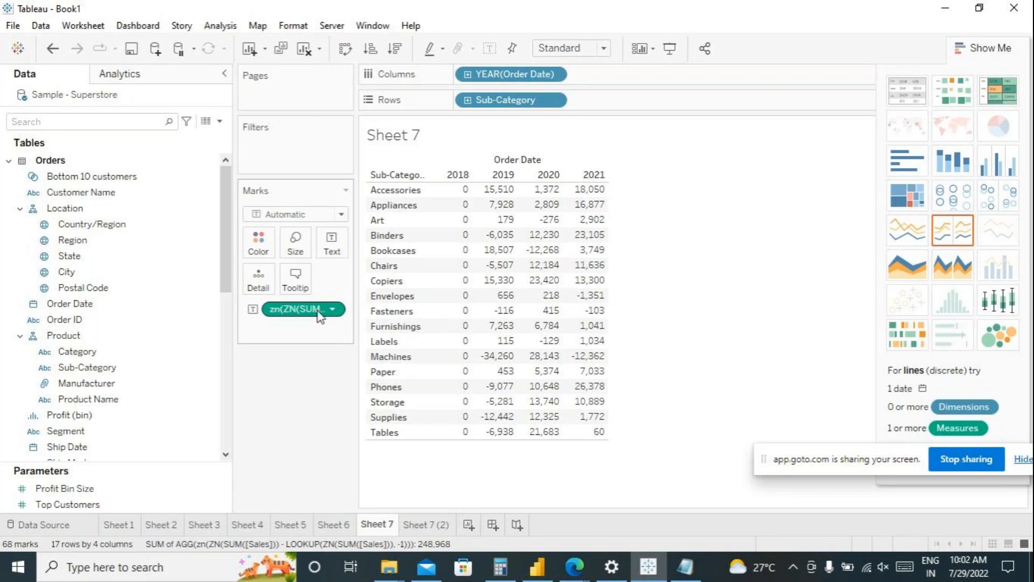
- Switch to Notepad, append =0 to the noted formula, and review its first line against that value
left_click(687, 570)
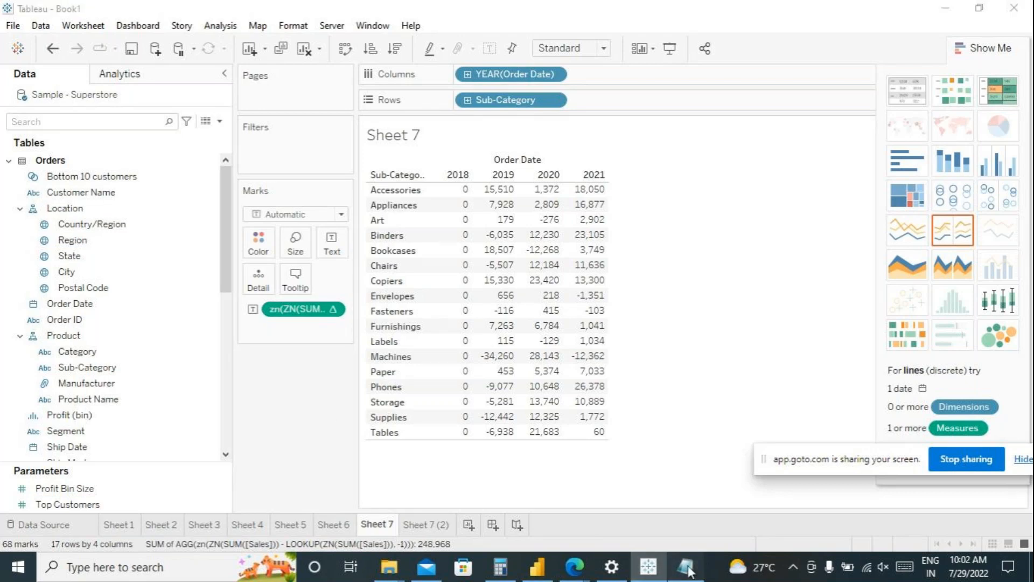
left_click_drag(374, 205, 560, 207)
left_click(473, 231)
left_click(556, 213)
type("=0")
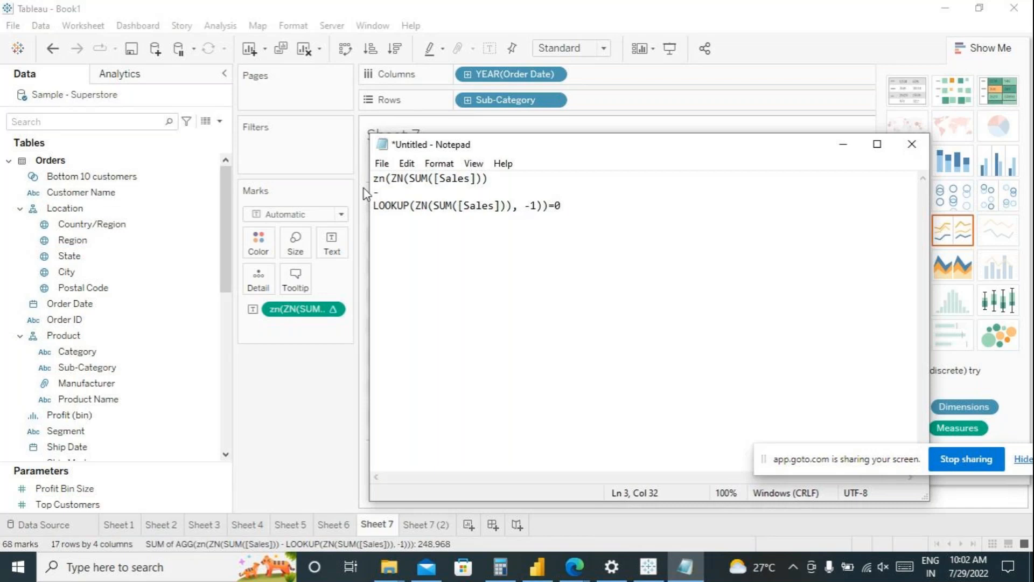
left_click_drag(374, 178, 475, 178)
left_click_drag(555, 206, 572, 209)
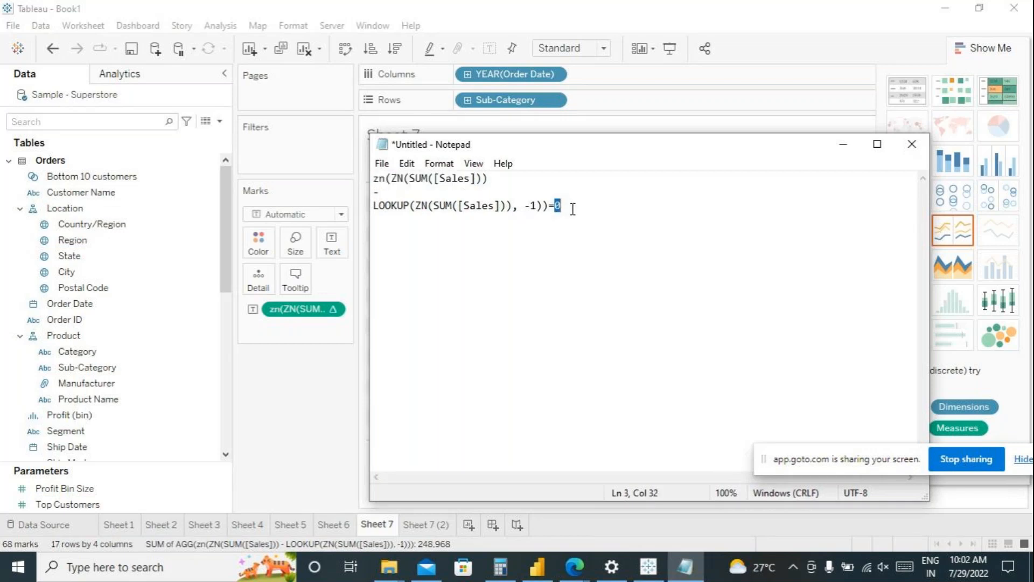
left_click_drag(497, 179, 364, 180)
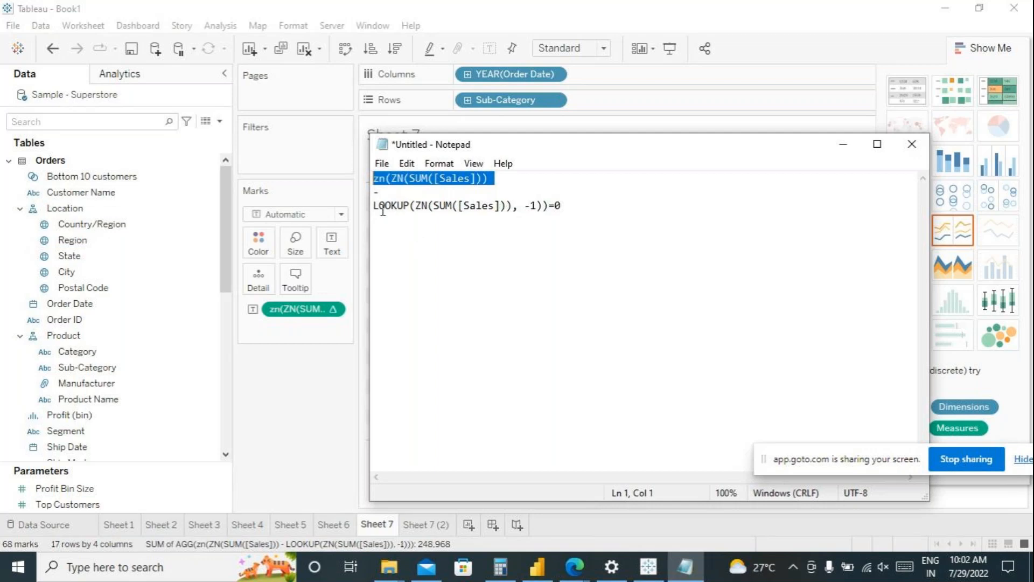
- Remove the =0 from the end of the noted formula and return to Tableau
left_click(575, 207)
key("BackSpace")
key("BackSpace")
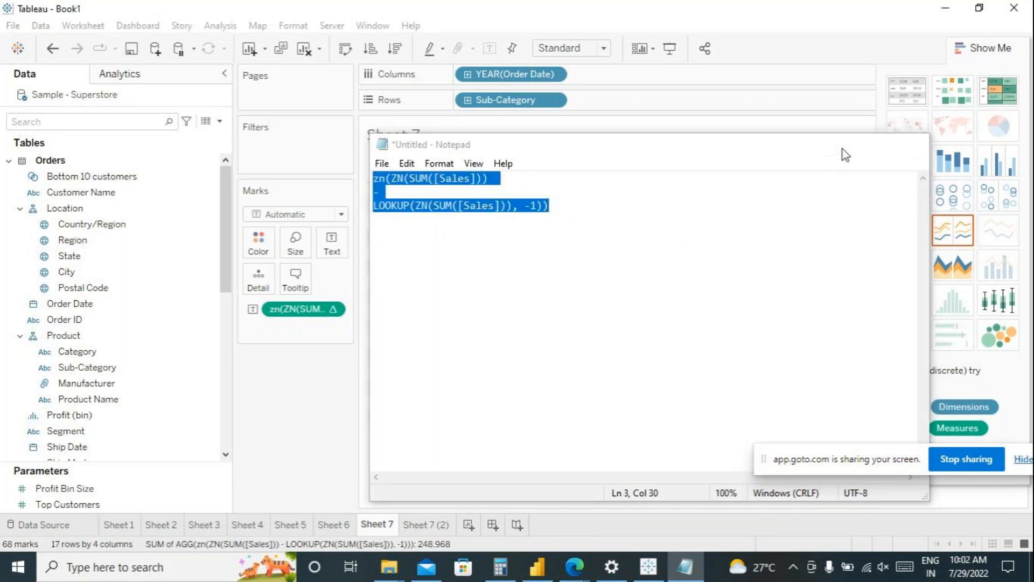
left_click(844, 153)
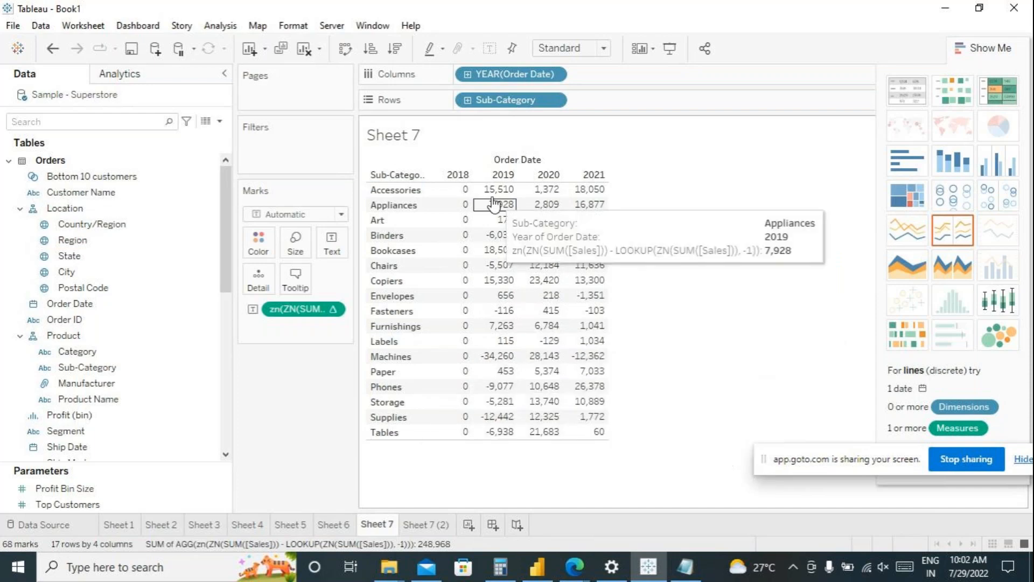
- Replace Sub-Category on Sheet 7's rows with the month of Order Date, keeping only the year on columns
left_click_drag(493, 99, 323, 357)
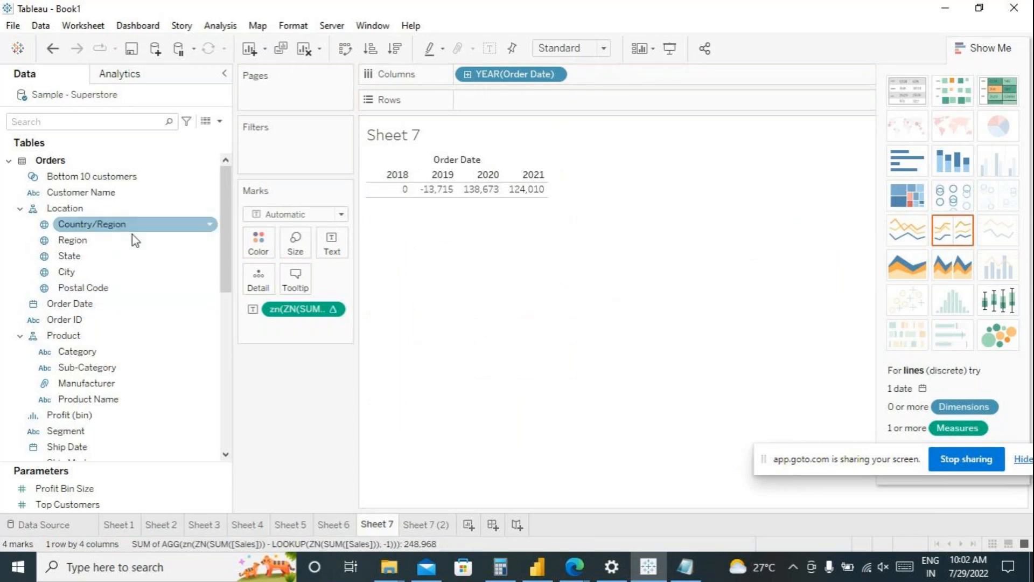
left_click(468, 74)
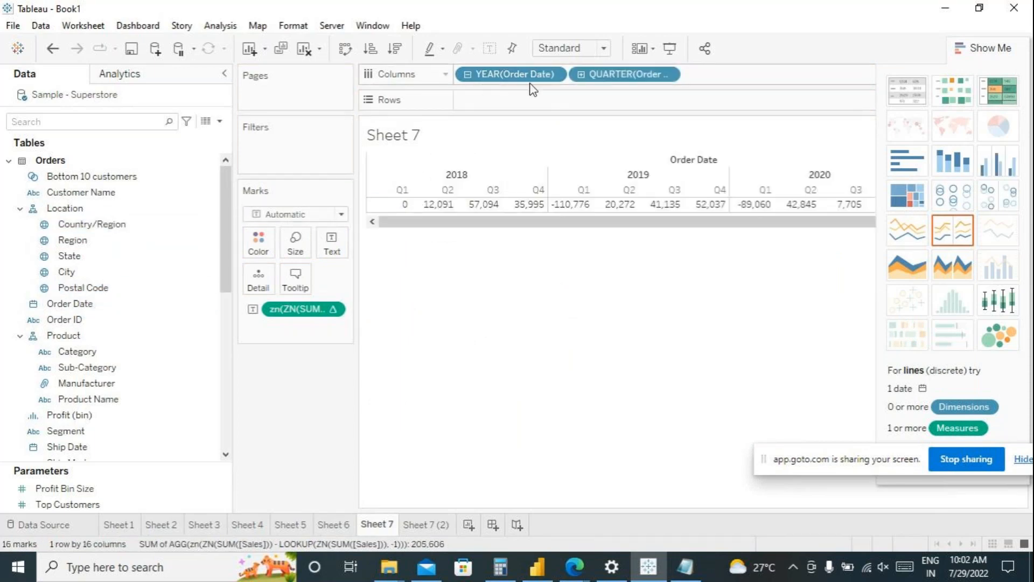
left_click(580, 73)
left_click_drag(614, 74, 564, 360)
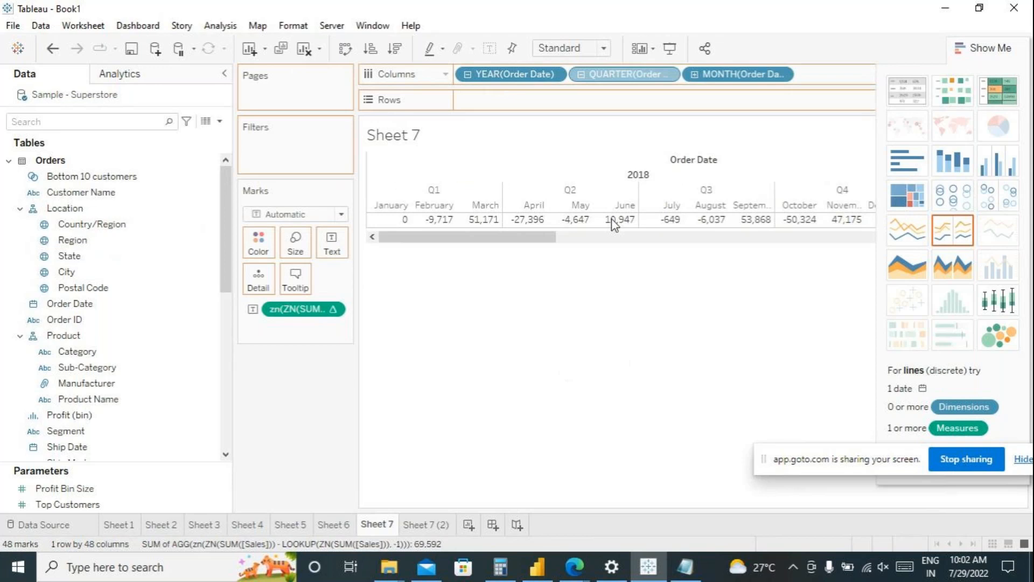
left_click_drag(598, 74, 600, 97)
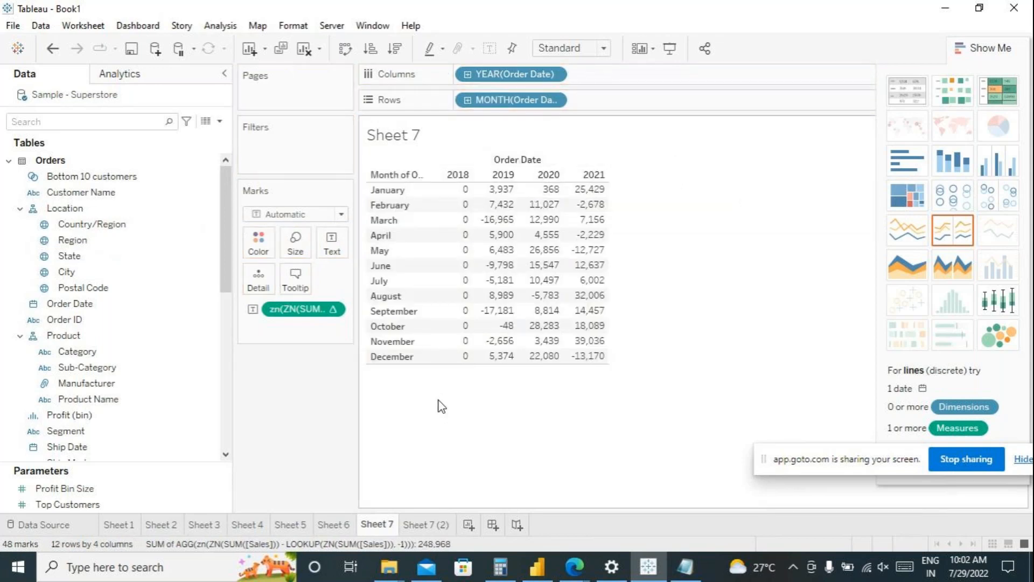
- Inspect the January sales differences for 2018, 2019 and 2020 in Sheet 7's monthly table
mouse_move(443, 195)
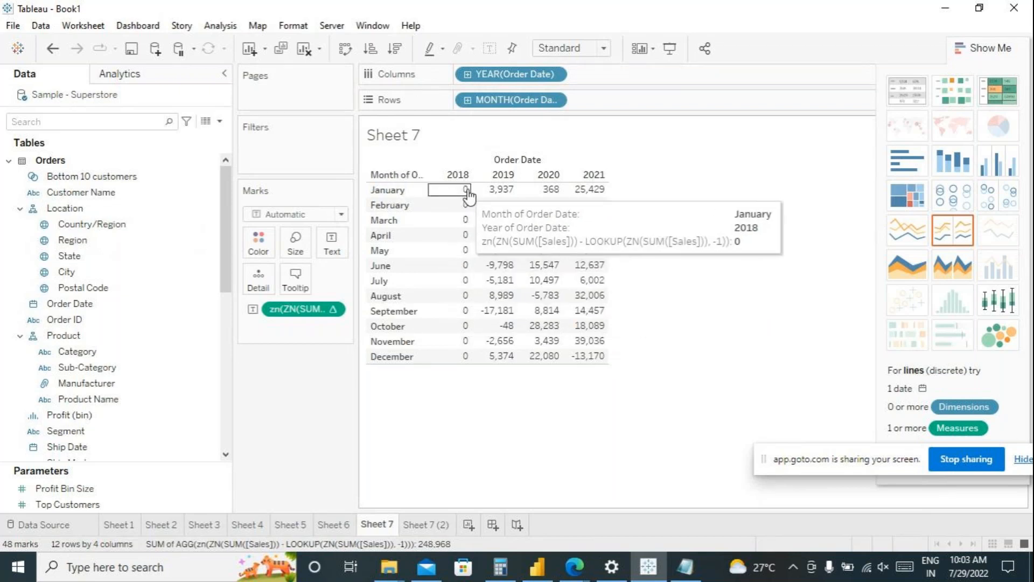
mouse_move(539, 197)
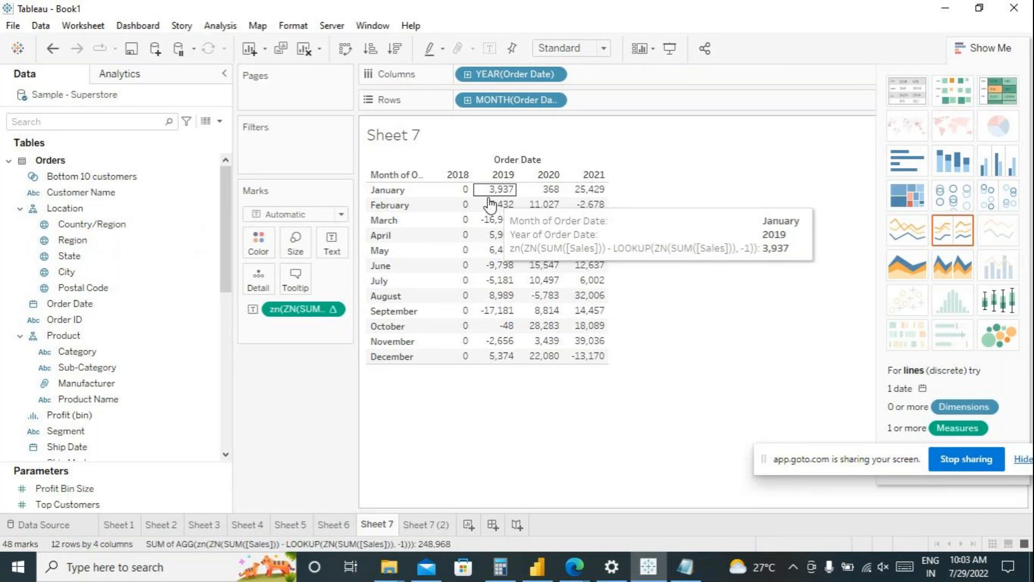
mouse_move(455, 338)
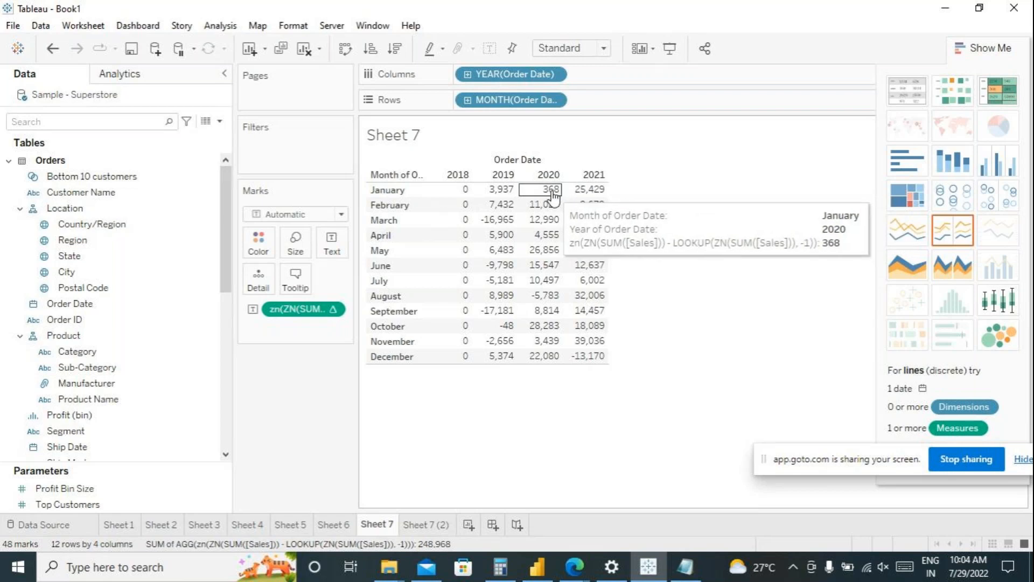
- Duplicate Sheet 7 and set the copy's sales difference table calculation to compute using Table (down)
right_click(377, 524)
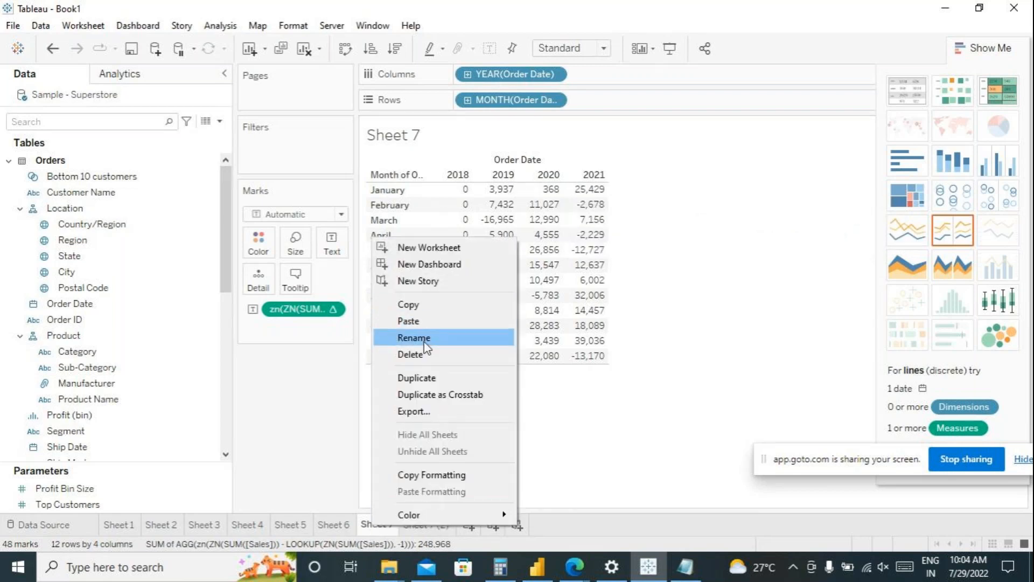
left_click(431, 378)
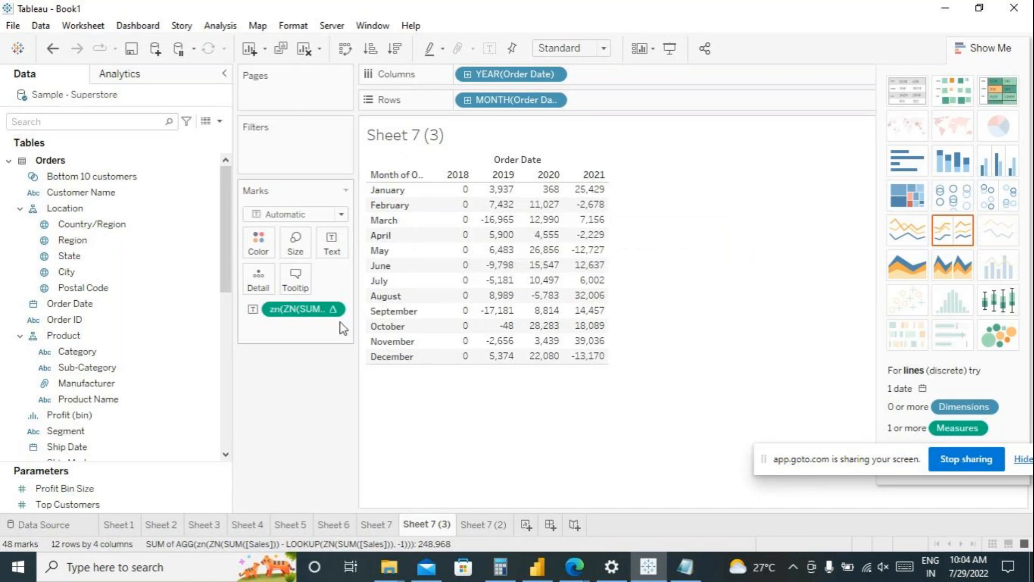
left_click(333, 310)
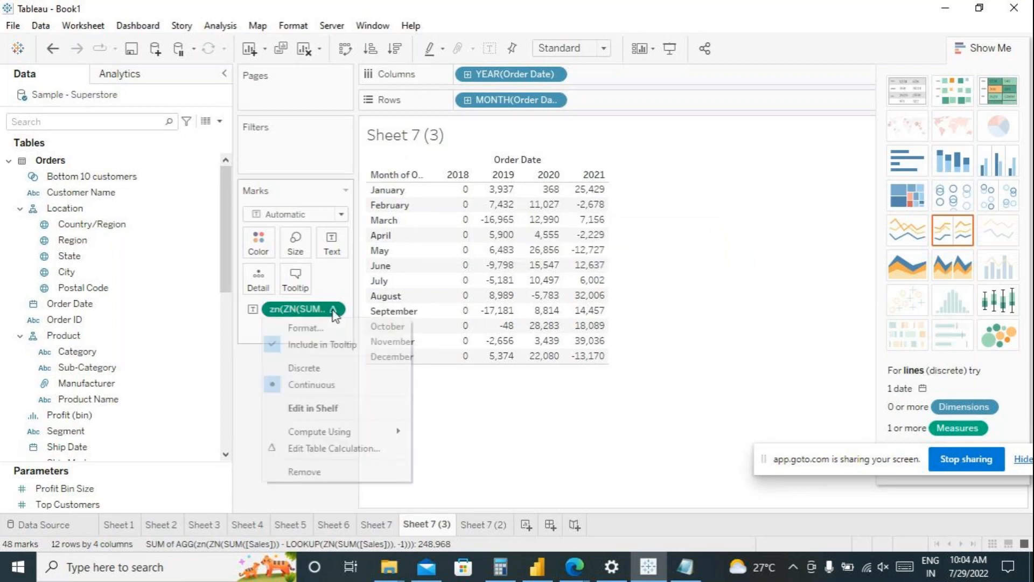
left_click(385, 449)
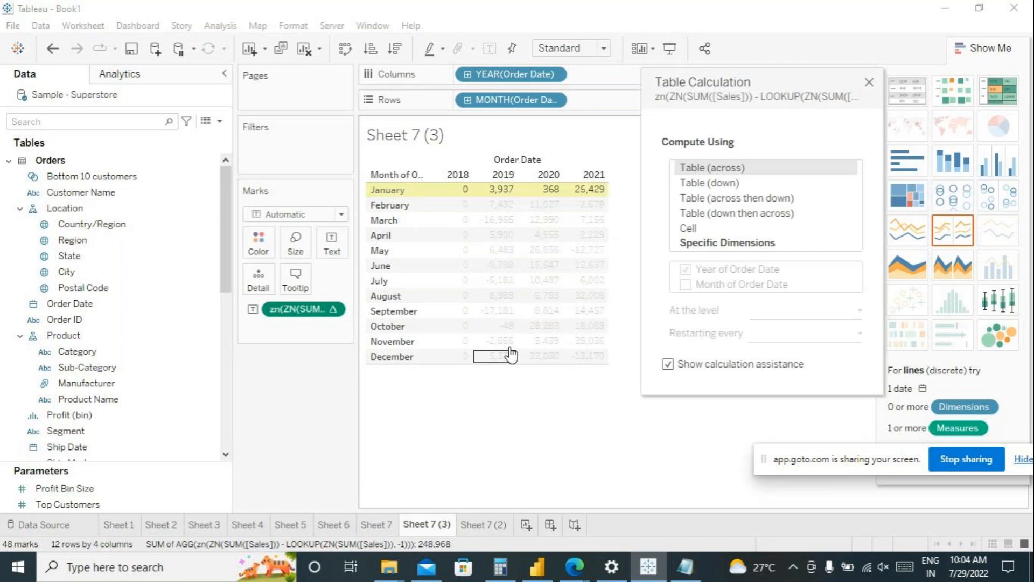
left_click(700, 184)
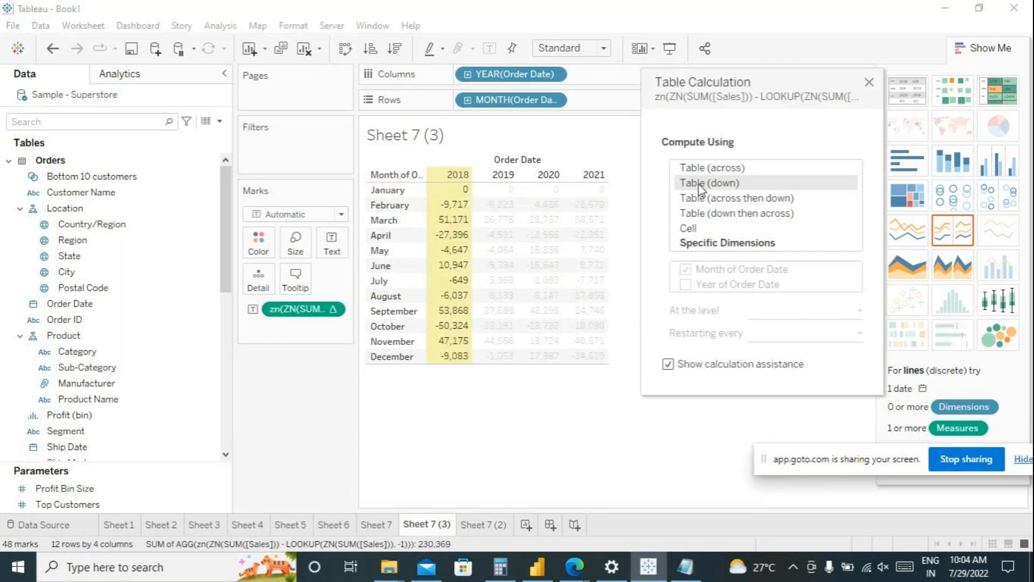
left_click(868, 83)
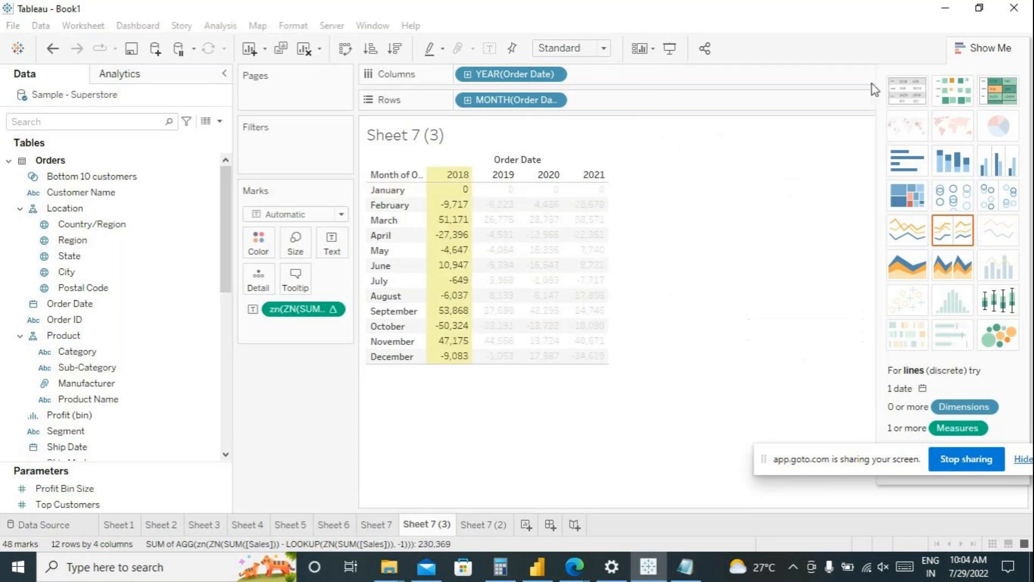
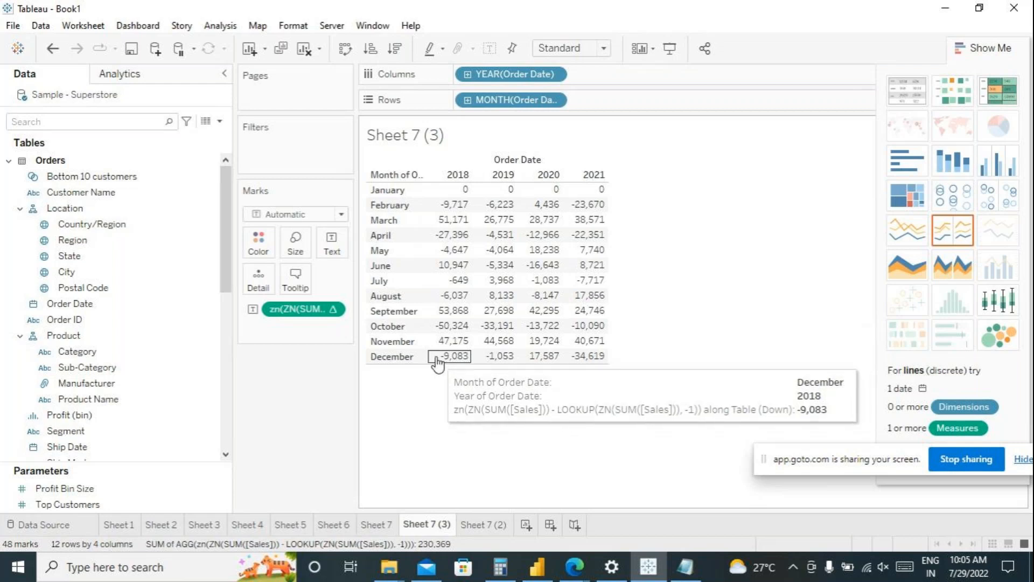
- Review the January and December differences, and change the calculation in Sheet 7 (3) to compute using Table (down then across)
mouse_move(454, 199)
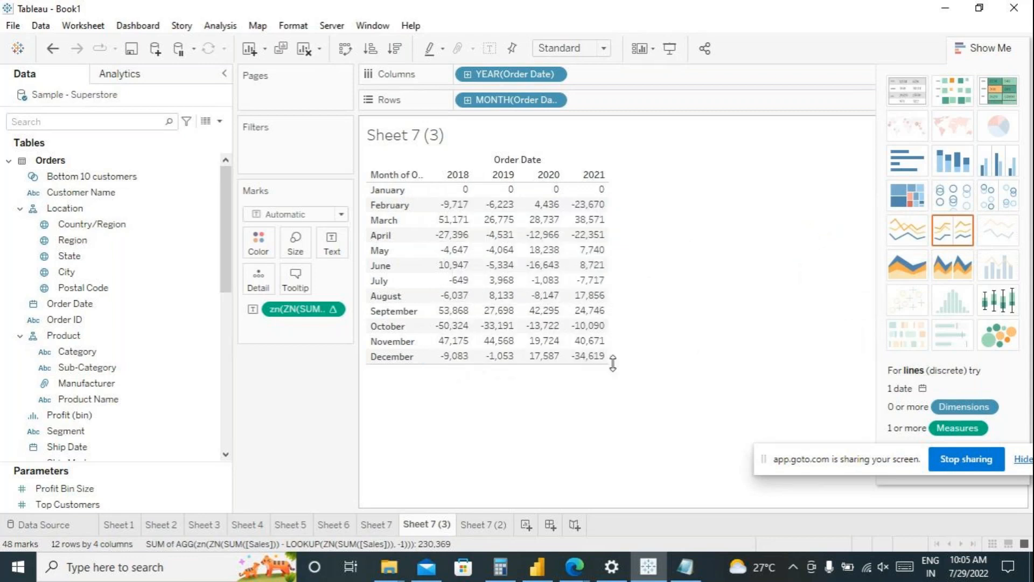
left_click(1023, 333)
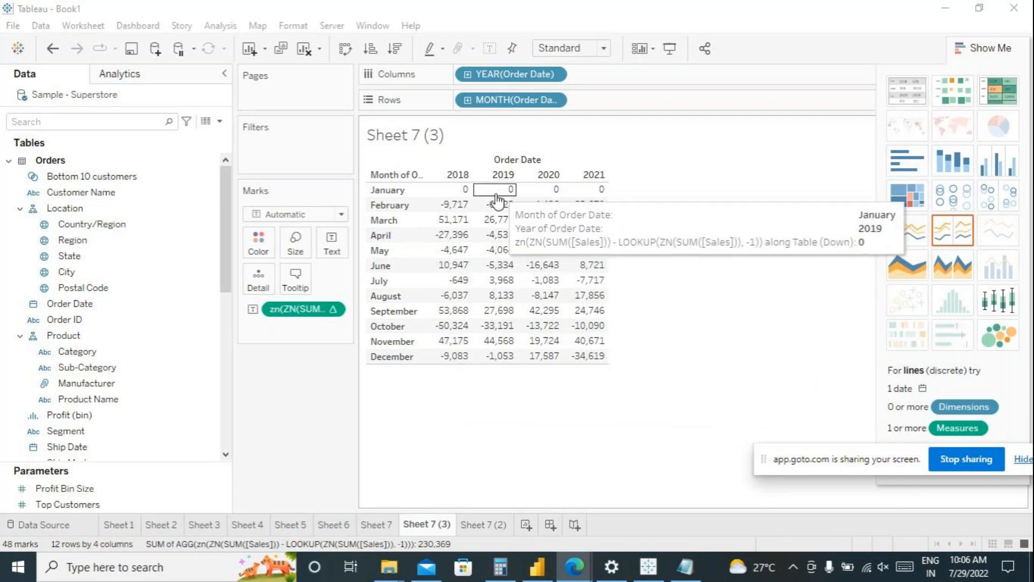
mouse_move(463, 370)
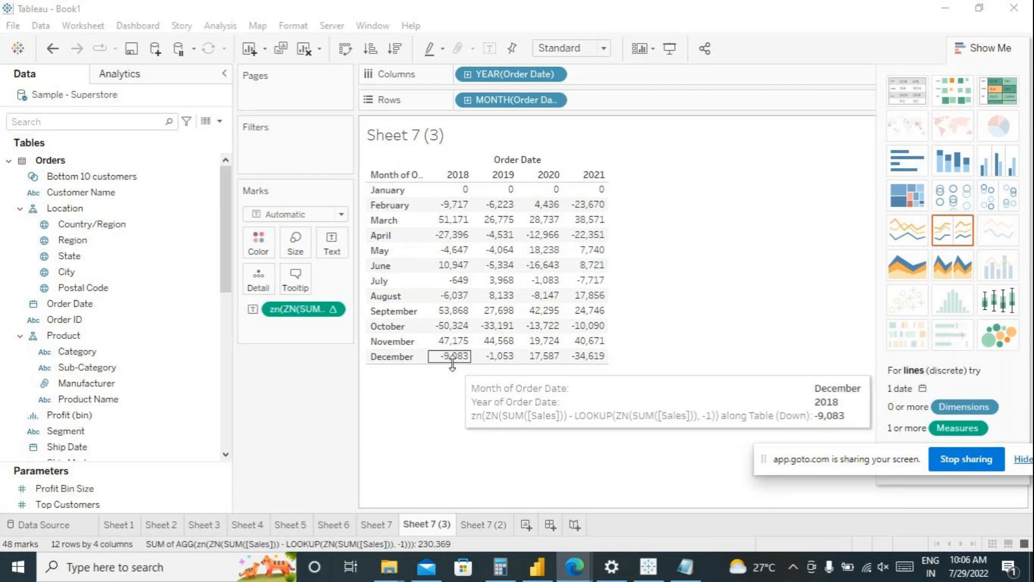
mouse_move(507, 193)
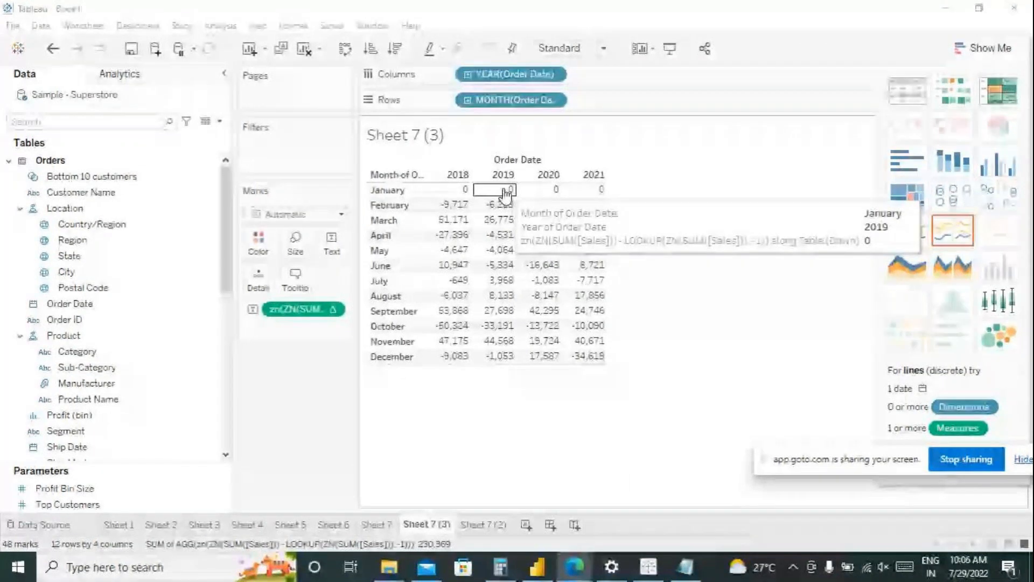
left_click(333, 310)
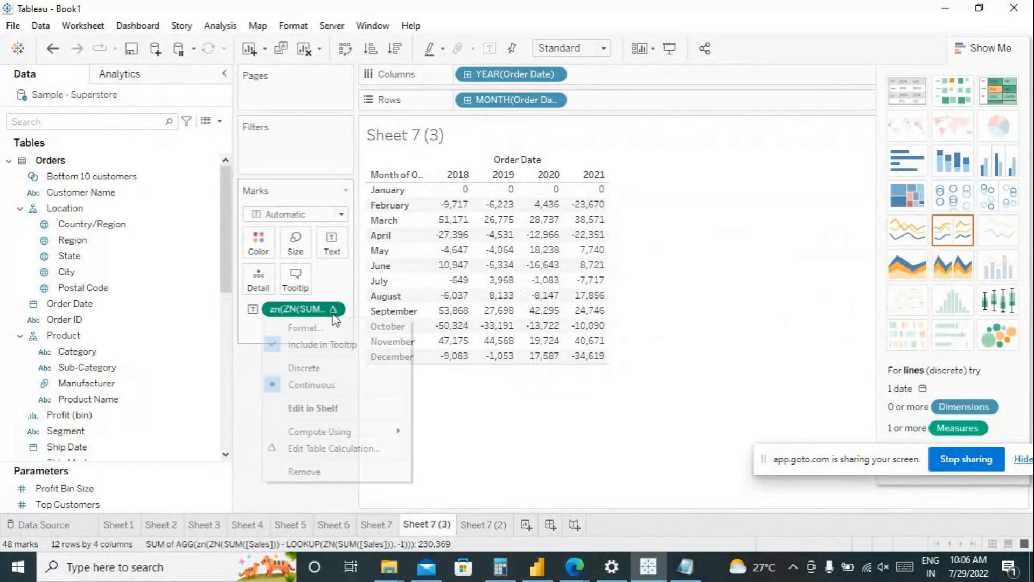
left_click(363, 449)
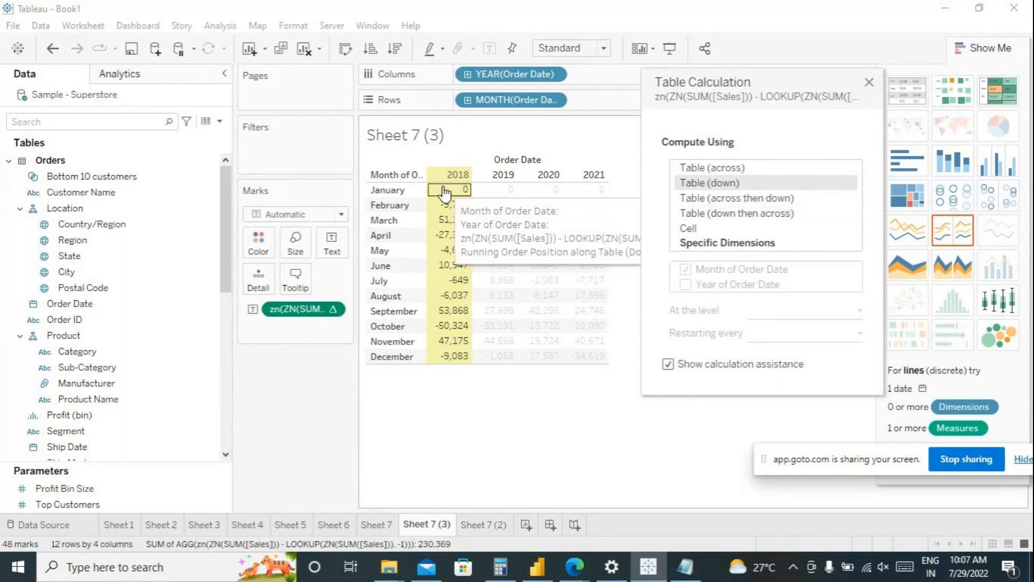
left_click(728, 216)
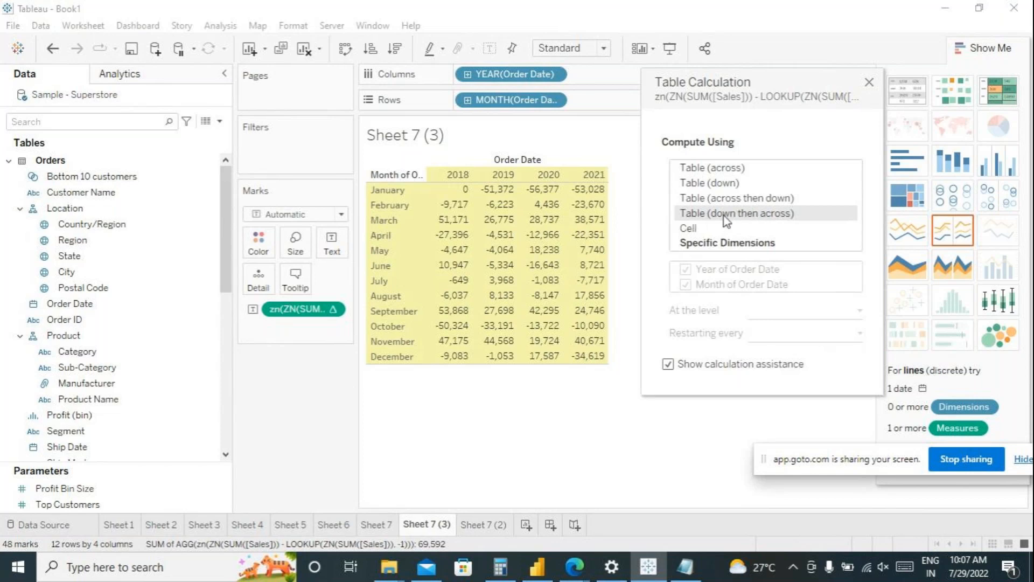
left_click(869, 82)
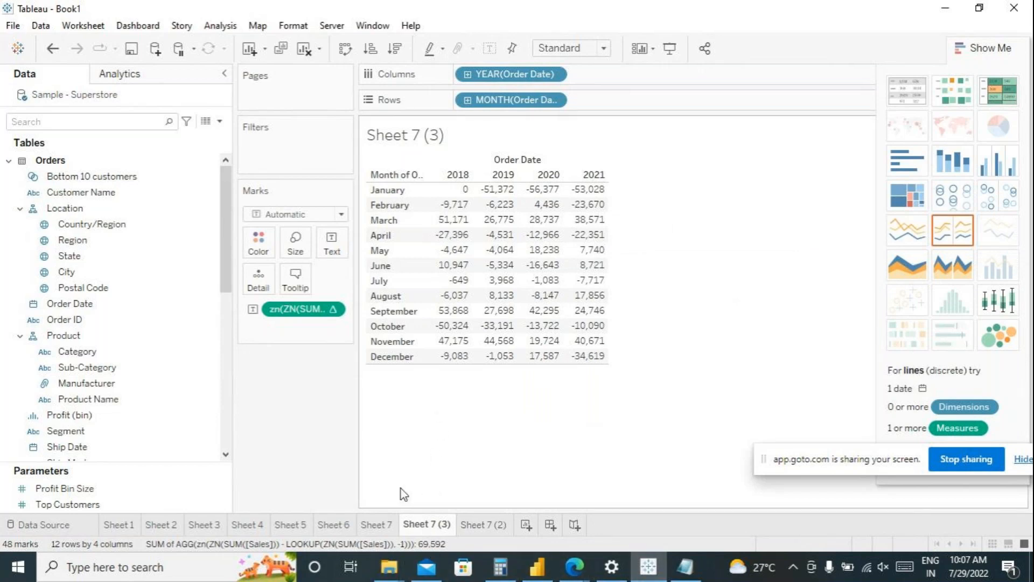
- Open Snipping Tool and capture the monthly sales difference table of Sheet 7 (3) as a snip
left_click(159, 570)
type("snip")
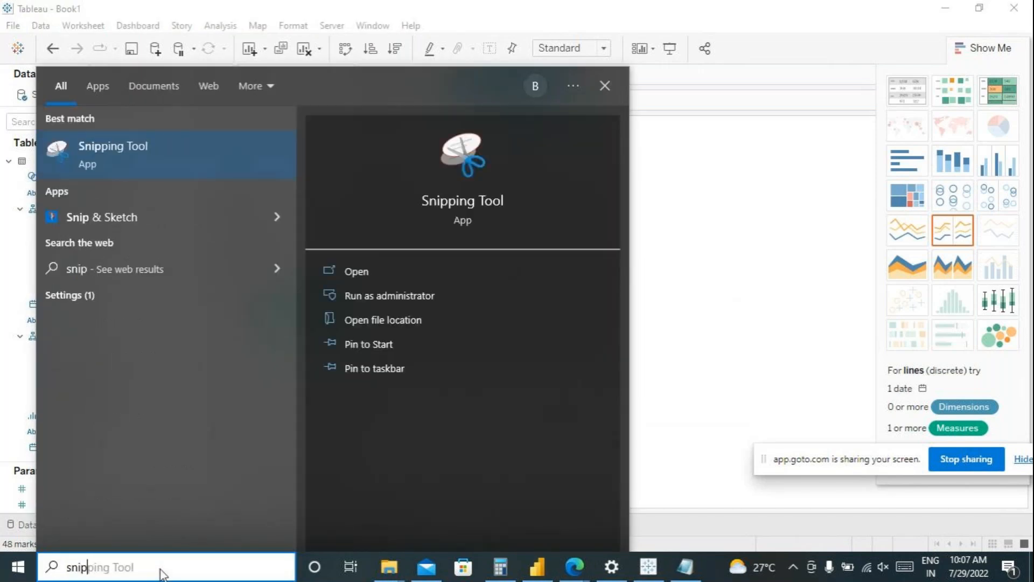
left_click(131, 151)
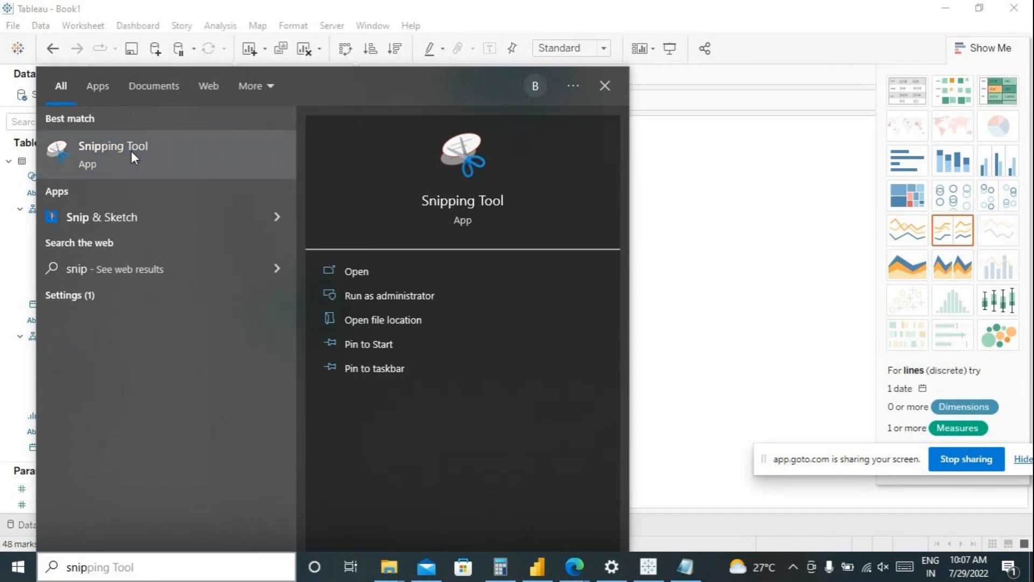
left_click_drag(345, 128, 420, 328)
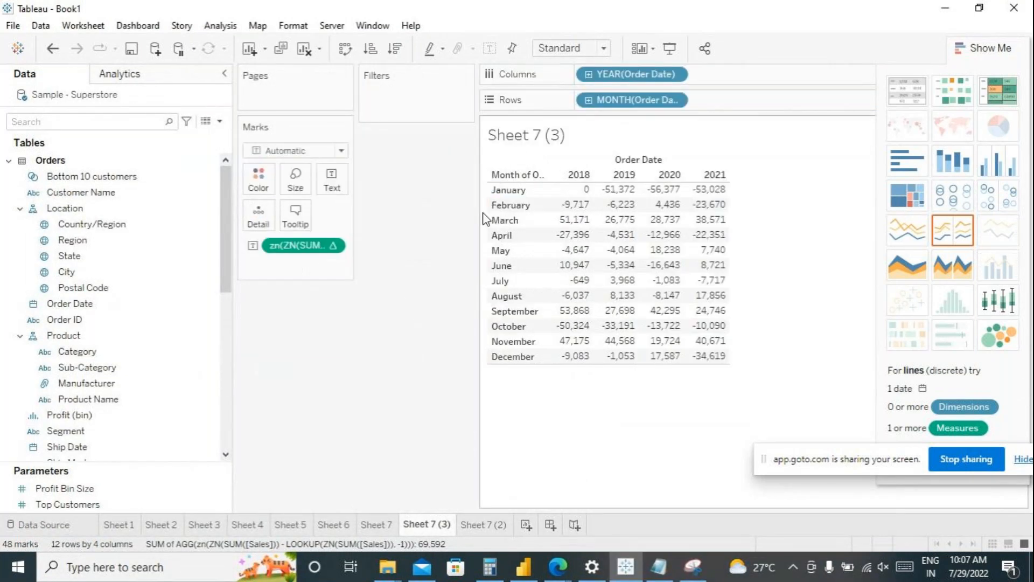
left_click(671, 576)
left_click(609, 533)
left_click_drag(461, 148, 830, 397)
- Mark the calculation direction on the snip with yellow highlighter arrows running down the year columns from January to December
left_click(730, 59)
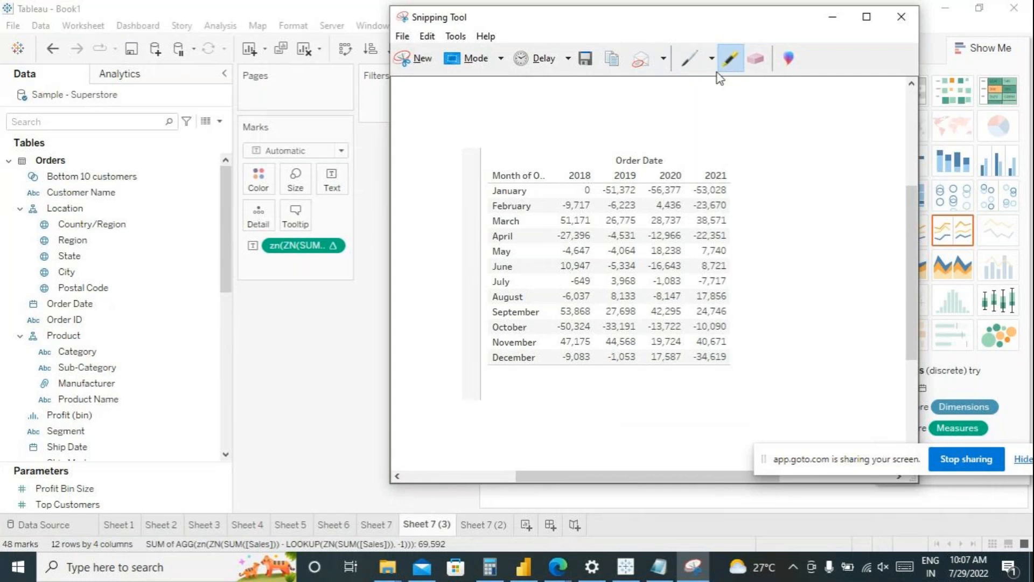
mouse_move(597, 167)
left_mouse_down()
mouse_move(598, 377)
mouse_move(587, 401)
mouse_move(627, 383)
mouse_move(592, 369)
mouse_move(605, 377)
left_mouse_up()
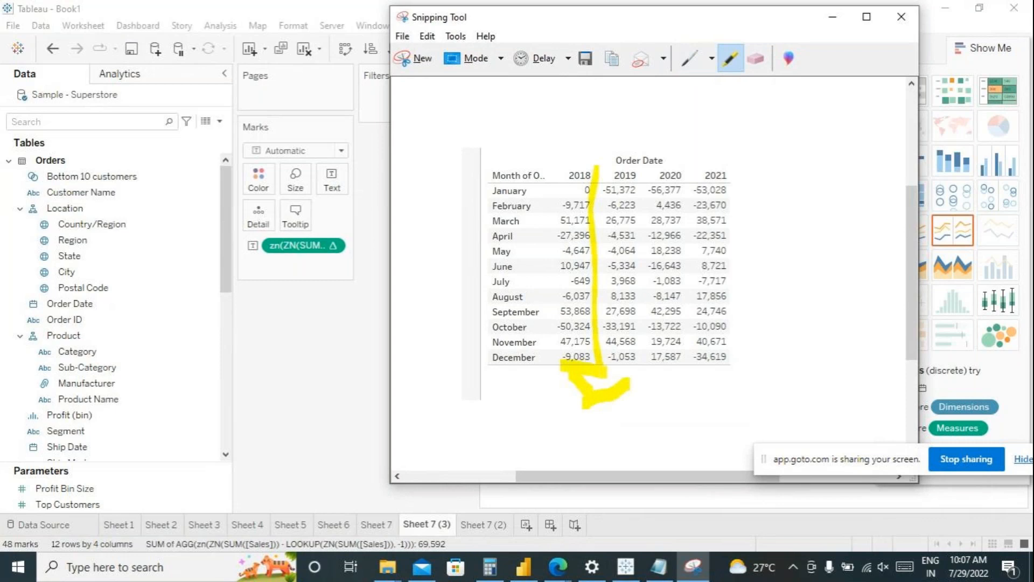
mouse_move(639, 177)
left_mouse_down()
mouse_move(647, 373)
mouse_move(626, 377)
mouse_move(660, 376)
mouse_move(646, 394)
left_mouse_up()
mouse_move(686, 182)
left_mouse_down()
mouse_move(689, 396)
mouse_move(703, 371)
mouse_move(691, 399)
left_mouse_up()
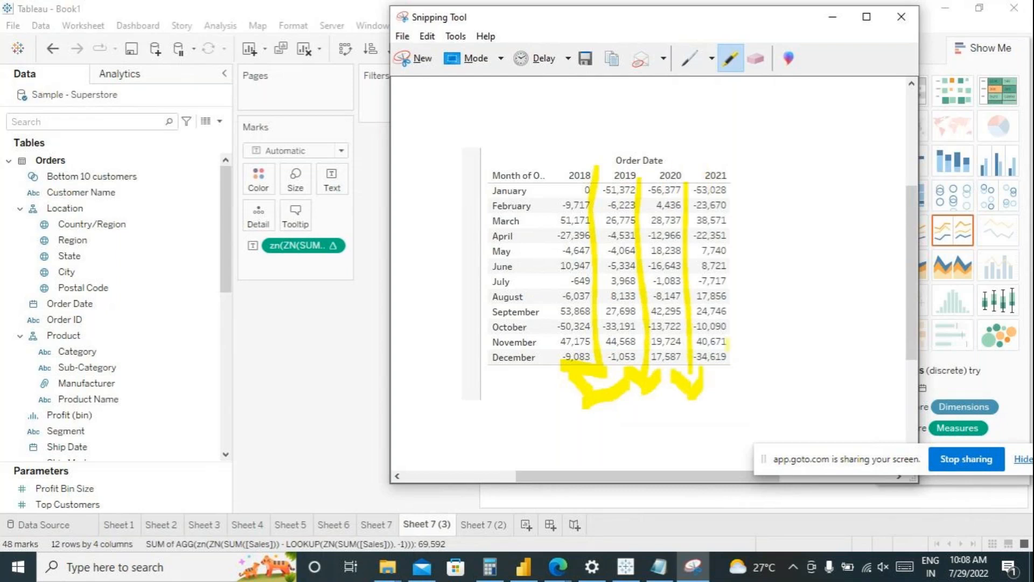
mouse_move(740, 191)
left_mouse_down()
mouse_move(734, 384)
mouse_move(722, 377)
mouse_move(741, 366)
mouse_move(734, 401)
left_mouse_up()
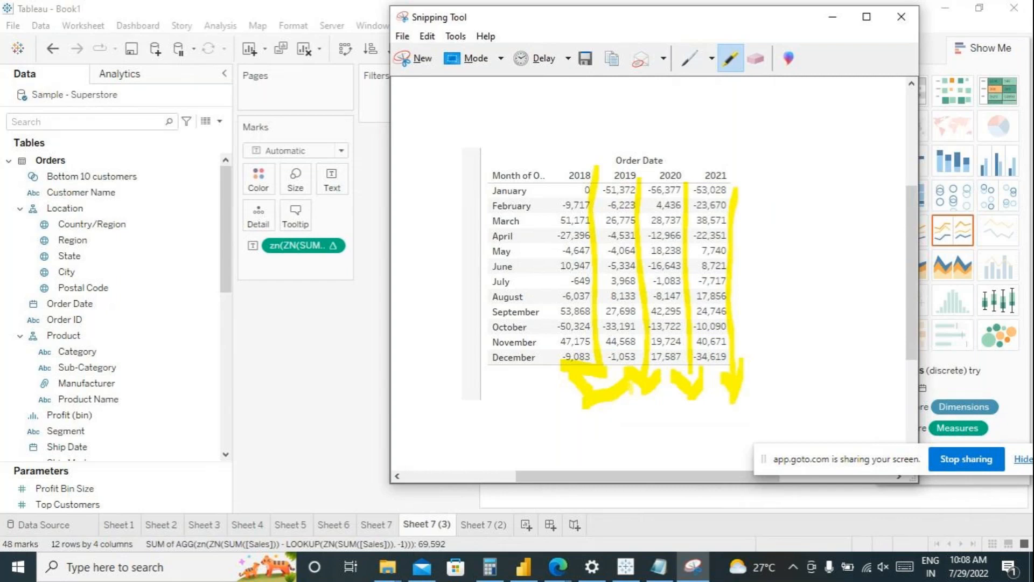
- Highlight on the snip how the calculation runs down each year and continues from December into the following year's January
mouse_move(564, 192)
left_mouse_down()
mouse_move(550, 210)
mouse_move(549, 192)
mouse_move(551, 313)
mouse_move(556, 372)
mouse_move(574, 384)
mouse_move(607, 352)
mouse_move(609, 176)
mouse_move(635, 189)
mouse_move(605, 188)
mouse_move(634, 192)
left_mouse_up()
key("ctrl+z")
left_click_drag(584, 355, 563, 357)
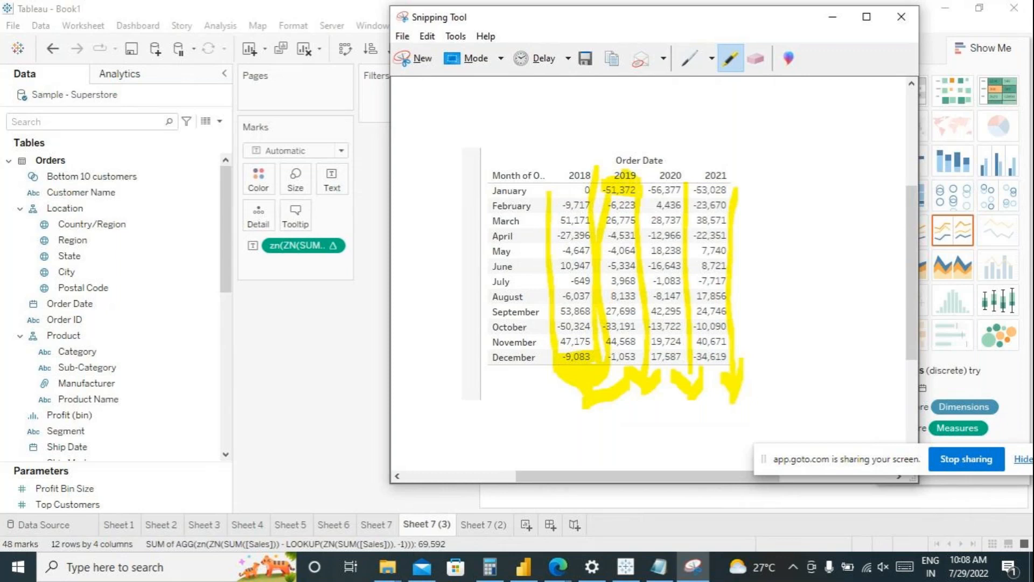
mouse_move(695, 377)
left_mouse_down()
mouse_move(702, 330)
mouse_move(689, 242)
mouse_move(722, 215)
mouse_move(723, 398)
mouse_move(748, 395)
left_mouse_up()
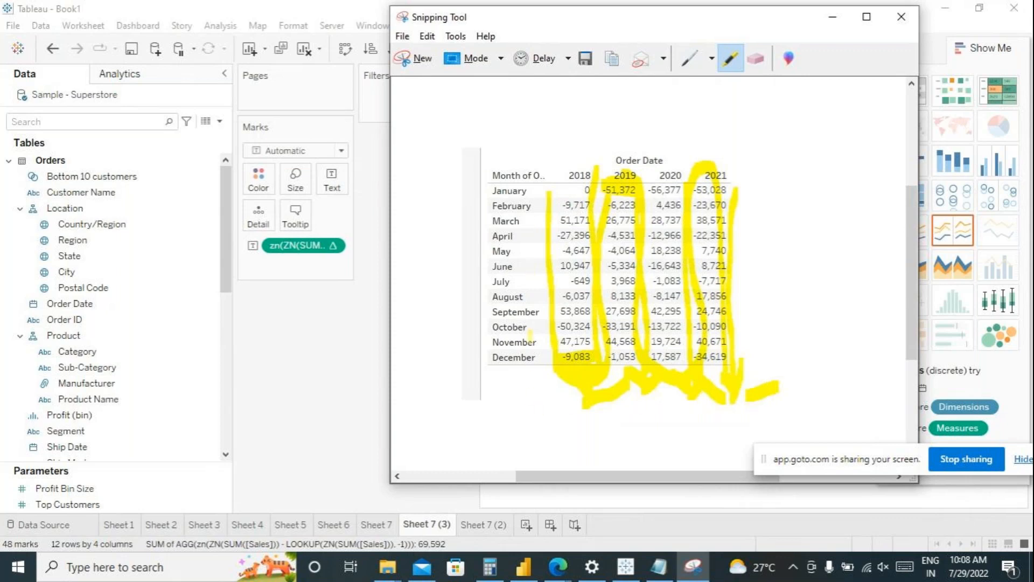
mouse_move(553, 188)
left_mouse_down()
mouse_move(552, 382)
mouse_move(748, 368)
mouse_move(744, 355)
mouse_move(786, 385)
mouse_move(714, 387)
left_mouse_up()
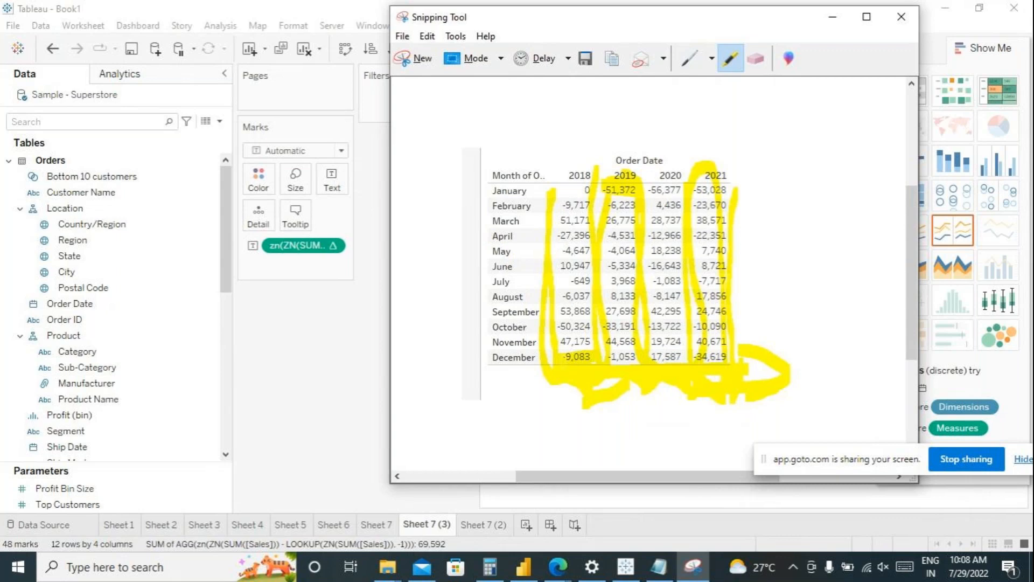
mouse_move(549, 181)
left_mouse_down()
mouse_move(570, 352)
mouse_move(608, 312)
mouse_move(618, 174)
mouse_move(631, 305)
mouse_move(673, 360)
mouse_move(719, 160)
mouse_move(716, 380)
left_mouse_up()
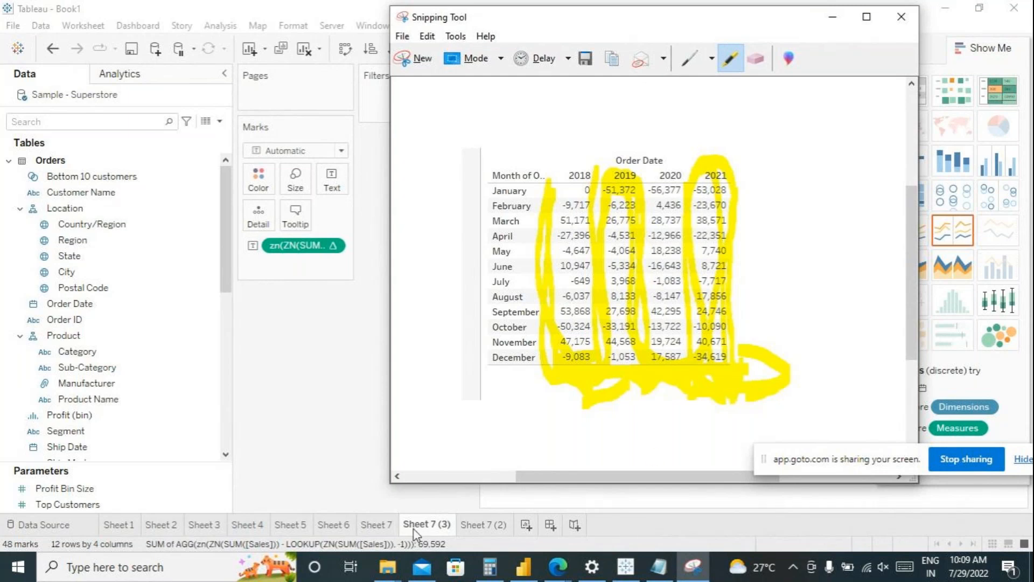
- Return to Tableau's Sheet 7 and compare the February 2018 and 2019 sales differences
left_click(379, 526)
left_click(379, 525)
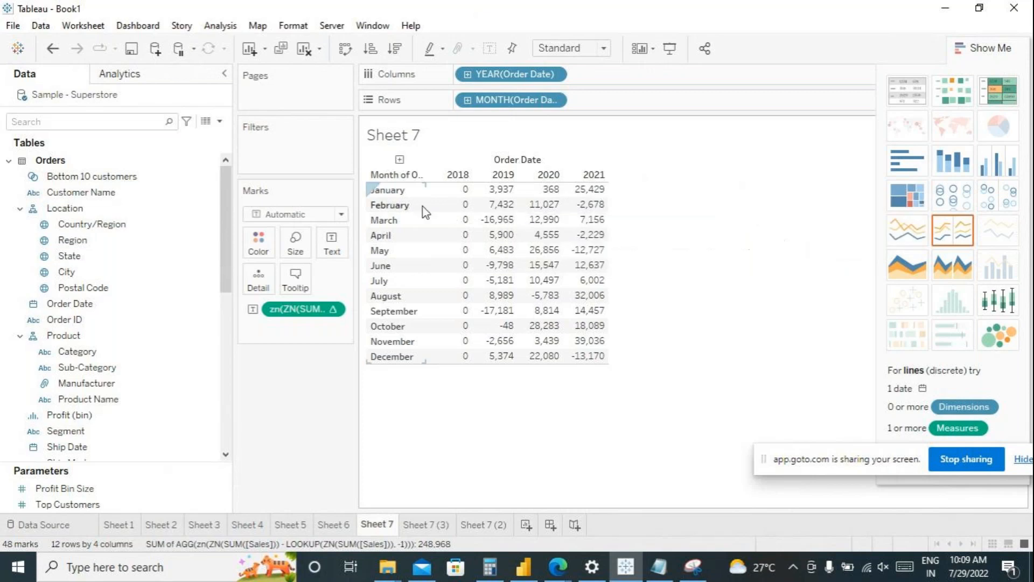
left_click(457, 210)
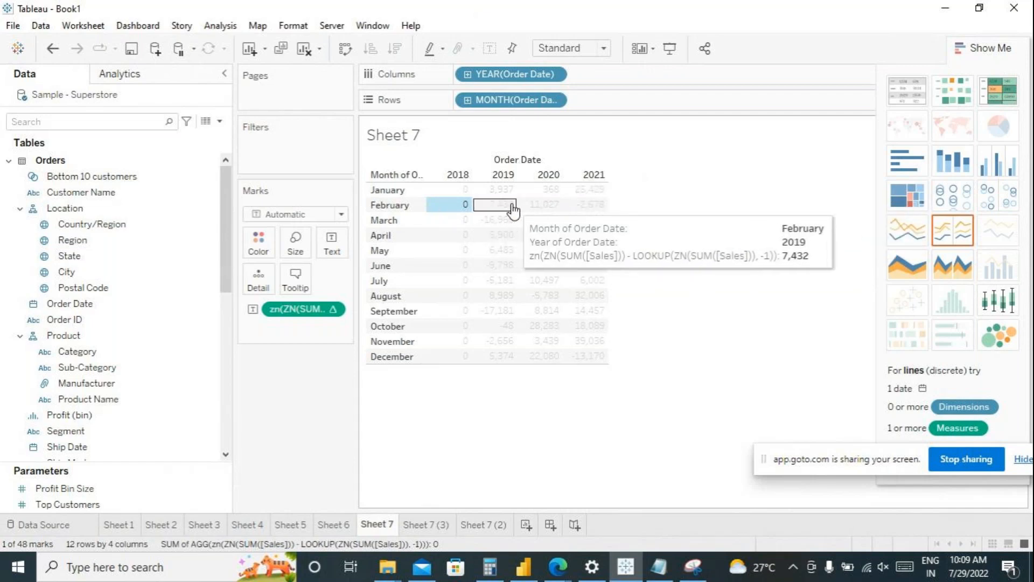
- In Sheet 7 (3), hide Show Me, swap rows and columns so months run across, and widen the table area
left_click(426, 524)
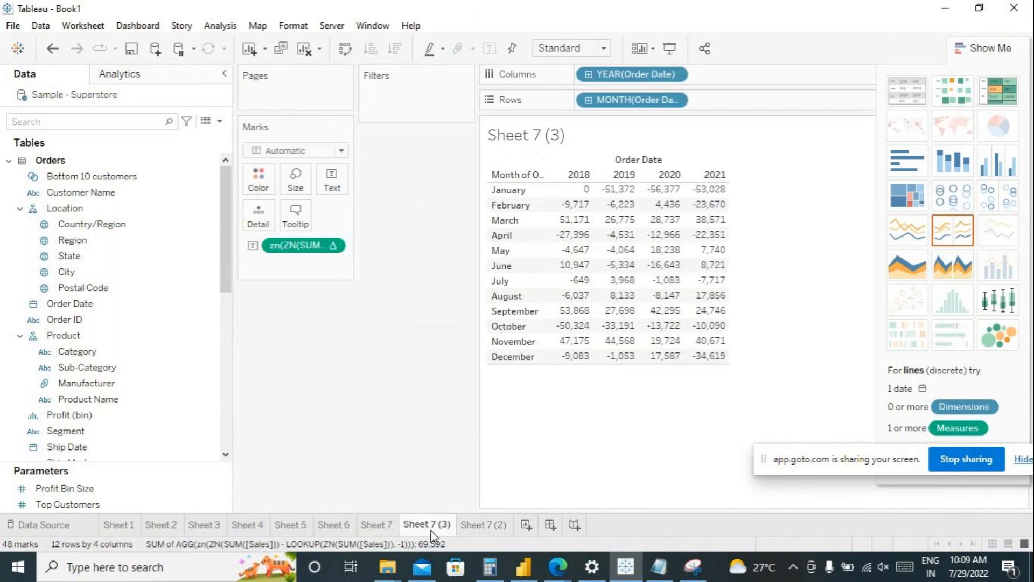
left_click(969, 47)
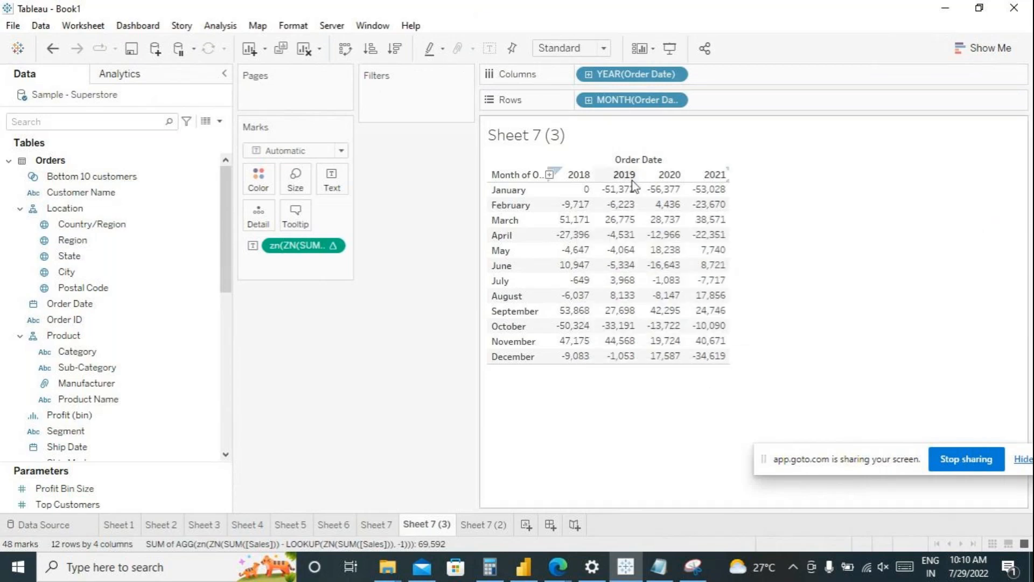
left_click(345, 50)
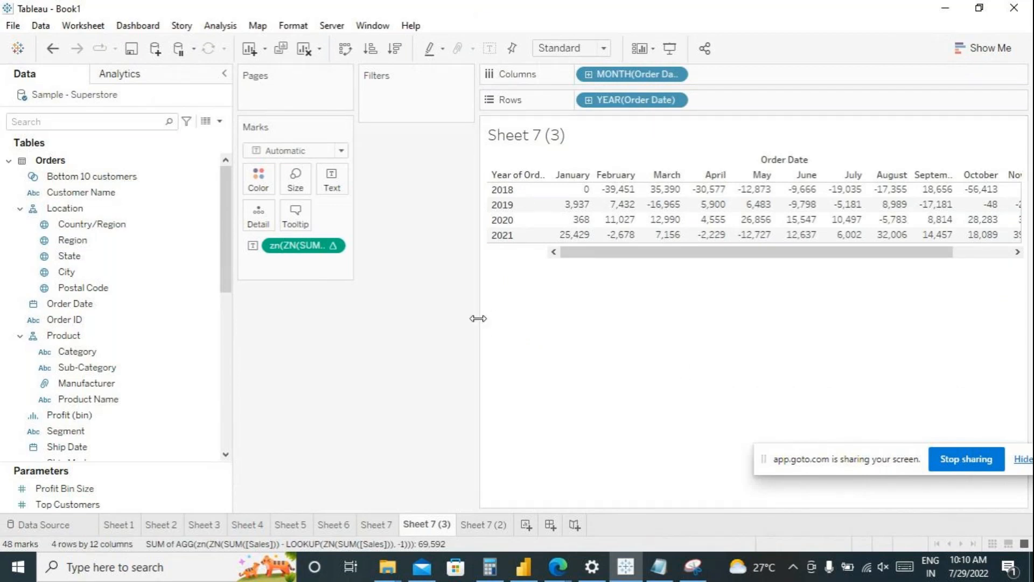
left_click_drag(478, 318, 434, 318)
mouse_move(646, 254)
left_mouse_down()
mouse_move(809, 257)
mouse_move(647, 255)
left_mouse_up()
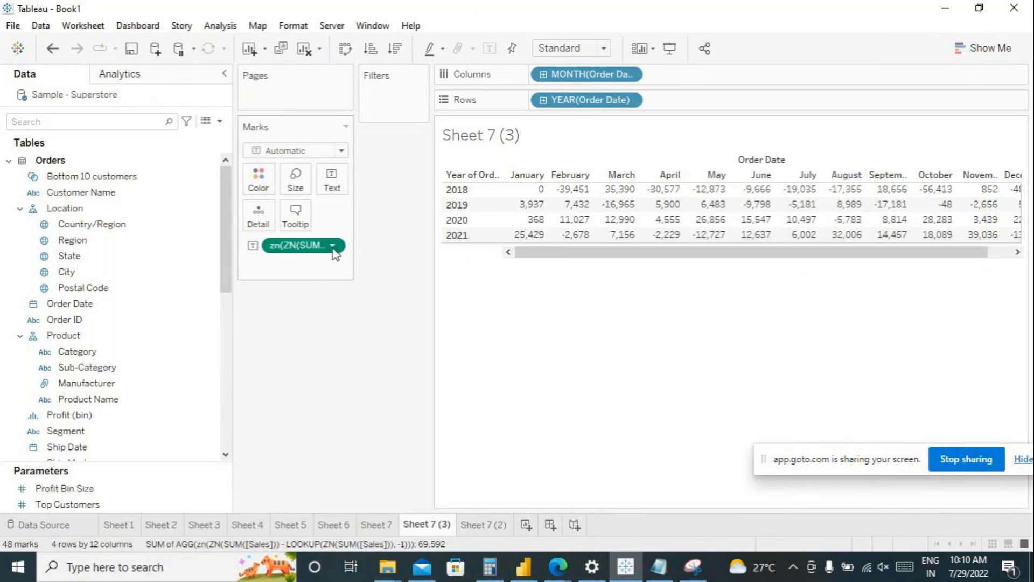
- Set the sales difference calculation of the swapped table to compute using Table (across then down)
left_click(328, 392)
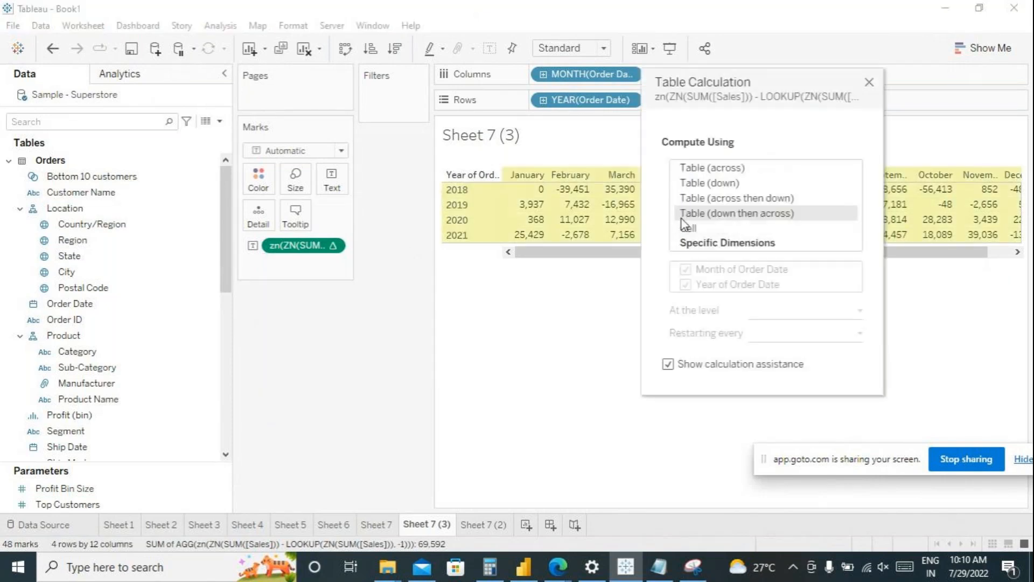
left_click_drag(753, 82, 320, 116)
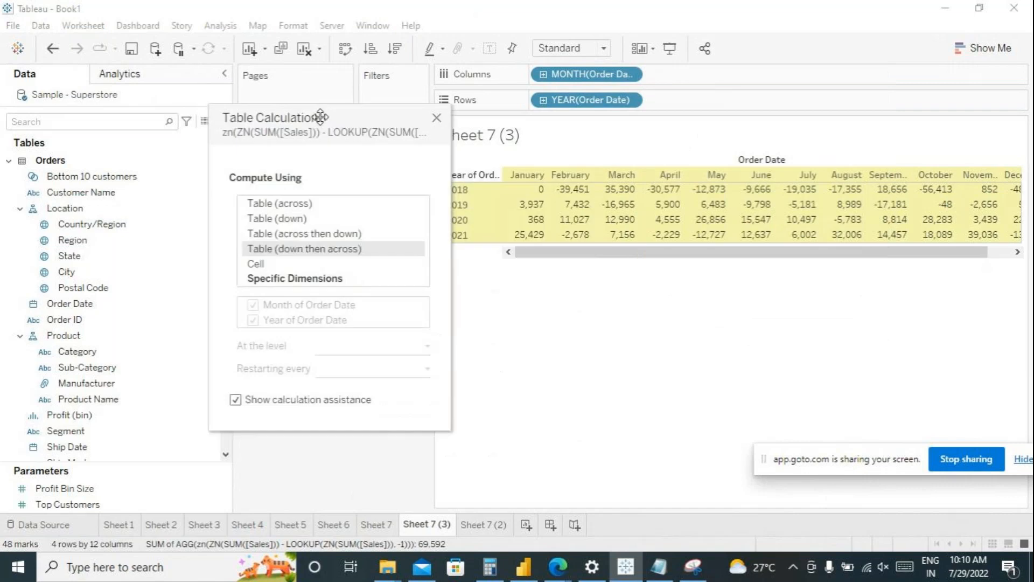
left_click(304, 234)
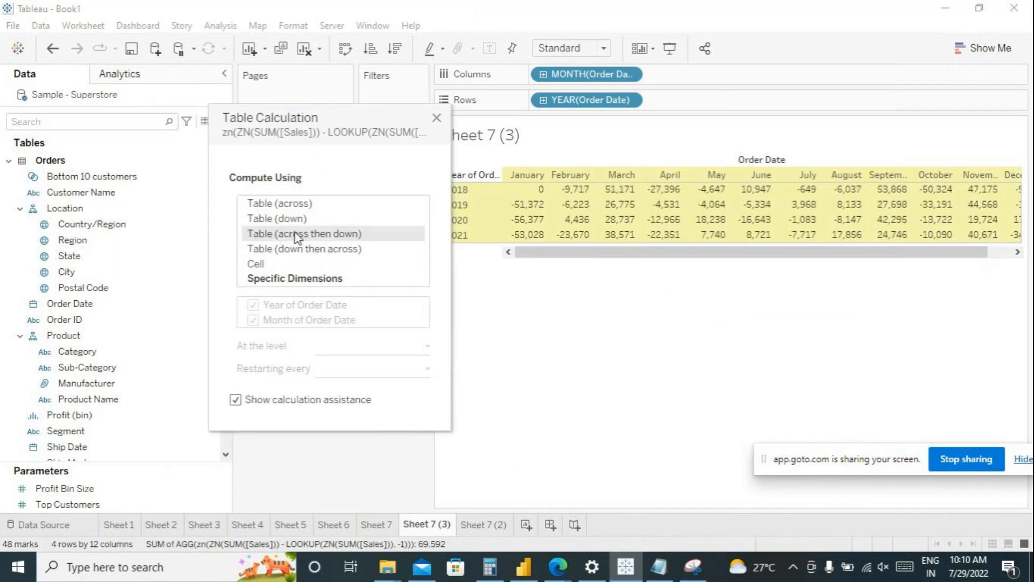
- Close the table calculation settings and move the Filters card below Marks so all twelve months fit in the table view
left_click(506, 371)
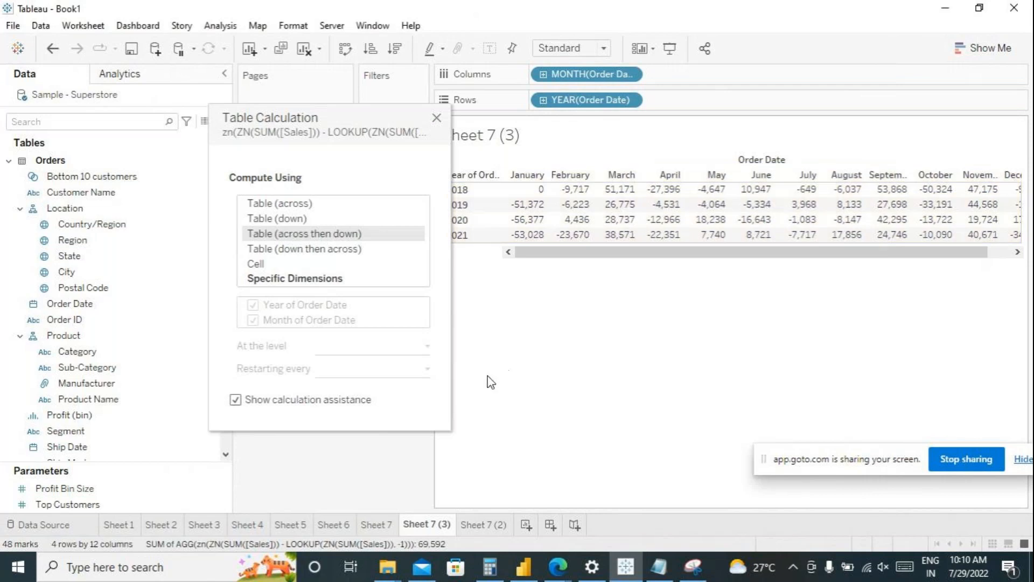
left_click(436, 118)
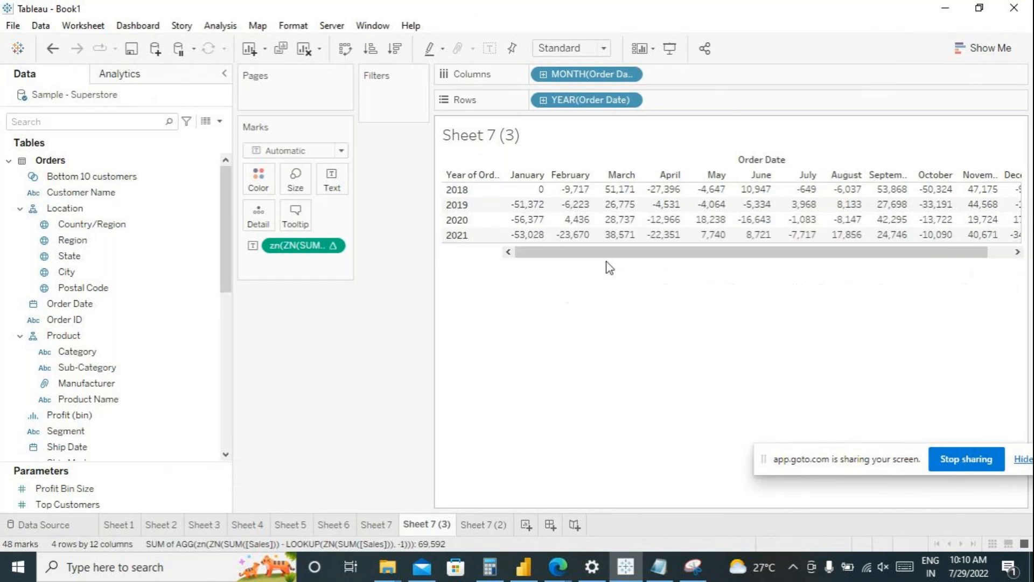
left_click_drag(589, 252, 654, 254)
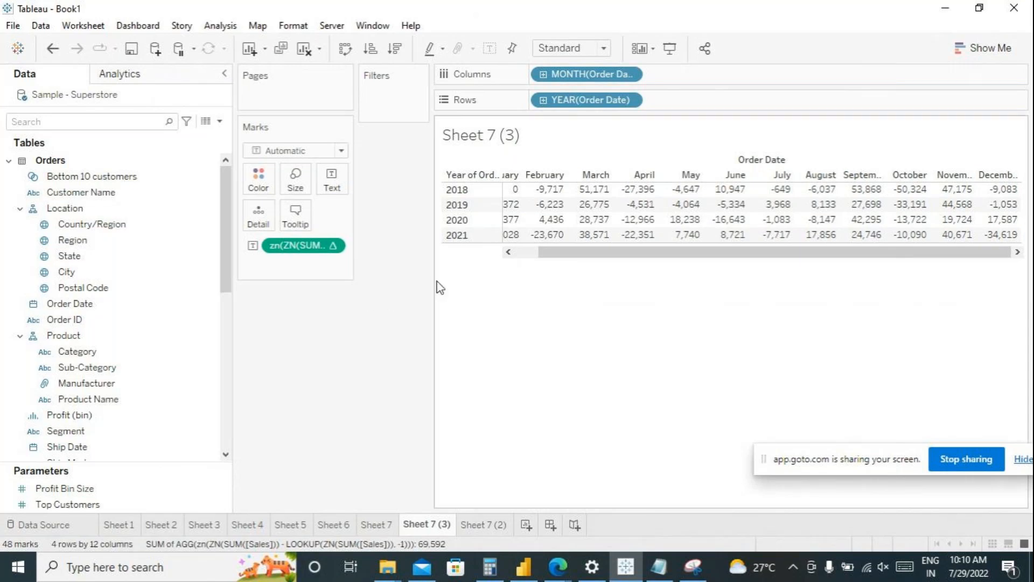
left_click_drag(437, 280, 508, 280)
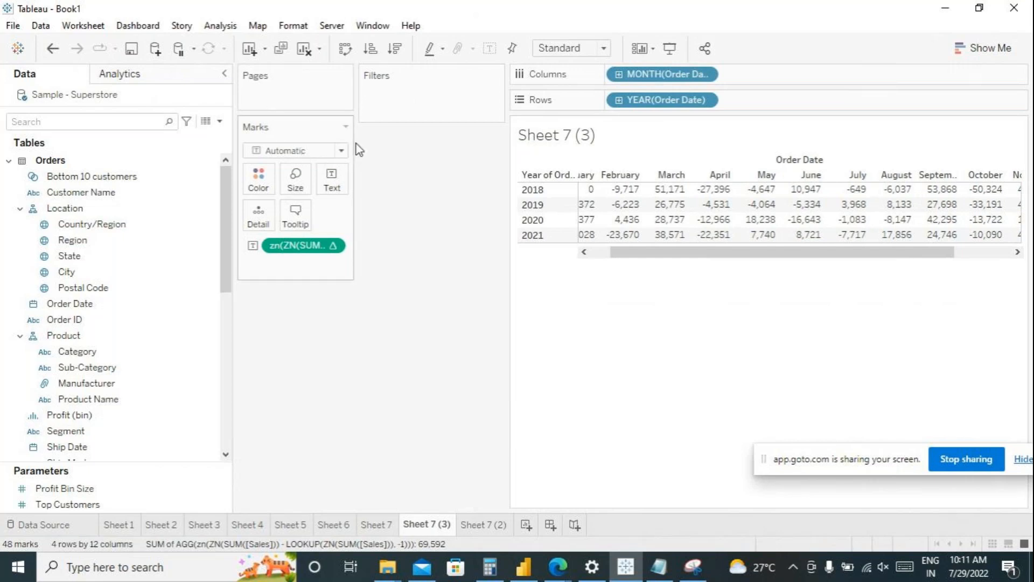
left_click_drag(506, 312, 360, 313)
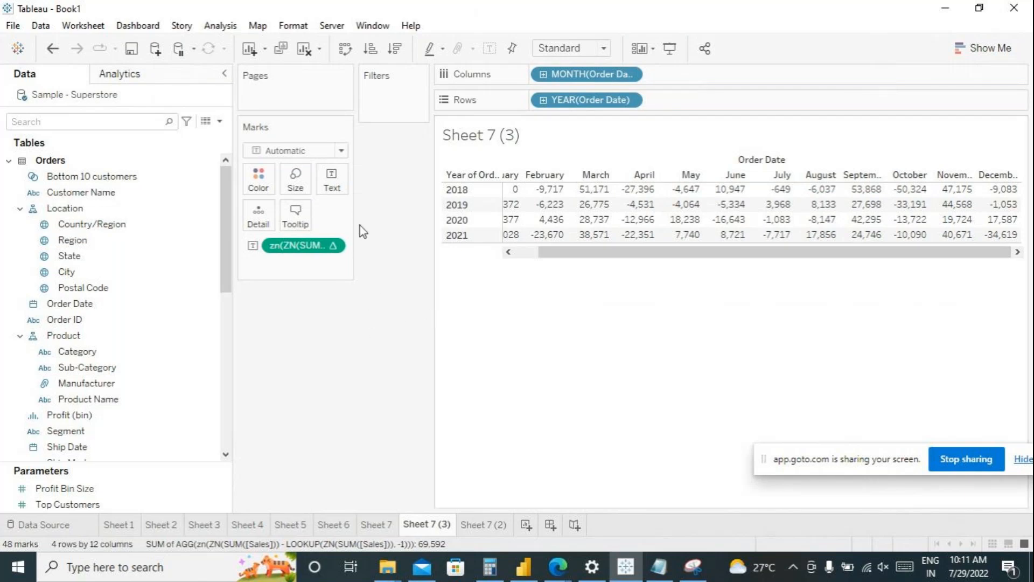
left_click_drag(399, 76, 277, 315)
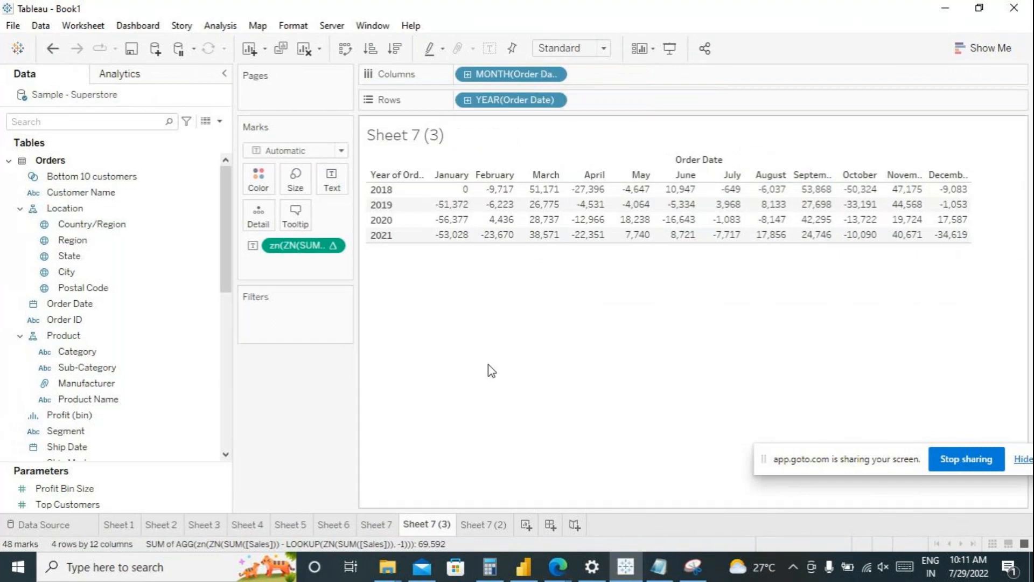
- Review the table calculation settings, and compare the January and December 2018 differences with January 2019
left_click(333, 248)
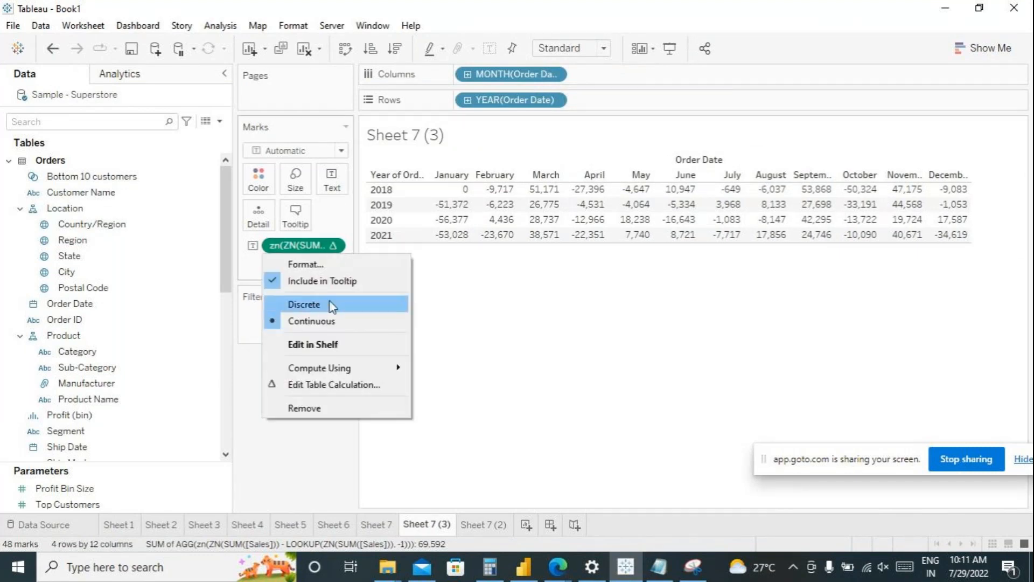
left_click(323, 385)
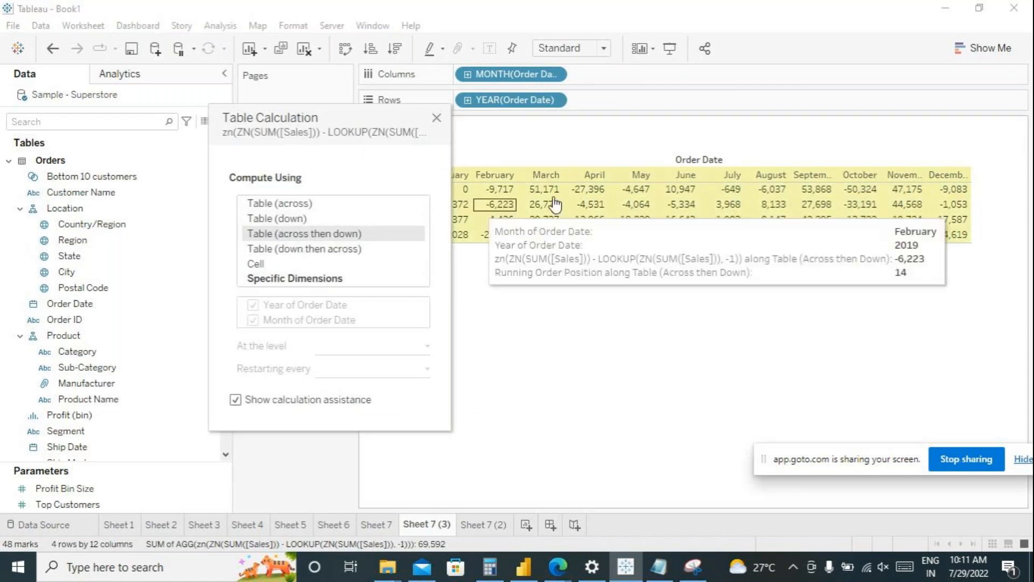
left_click(575, 340)
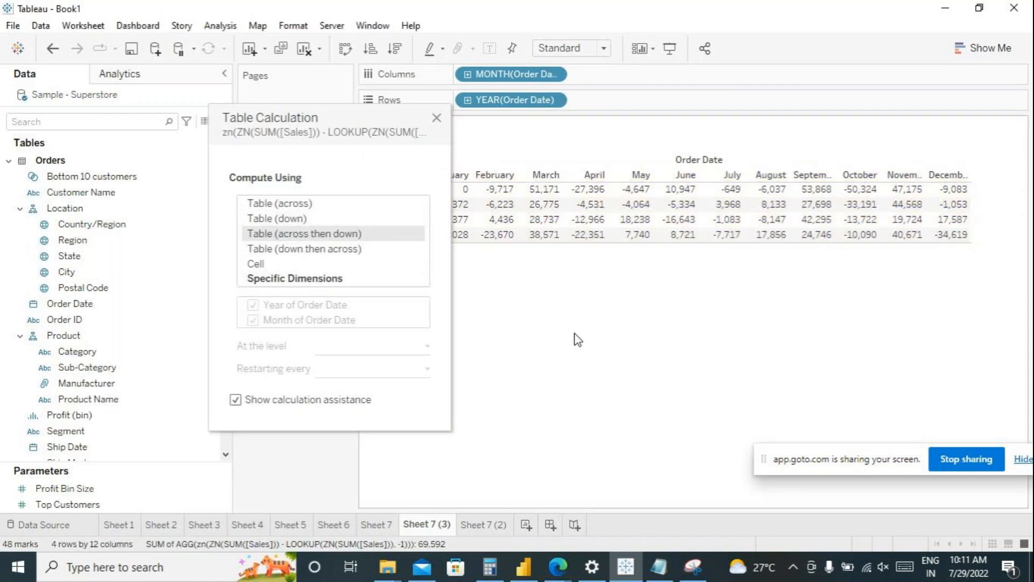
left_click(437, 119)
mouse_move(480, 198)
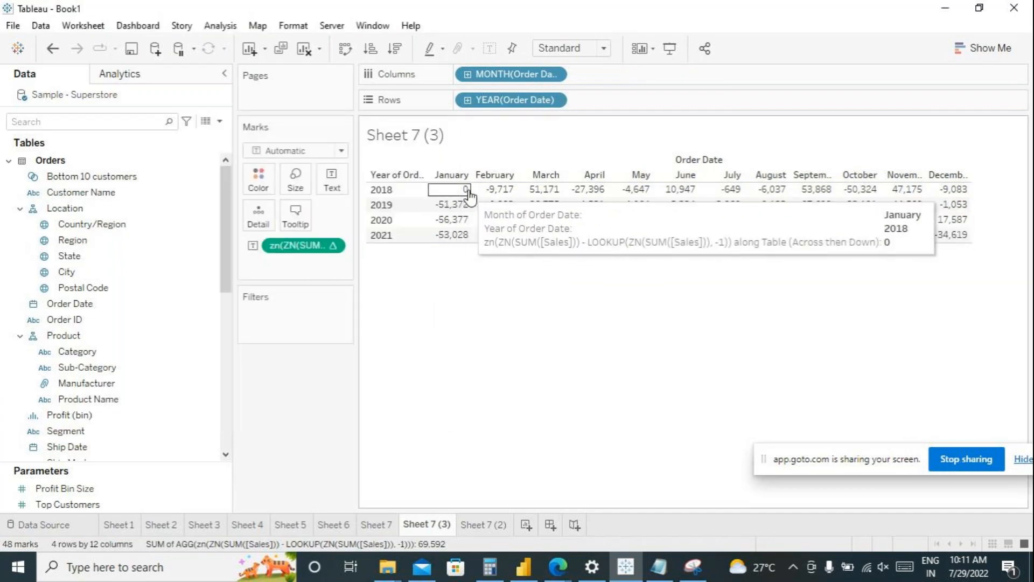
mouse_move(946, 195)
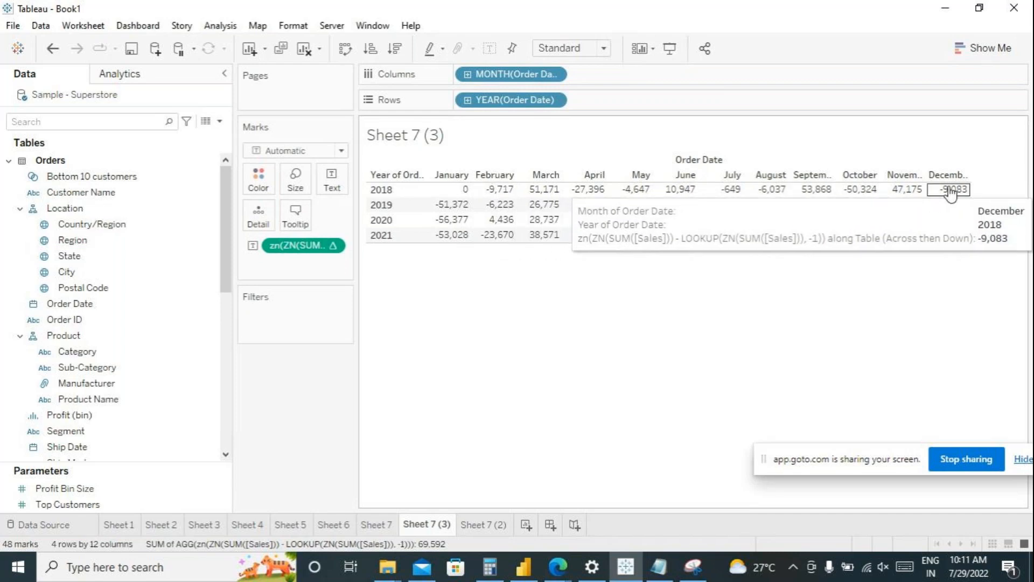
mouse_move(447, 208)
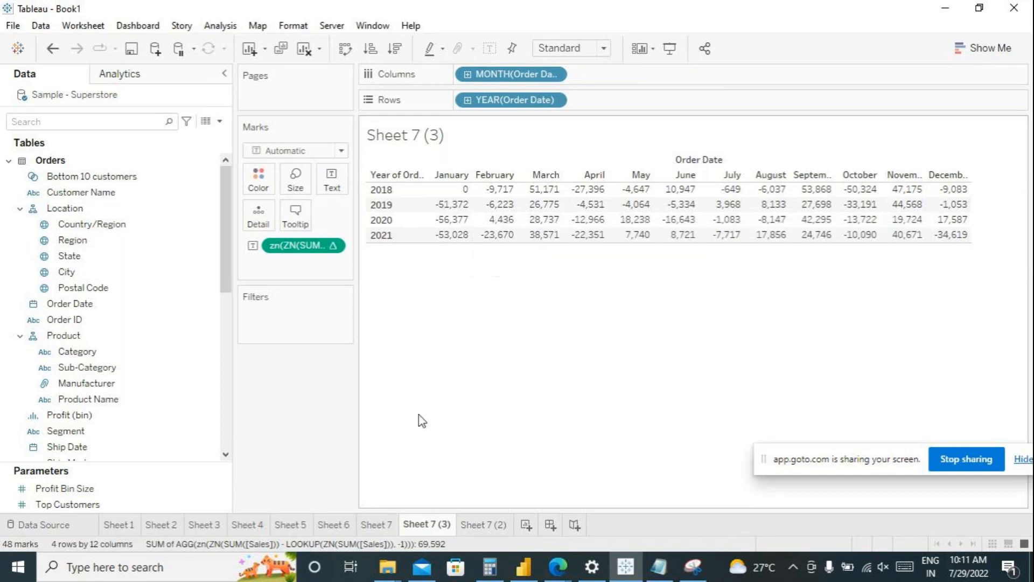
- Duplicate Sheet 7 (3) and check the table calculation settings of the copy
right_click(422, 525)
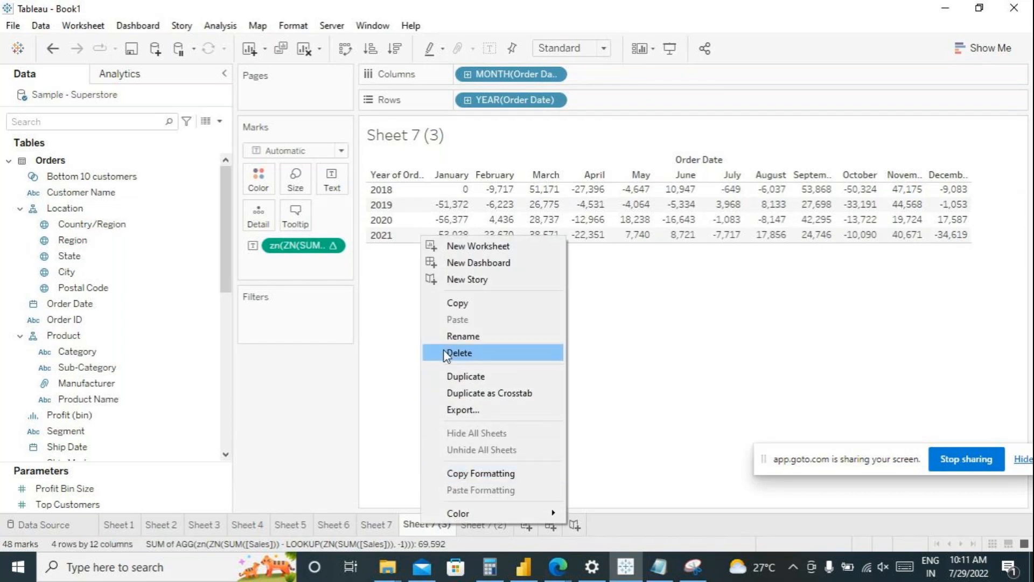
left_click(445, 376)
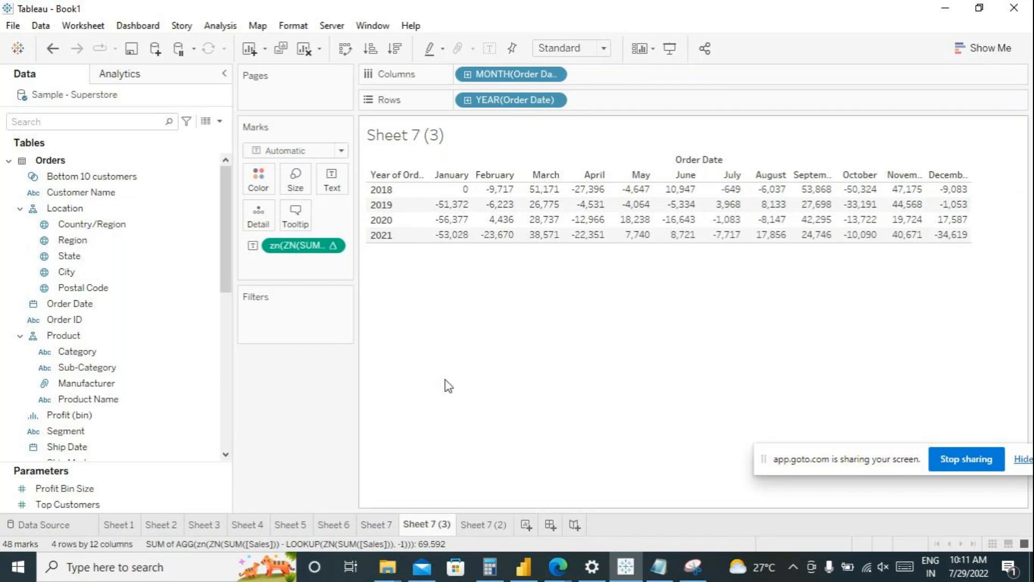
right_click(335, 247)
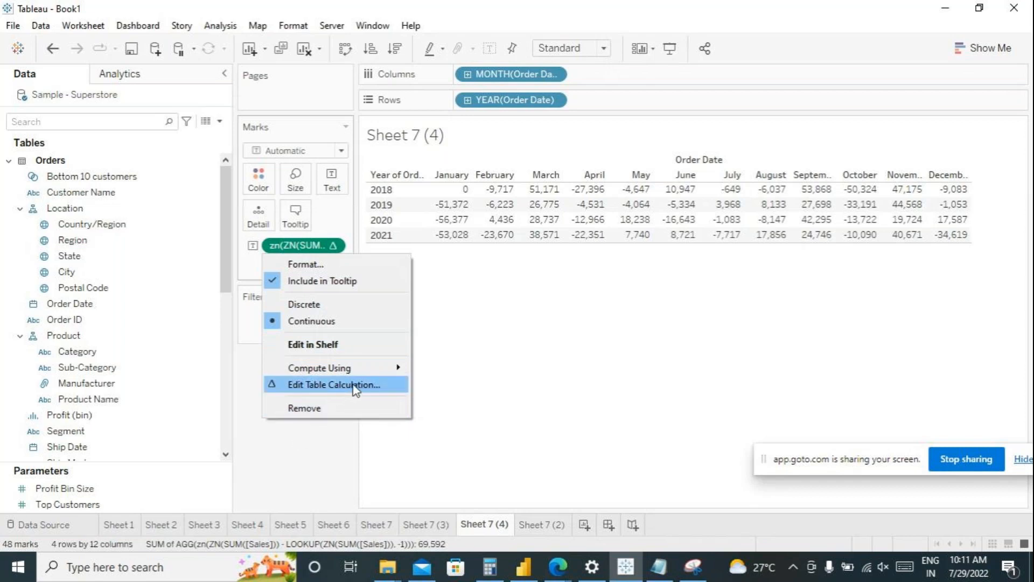
left_click(327, 470)
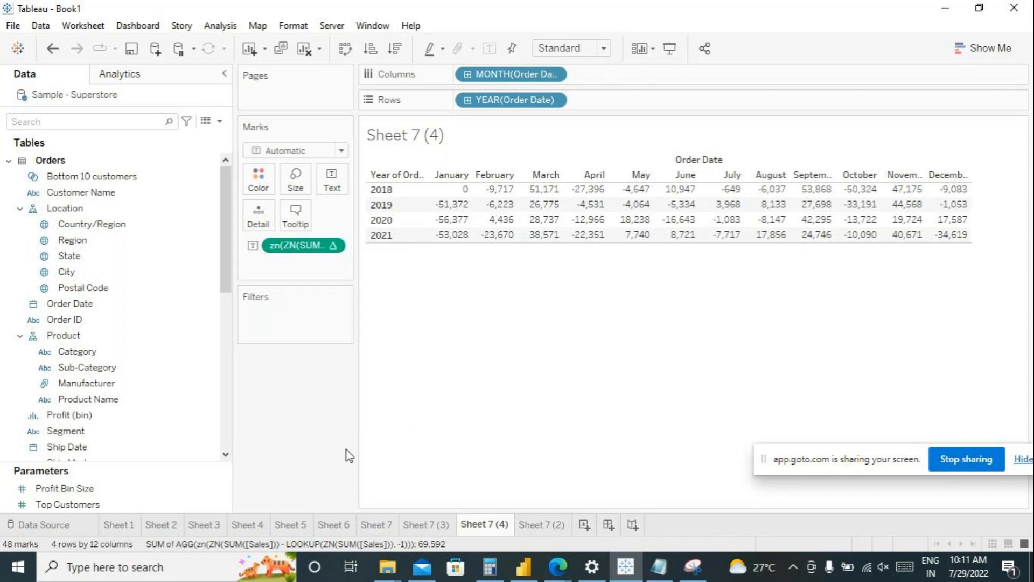
left_click(330, 250)
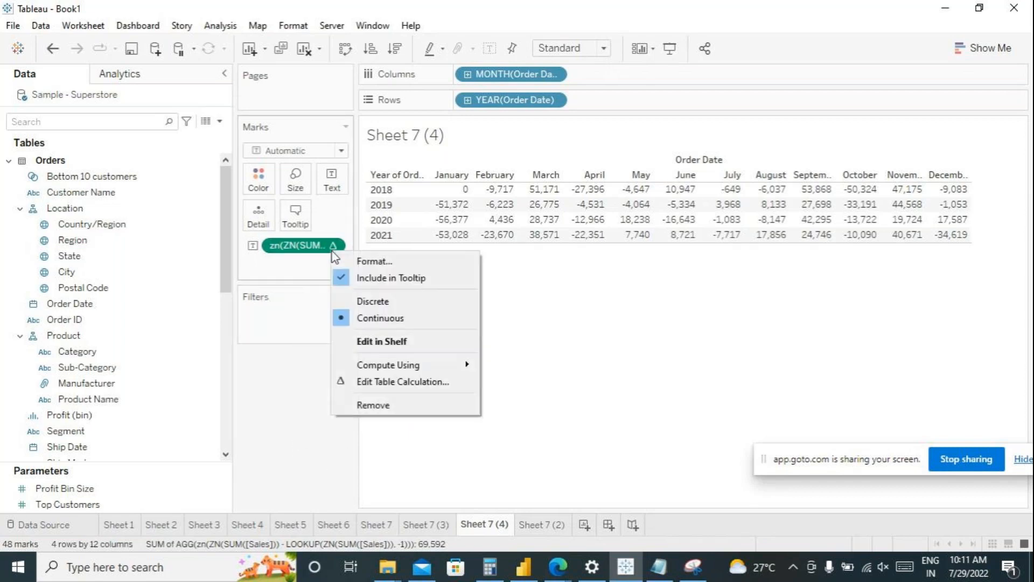
left_click(410, 383)
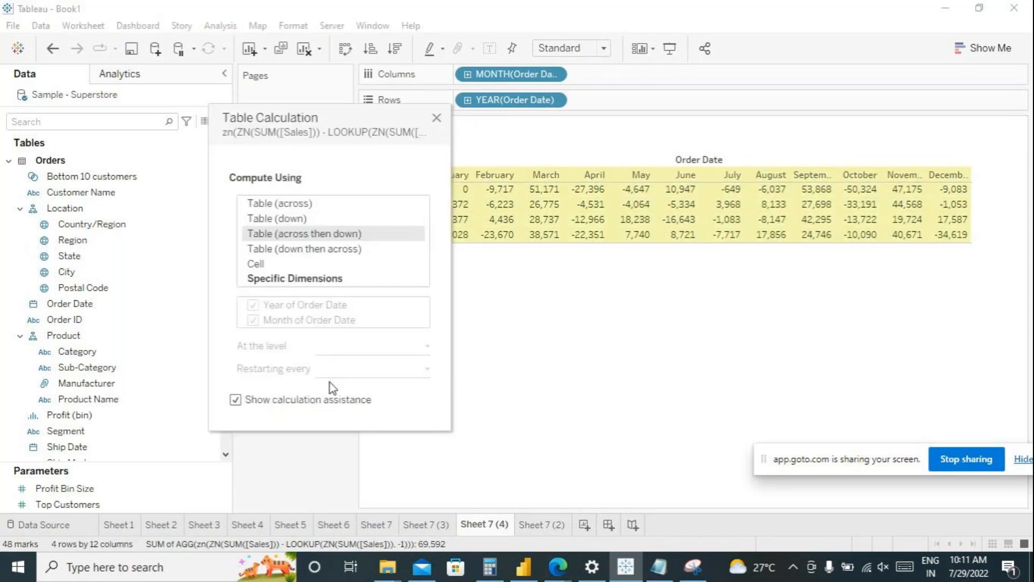
left_click(437, 119)
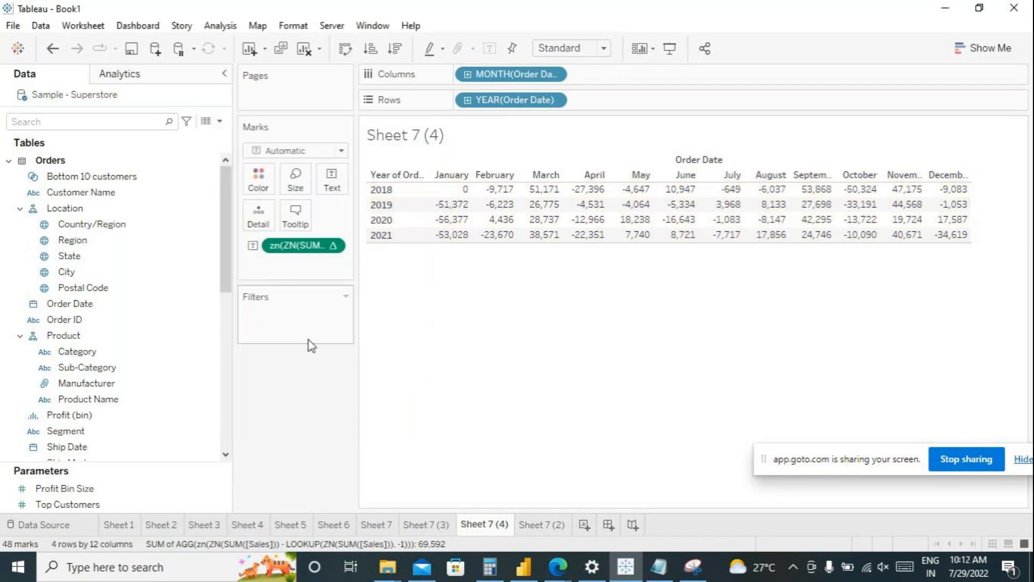
- In the duplicated sheet, replace the sales difference calculation with the plain Sales measure in the month-by-year table
left_click_drag(284, 246, 443, 363)
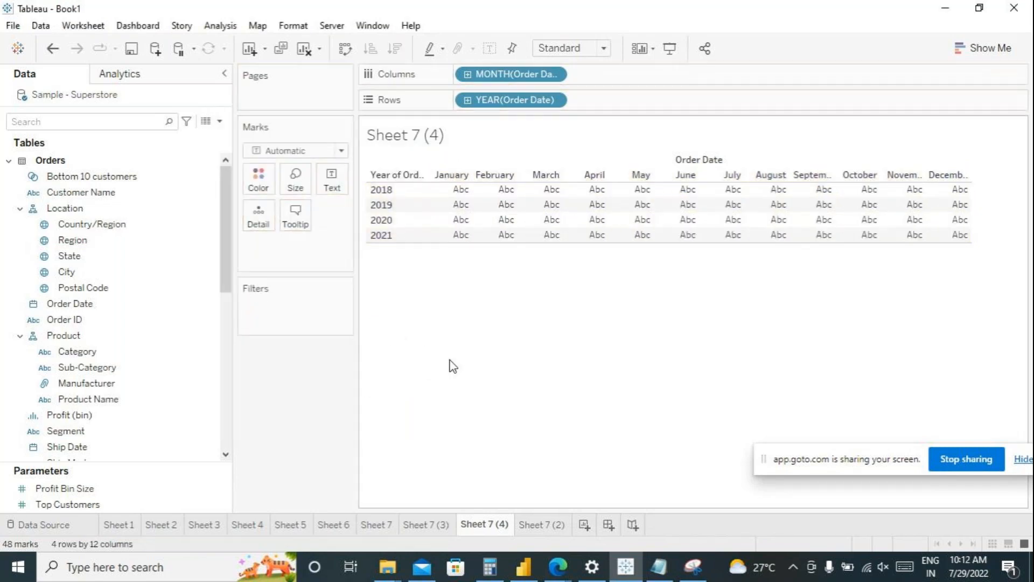
scroll(88, 330, "down", 2)
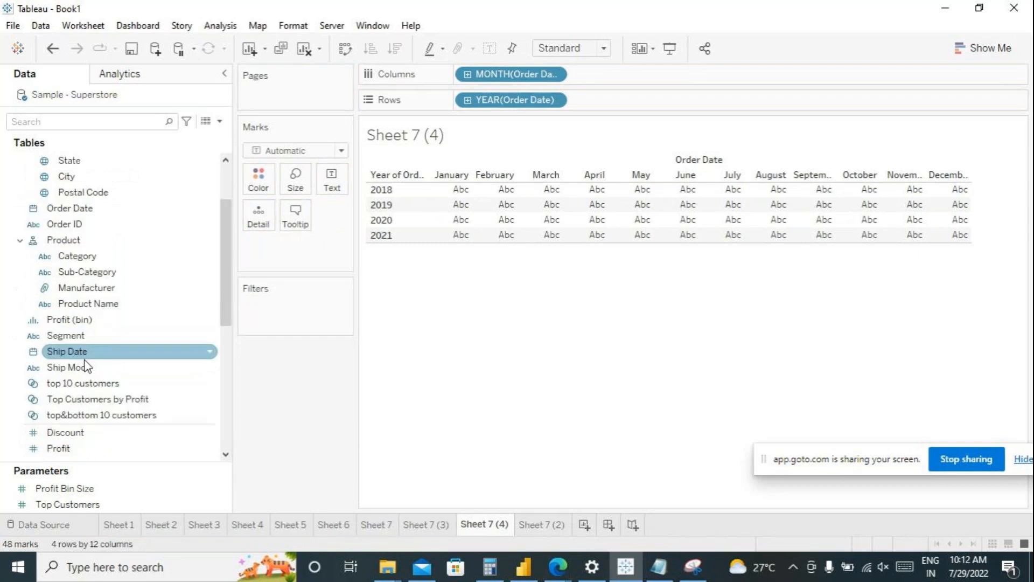
scroll(82, 386, "down", 3)
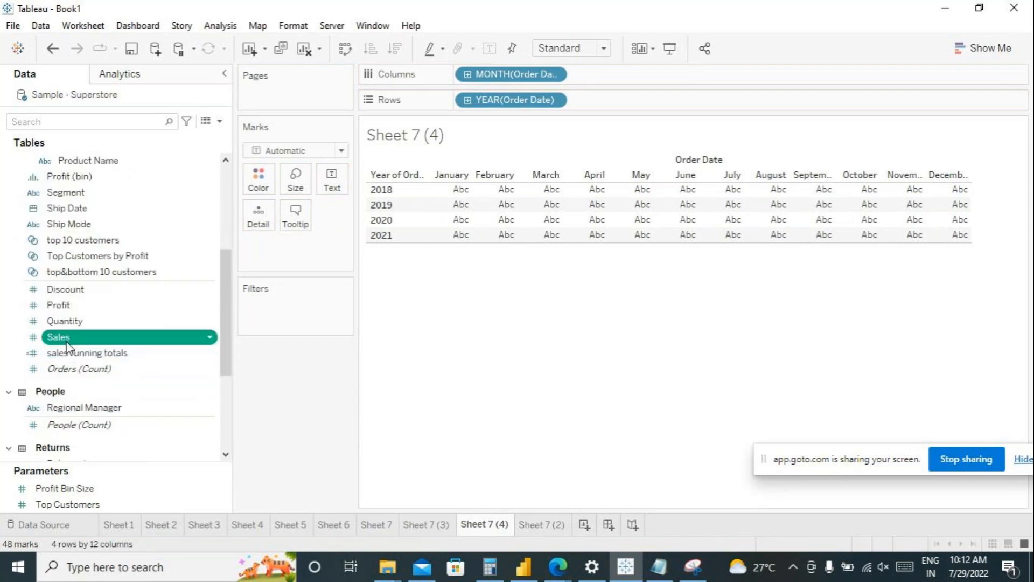
left_click_drag(67, 345, 383, 387)
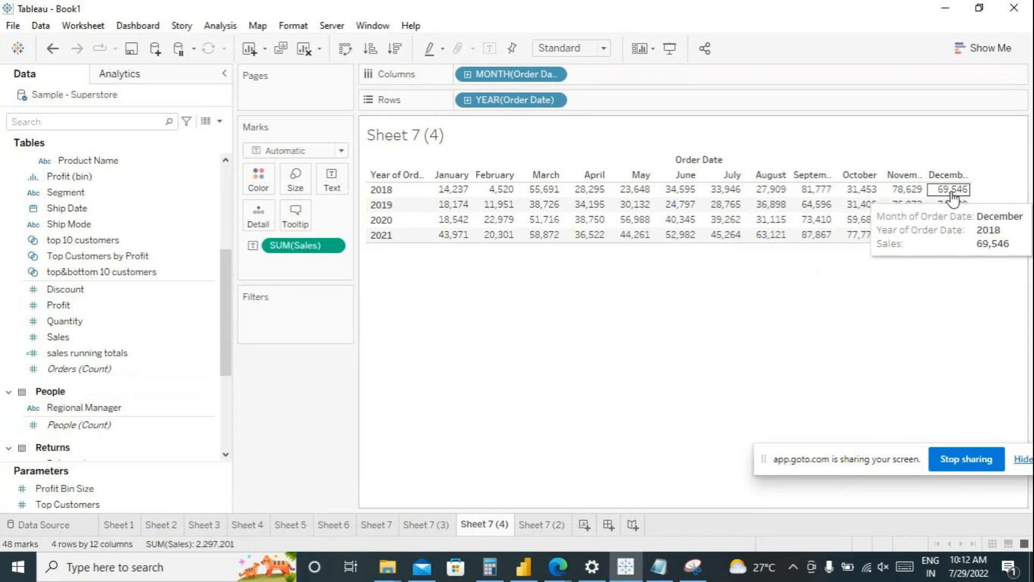
- Return to Sheet 7 (3) and capture its sales difference table as a new snip in Snipping Tool
left_click(432, 529)
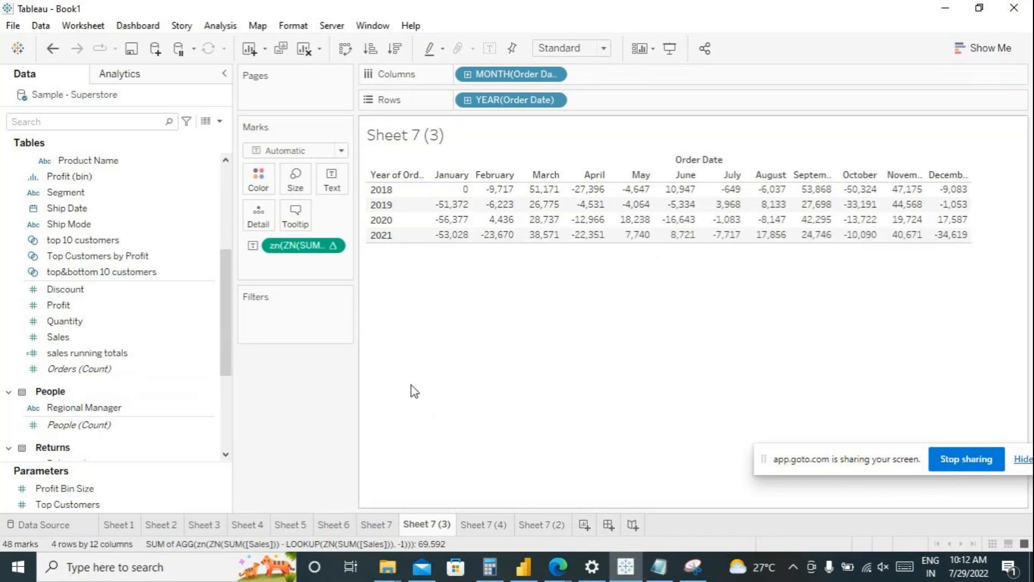
left_click(694, 567)
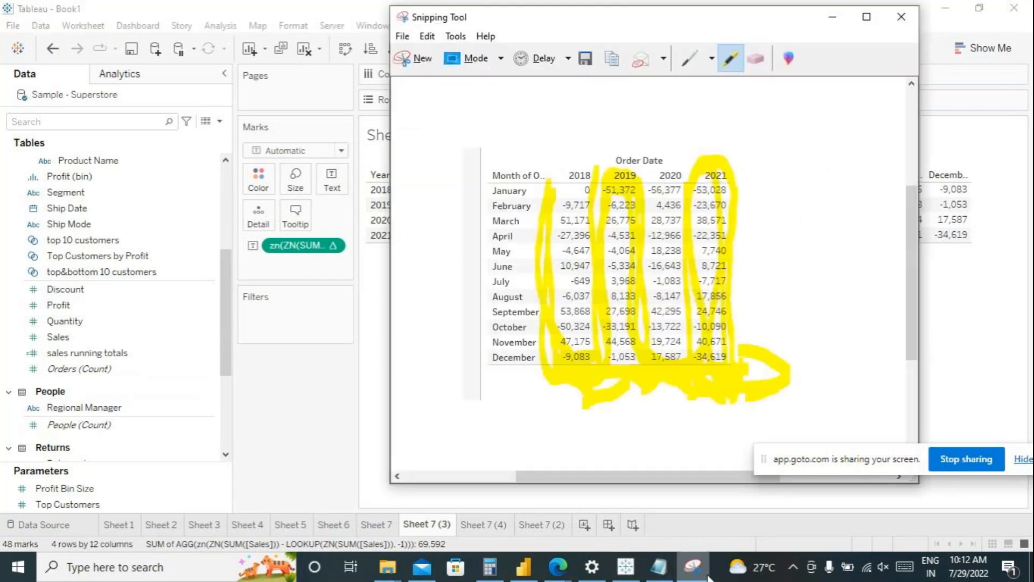
left_click(414, 57)
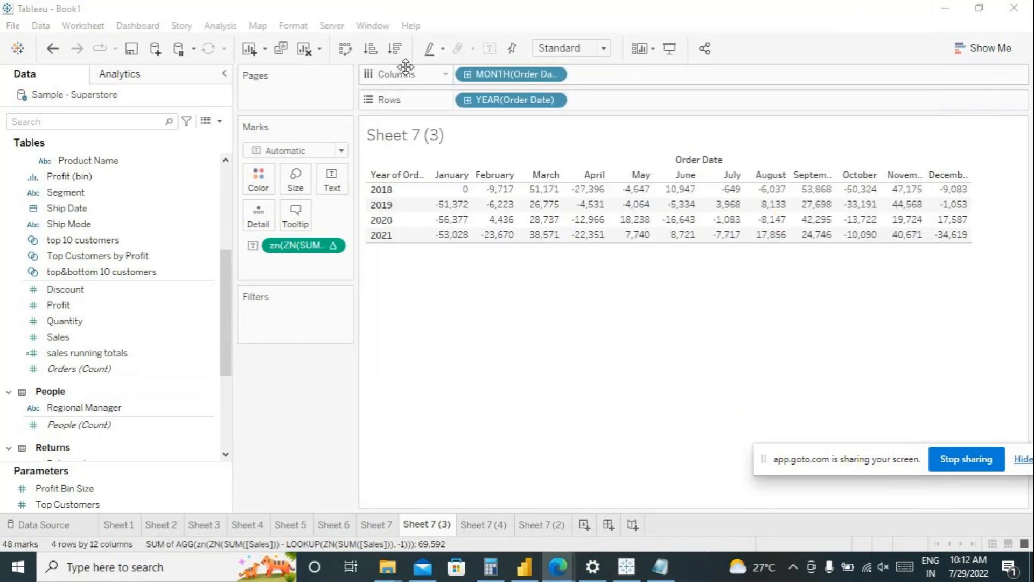
mouse_move(357, 143)
left_mouse_down()
mouse_move(729, 345)
mouse_move(990, 300)
left_mouse_up()
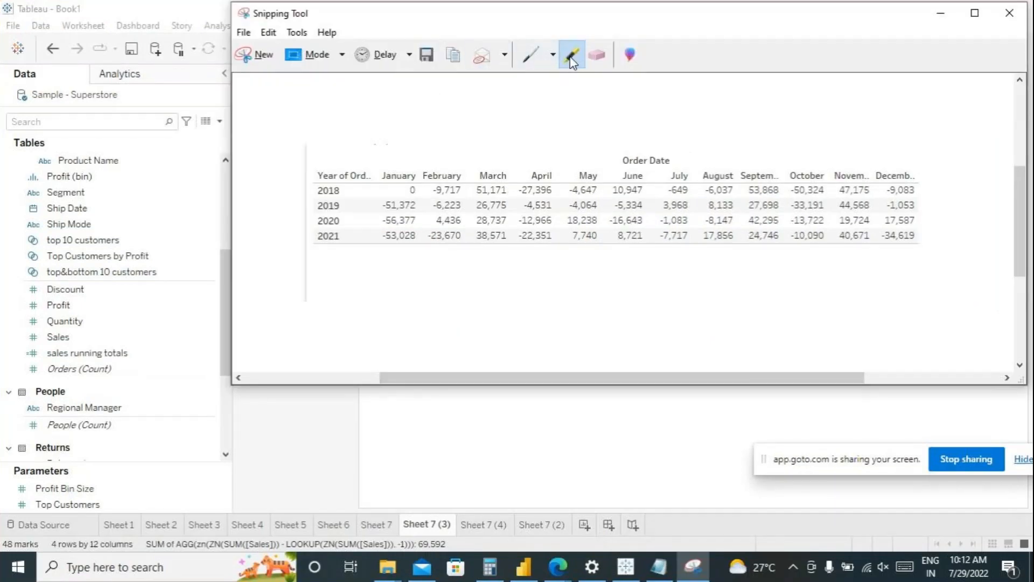
- Highlight on the snip how the calculation runs across each year's row and continues into the next, then return to Tableau
mouse_move(372, 192)
left_mouse_down()
mouse_move(937, 186)
mouse_move(888, 201)
left_mouse_up()
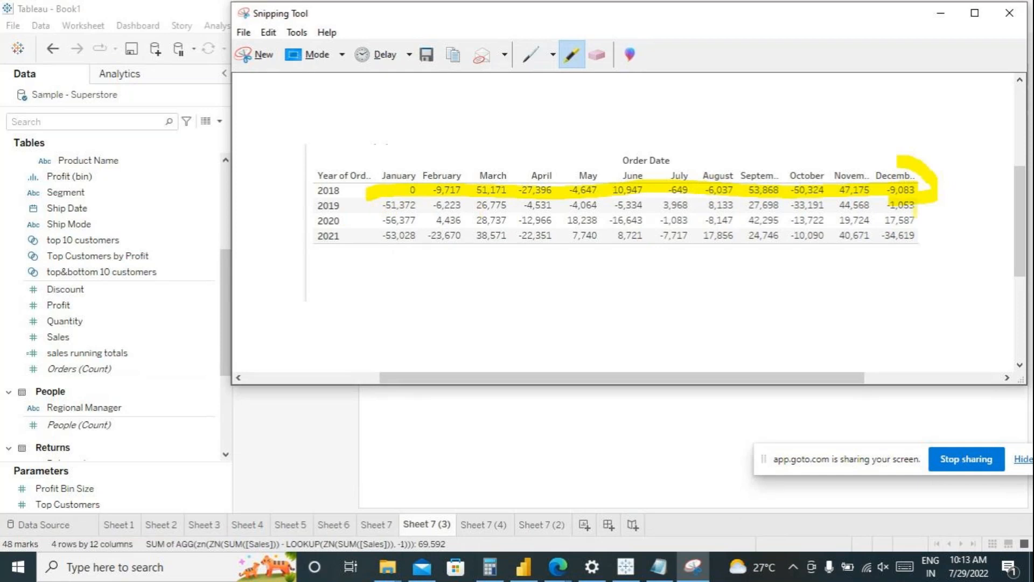
mouse_move(889, 204)
left_mouse_down()
mouse_move(474, 181)
mouse_move(366, 206)
mouse_move(914, 205)
mouse_move(385, 220)
mouse_move(918, 218)
mouse_move(922, 236)
mouse_move(517, 236)
mouse_move(845, 231)
left_mouse_up()
mouse_move(913, 235)
left_mouse_down()
mouse_move(935, 237)
mouse_move(950, 261)
mouse_move(920, 264)
left_mouse_up()
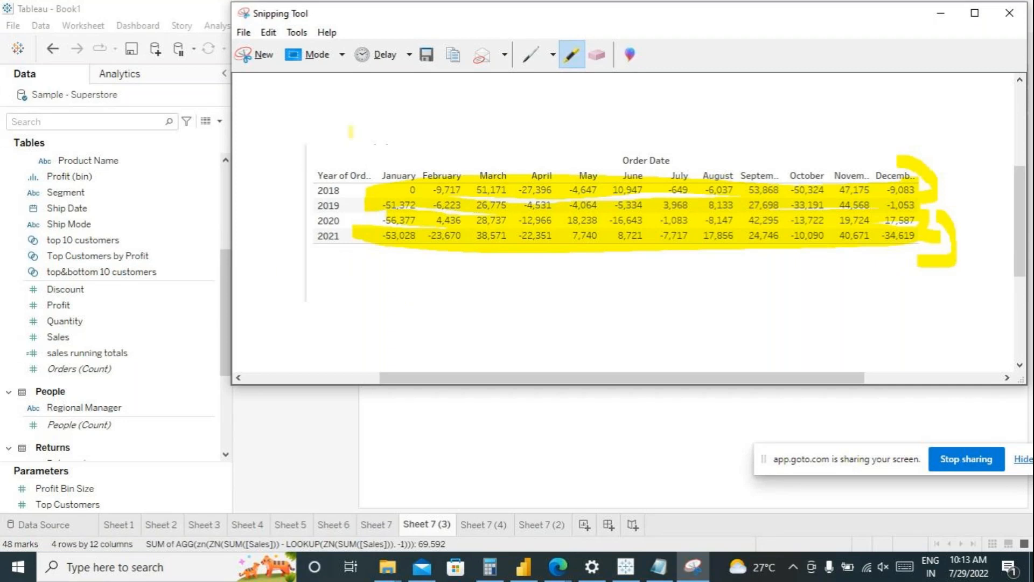
left_click(450, 432)
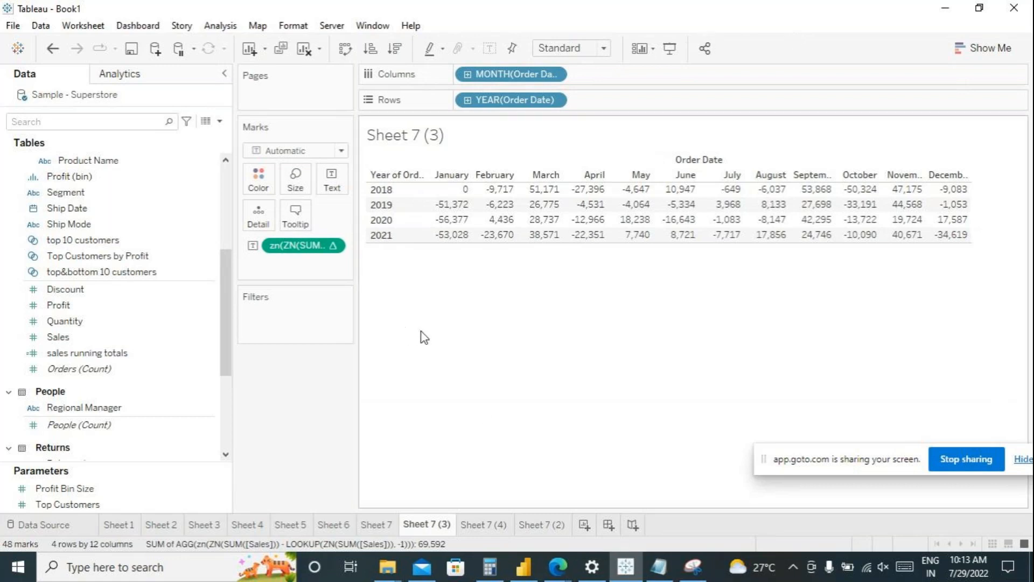
- Create a new worksheet and add Category and Sub-Category as rows, then remove Category so only Sub-Category remains
left_click(585, 525)
scroll(132, 338, "up", 5)
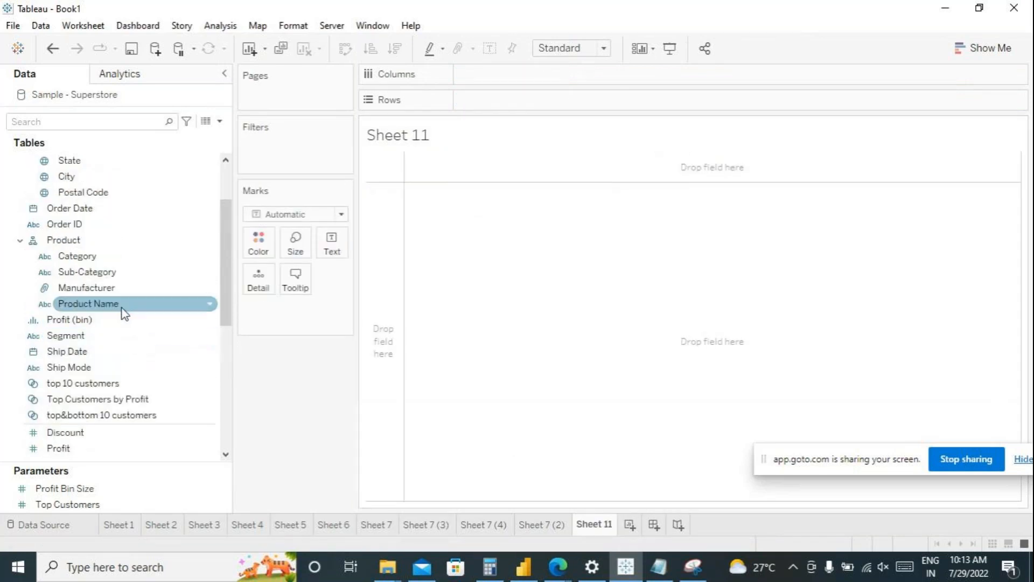
left_click(129, 262)
double_click(129, 262)
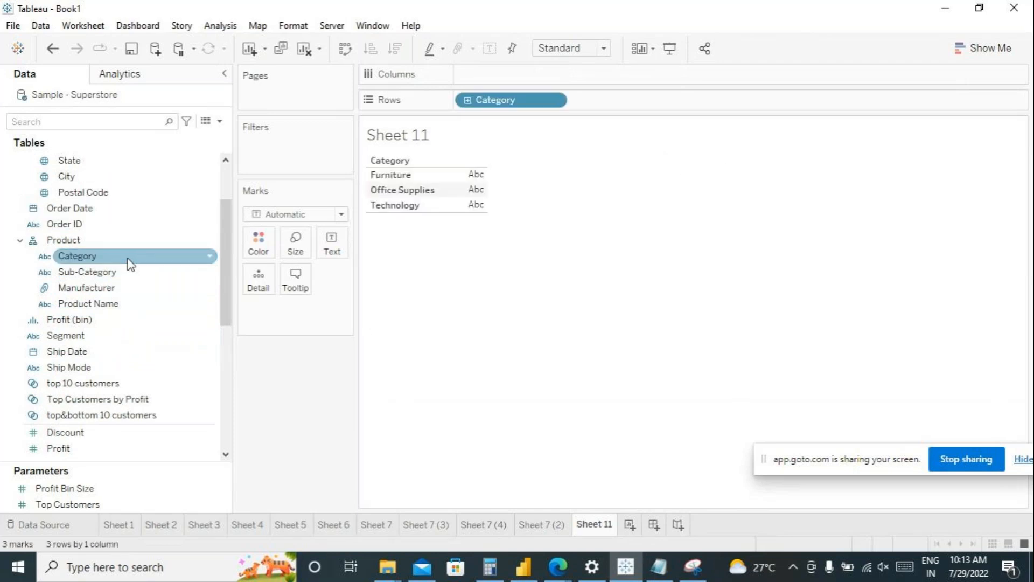
left_click(119, 273)
double_click(119, 274)
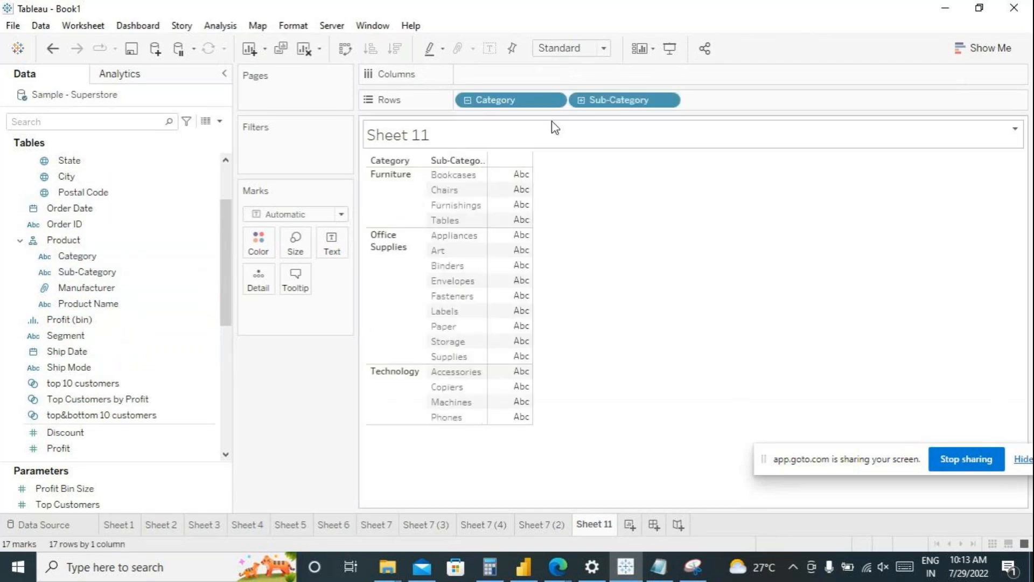
left_click_drag(521, 102, 289, 388)
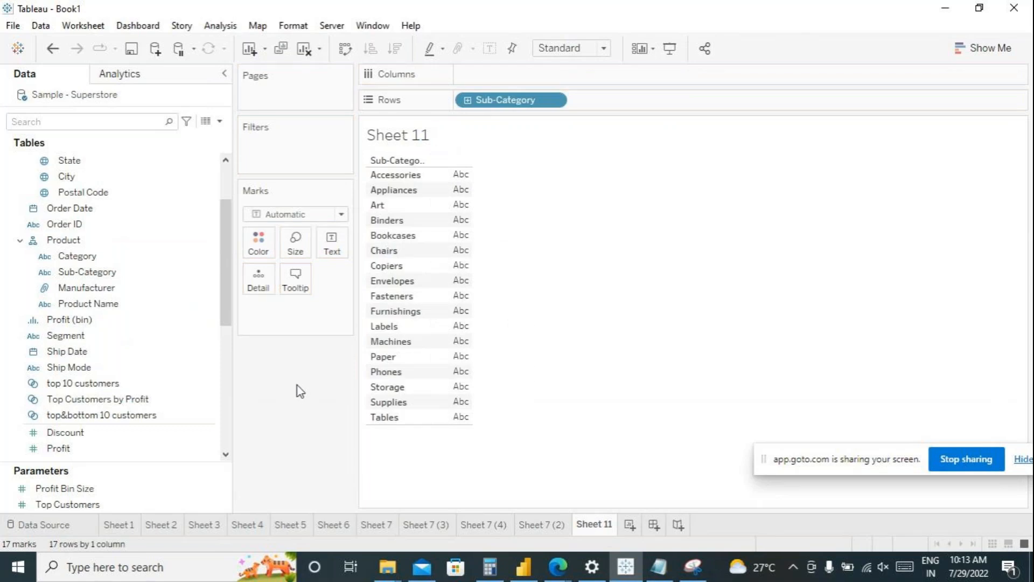
- Fill the sub-category table with the Quantity measure and split it into columns by year of Order Date
scroll(167, 371, "down", 3)
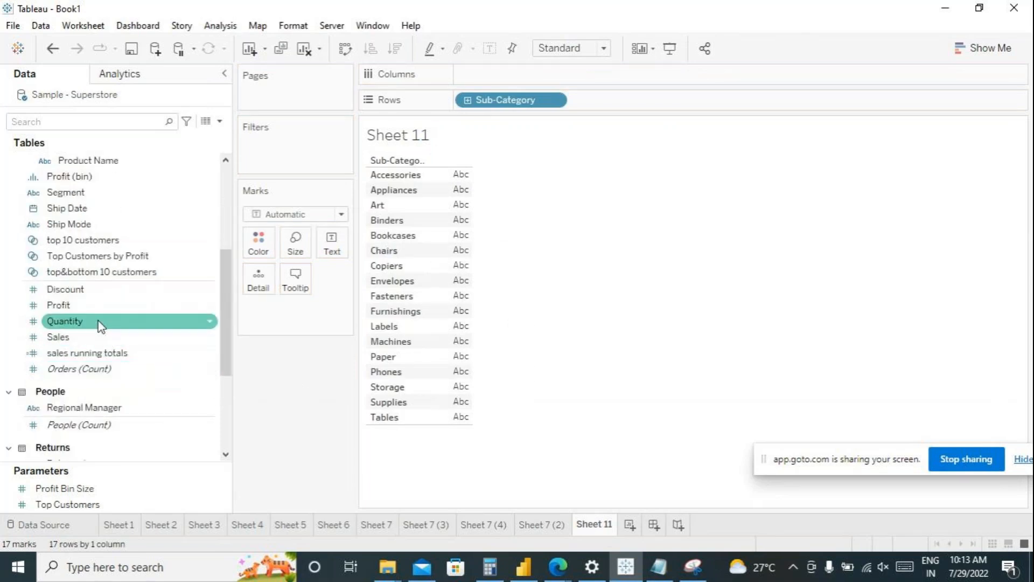
double_click(99, 322)
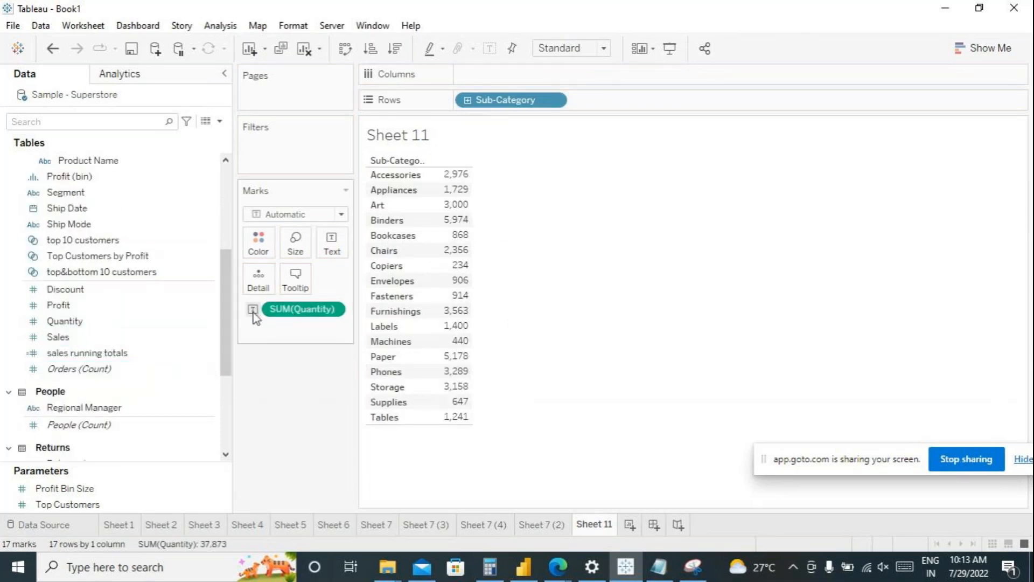
scroll(100, 305, "up", 1)
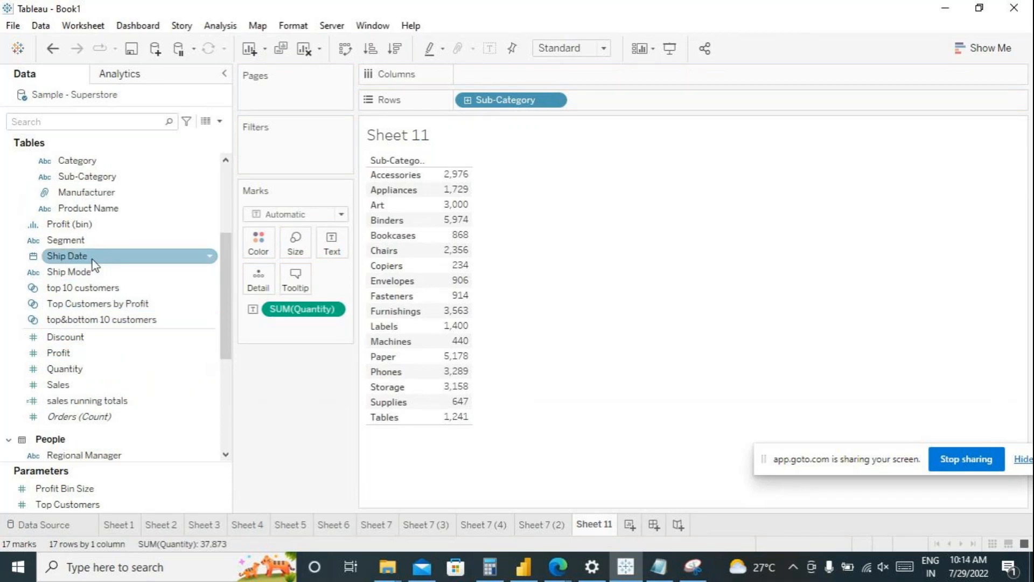
scroll(101, 266, "up", 2)
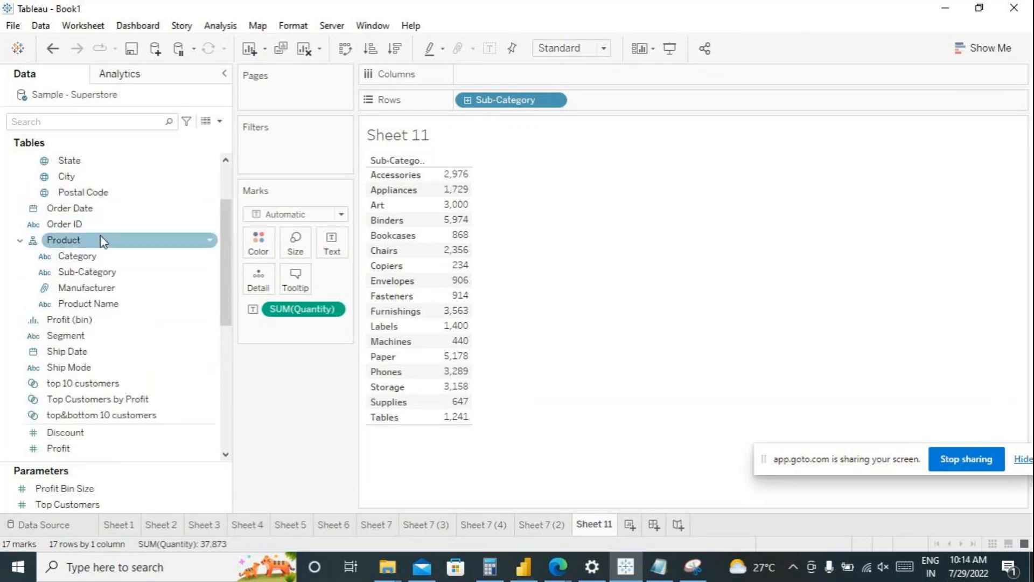
scroll(103, 240, "up", 2)
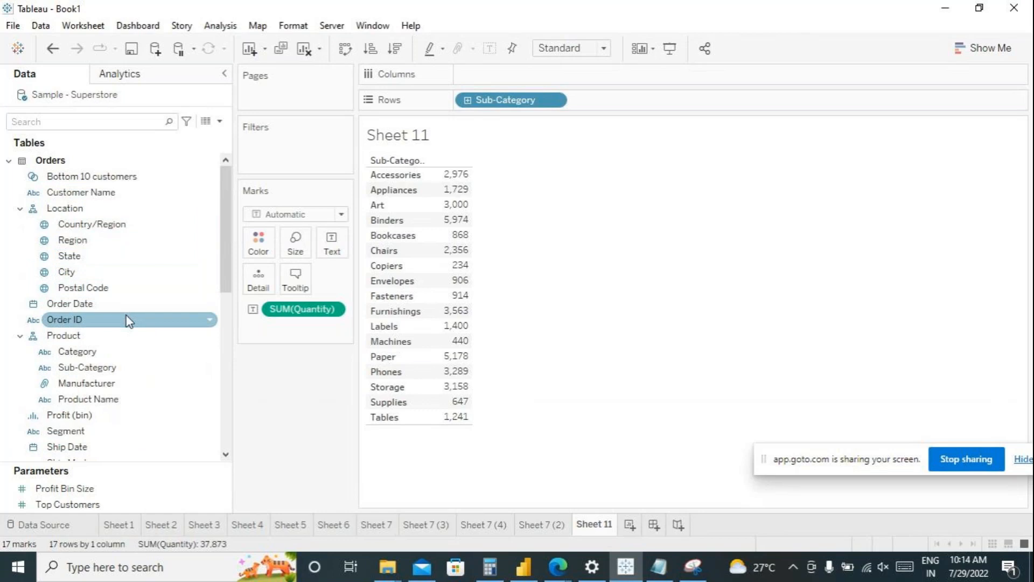
double_click(111, 303)
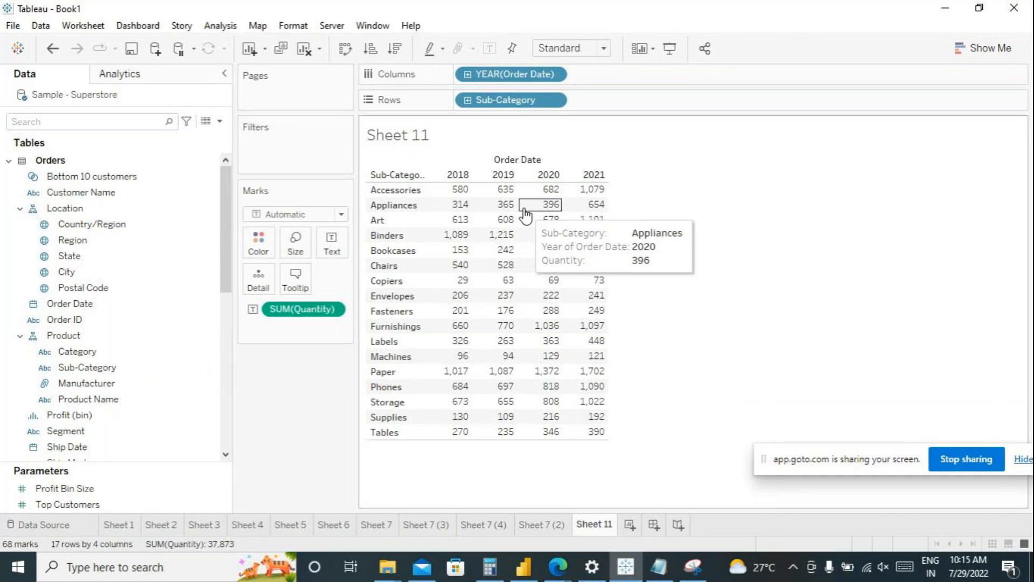
- Add a Difference From table calculation to Quantity computed across the table, and check the other available calculation types
left_click(336, 310)
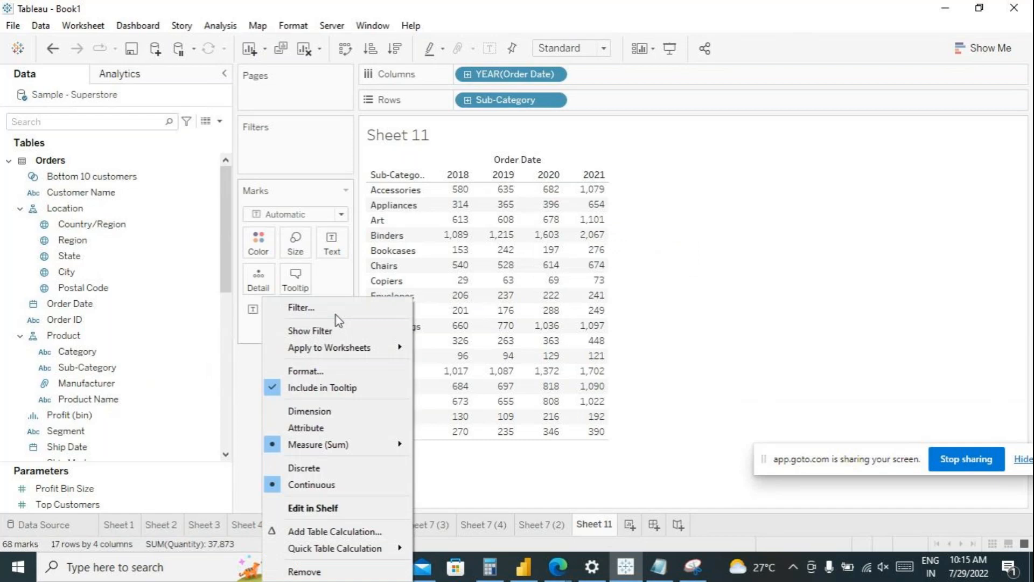
mouse_move(337, 548)
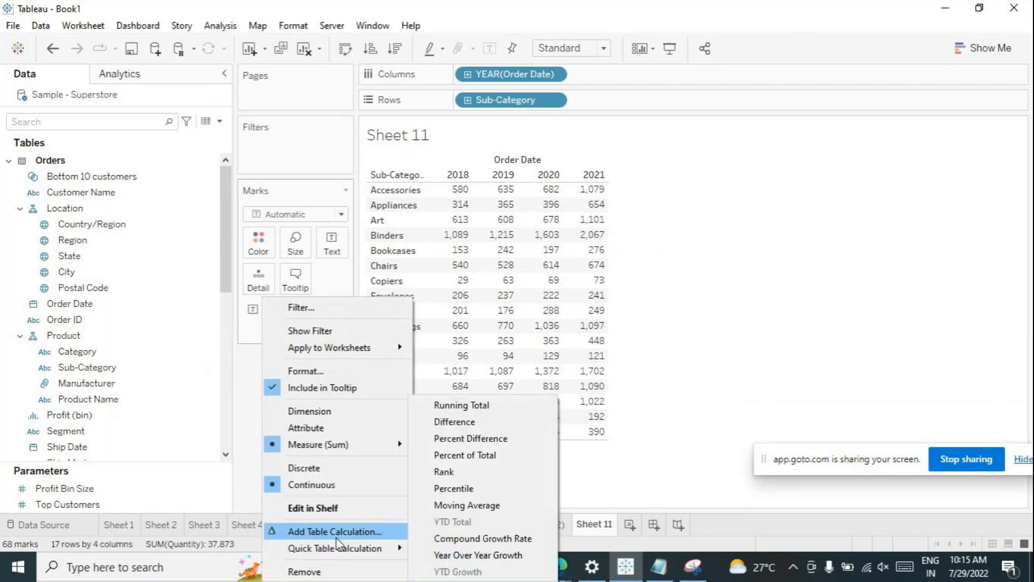
left_click(334, 532)
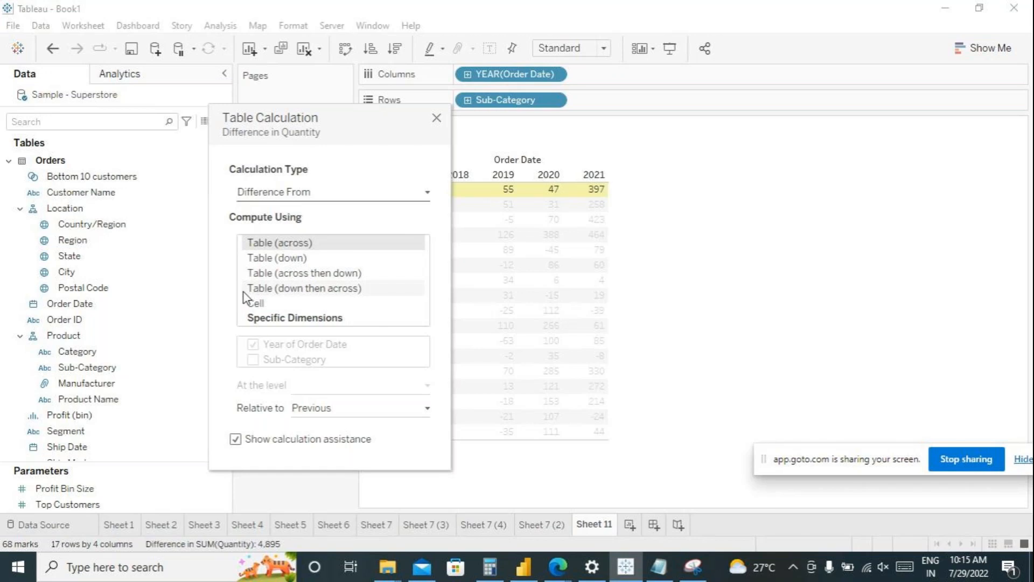
left_click(338, 196)
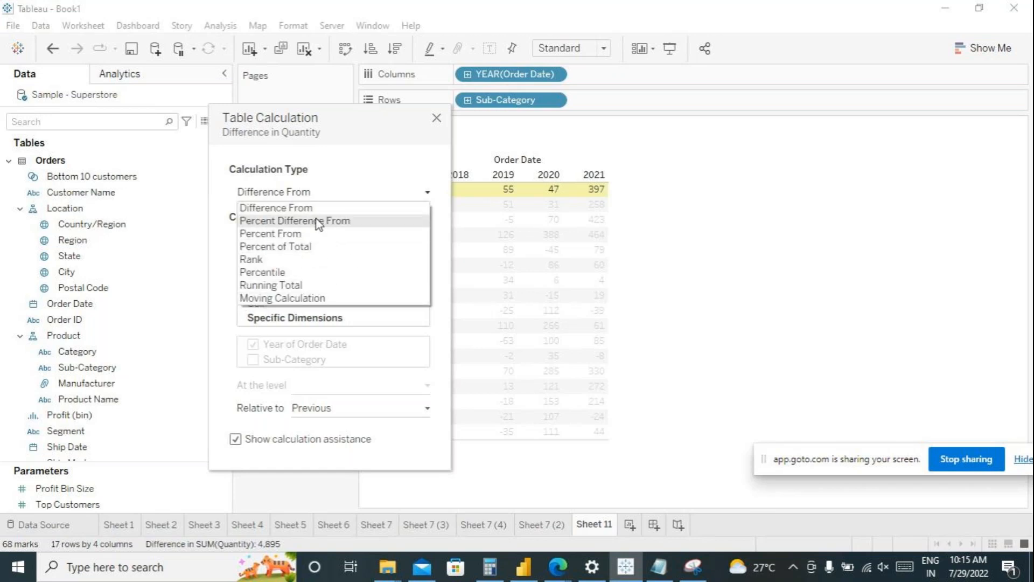
left_click(671, 238)
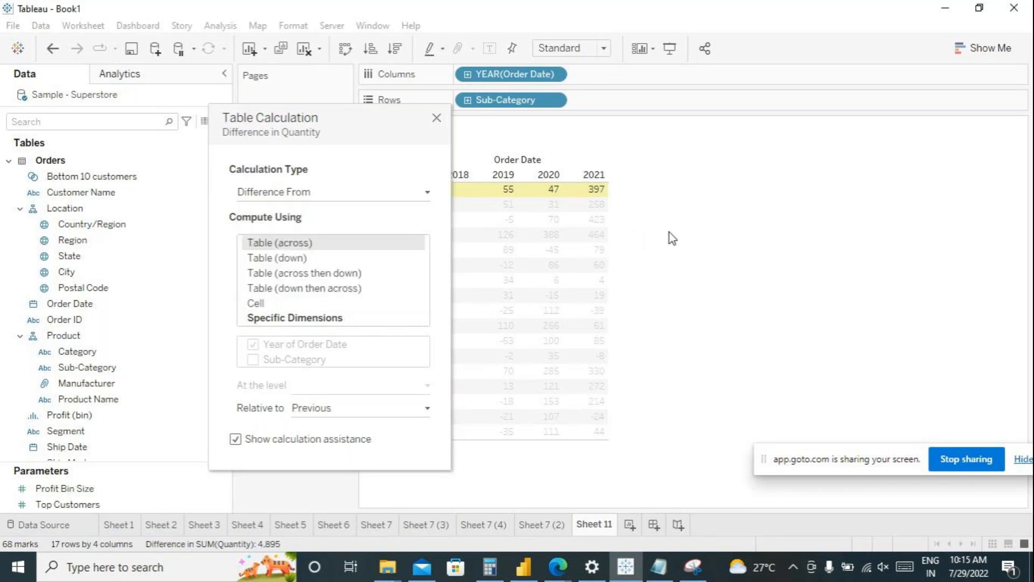
left_click(438, 119)
- Remove Quantity and the order year from the table and show Sales for each sub-category instead
left_click_drag(284, 310, 261, 392)
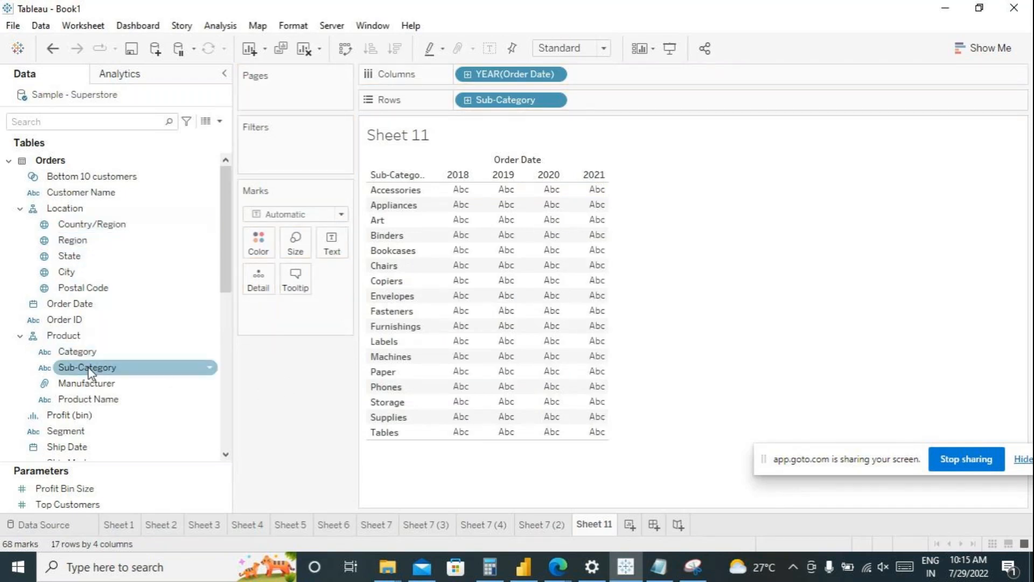
scroll(98, 435, "down", 2)
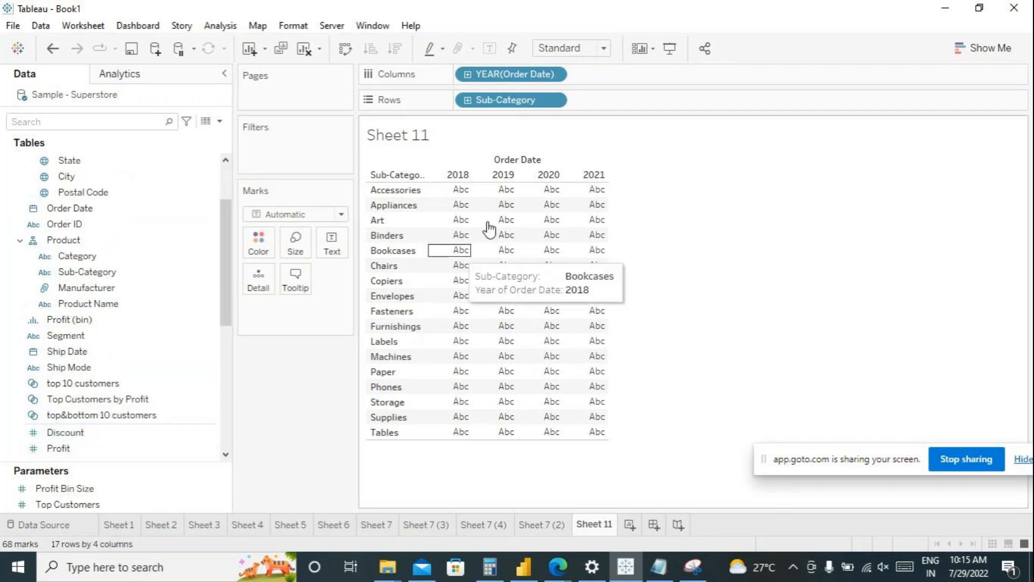
left_click_drag(512, 72, 129, 336)
scroll(85, 382, "down", 4)
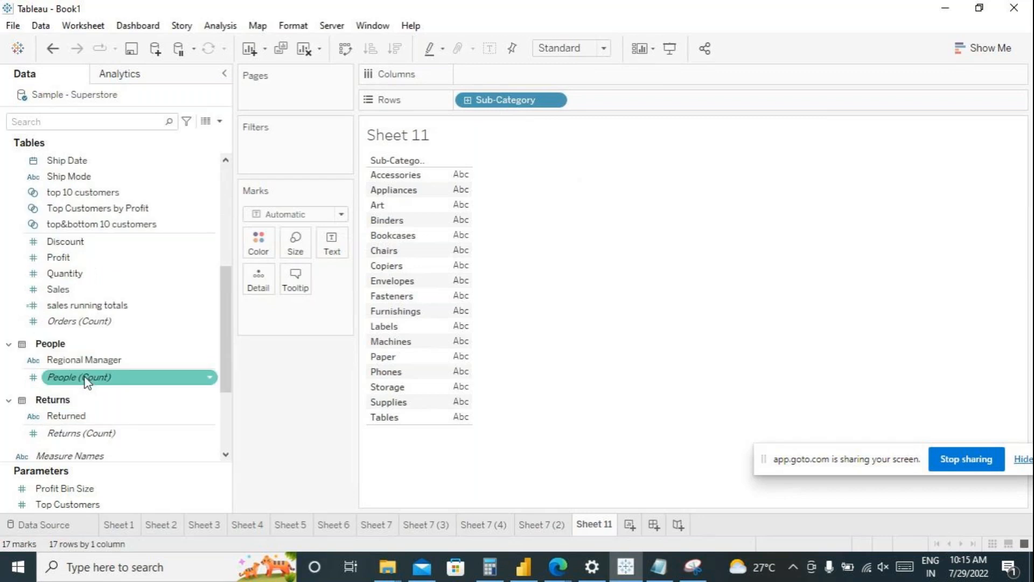
double_click(58, 291)
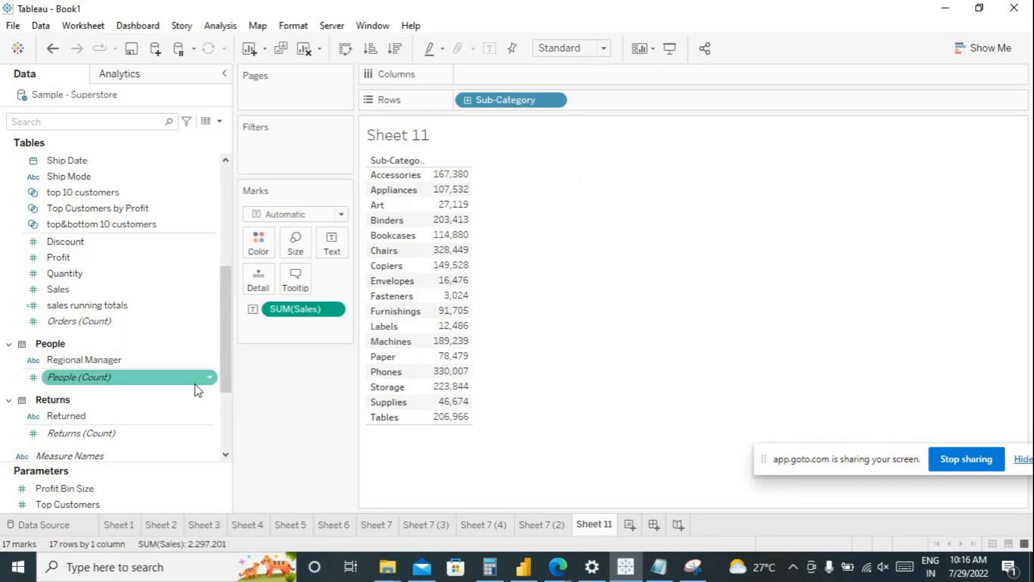
- Apply a Running Total quick table calculation to Sales in the sub-category table
left_click(333, 309)
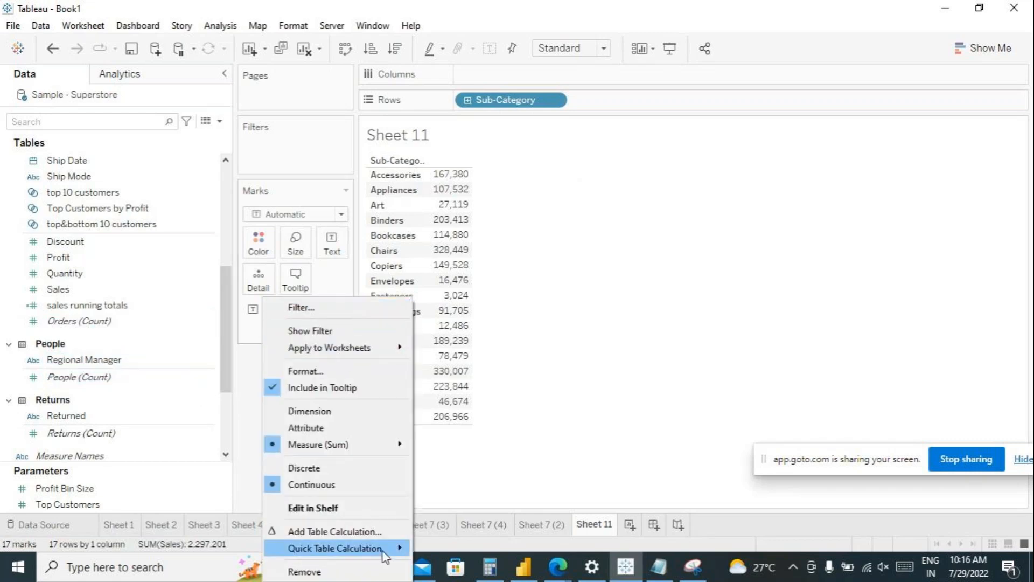
mouse_move(382, 550)
left_click(453, 406)
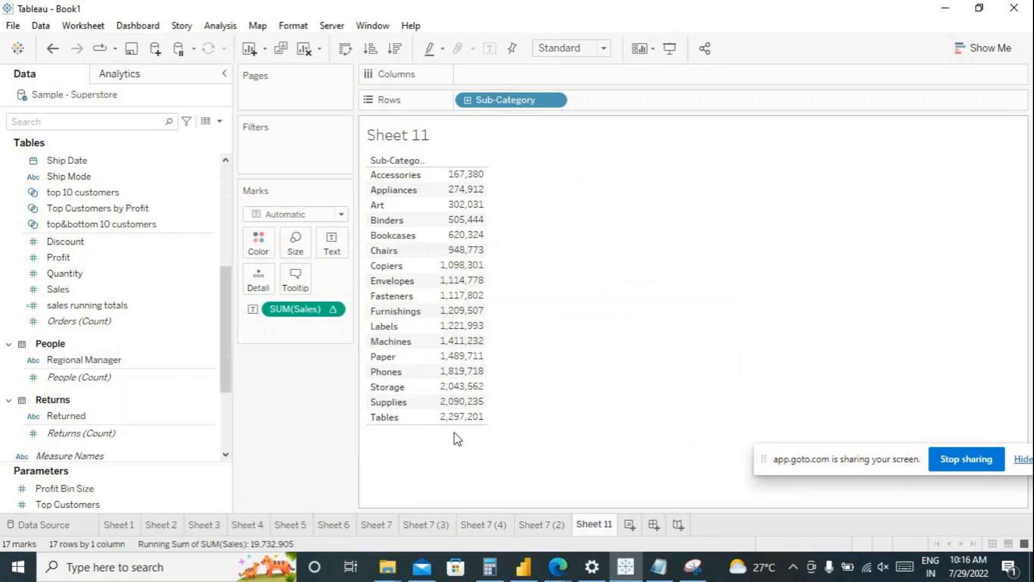
- Check the table calculation settings of the running total on Sales and the list of quick table calculations
right_click(334, 310)
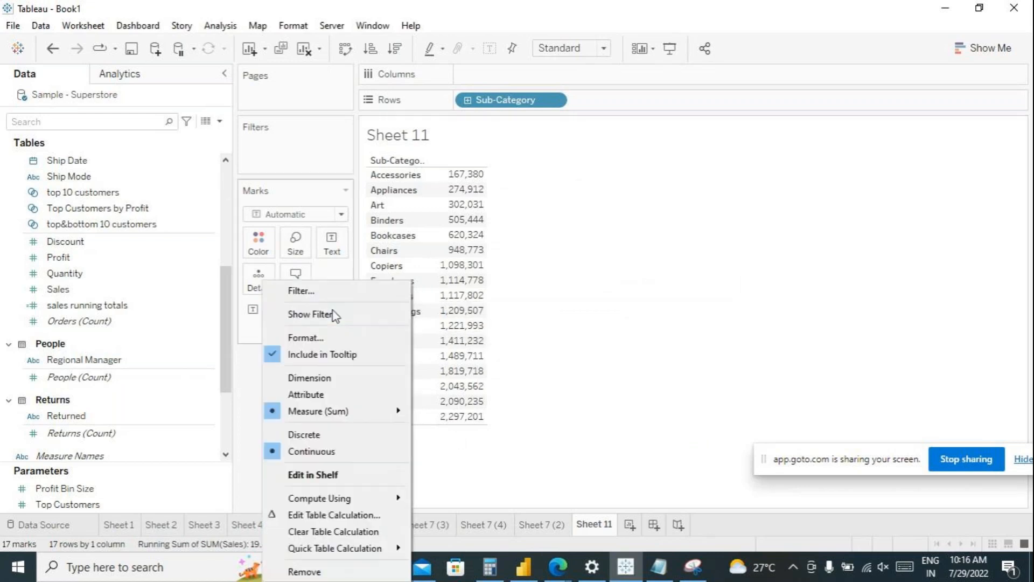
left_click(340, 514)
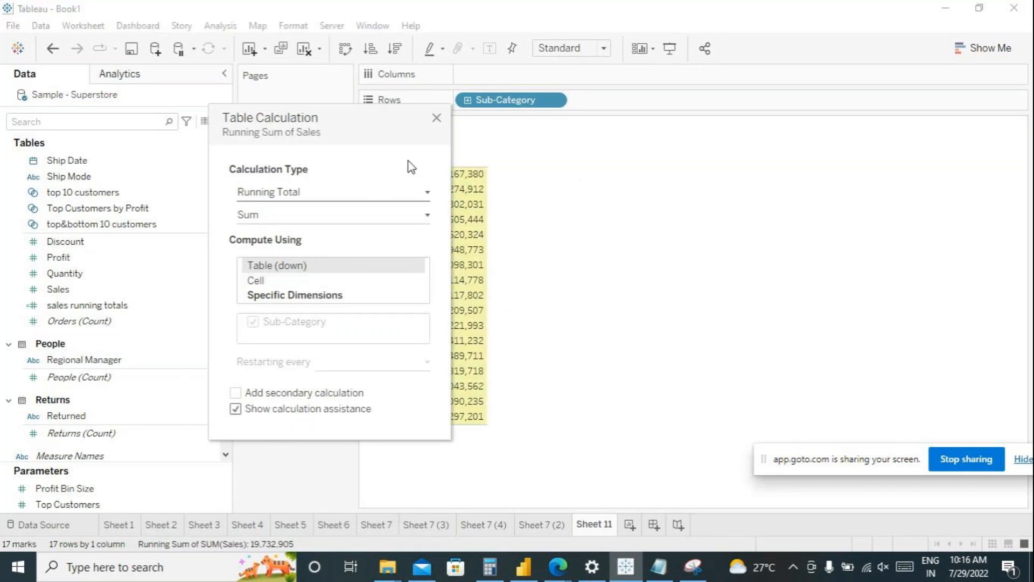
left_click(436, 118)
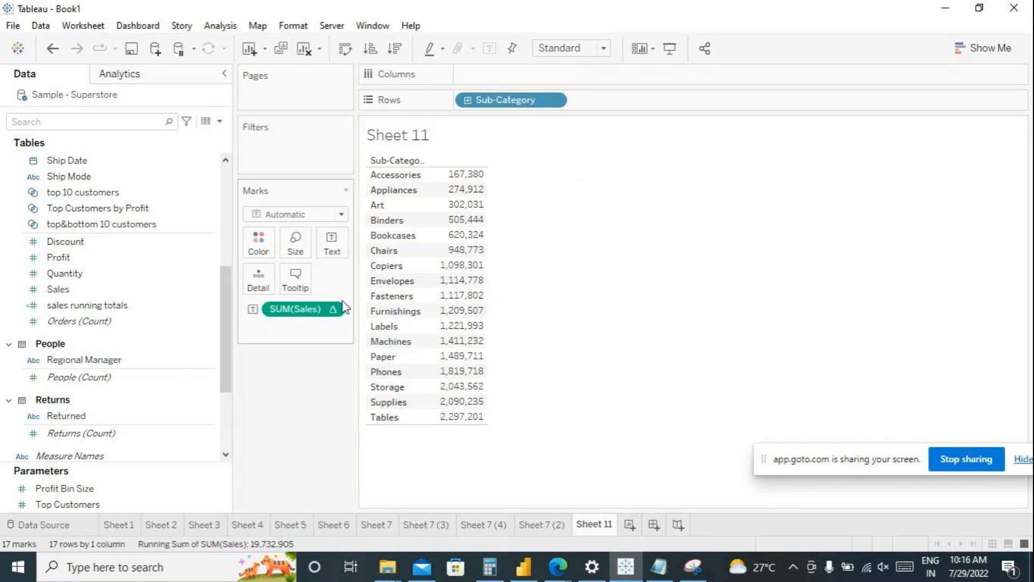
right_click(335, 314)
mouse_move(370, 548)
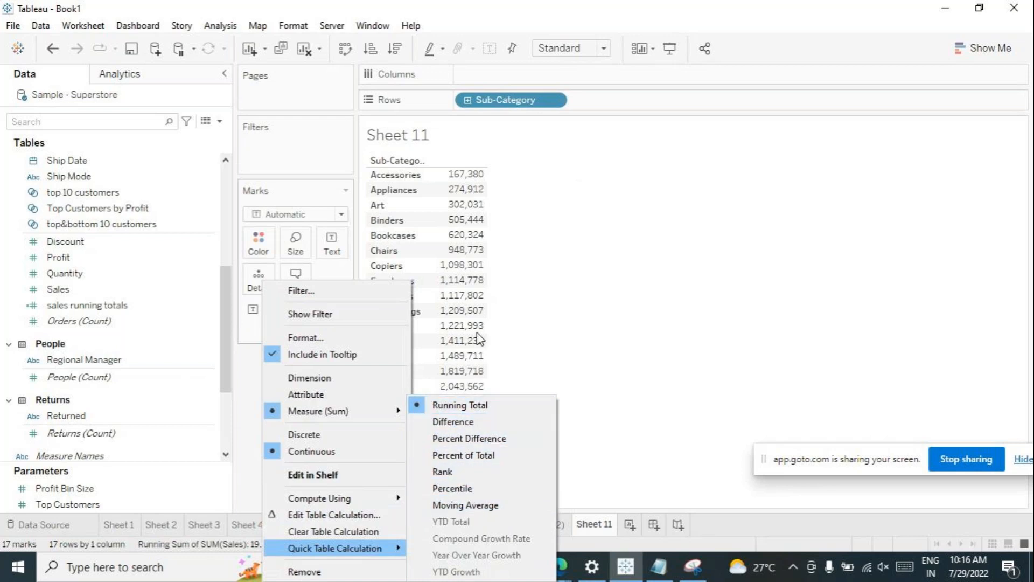
key("Escape")
key("Escape")
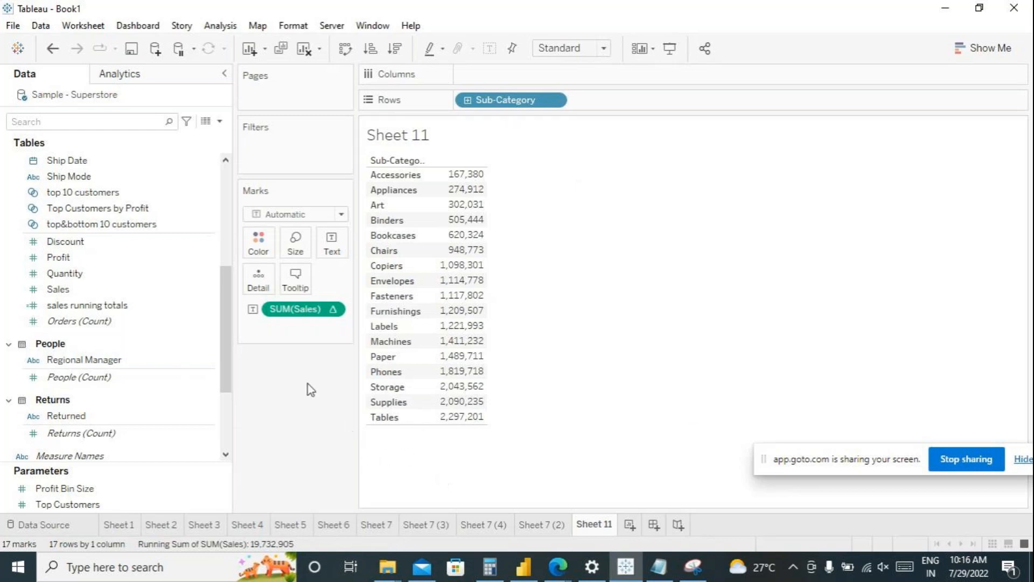
- Create another new worksheet and add the Sales, Profit and Quantity measures to its view
left_click(629, 525)
left_click(89, 293)
double_click(90, 293)
left_click(84, 258)
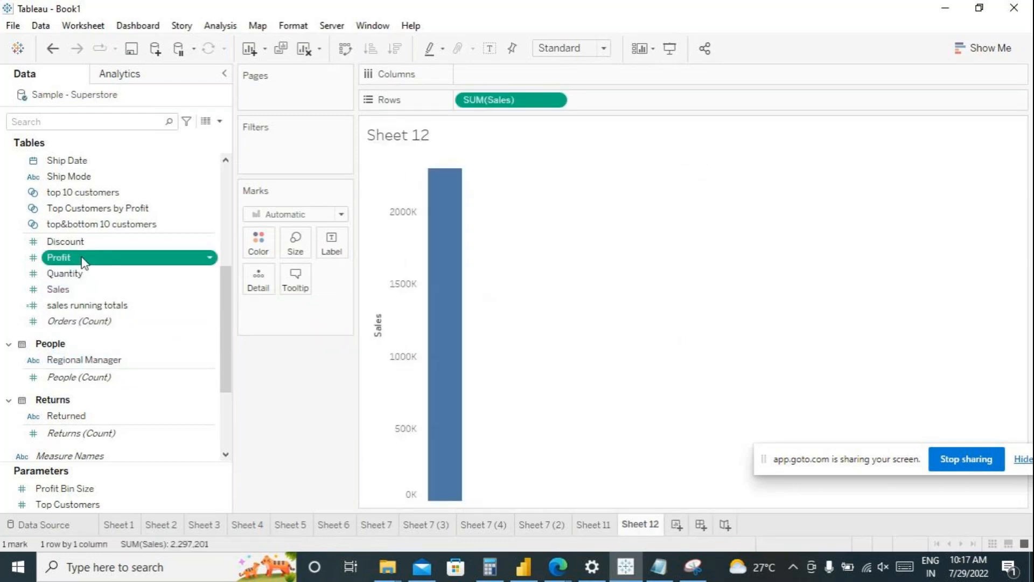
double_click(83, 258)
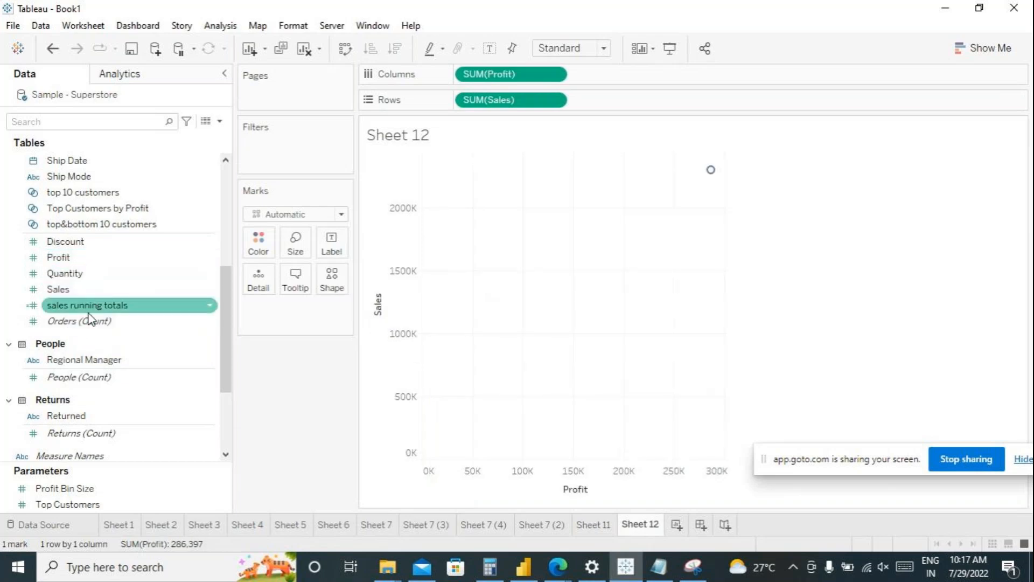
scroll(89, 317, "up", 1)
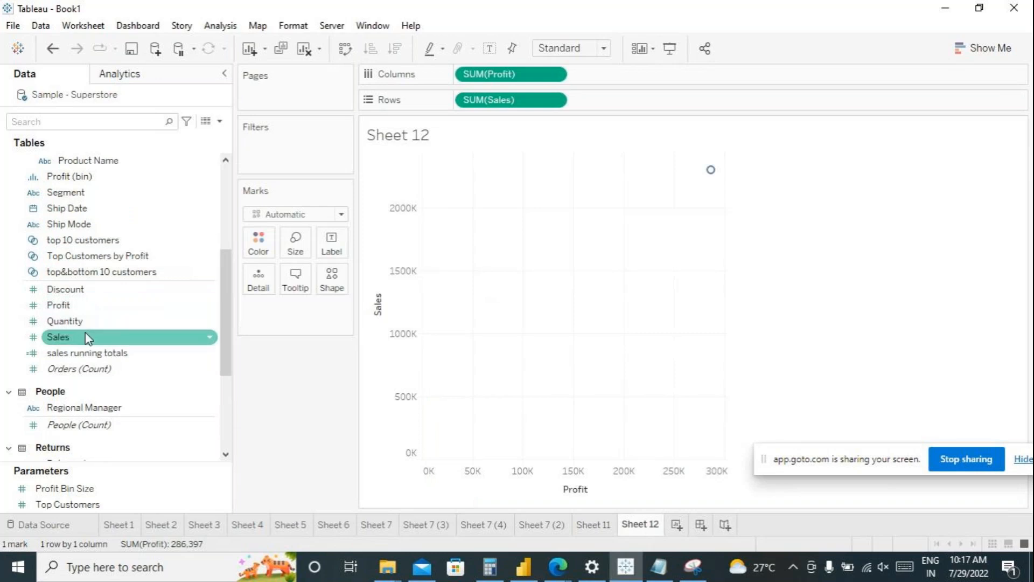
left_click(82, 322)
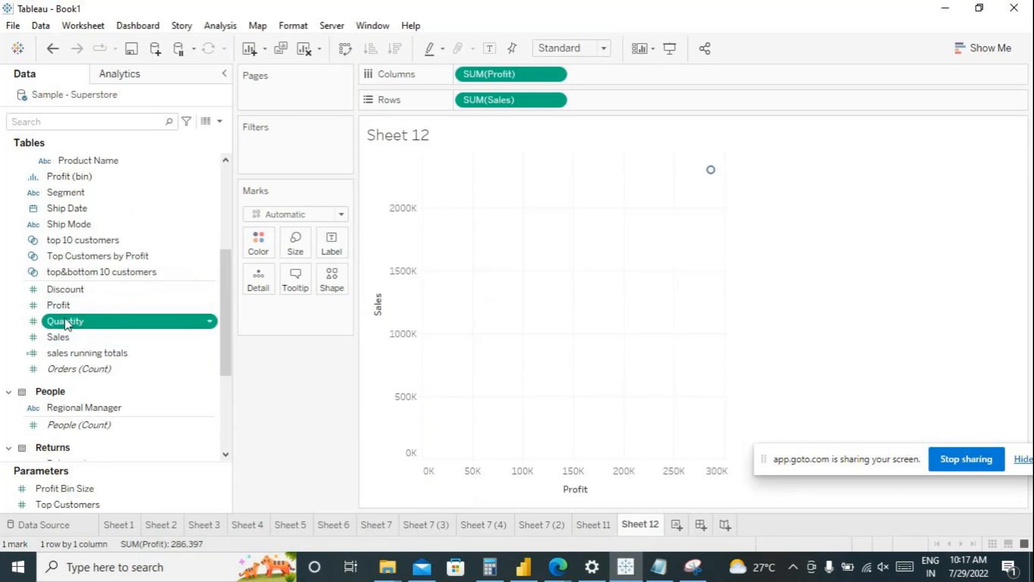
double_click(65, 322)
- Convert the chart of the three measures into a text table
left_click(988, 47)
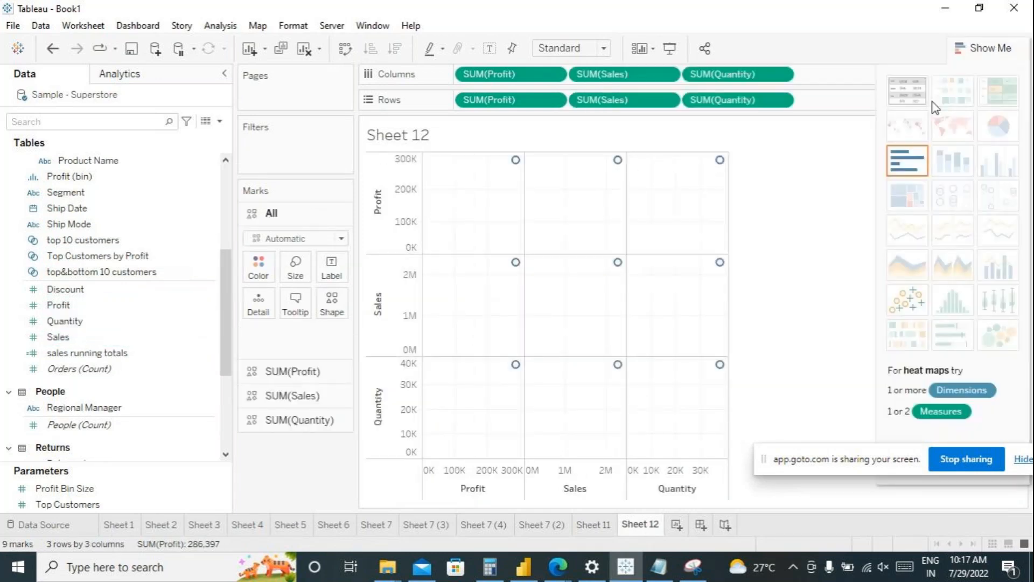
left_click(905, 97)
left_click(990, 48)
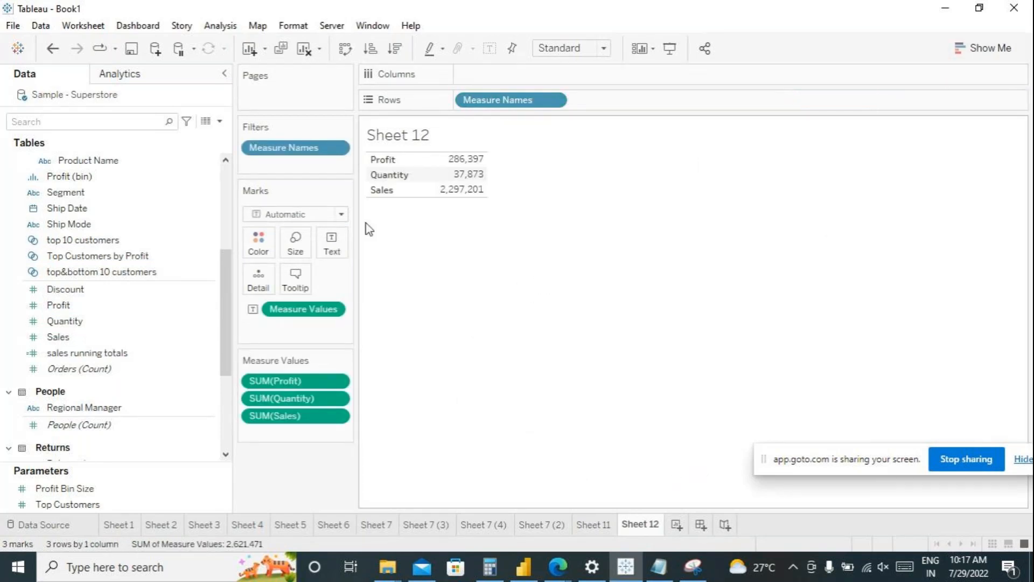
- Break the three measures down by Sub-Category and convert the table into side-by-side bars
scroll(131, 408, "up", 3)
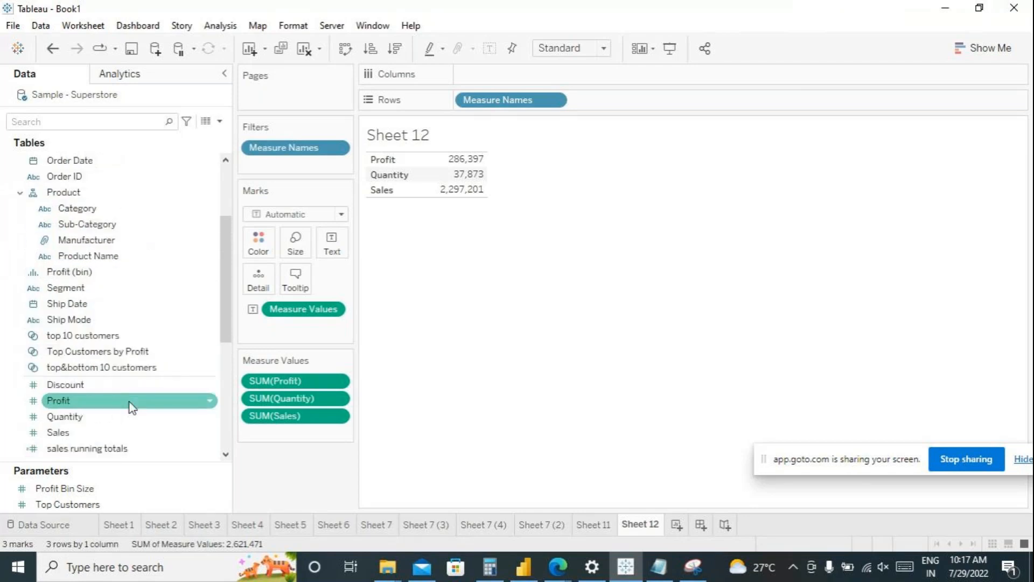
double_click(96, 229)
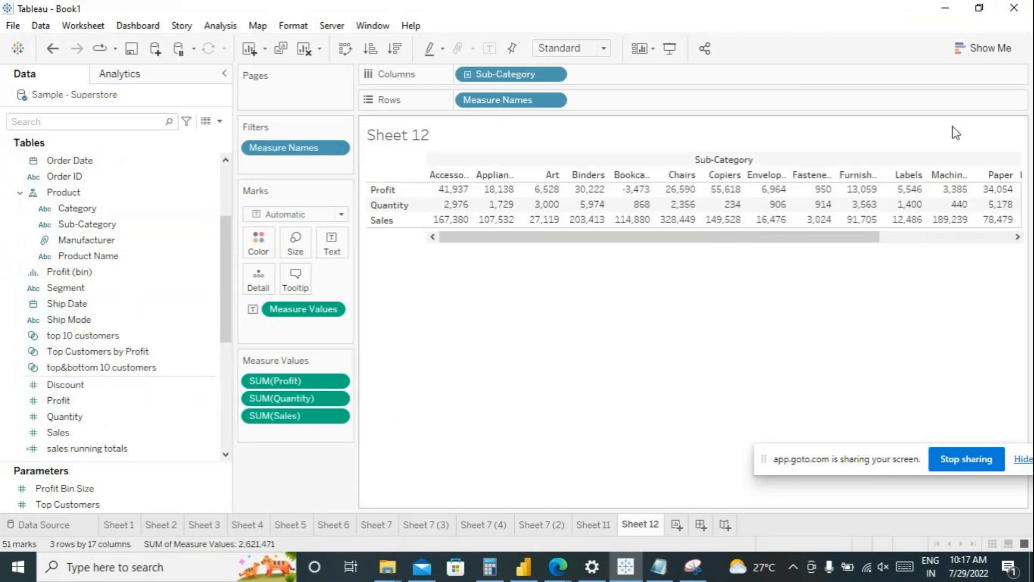
left_click(969, 54)
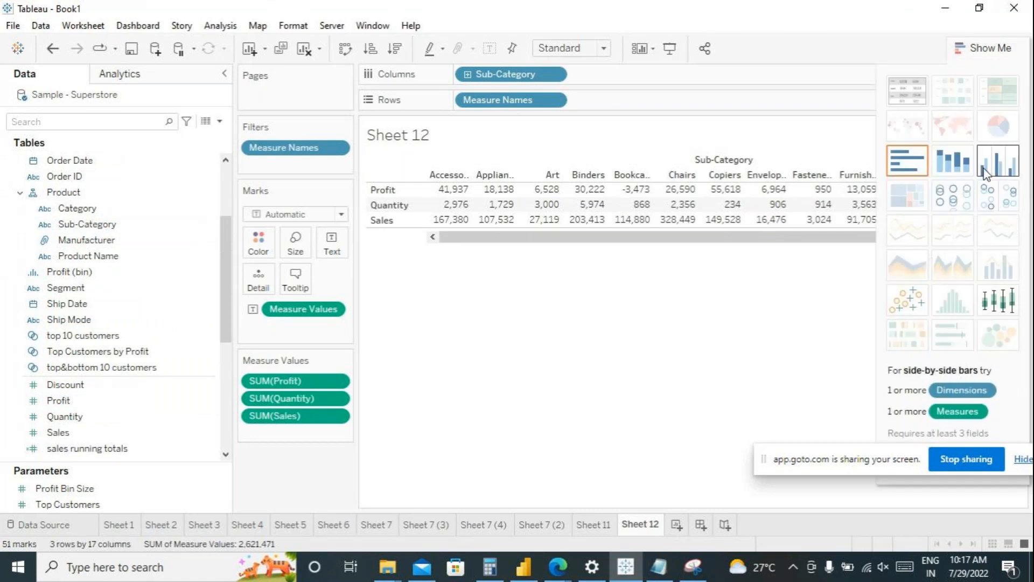
left_click(999, 169)
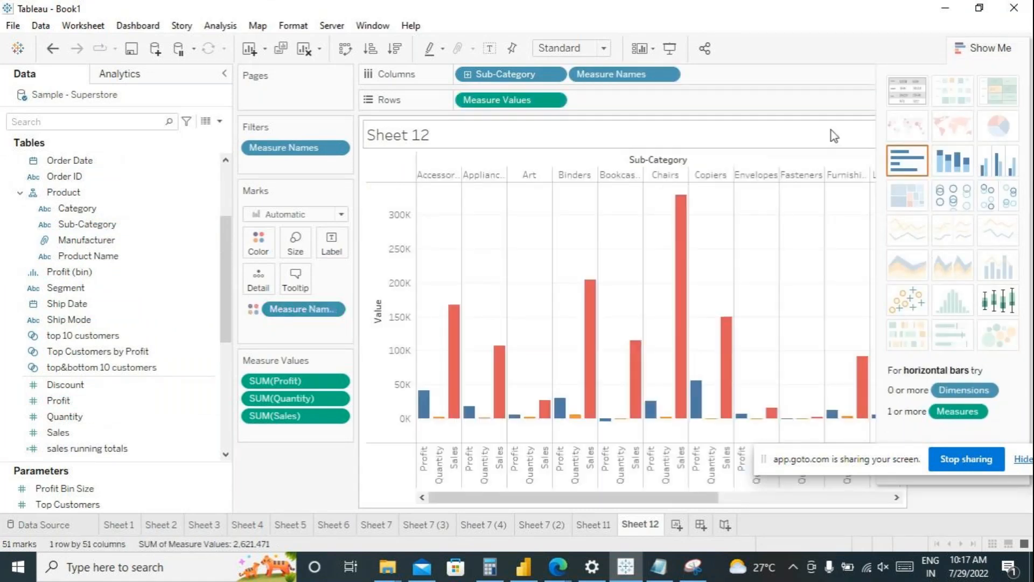
left_click(960, 50)
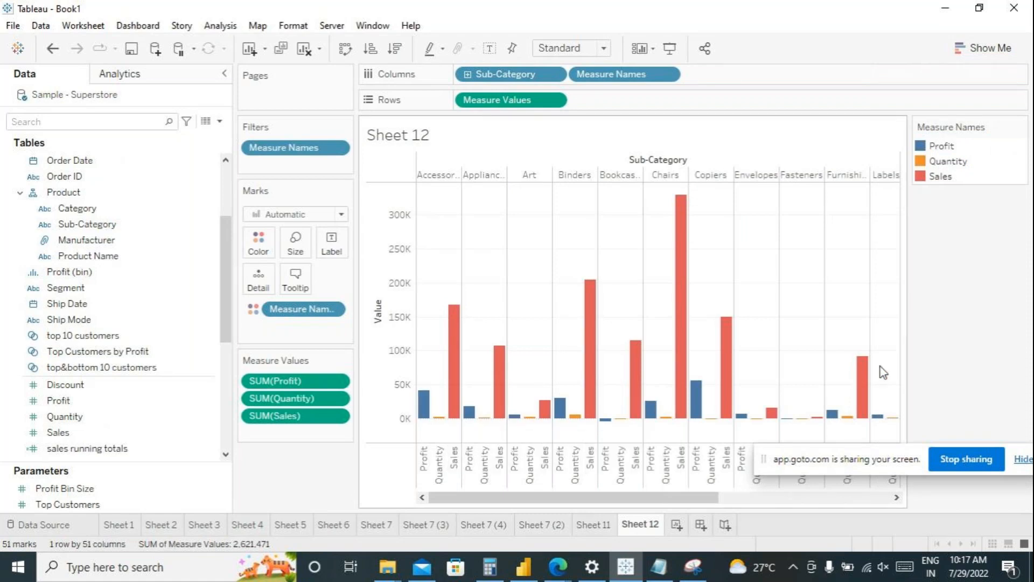
- Add Discount to the bar chart as a second axis opposite the Value axis
mouse_move(864, 370)
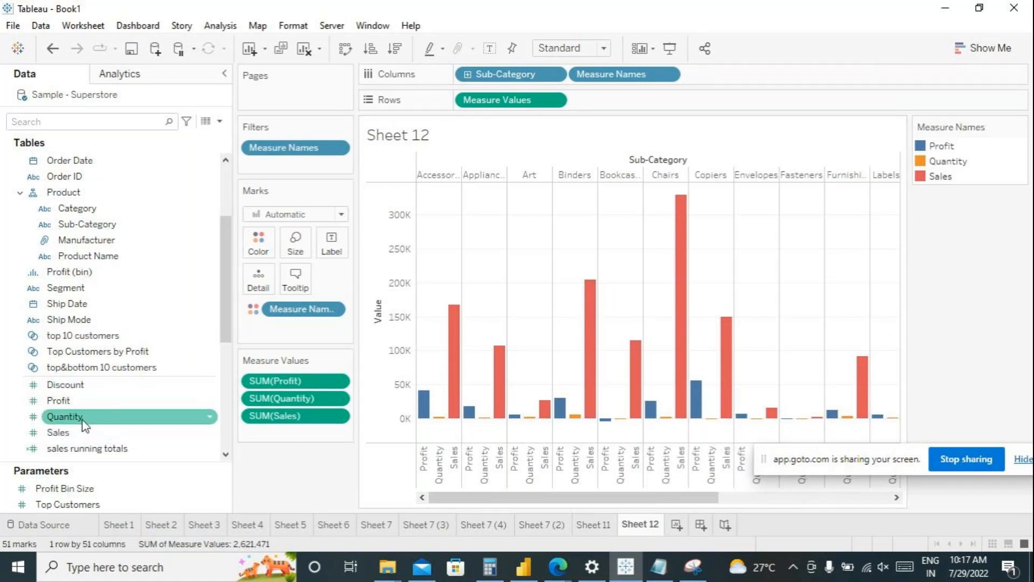
scroll(84, 418, "down", 1)
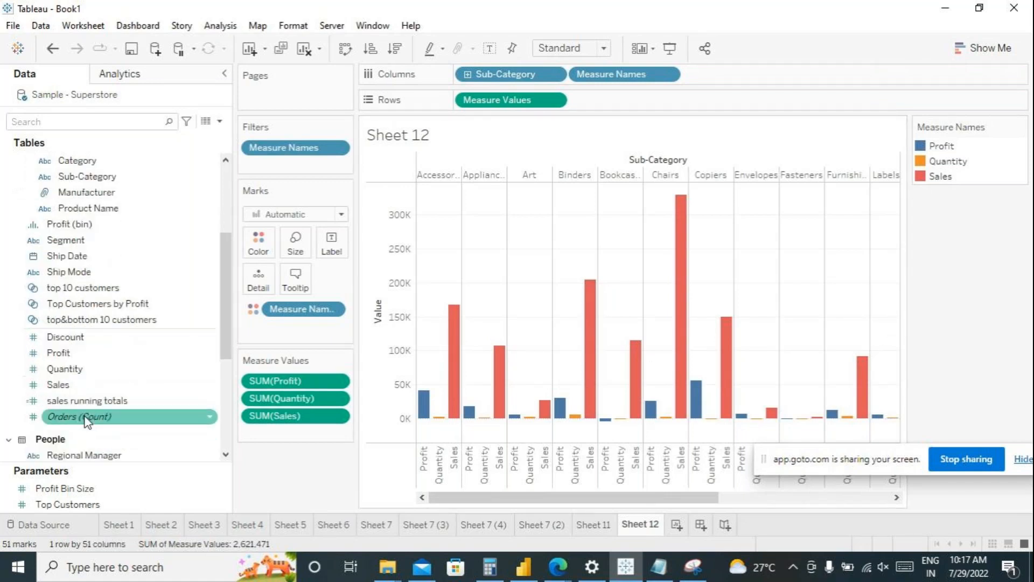
left_click(74, 342)
left_click_drag(74, 342, 894, 309)
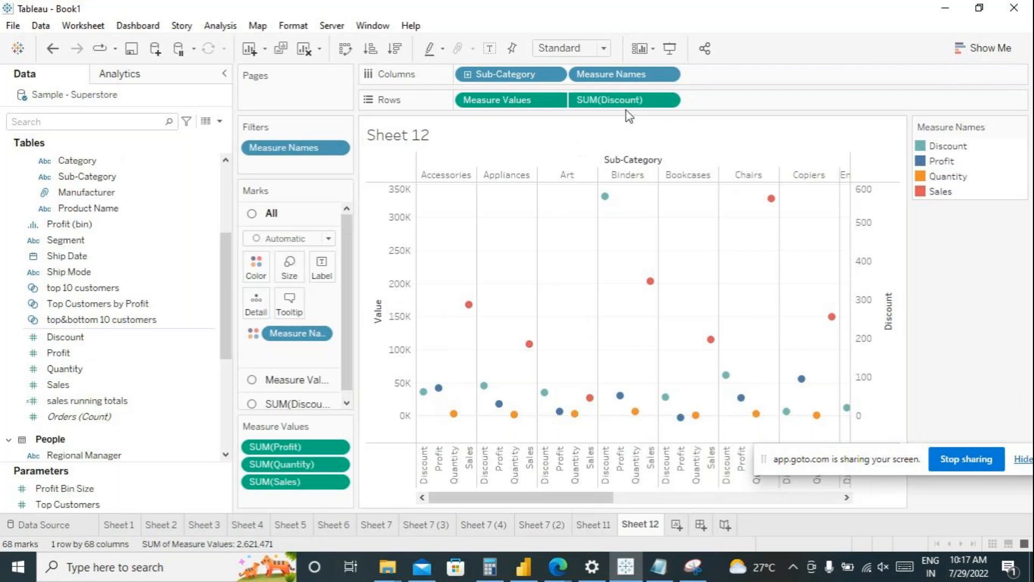
left_click(668, 101)
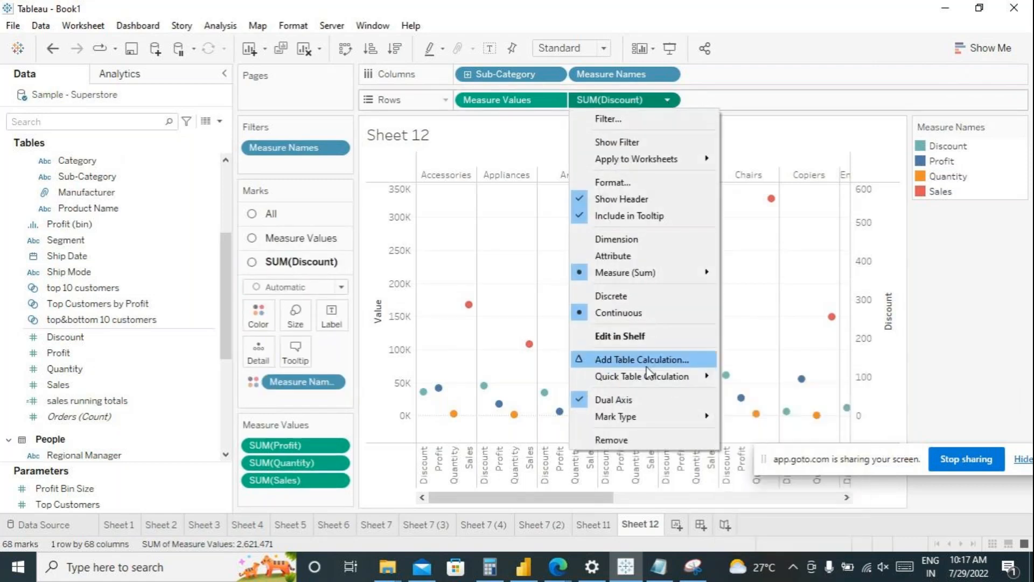
left_click(806, 55)
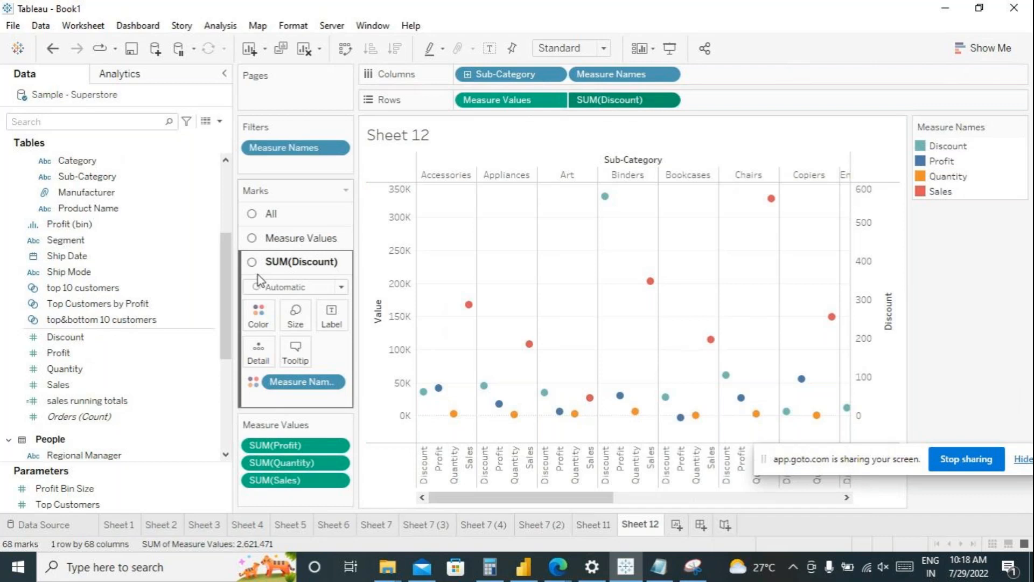
- Try the Bar and Line mark types for the Discount marks
left_click(342, 288)
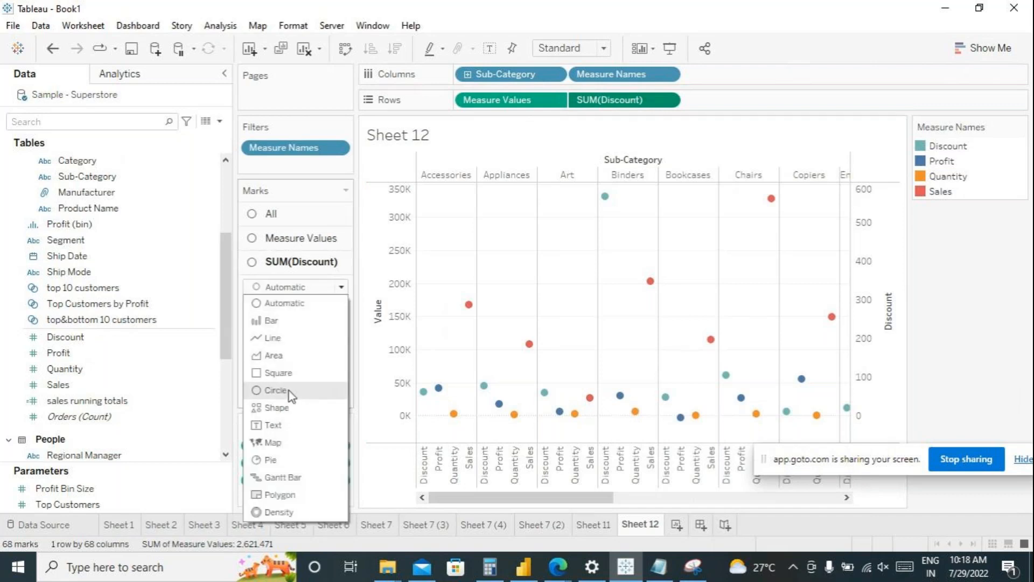
left_click(273, 324)
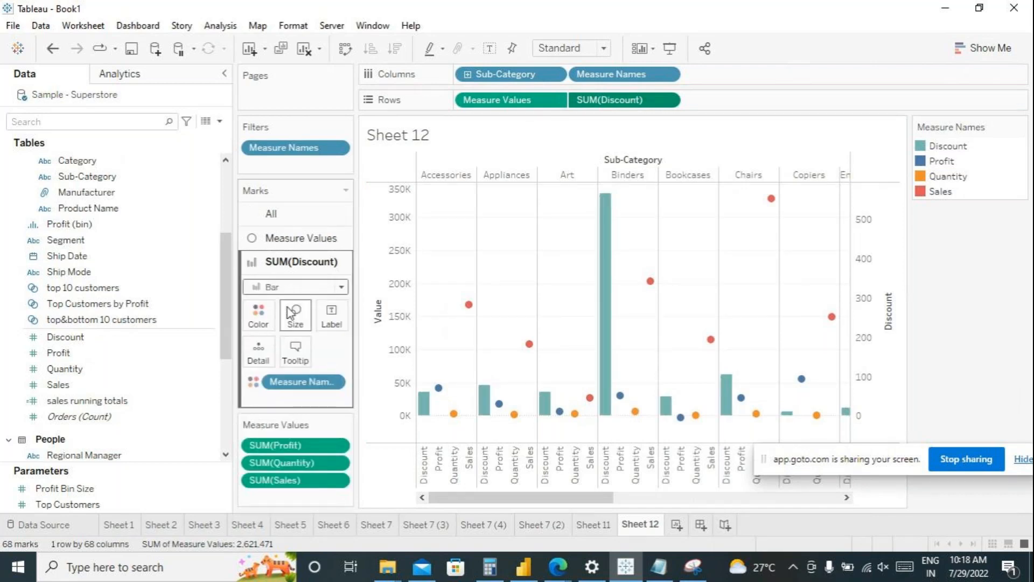
left_click(342, 287)
left_click(277, 339)
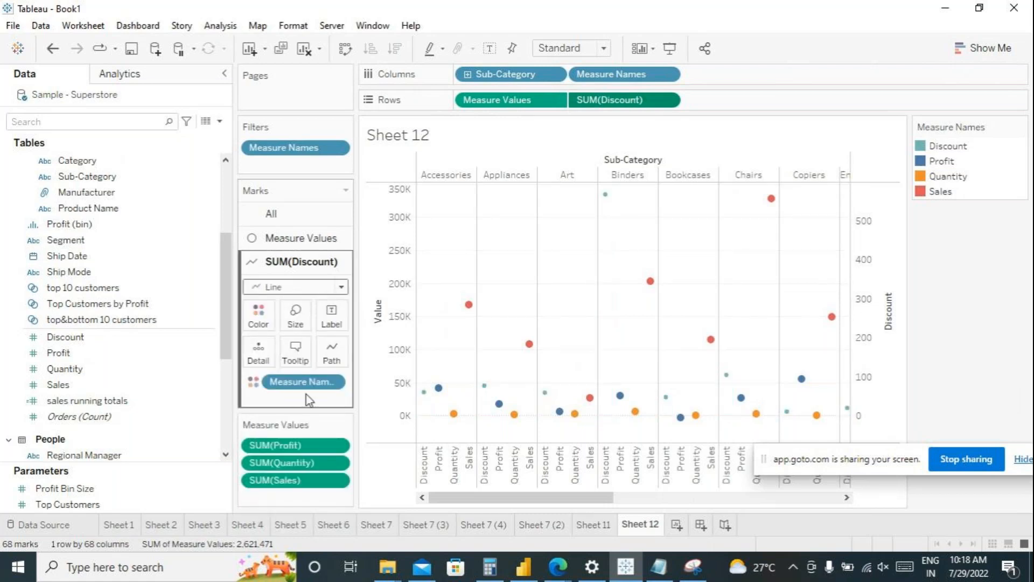
- Set the mark type of Measure Values to Bar
left_click(280, 239)
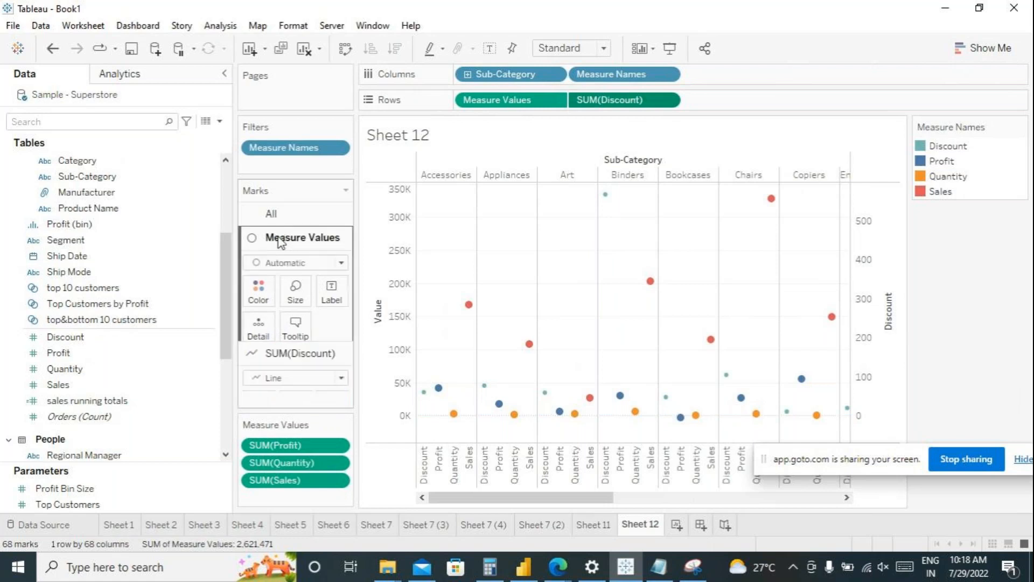
left_click(342, 265)
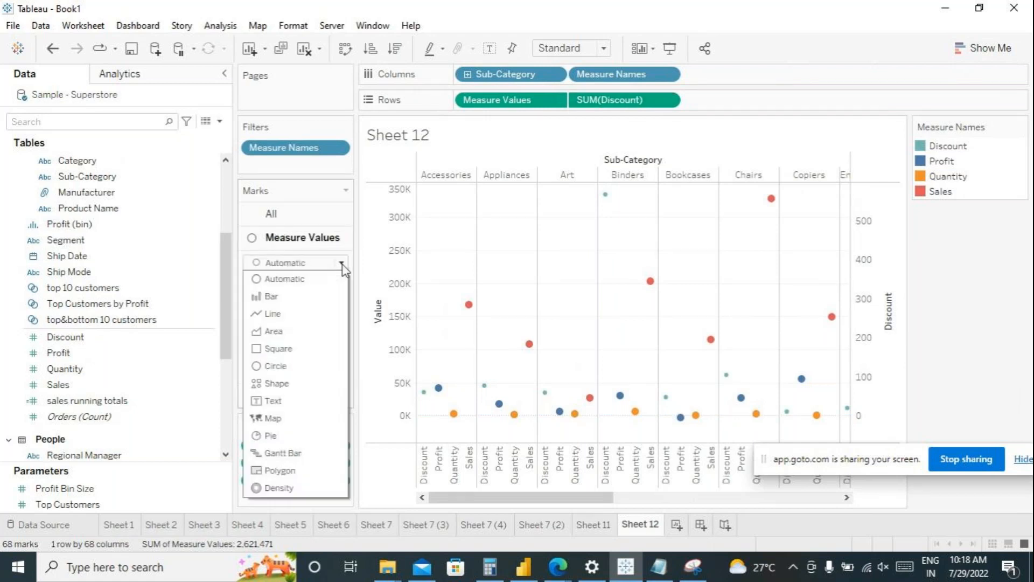
left_click(280, 300)
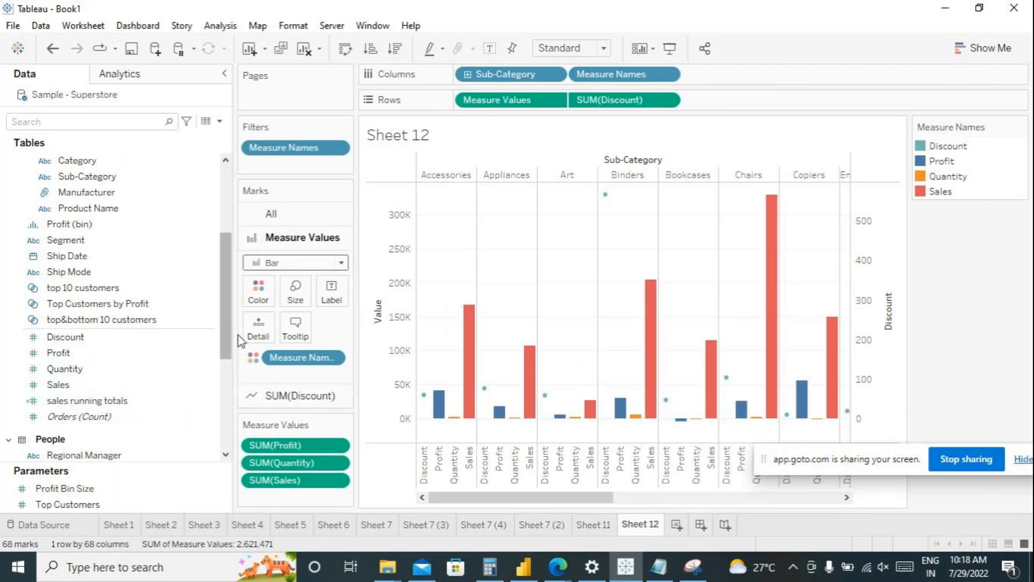
- Widen the chart area beside the colour legend and set the mark type of Discount to Area
left_click(258, 404)
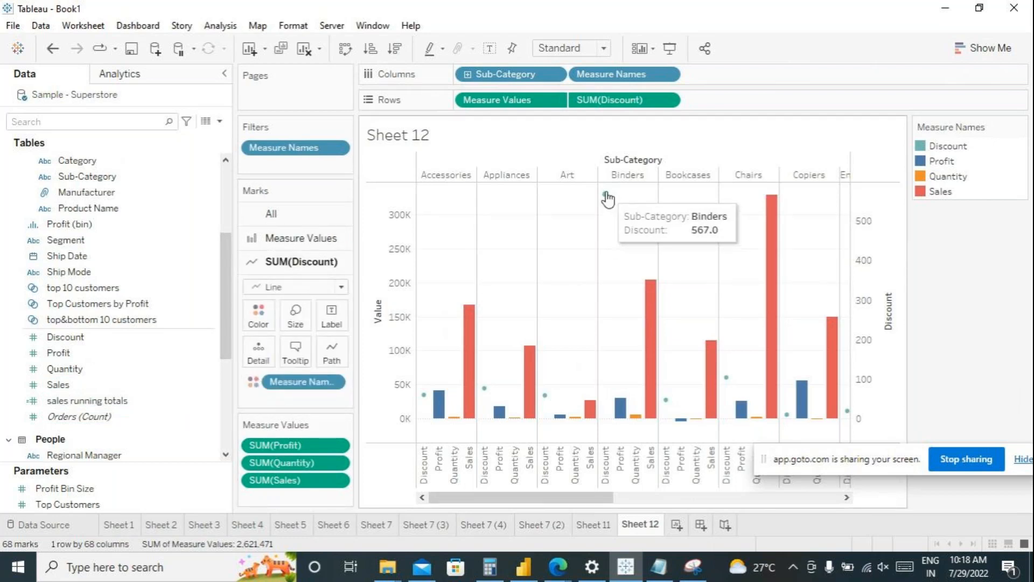
mouse_move(440, 422)
mouse_move(426, 399)
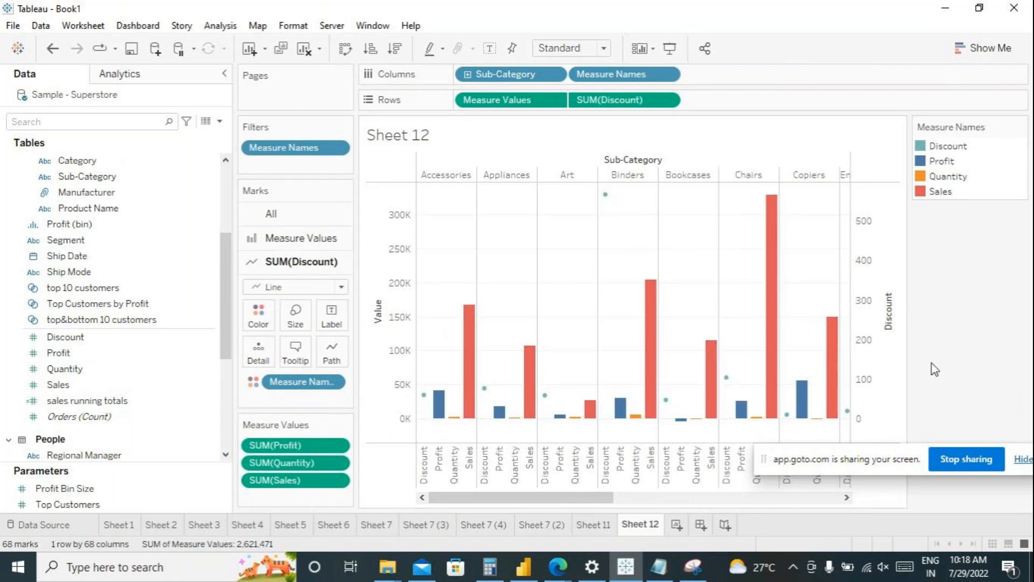
left_click_drag(910, 264, 990, 267)
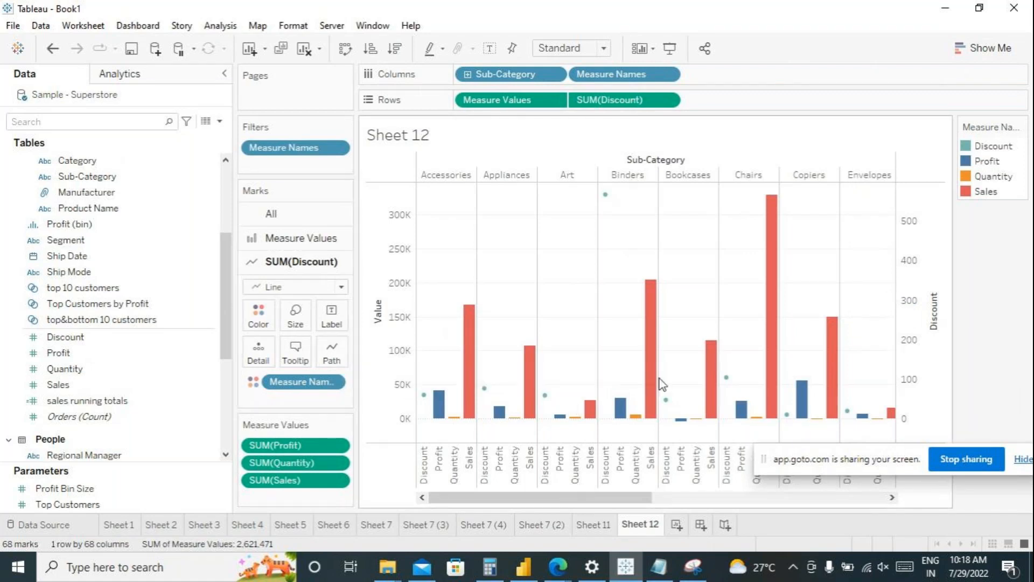
mouse_move(591, 414)
left_click(341, 286)
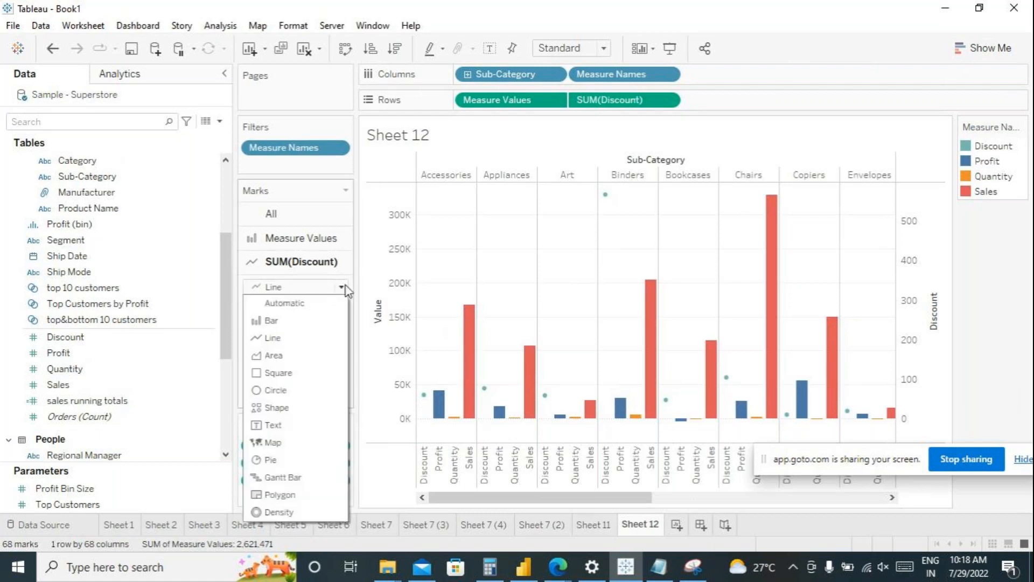
left_click(283, 359)
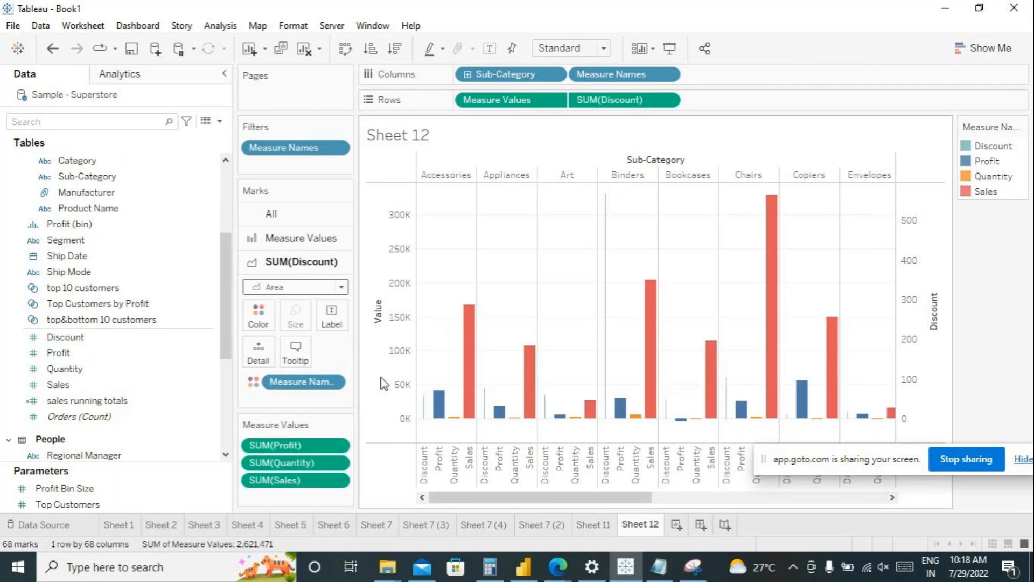
mouse_move(731, 398)
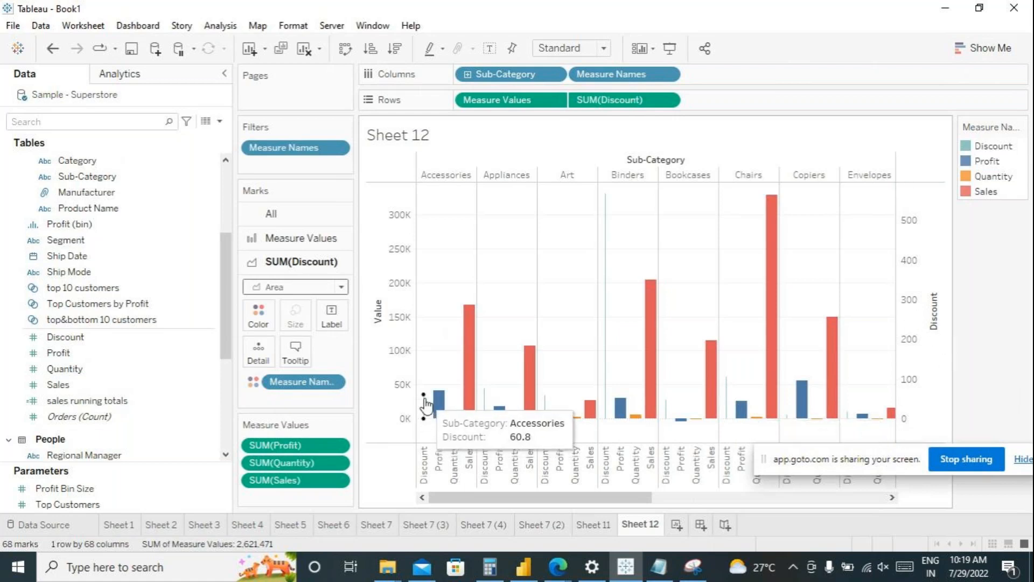
- Widen the column of mark settings and synchronize the Discount axis with the Value axis
left_click_drag(359, 376, 415, 375)
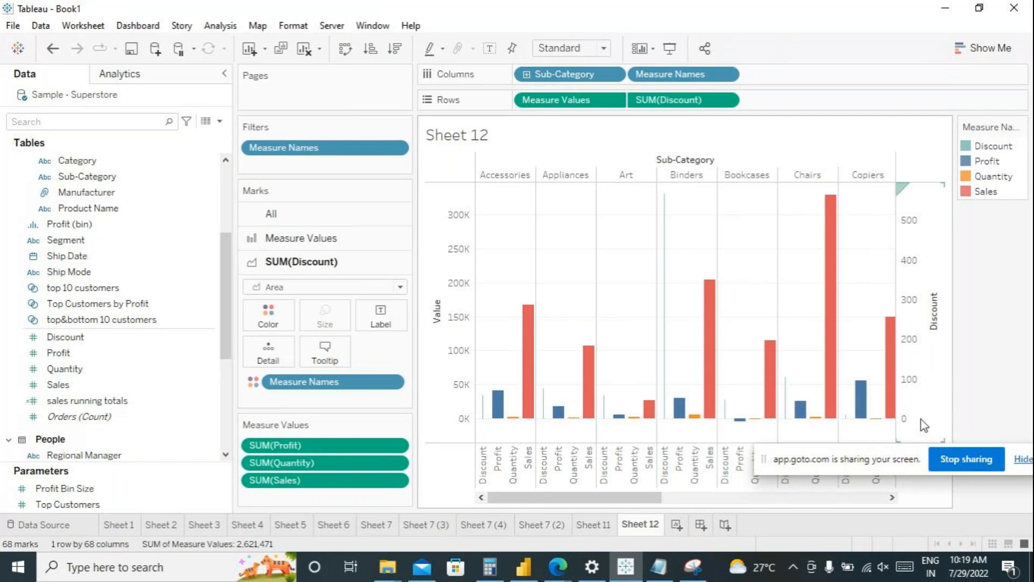
right_click(917, 325)
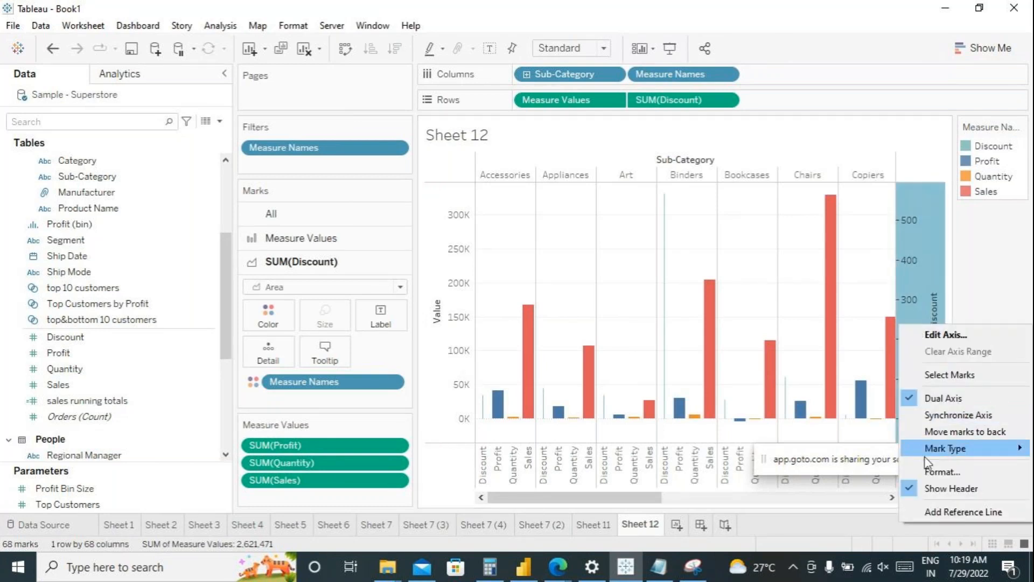
left_click(932, 414)
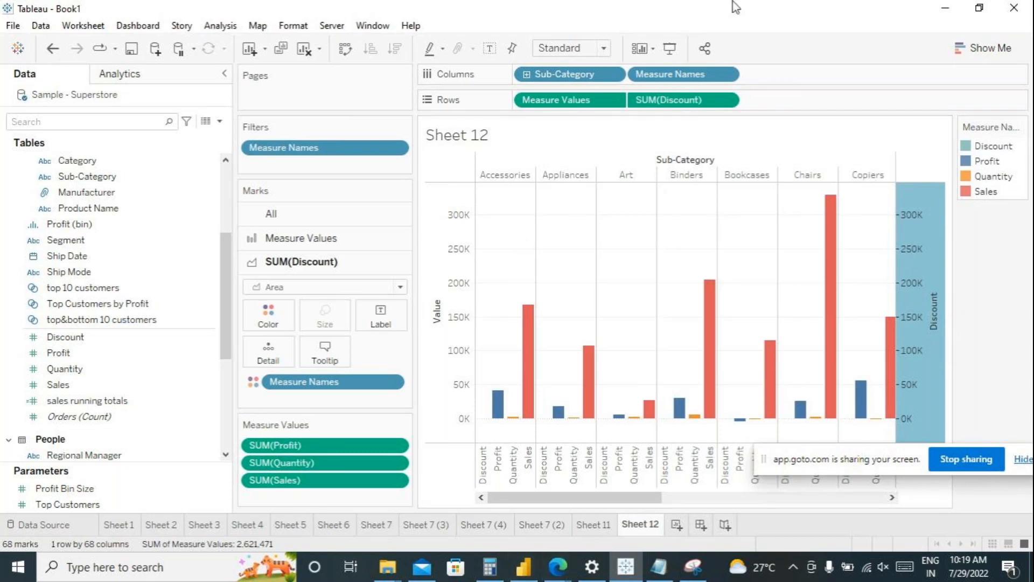
mouse_move(556, 565)
left_click(514, 537)
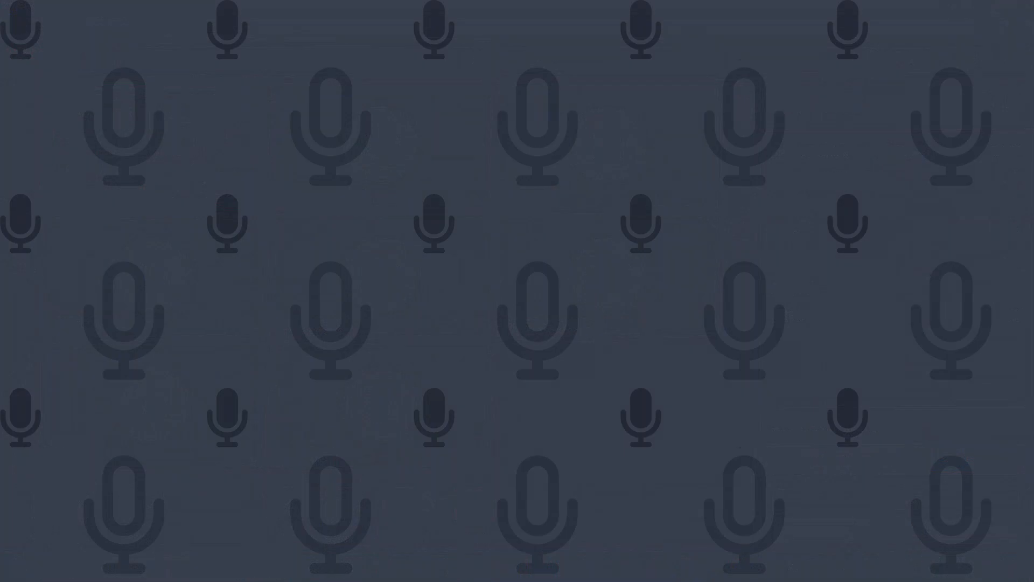